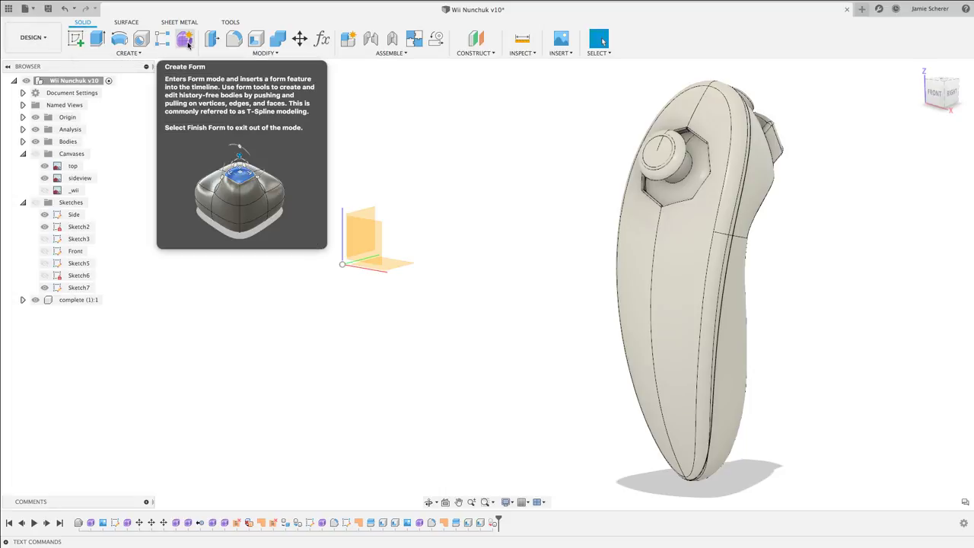
Enter the T-spline Form workspace, then switch away to the macOS desktop.
{"action": "left_click", "coordinate": [186, 41]}
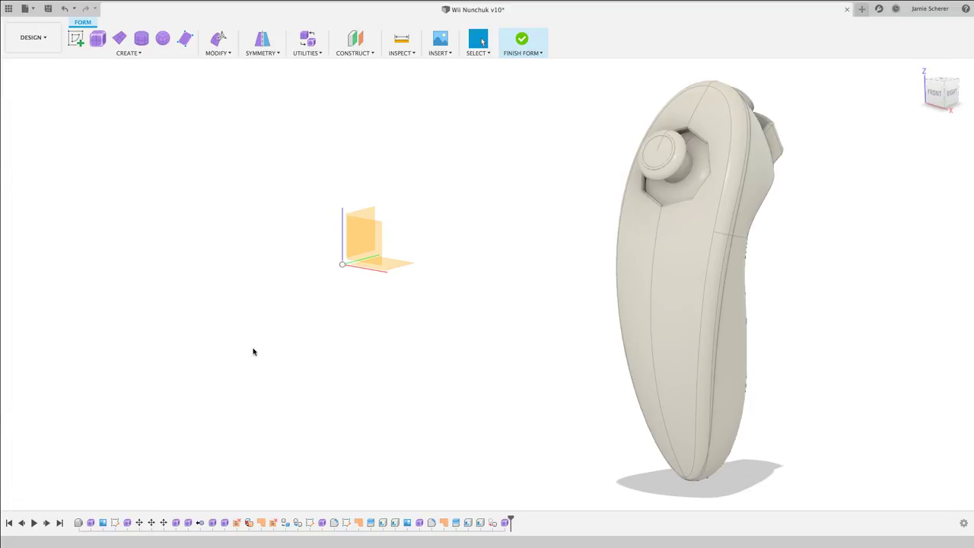
{"action": "key", "text": "ctrl+Left"}
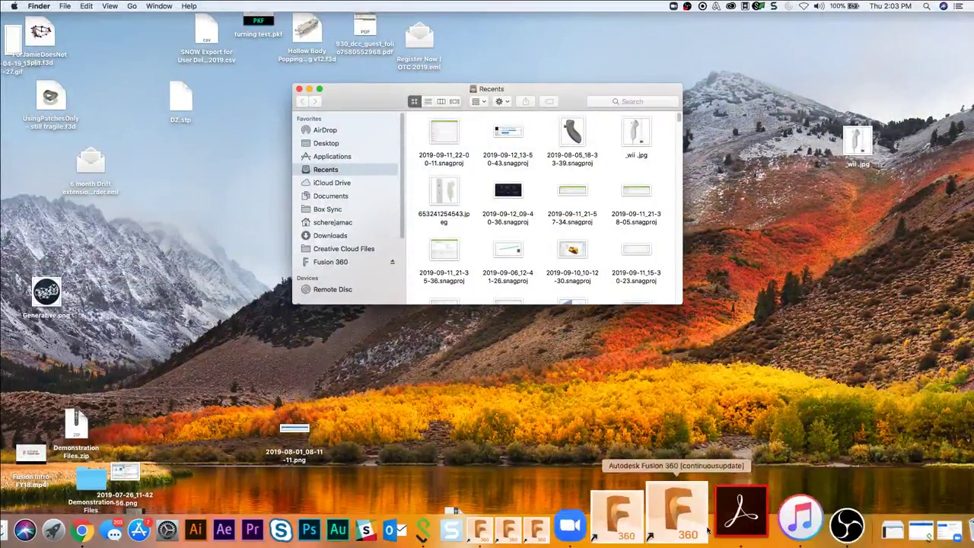
Return from the macOS desktop to the full-screen Fusion 360 space.
{"action": "left_click", "coordinate": [774, 526]}
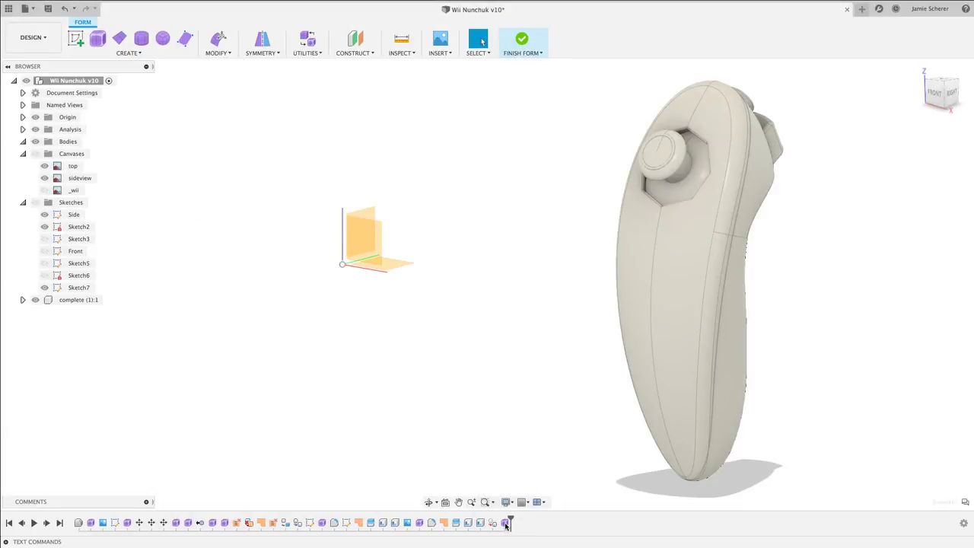
Expand complete (1):1, select the latest form feature, and turn the view to RIGHT.
{"action": "left_click", "coordinate": [23, 299]}
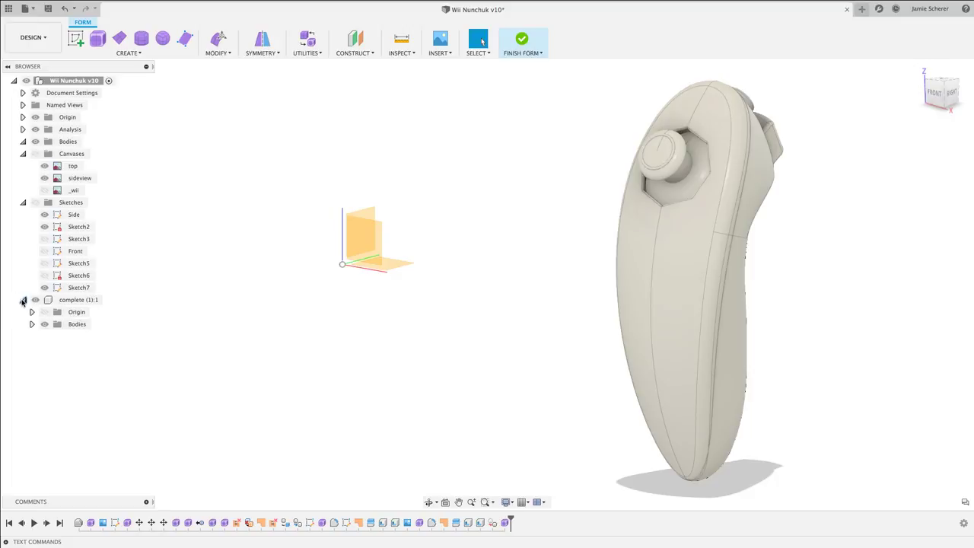
{"action": "left_click", "coordinate": [506, 524]}
{"action": "left_click", "coordinate": [23, 140]}
{"action": "left_click", "coordinate": [23, 141]}
{"action": "scroll", "coordinate": [330, 307], "scroll_direction": "down", "scroll_amount": 2}
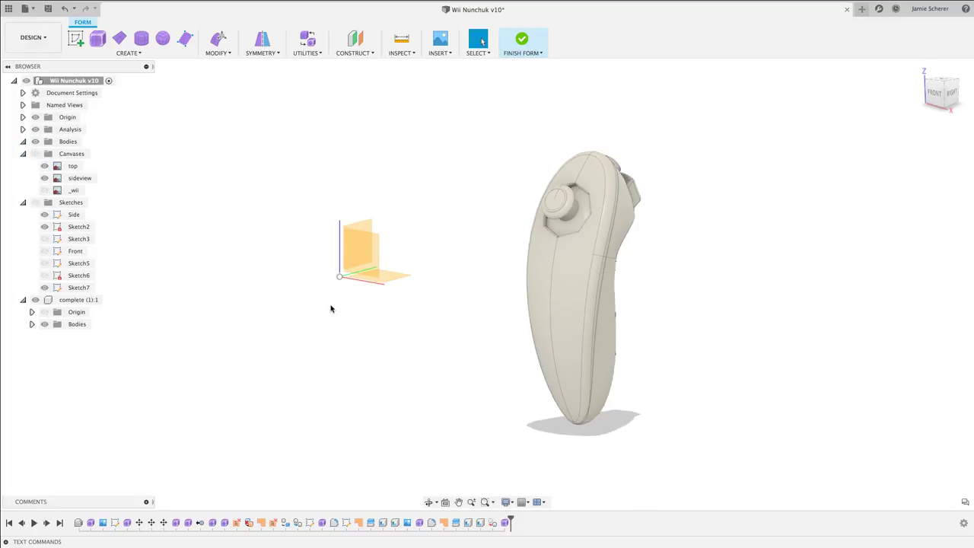
{"action": "scroll", "coordinate": [832, 178], "scroll_direction": "up", "scroll_amount": 3}
{"action": "left_click", "coordinate": [947, 95]}
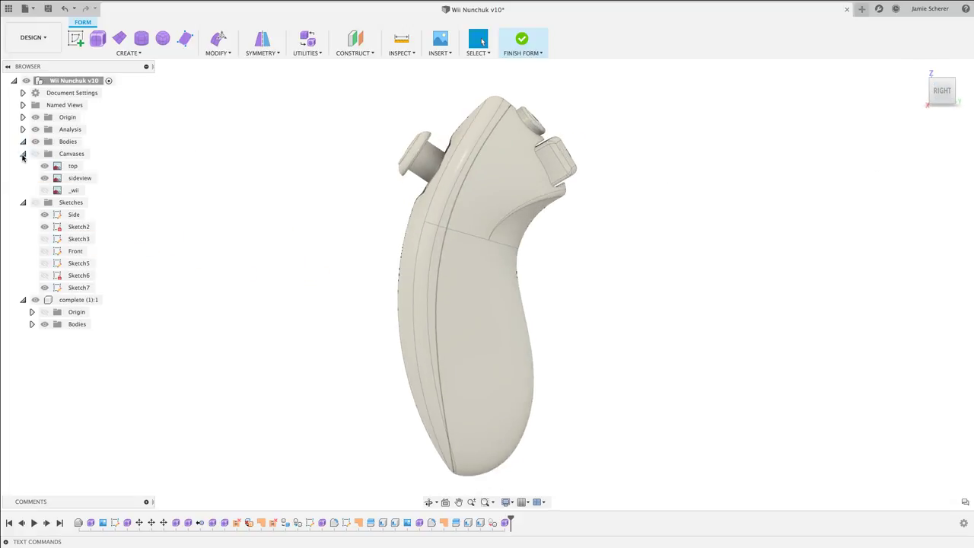
{"action": "left_click", "coordinate": [23, 153]}
{"action": "left_click", "coordinate": [23, 153]}
{"action": "left_click", "coordinate": [23, 142]}
{"action": "left_click", "coordinate": [23, 142]}
Create a centre-based 4.40 × 2.20 in T-spline plane with 2×2 faces as Body46.
{"action": "left_click", "coordinate": [119, 39]}
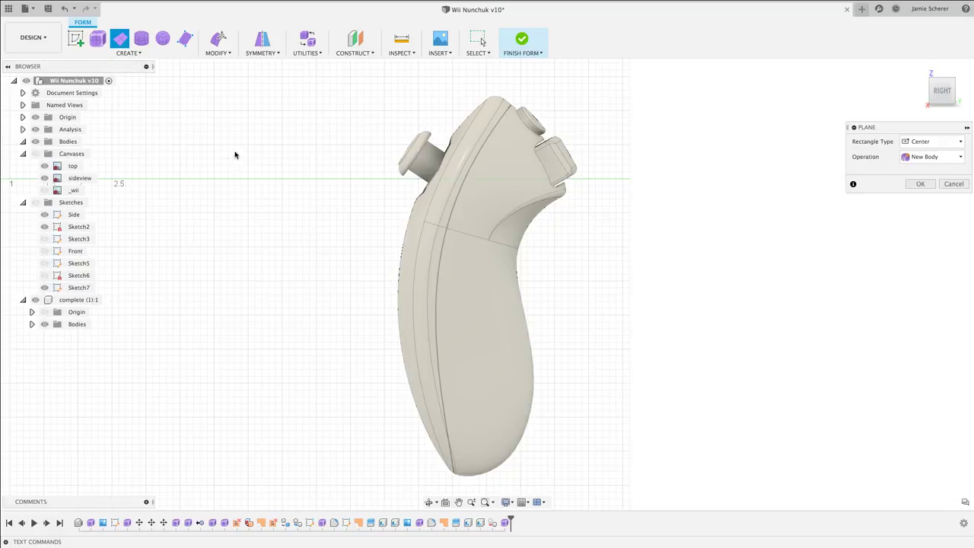
{"action": "left_click", "coordinate": [255, 184]}
{"action": "left_click", "coordinate": [322, 338]}
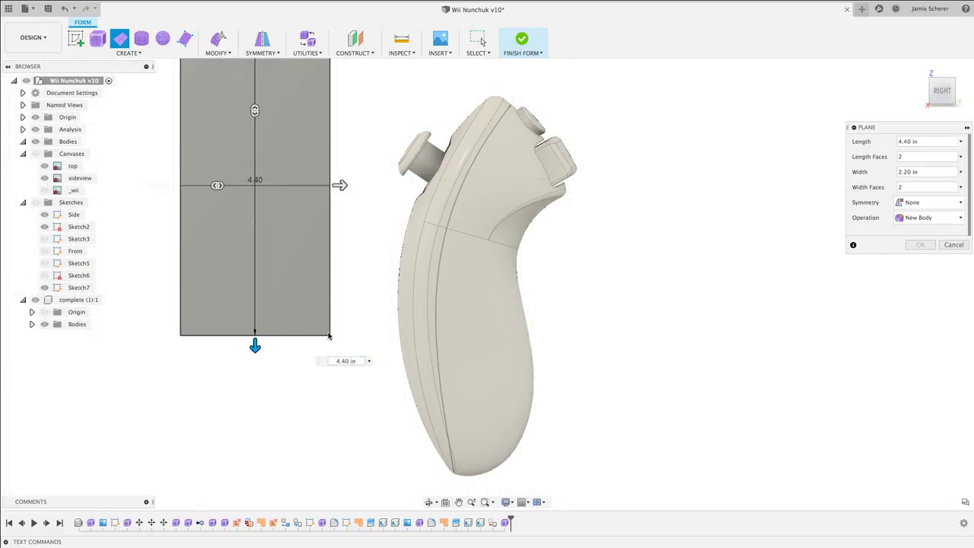
{"action": "key", "text": "Return"}
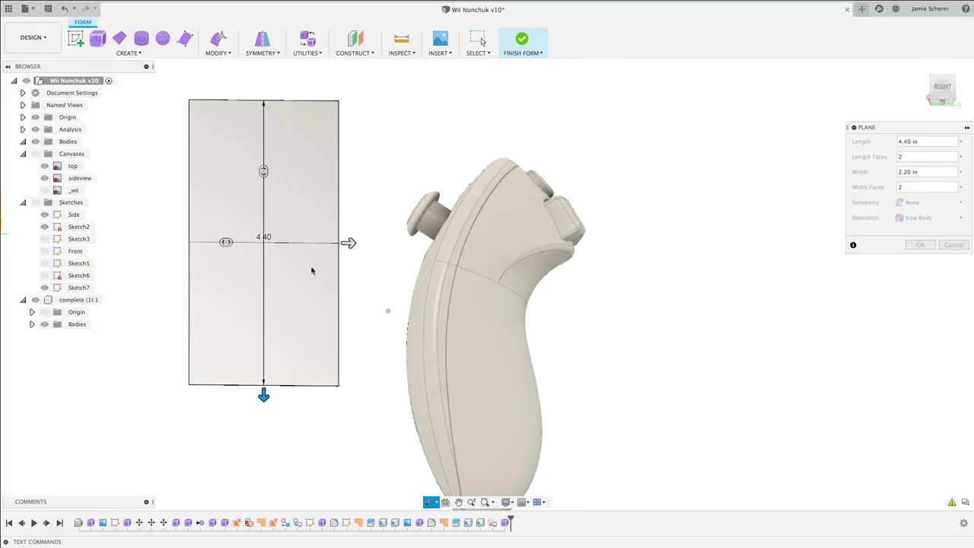
{"action": "key", "text": "Return"}
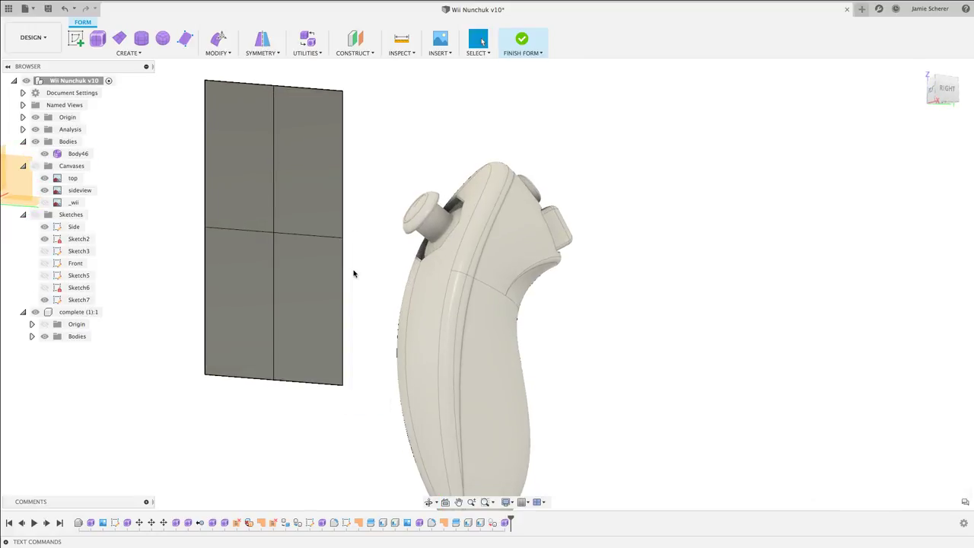
Insert an edge into the Body46 plane at 0.50 using Insert Edge.
{"action": "type", "text": "s"}
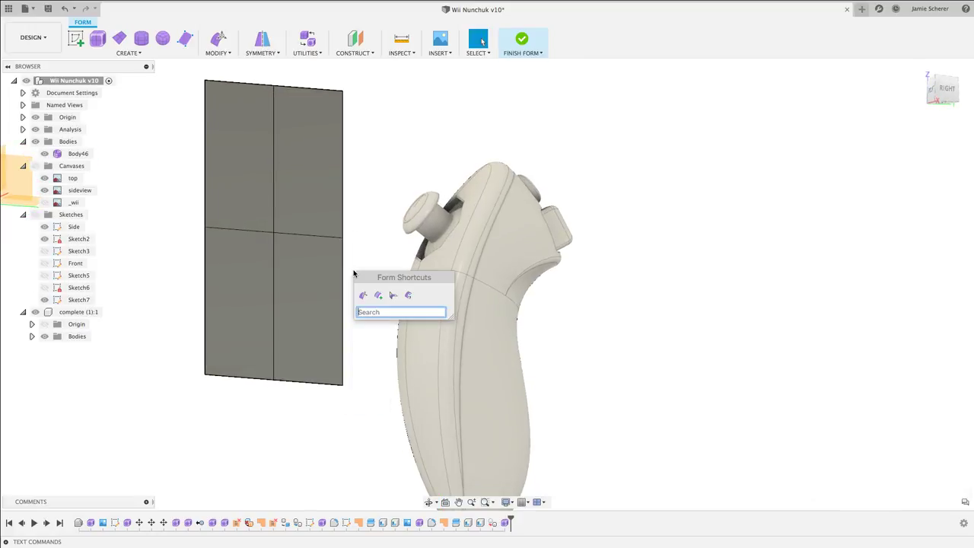
{"action": "type", "text": "ins"}
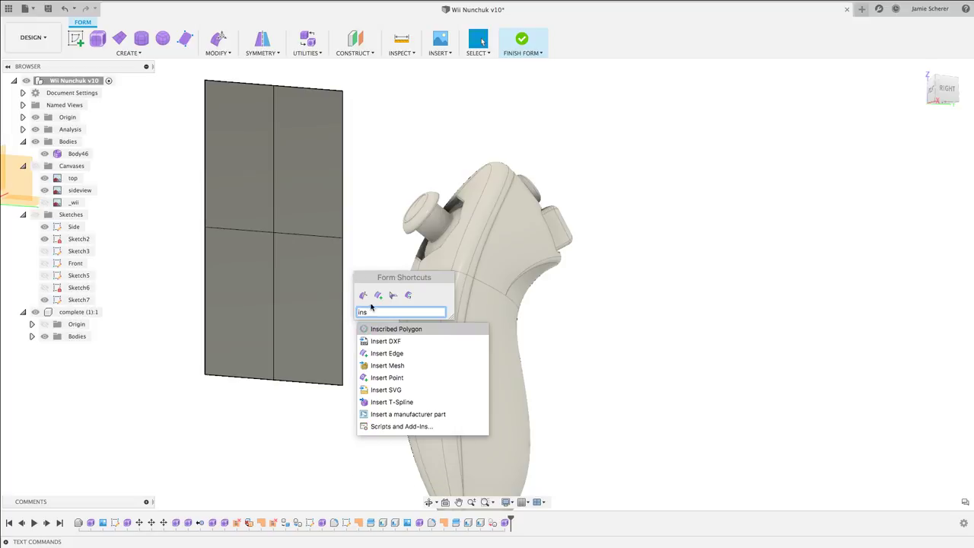
{"action": "left_click", "coordinate": [397, 353]}
{"action": "left_click", "coordinate": [310, 236]}
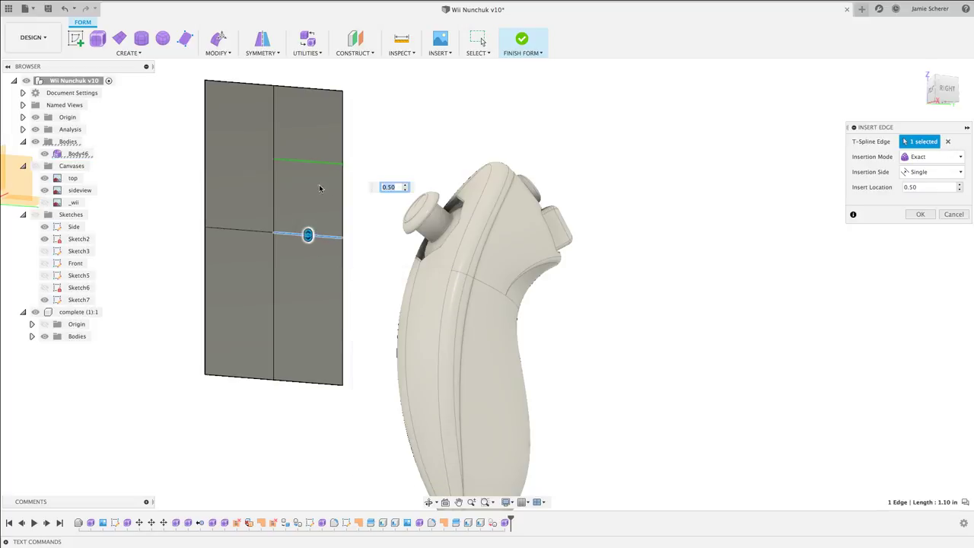
{"action": "key", "text": "Return"}
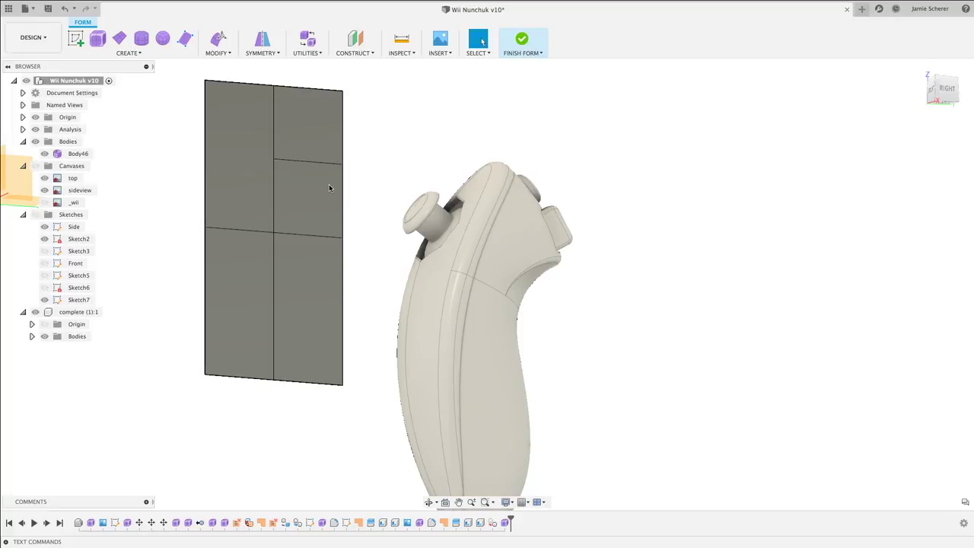
Try vertex, edge and loop selections on the new edge, then select the whole plane body.
{"action": "left_click", "coordinate": [274, 160]}
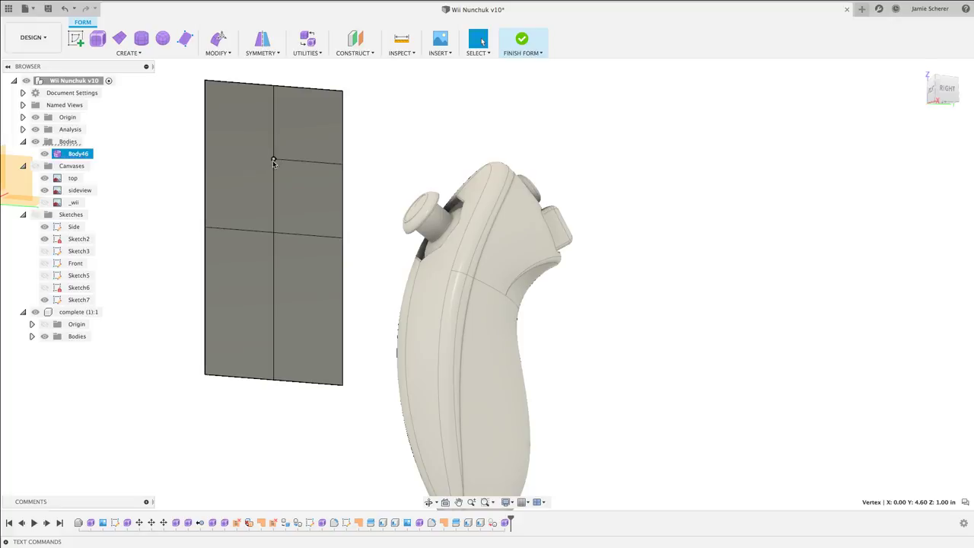
{"action": "left_click", "coordinate": [275, 168]}
{"action": "left_click", "coordinate": [274, 144], "text": "shift"}
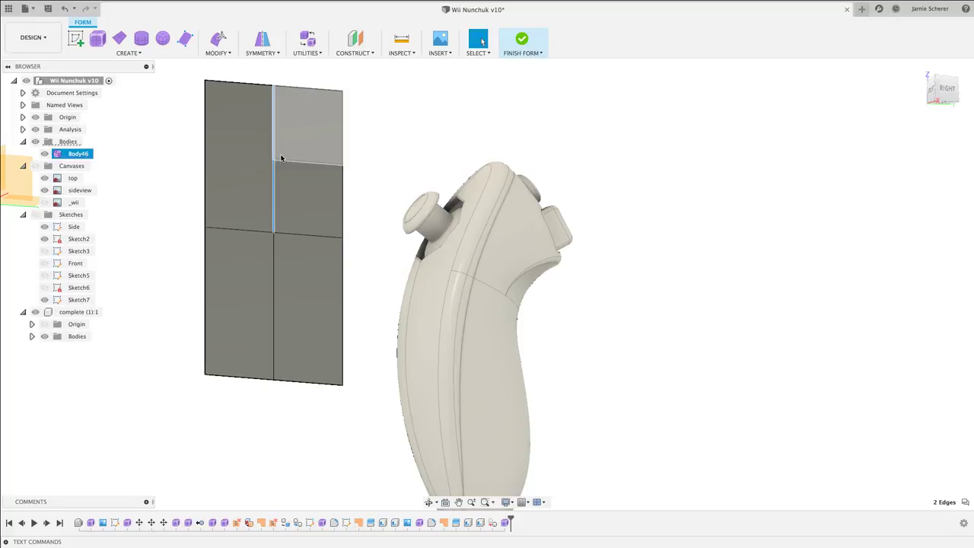
{"action": "left_click", "coordinate": [285, 160], "text": "shift"}
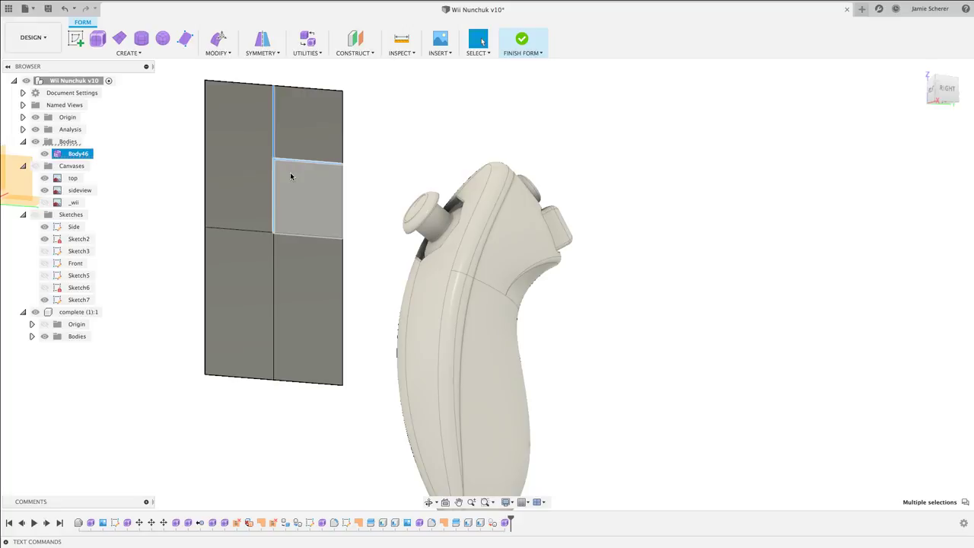
{"action": "left_click", "coordinate": [372, 164]}
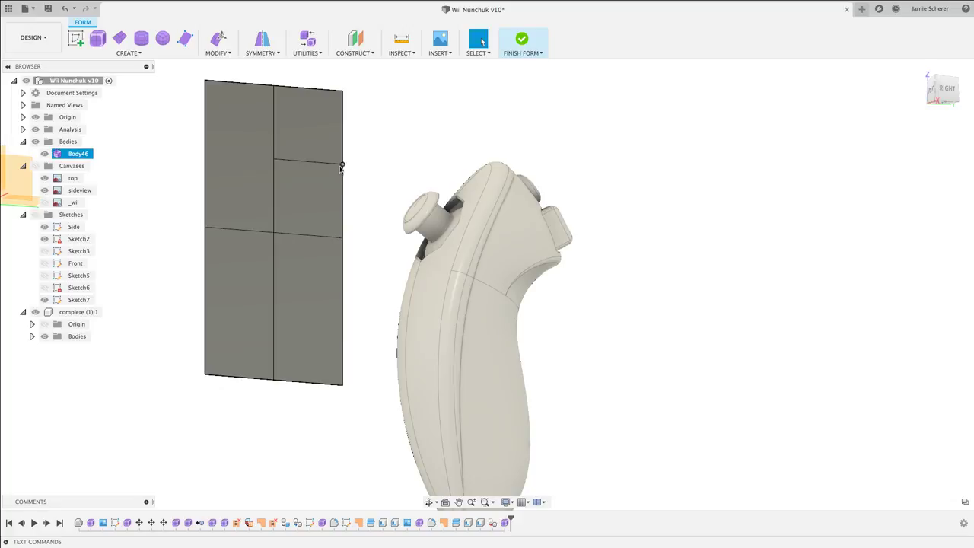
{"action": "left_click", "coordinate": [278, 161]}
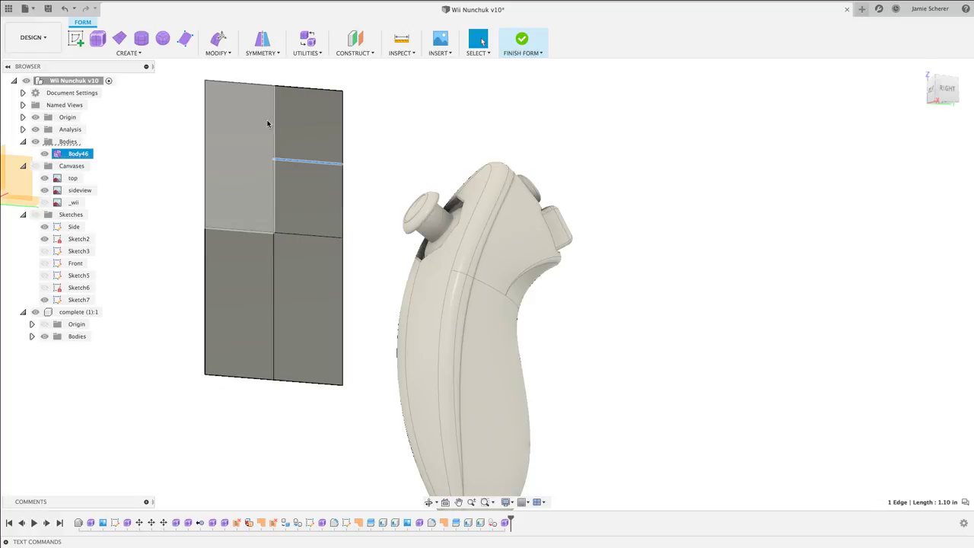
{"action": "double_click", "coordinate": [275, 169], "text": "shift"}
{"action": "key", "text": "Escape"}
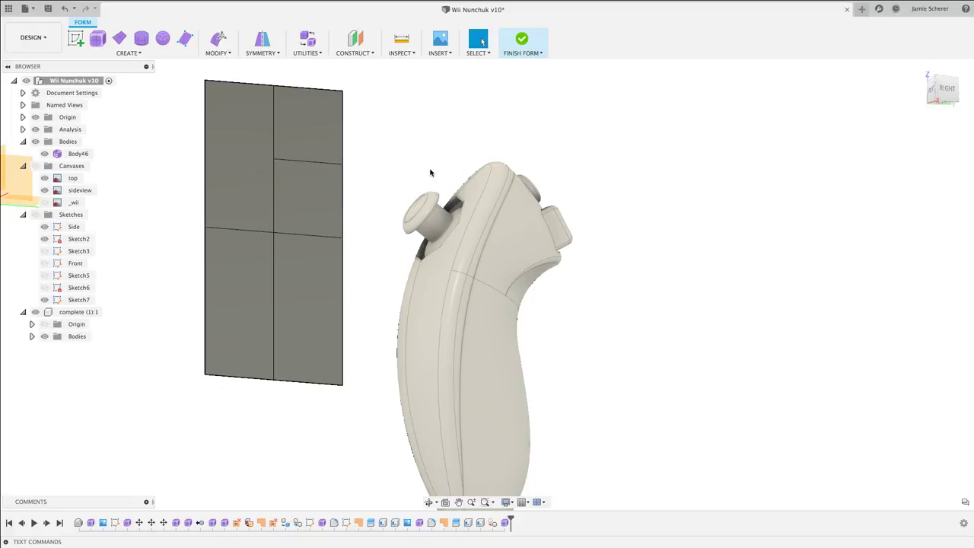
{"action": "left_click", "coordinate": [318, 192]}
Delete the practice plane, view the RIGHT face, and hide the complete nunchuk component.
{"action": "key", "text": "Delete"}
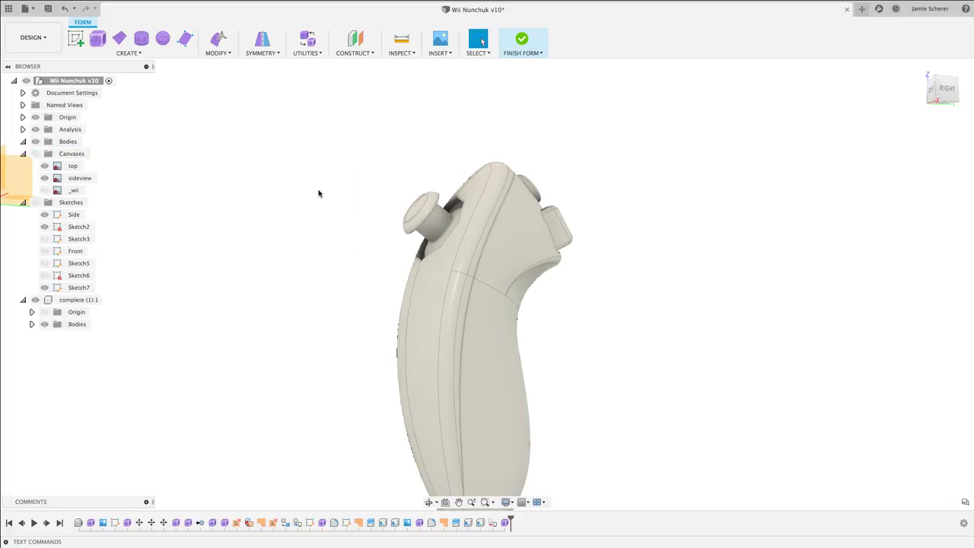
{"action": "left_click", "coordinate": [951, 92]}
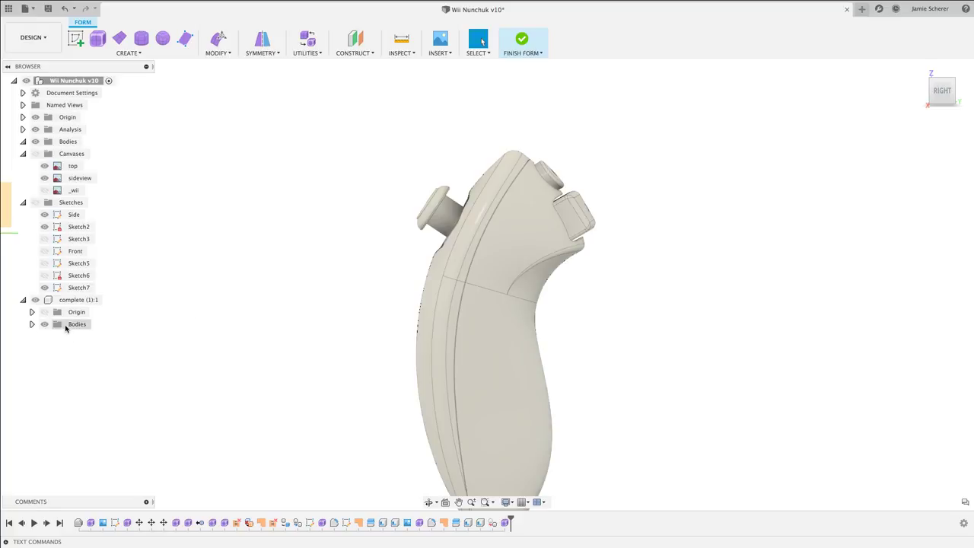
{"action": "left_click", "coordinate": [35, 299]}
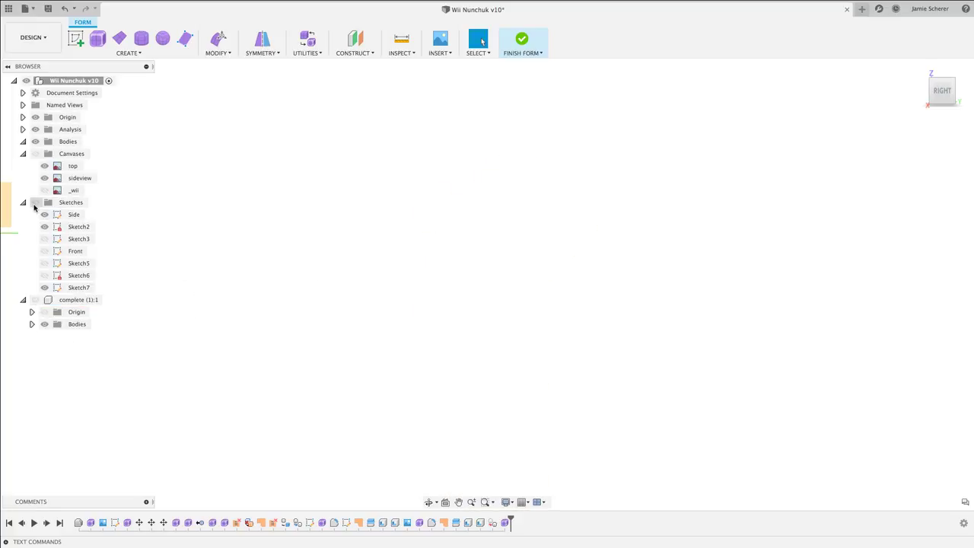
Show the Canvases folder and hide the sideview and top reference images.
{"action": "left_click", "coordinate": [35, 153]}
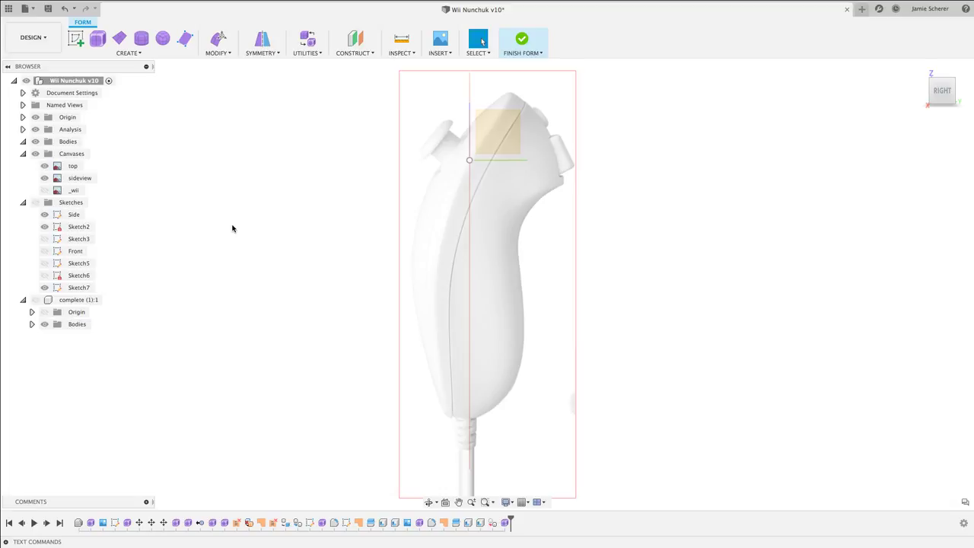
{"action": "left_click", "coordinate": [77, 178]}
{"action": "left_click", "coordinate": [44, 178]}
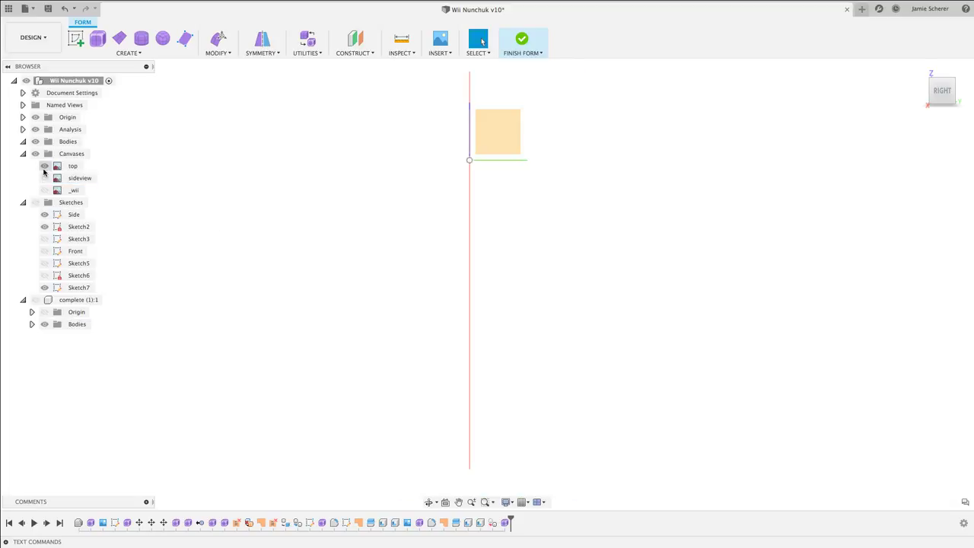
{"action": "left_click", "coordinate": [44, 167]}
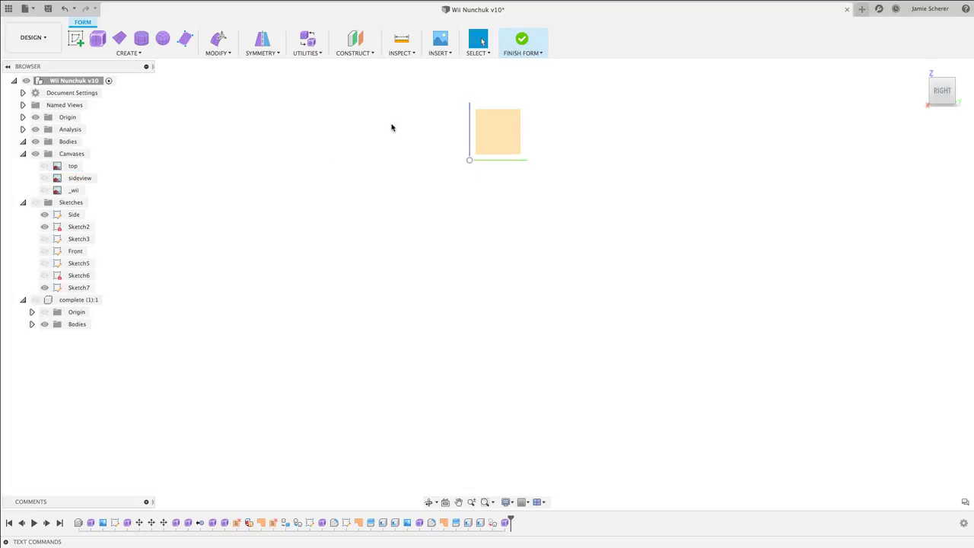
{"action": "left_click", "coordinate": [448, 53]}
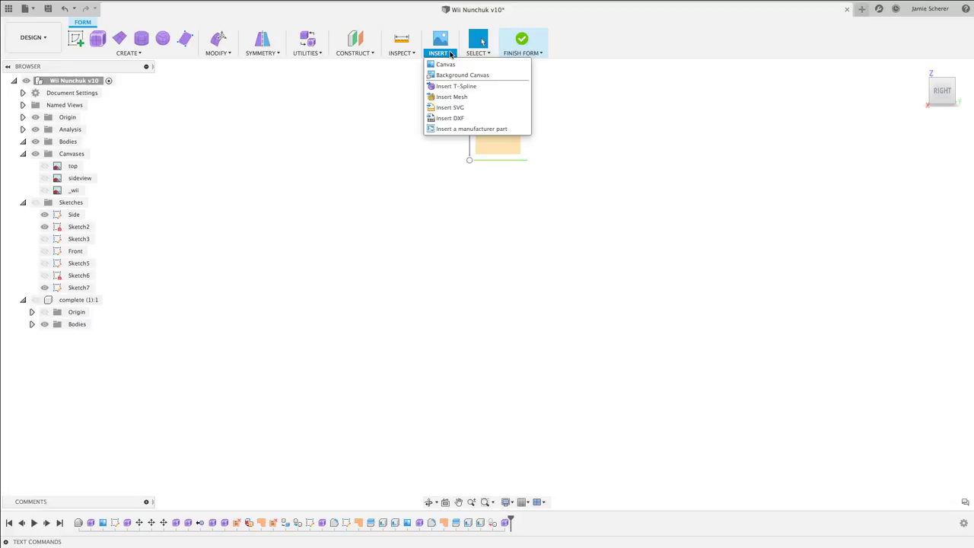
Insert the _wii.jpg image as a canvas on the YZ plane.
{"action": "left_click", "coordinate": [447, 64]}
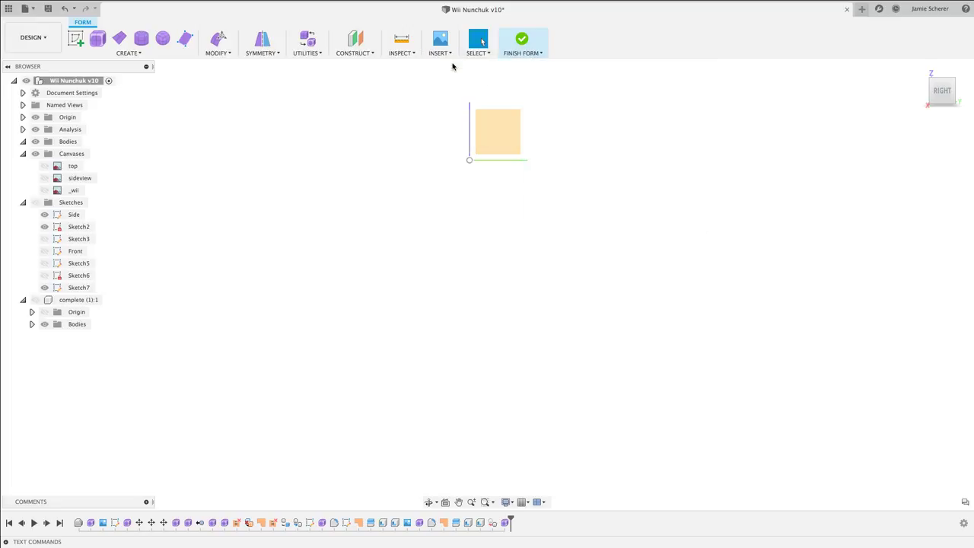
{"action": "left_click", "coordinate": [502, 121]}
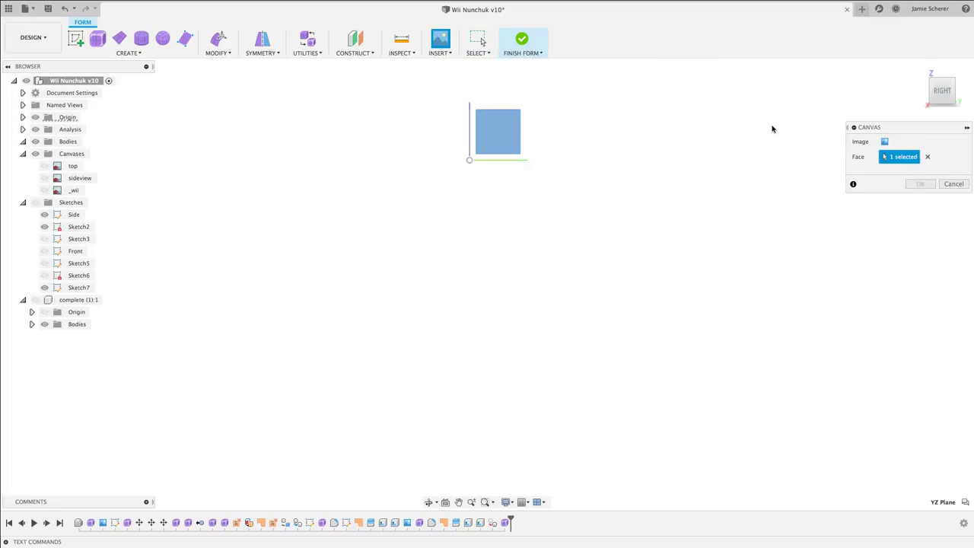
{"action": "left_click", "coordinate": [883, 142]}
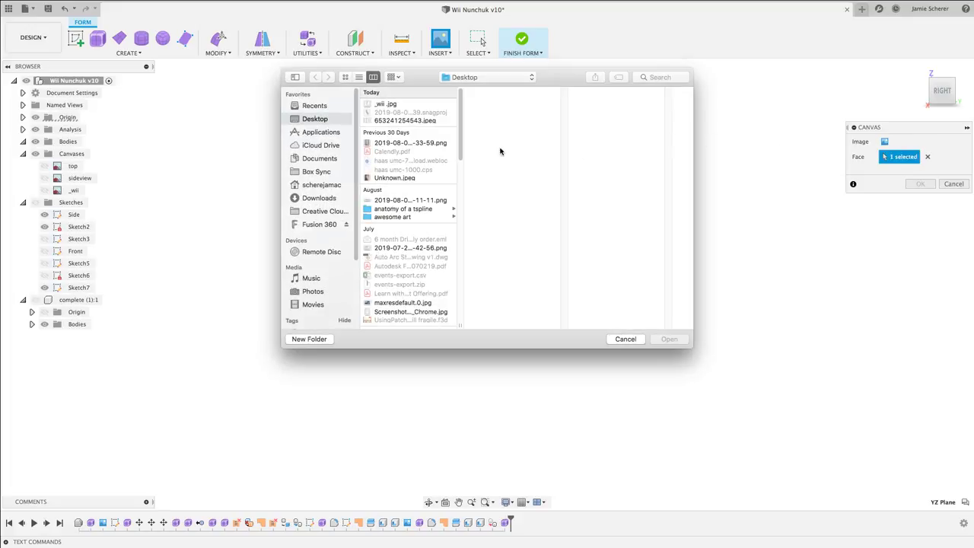
{"action": "left_click", "coordinate": [386, 104]}
{"action": "left_click", "coordinate": [663, 339]}
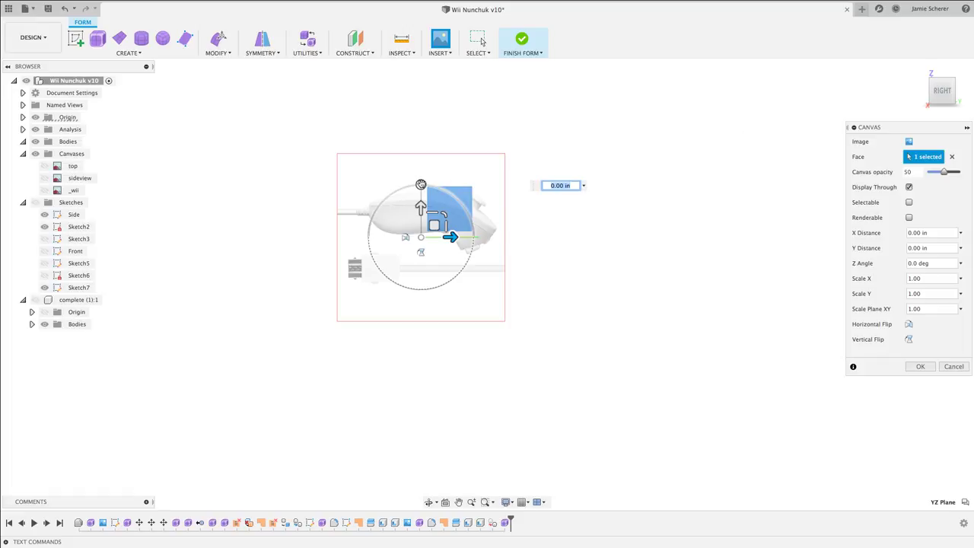
Rotate the _wii canvas, set its X and Y offsets to 0.00 in, and scale it to 1.238.
{"action": "left_click_drag", "start_coordinate": [421, 184], "coordinate": [284, 236]}
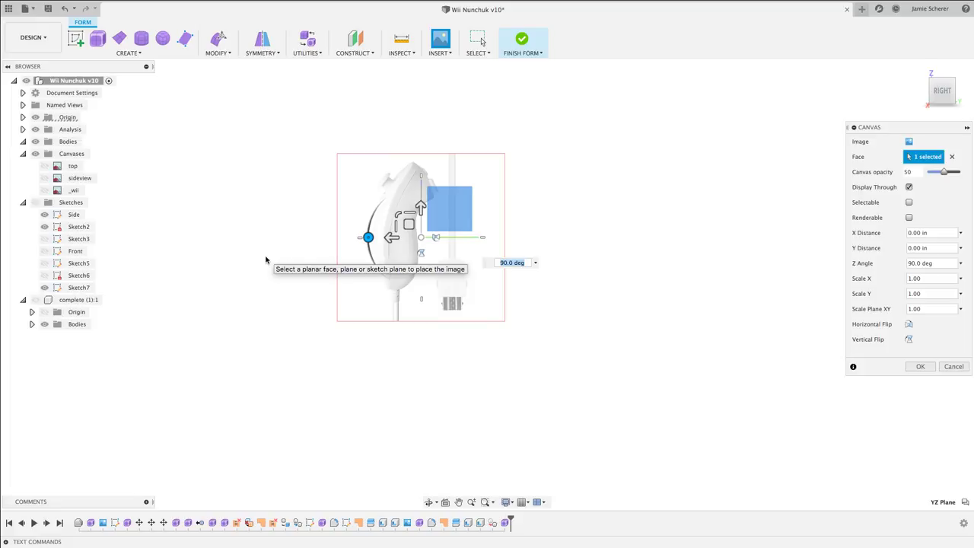
{"action": "left_click_drag", "start_coordinate": [391, 237], "coordinate": [439, 238]}
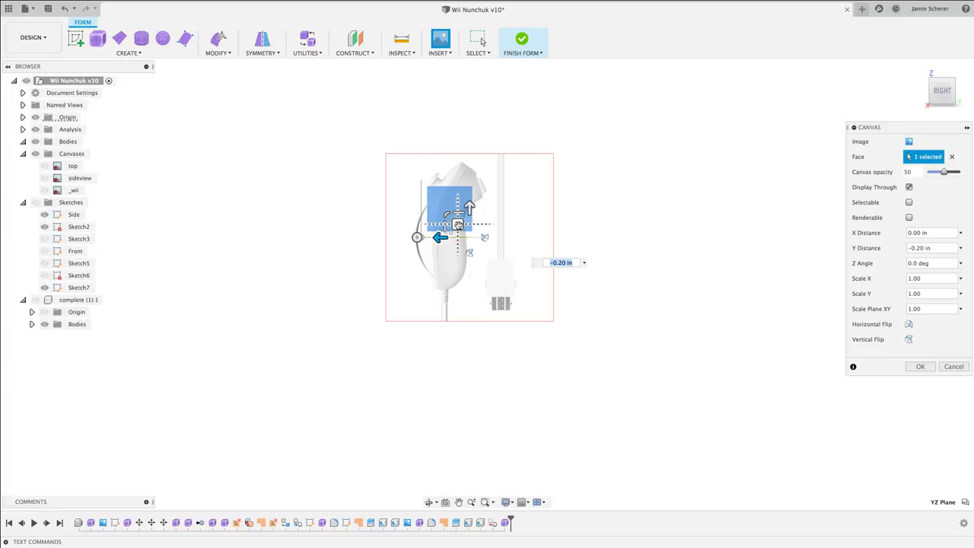
{"action": "left_click", "coordinate": [457, 224]}
{"action": "key", "text": "Tab"}
{"action": "type", "text": "0"}
{"action": "key", "text": "Tab"}
{"action": "left_click_drag", "start_coordinate": [457, 223], "coordinate": [428, 280]}
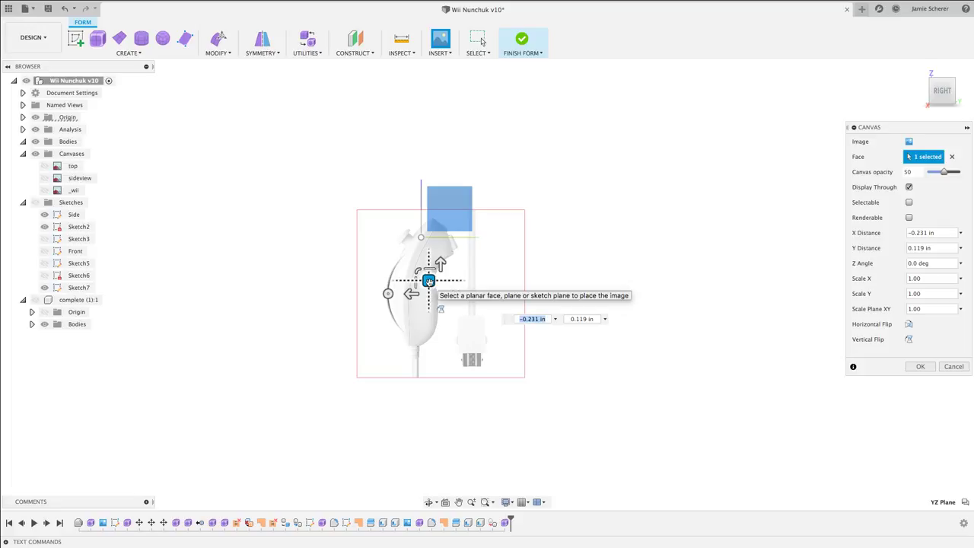
{"action": "mouse_move", "coordinate": [428, 280]}
{"action": "left_mouse_down"}
{"action": "mouse_move", "coordinate": [442, 172]}
{"action": "mouse_move", "coordinate": [417, 303]}
{"action": "mouse_move", "coordinate": [430, 275]}
{"action": "left_mouse_up"}
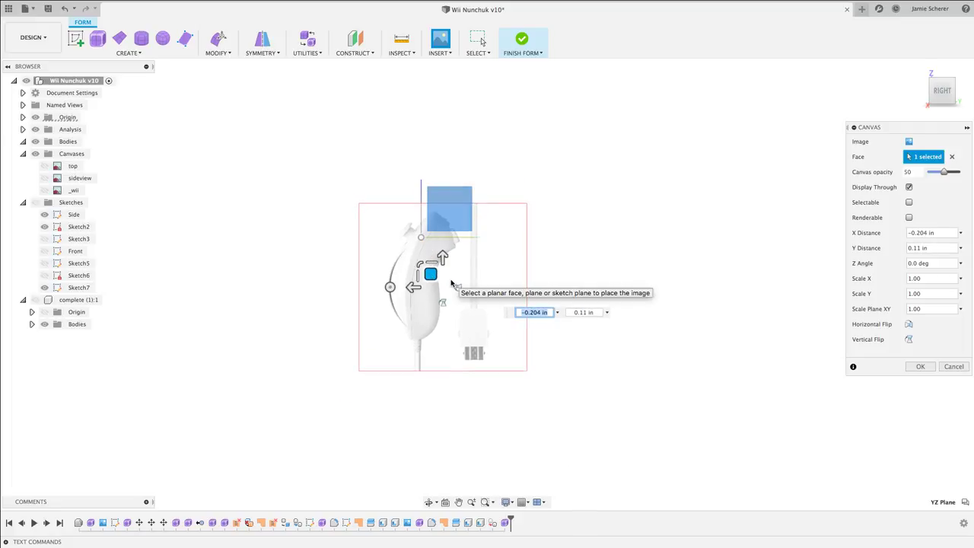
{"action": "left_click_drag", "start_coordinate": [420, 264], "coordinate": [429, 245]}
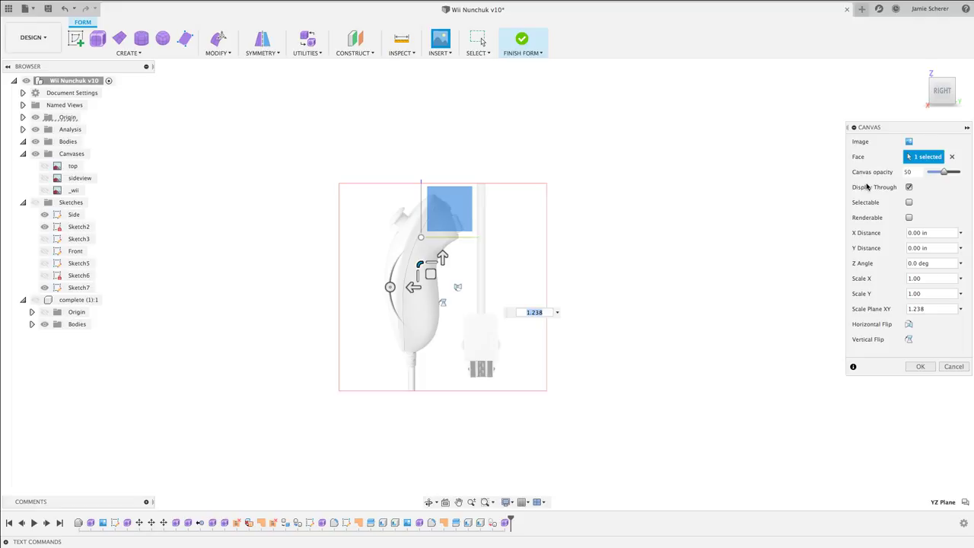
Set canvas opacity to 80, turn off Display Through, and commit it as _wii 1.
{"action": "left_click", "coordinate": [941, 173]}
{"action": "mouse_move", "coordinate": [941, 174]}
{"action": "left_mouse_down"}
{"action": "mouse_move", "coordinate": [933, 174]}
{"action": "mouse_move", "coordinate": [965, 179]}
{"action": "mouse_move", "coordinate": [944, 177]}
{"action": "left_mouse_up"}
{"action": "left_click", "coordinate": [908, 188]}
{"action": "left_click", "coordinate": [922, 367]}
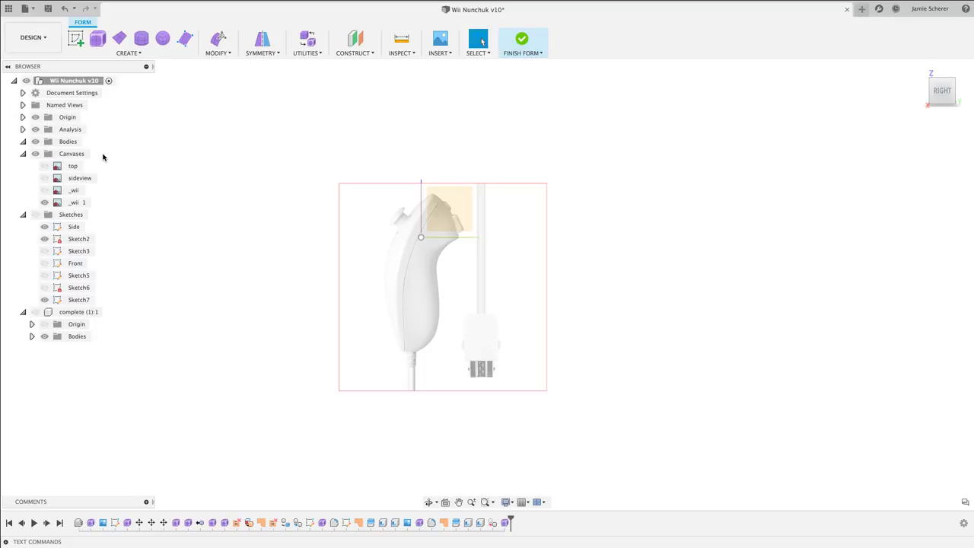
Open and then leave the _wii 1 canvas placement settings from its context menu.
{"action": "right_click", "coordinate": [74, 203]}
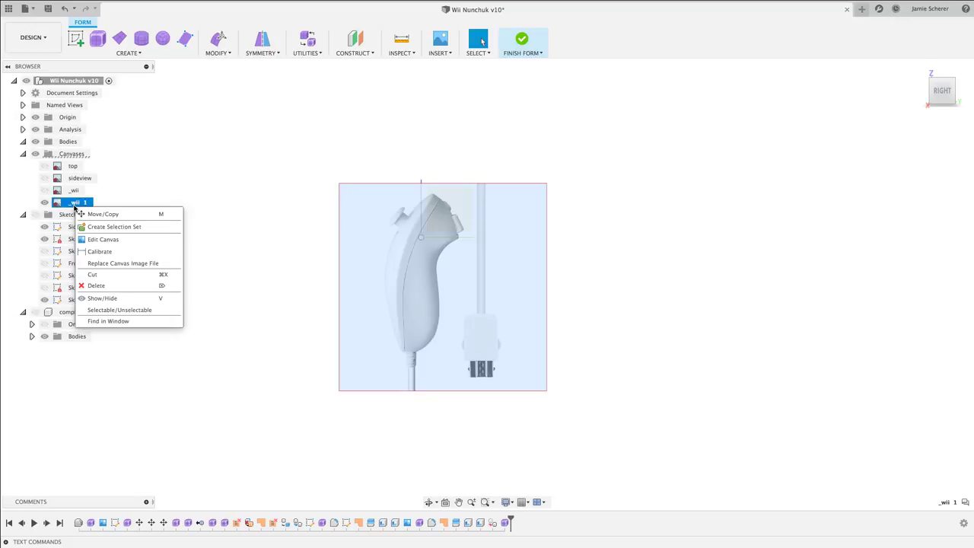
{"action": "left_click", "coordinate": [131, 240]}
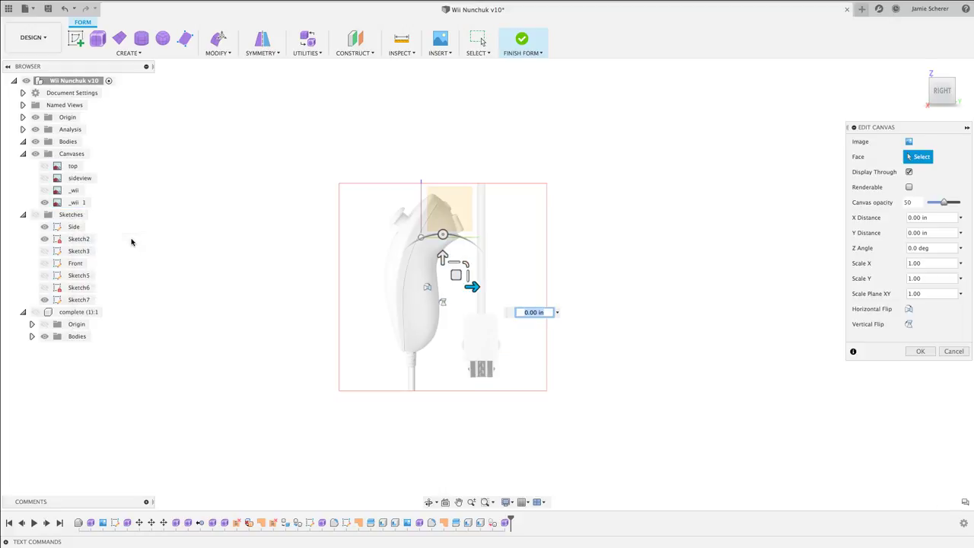
{"action": "left_click", "coordinate": [82, 202]}
Calibrate _wii 1 by marking the Nunchuk's bottom and top and entering 5.25.
{"action": "right_click", "coordinate": [82, 202]}
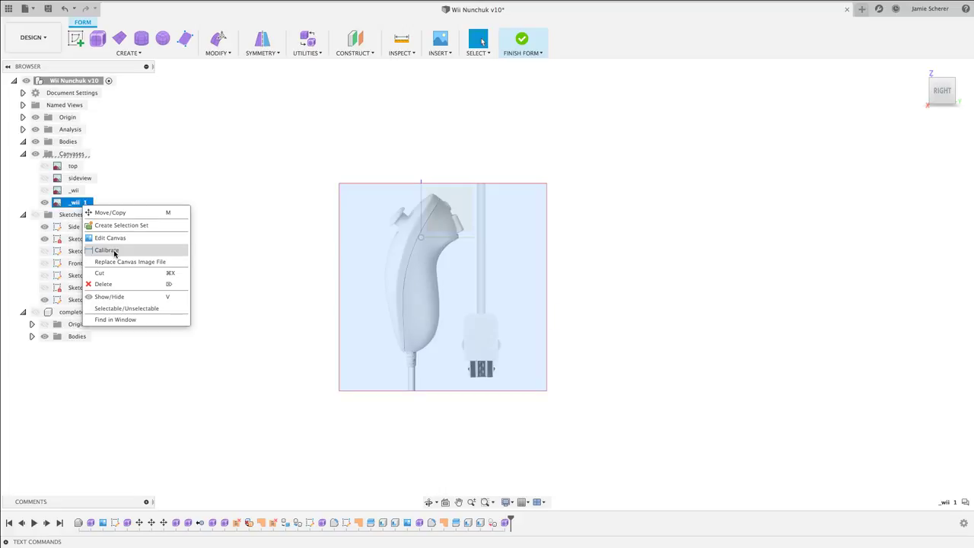
{"action": "left_click", "coordinate": [114, 251]}
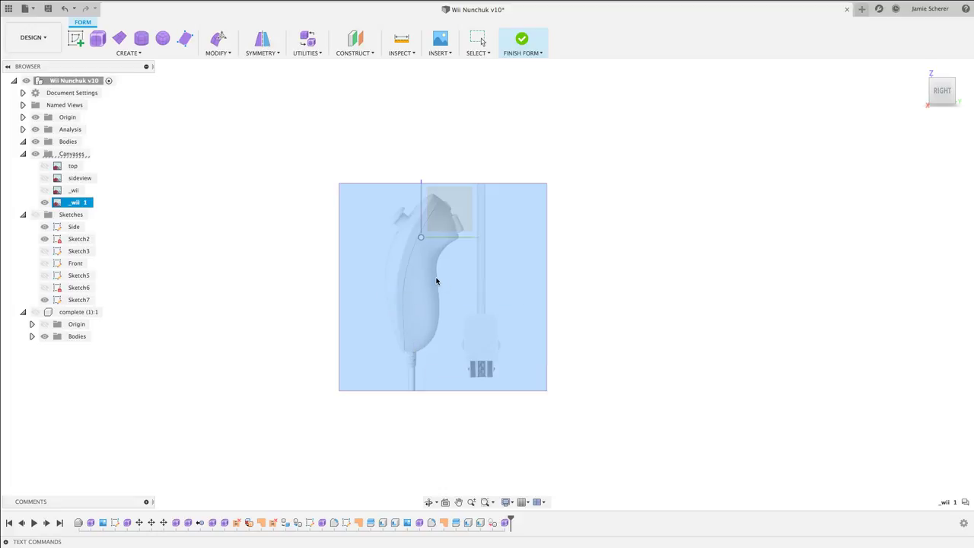
{"action": "left_click", "coordinate": [424, 352]}
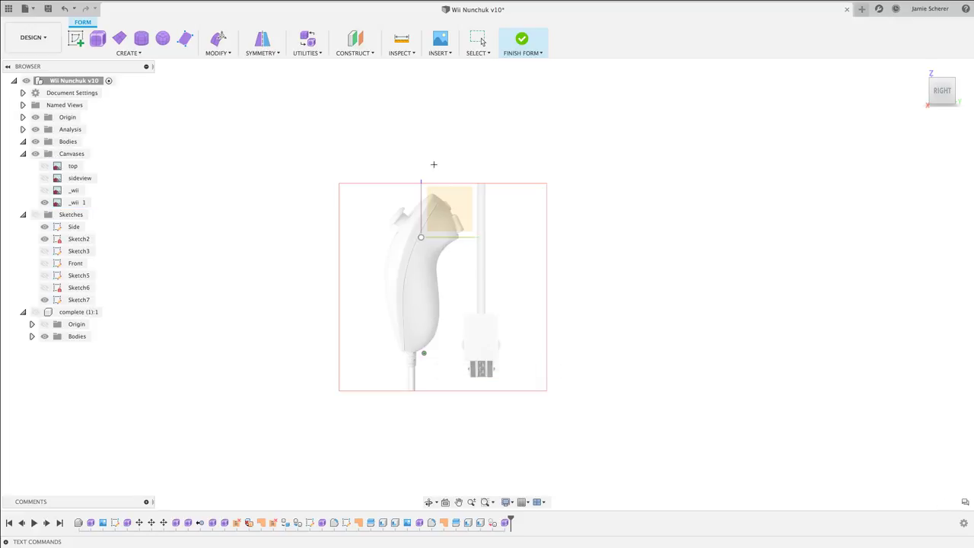
{"action": "left_click", "coordinate": [431, 194]}
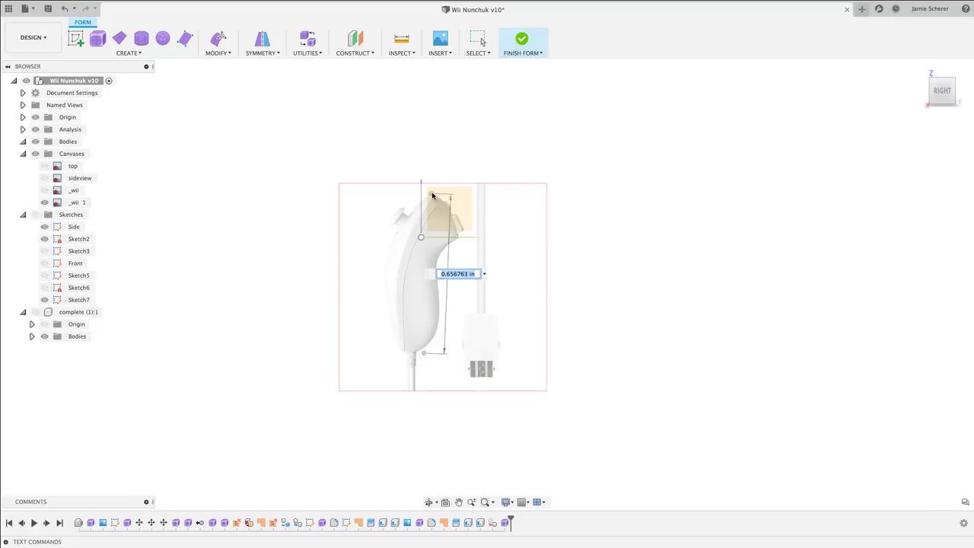
{"action": "type", "text": "5.25"}
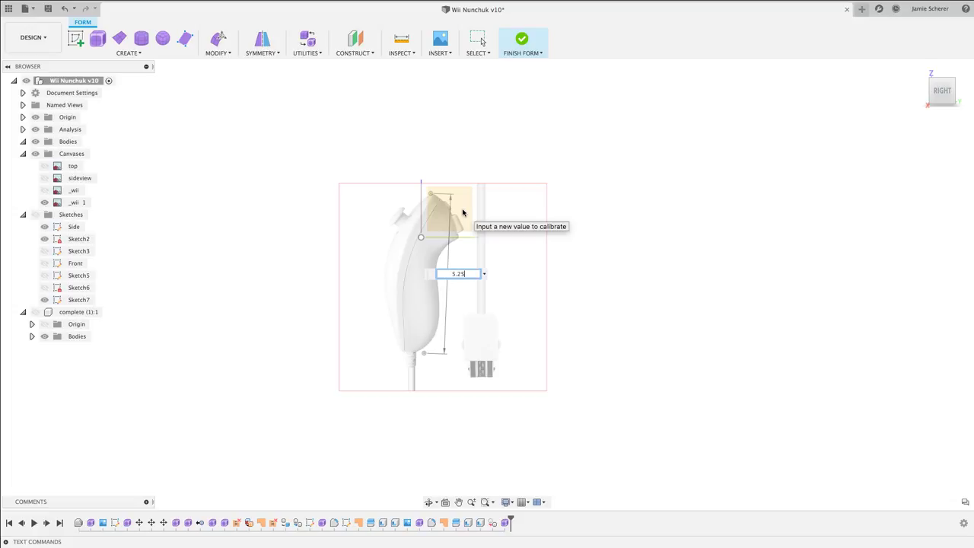
{"action": "key", "text": "Return"}
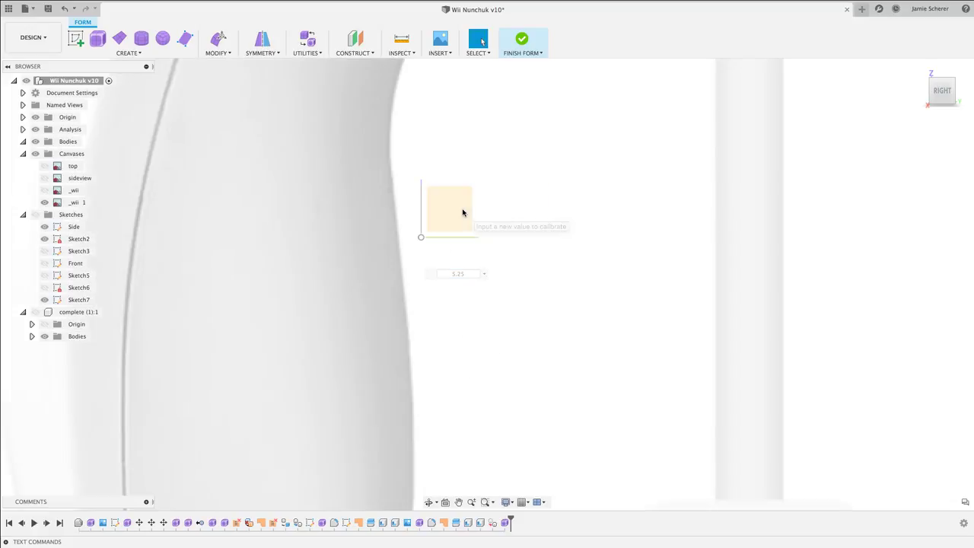
Fit the image in view, hide the _wii 1 canvas, and show the sideview and top canvases.
{"action": "key", "text": "F6"}
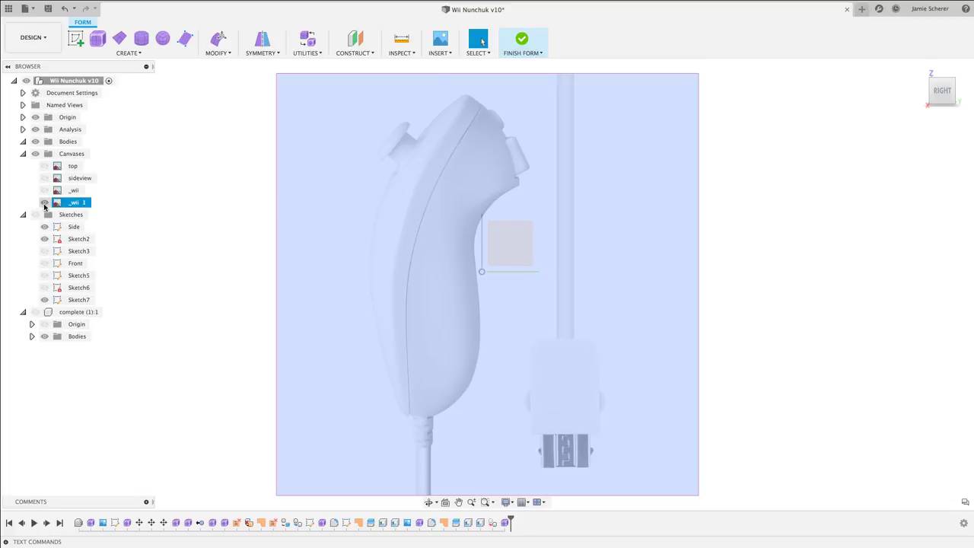
{"action": "left_click", "coordinate": [45, 202]}
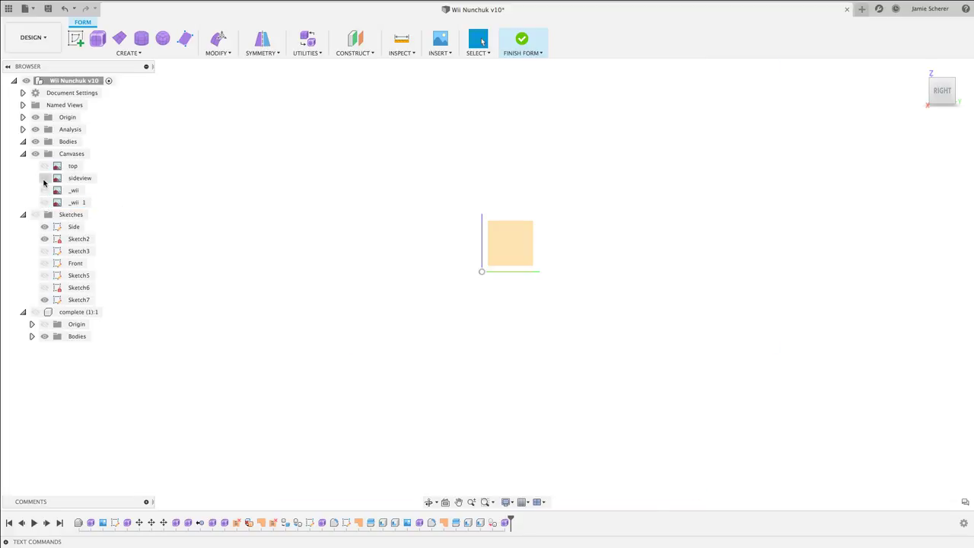
{"action": "left_click", "coordinate": [44, 178]}
{"action": "left_click", "coordinate": [44, 166]}
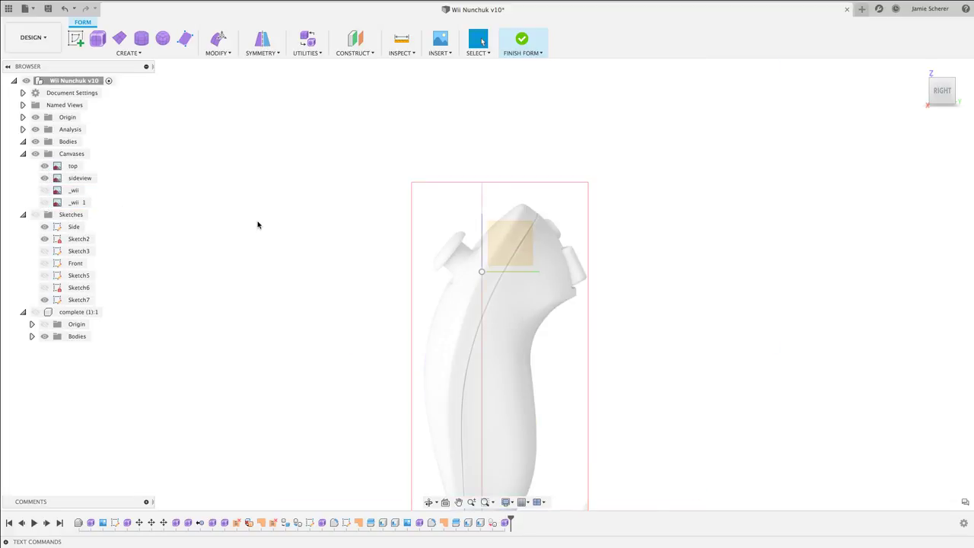
Orient the view to the right side, recentre the model, and open the Create menu.
{"action": "middle_click_drag", "start_coordinate": [303, 227], "coordinate": [355, 243], "text": "shift"}
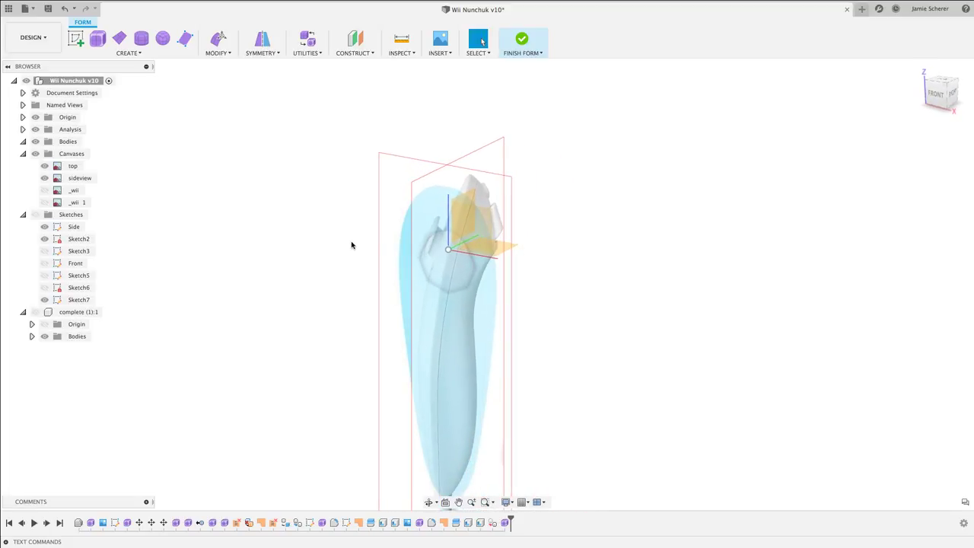
{"action": "left_click", "coordinate": [955, 94]}
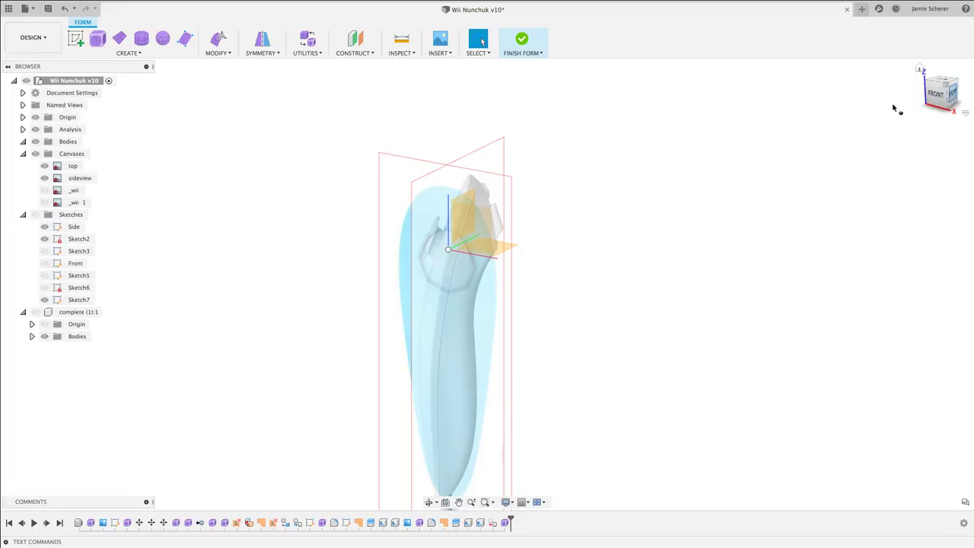
{"action": "middle_click_drag", "start_coordinate": [708, 180], "coordinate": [677, 144]}
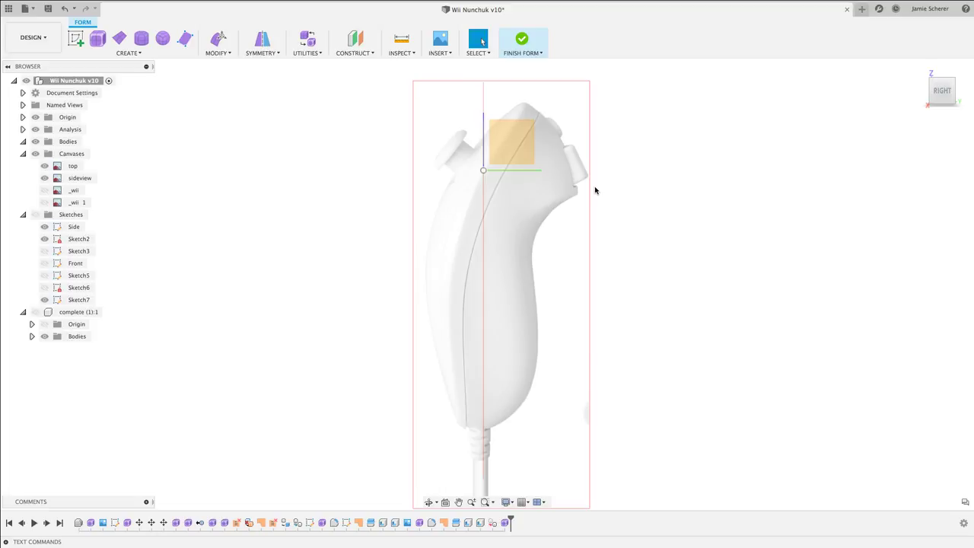
{"action": "left_click", "coordinate": [134, 53]}
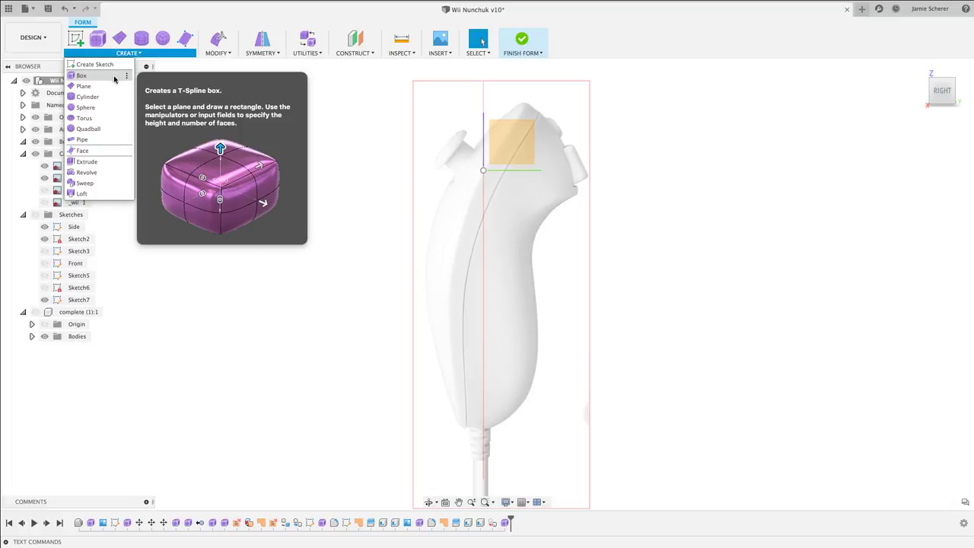
Create a T-spline cylinder at the origin with 2 in diameter and 2 height faces.
{"action": "left_click", "coordinate": [93, 97]}
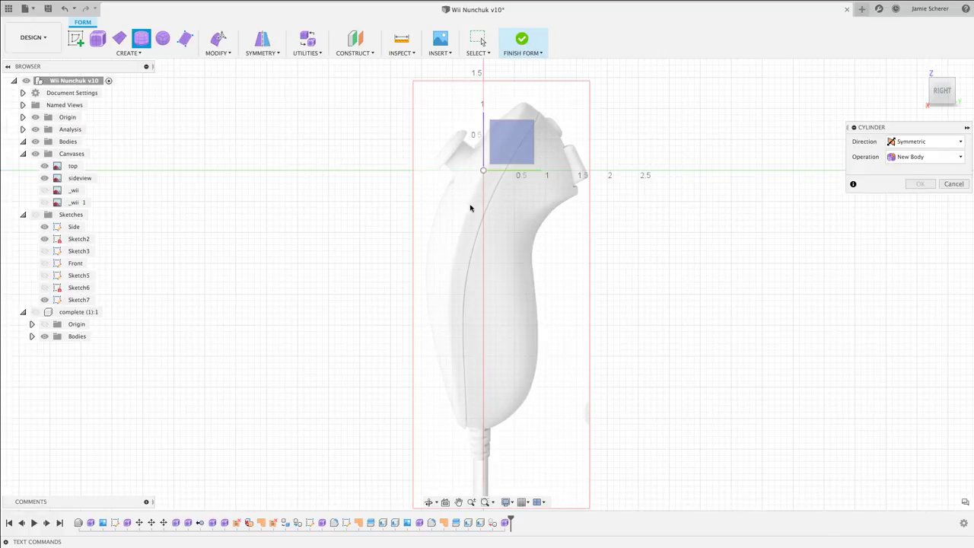
{"action": "middle_click_drag", "start_coordinate": [481, 221], "coordinate": [530, 196], "text": "shift"}
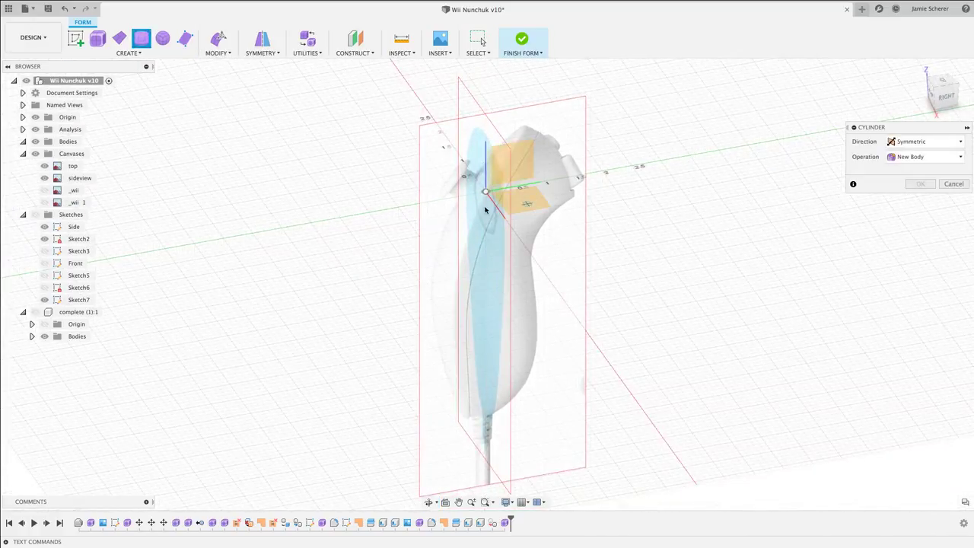
{"action": "left_click", "coordinate": [486, 191]}
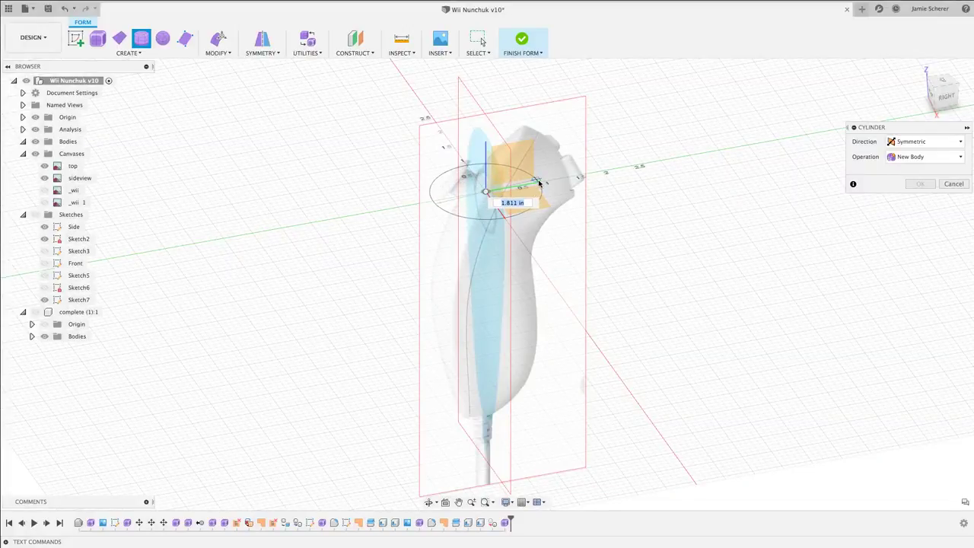
{"action": "type", "text": "2"}
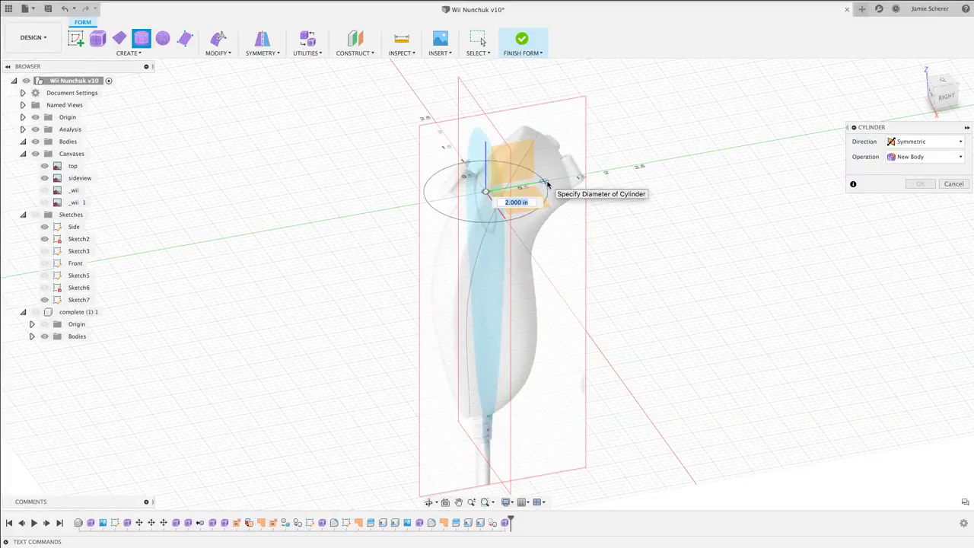
{"action": "key", "text": "Return"}
{"action": "key", "text": "Tab"}
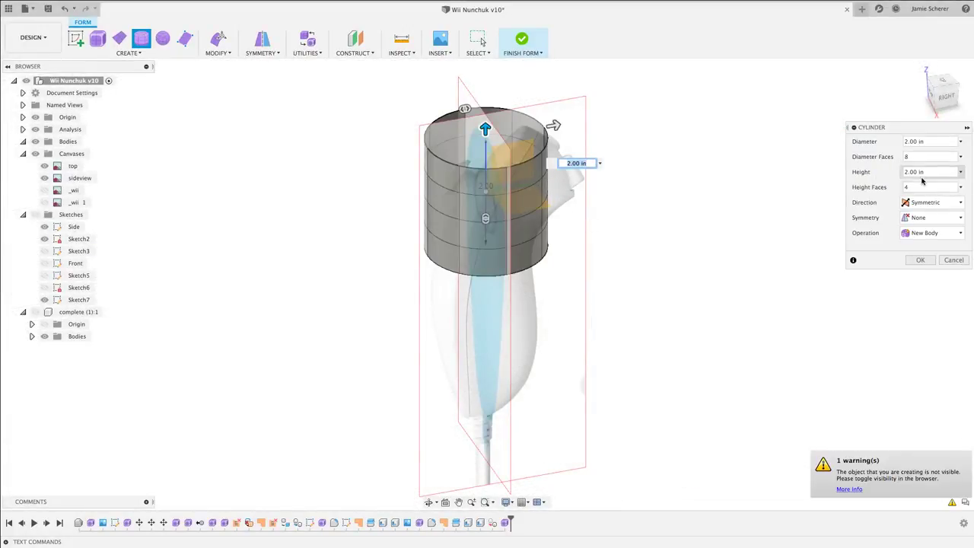
{"action": "type", "text": "2"}
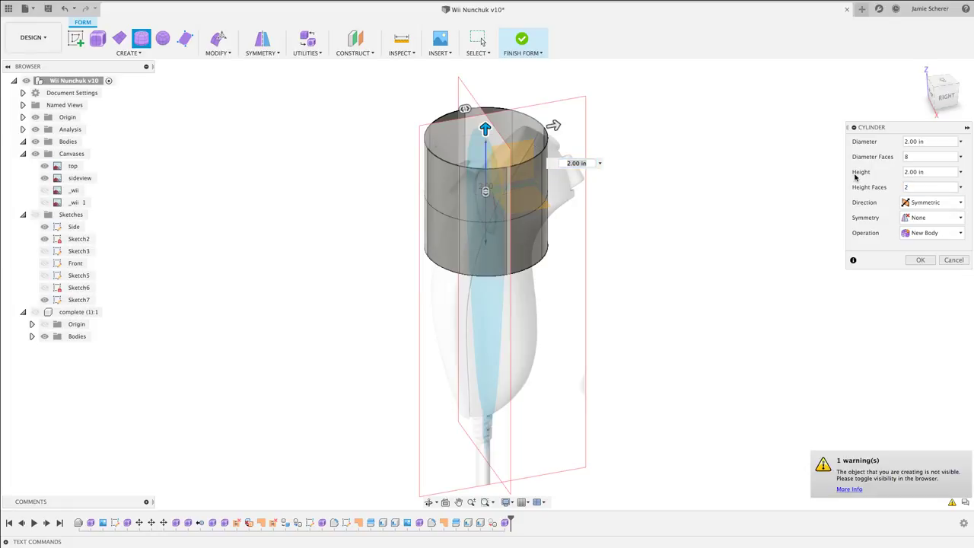
{"action": "key", "text": "Return"}
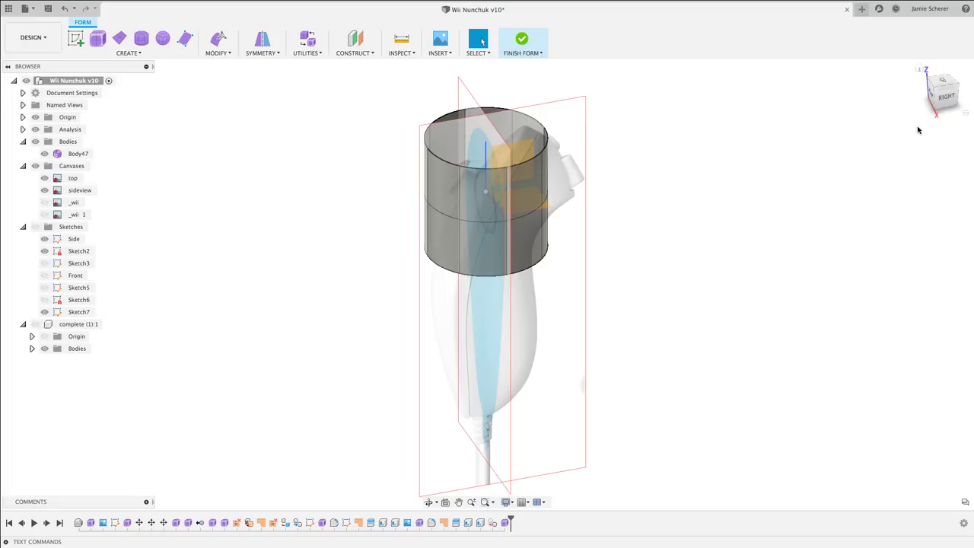
{"action": "left_click", "coordinate": [947, 97]}
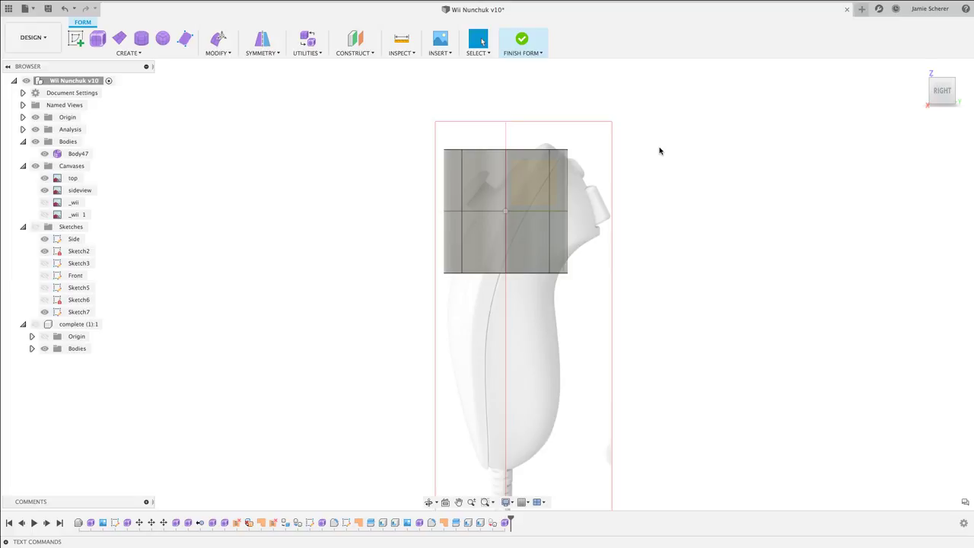
Try selecting faces and the centre vertex on the new cylinder, clearing each selection.
{"action": "left_click", "coordinate": [531, 187]}
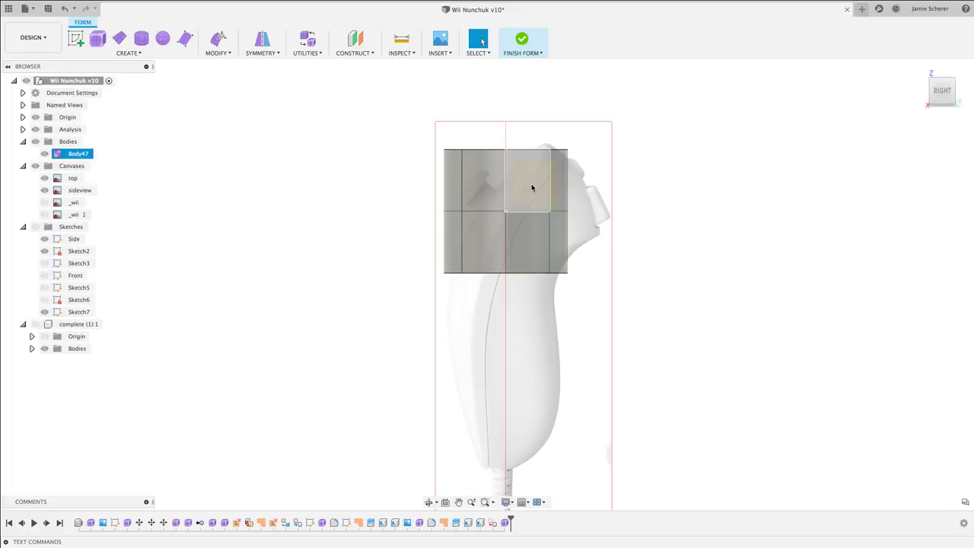
{"action": "left_click", "coordinate": [531, 186]}
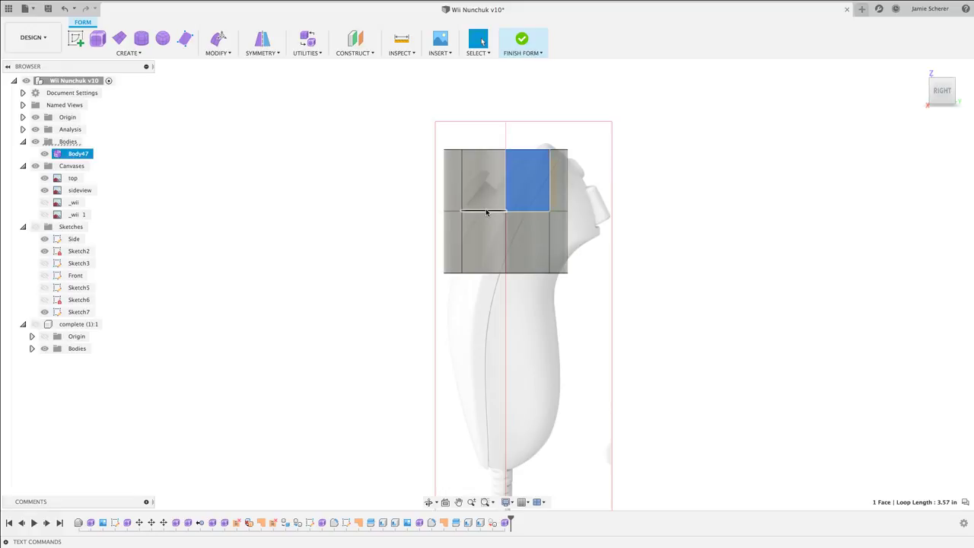
{"action": "left_click", "coordinate": [487, 213]}
{"action": "left_click", "coordinate": [506, 211]}
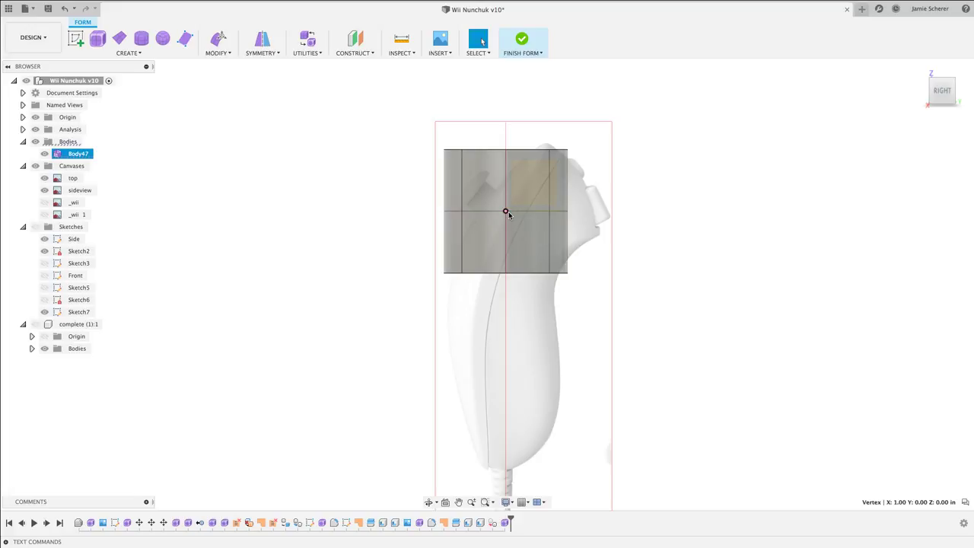
{"action": "left_click", "coordinate": [614, 210]}
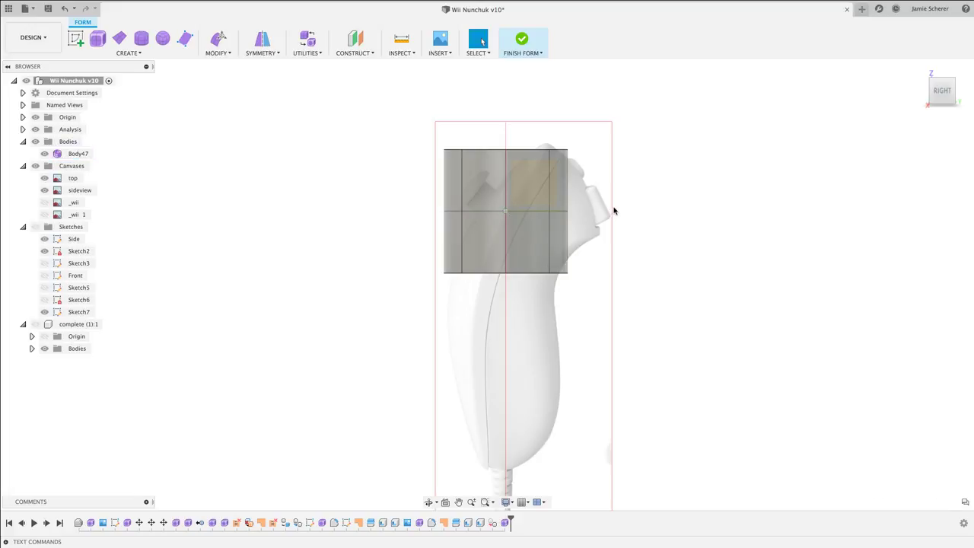
{"action": "left_click", "coordinate": [547, 159]}
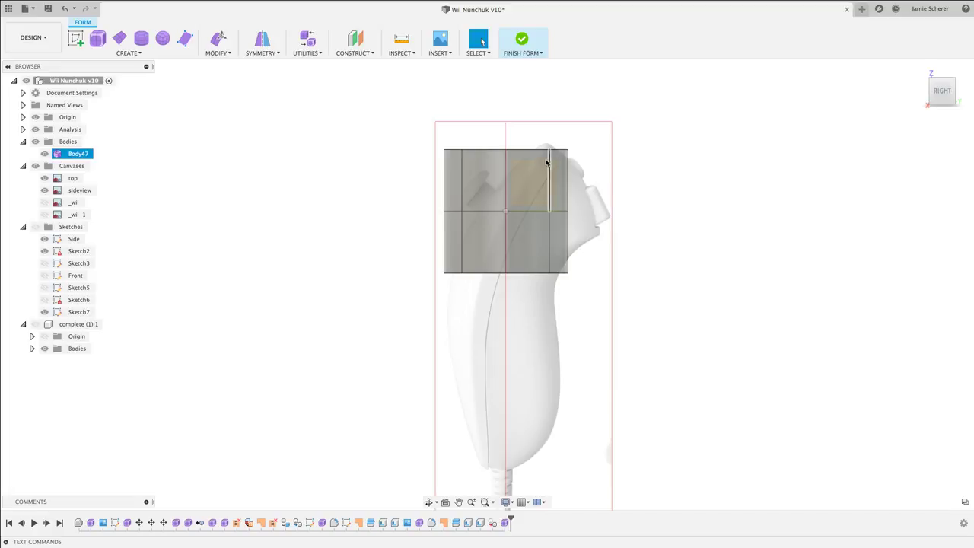
Select the cylinder's whole top edge loop and bring up the Modify tools.
{"action": "double_click", "coordinate": [541, 151]}
{"action": "middle_click_drag", "start_coordinate": [610, 163], "coordinate": [626, 183], "text": "shift"}
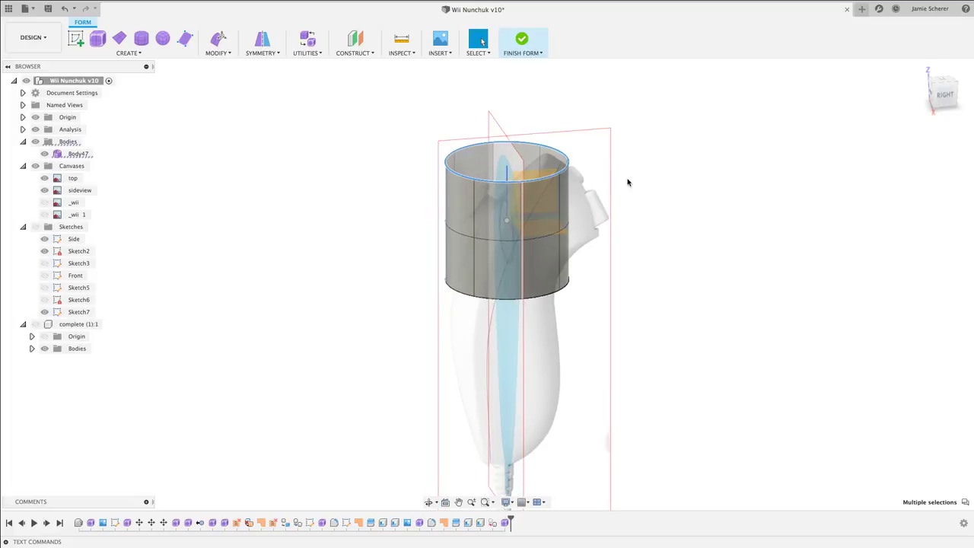
{"action": "right_click", "coordinate": [628, 182]}
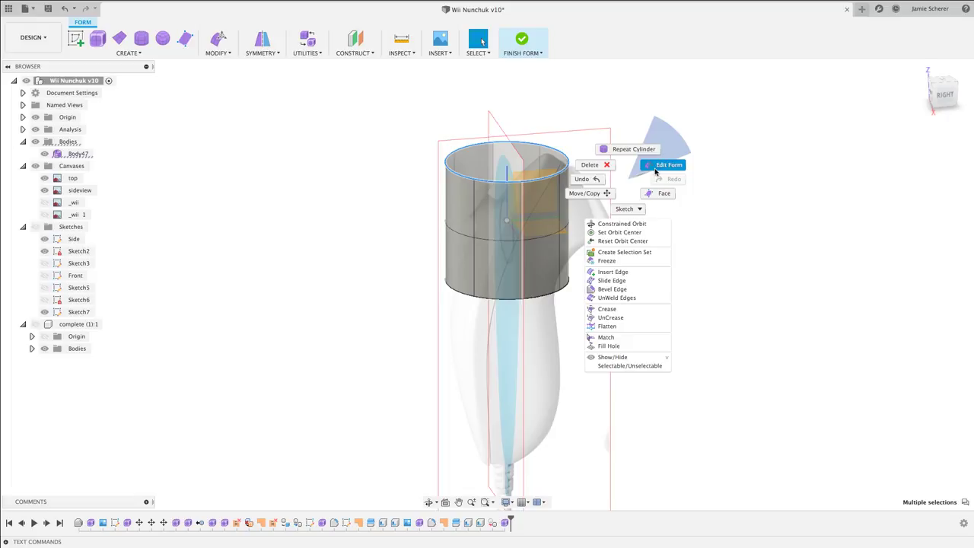
{"action": "key", "text": "Escape"}
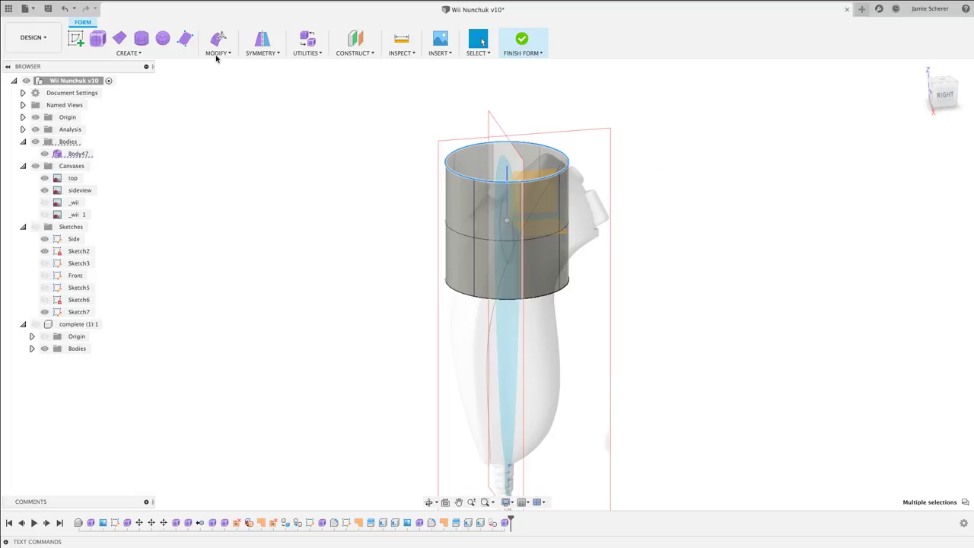
{"action": "left_click", "coordinate": [217, 53]}
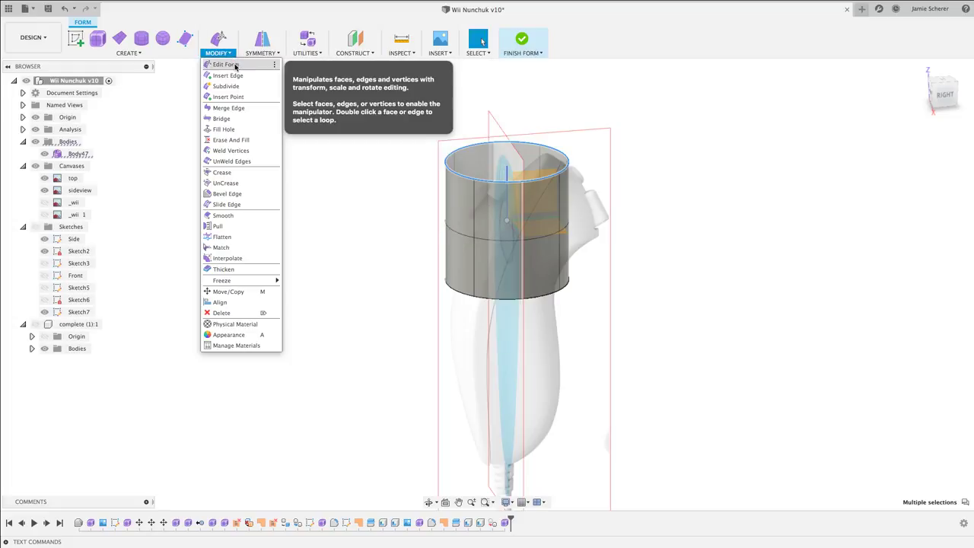
Start Edit Form and select the cylinder's 8-edge top loop.
{"action": "left_click", "coordinate": [235, 65]}
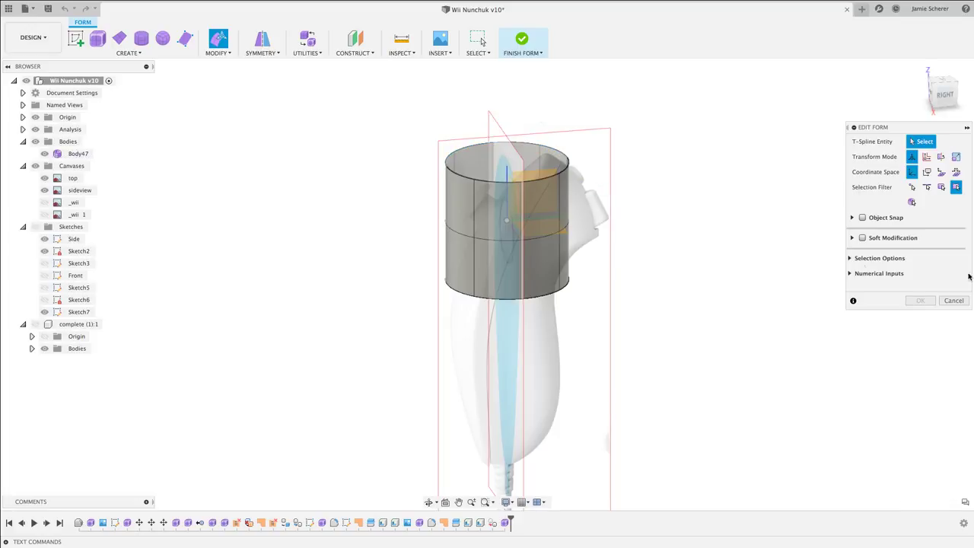
{"action": "left_click", "coordinate": [541, 179]}
{"action": "double_click", "coordinate": [541, 179]}
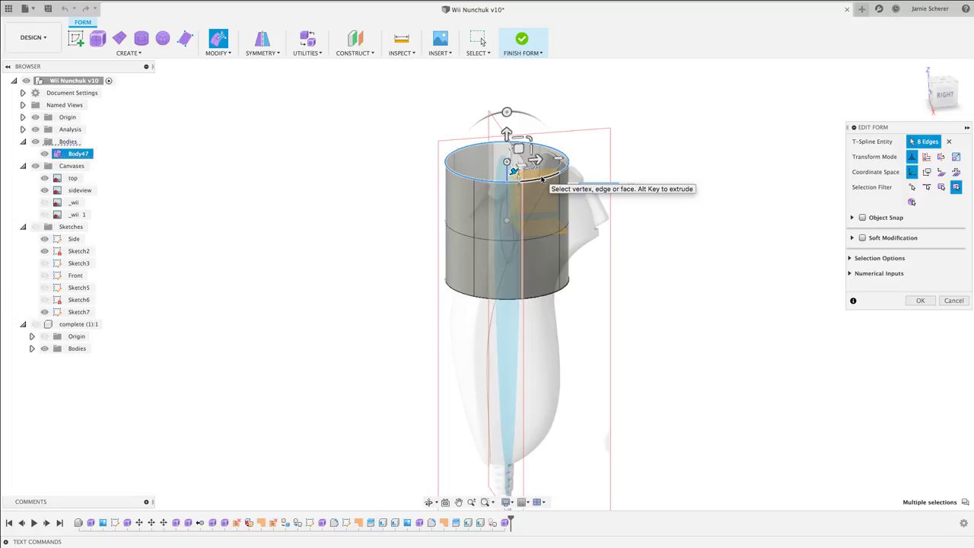
In the right view, rotate the top edge loop -30 degrees and slide it toward the front tip.
{"action": "left_click", "coordinate": [537, 160]}
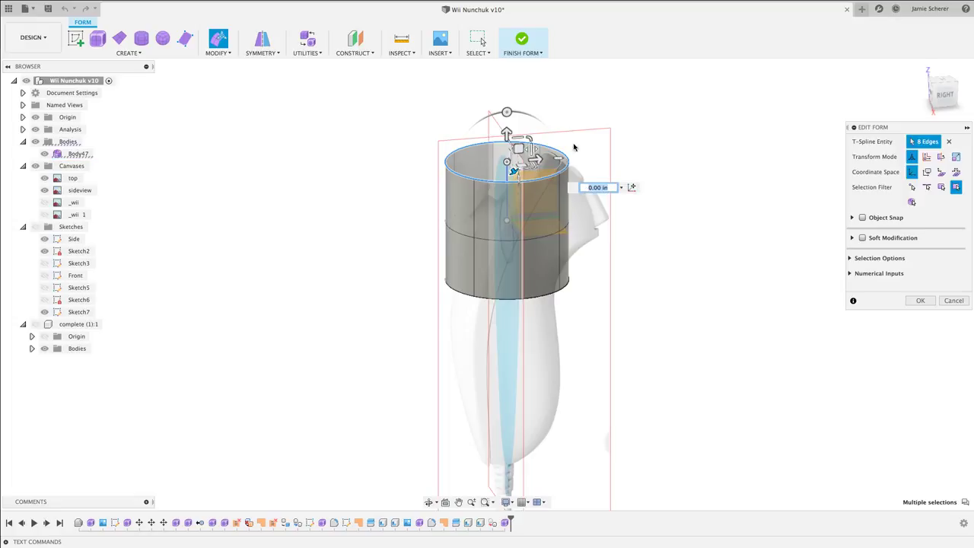
{"action": "left_click", "coordinate": [941, 93]}
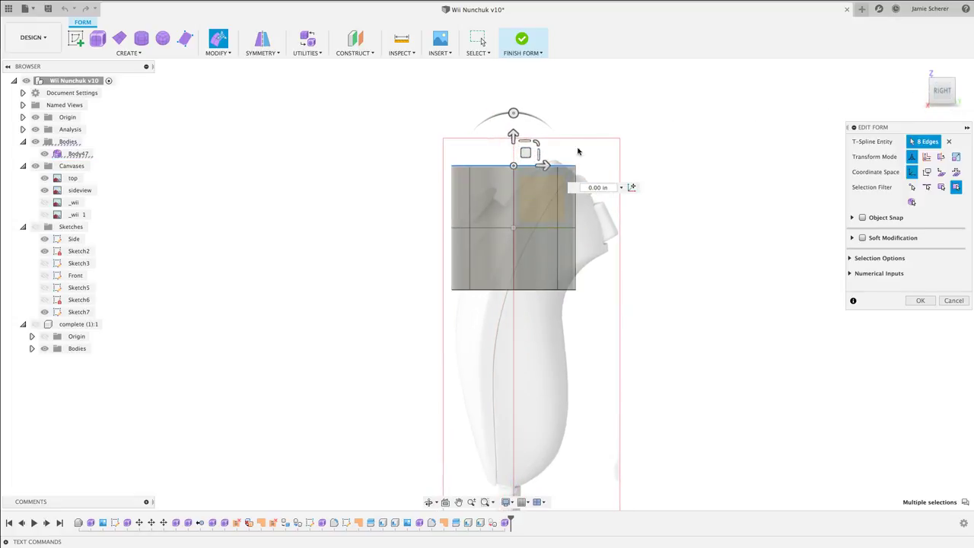
{"action": "left_click_drag", "start_coordinate": [530, 153], "coordinate": [560, 180]}
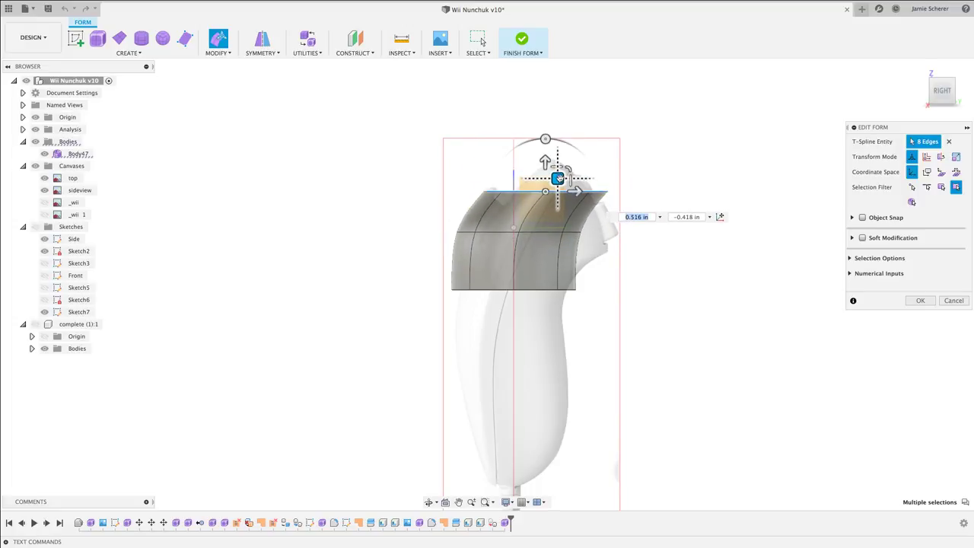
{"action": "left_click_drag", "start_coordinate": [546, 139], "coordinate": [581, 136]}
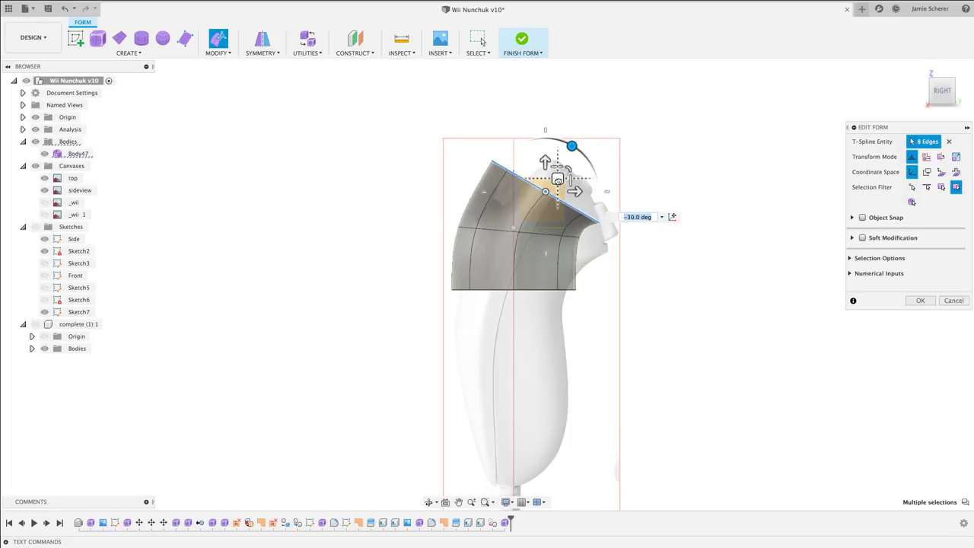
{"action": "left_click_drag", "start_coordinate": [557, 178], "coordinate": [578, 192]}
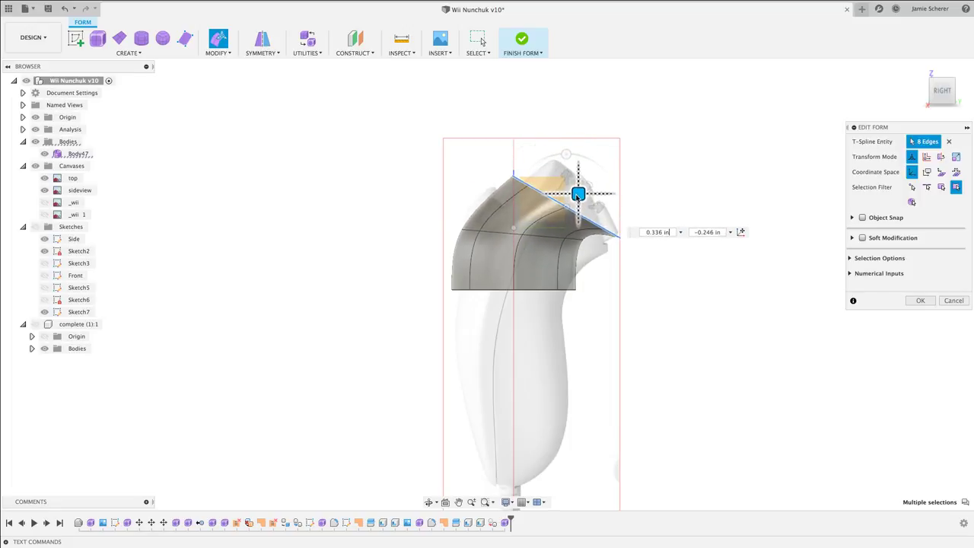
Move the upper edge loop down and left, then move the bottom loop to lengthen the form.
{"action": "left_click", "coordinate": [541, 238]}
{"action": "double_click", "coordinate": [541, 238]}
{"action": "left_click_drag", "start_coordinate": [542, 225], "coordinate": [524, 333]}
{"action": "double_click", "coordinate": [541, 288]}
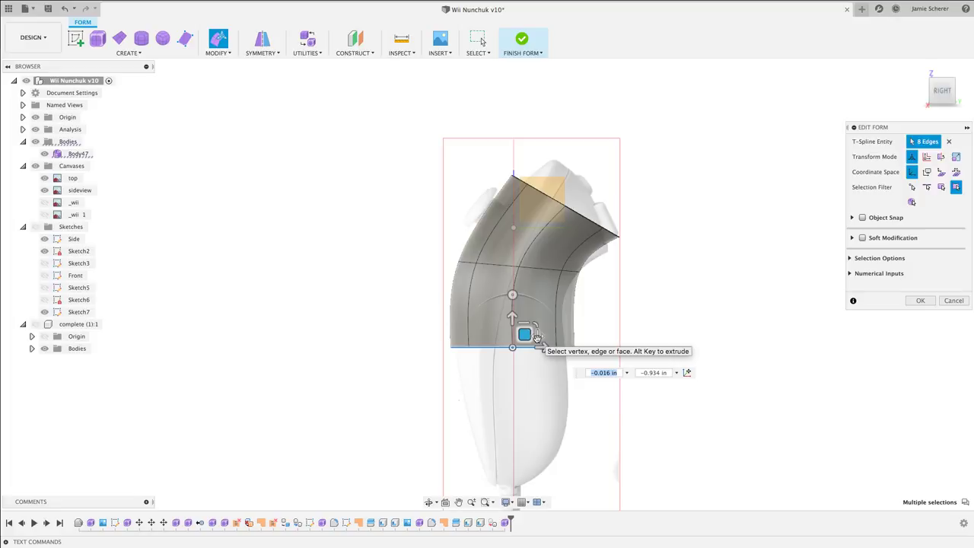
{"action": "left_click_drag", "start_coordinate": [510, 317], "coordinate": [540, 343]}
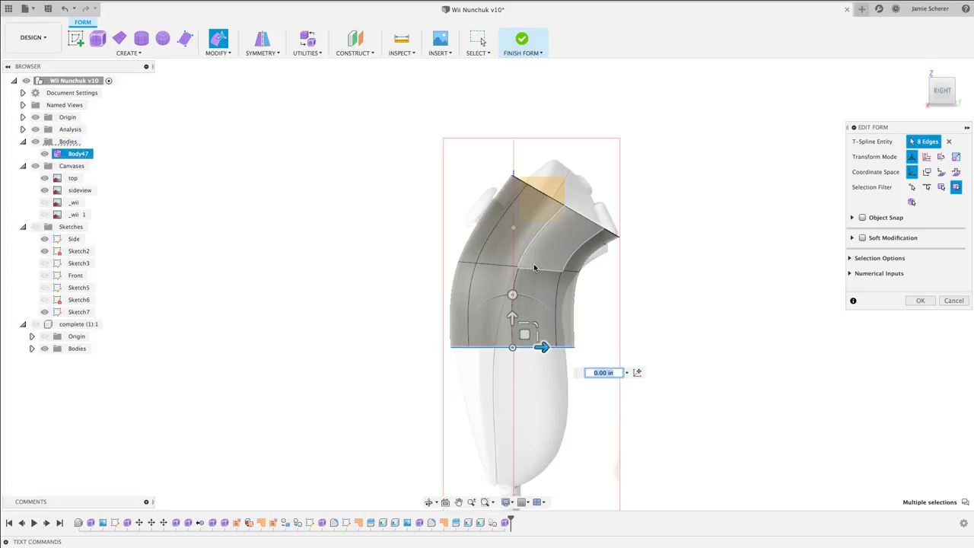
Tilt the slanted top edge loop further and move it up and right.
{"action": "double_click", "coordinate": [583, 219]}
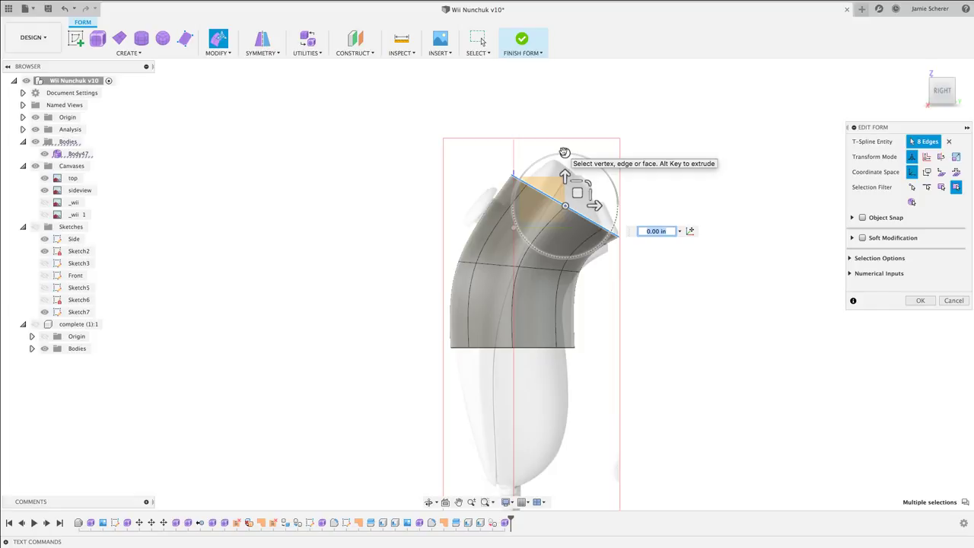
{"action": "left_click_drag", "start_coordinate": [563, 152], "coordinate": [586, 157]}
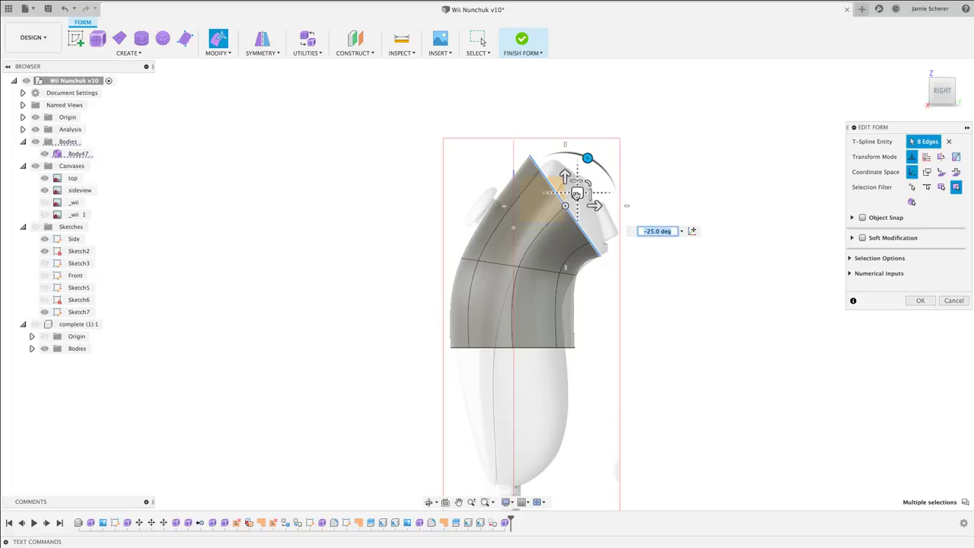
{"action": "left_click_drag", "start_coordinate": [577, 199], "coordinate": [591, 196]}
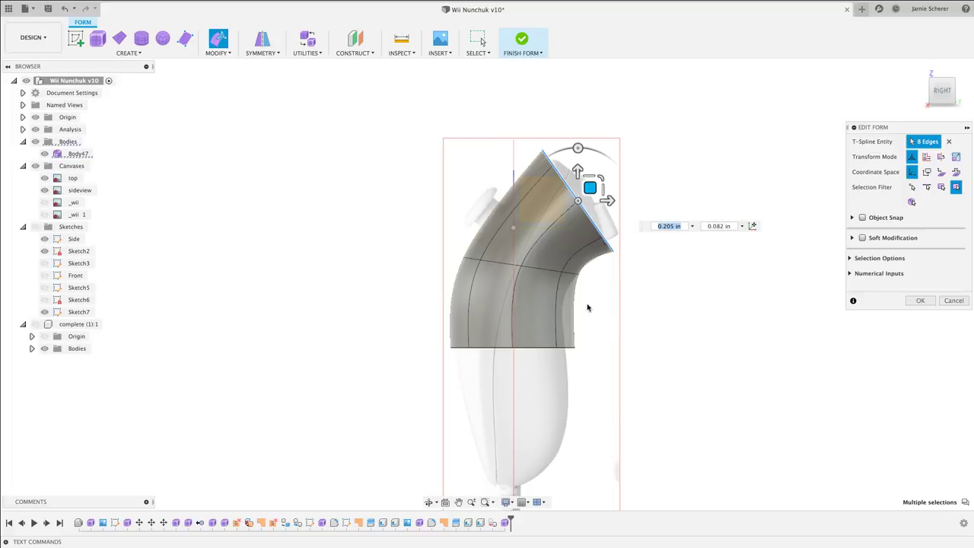
Select all faces of the upper body and reposition them together.
{"action": "left_click", "coordinate": [543, 296]}
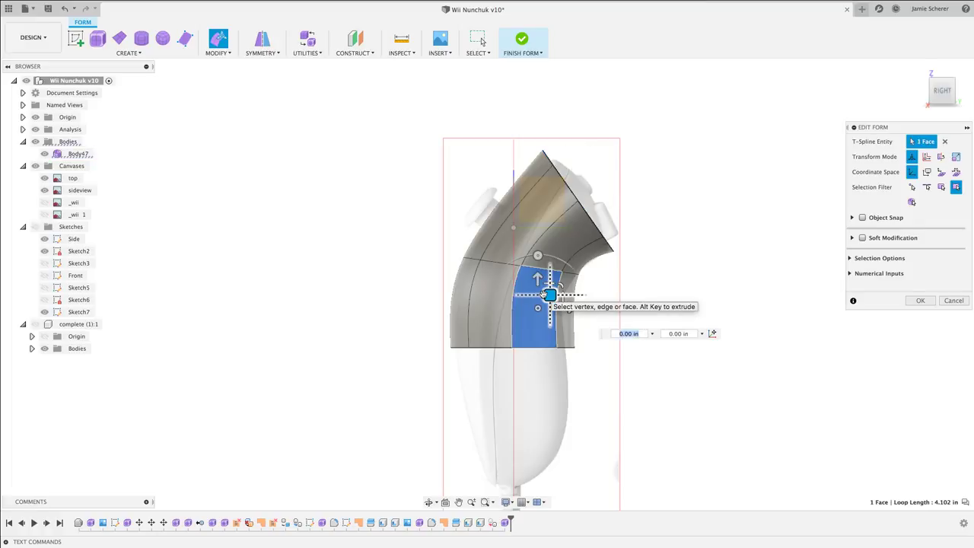
{"action": "double_click", "coordinate": [491, 321]}
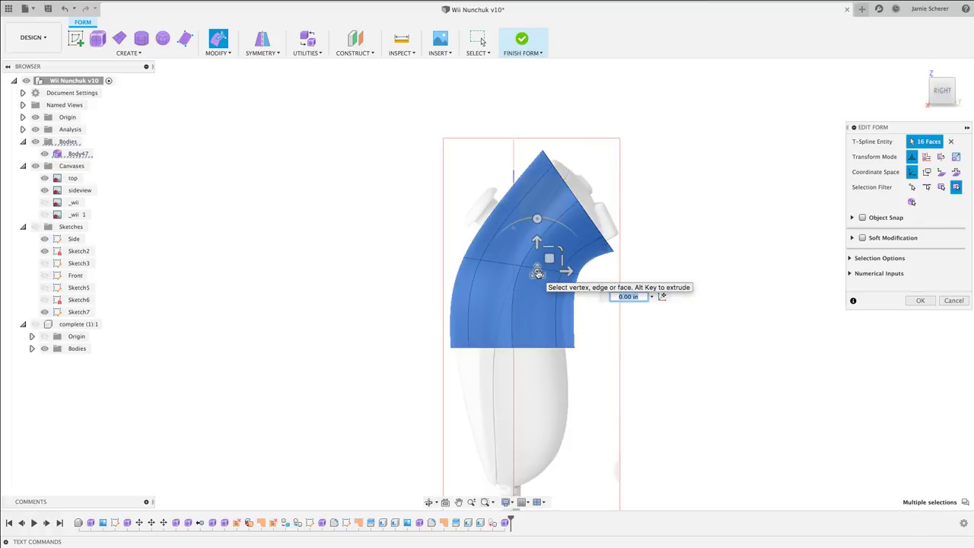
{"action": "left_click_drag", "start_coordinate": [537, 272], "coordinate": [546, 280]}
{"action": "left_click", "coordinate": [598, 341]}
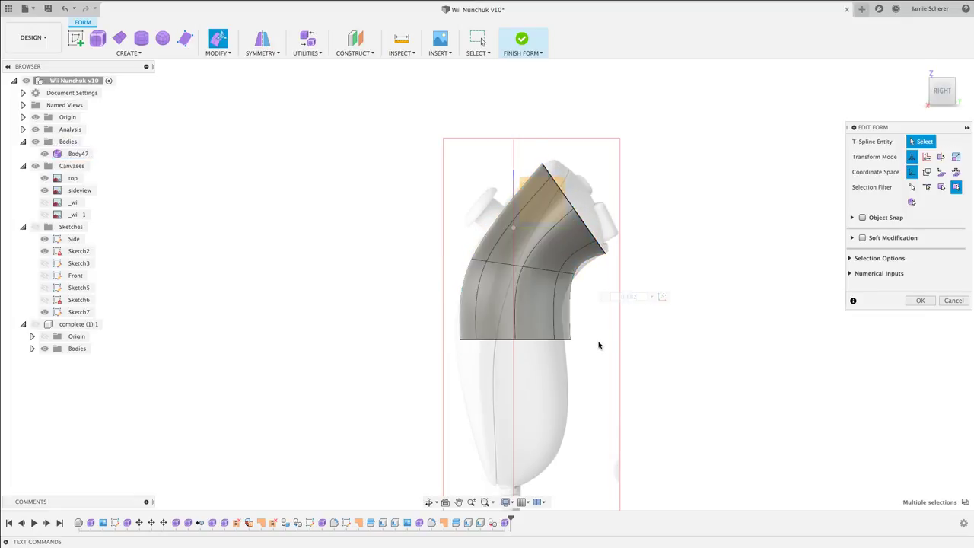
Move the middle edge loop to bend the body and shift the bottom loop to widen it.
{"action": "double_click", "coordinate": [569, 267]}
{"action": "left_click_drag", "start_coordinate": [521, 214], "coordinate": [531, 262]}
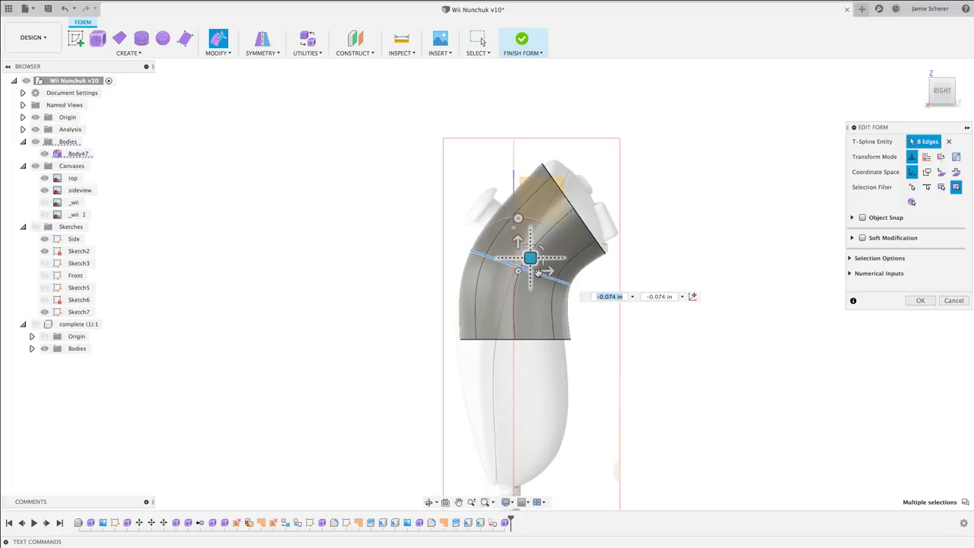
{"action": "double_click", "coordinate": [561, 343]}
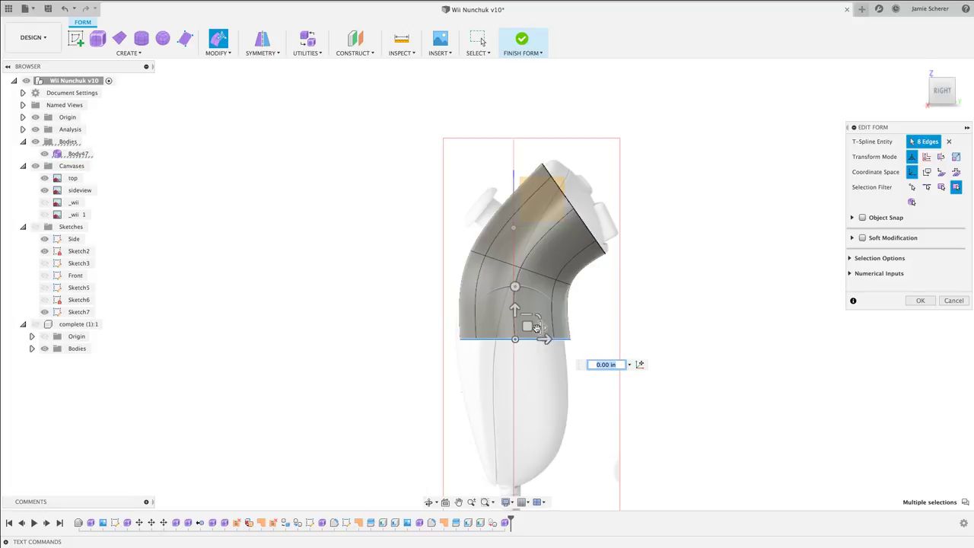
{"action": "left_click_drag", "start_coordinate": [527, 329], "coordinate": [523, 335]}
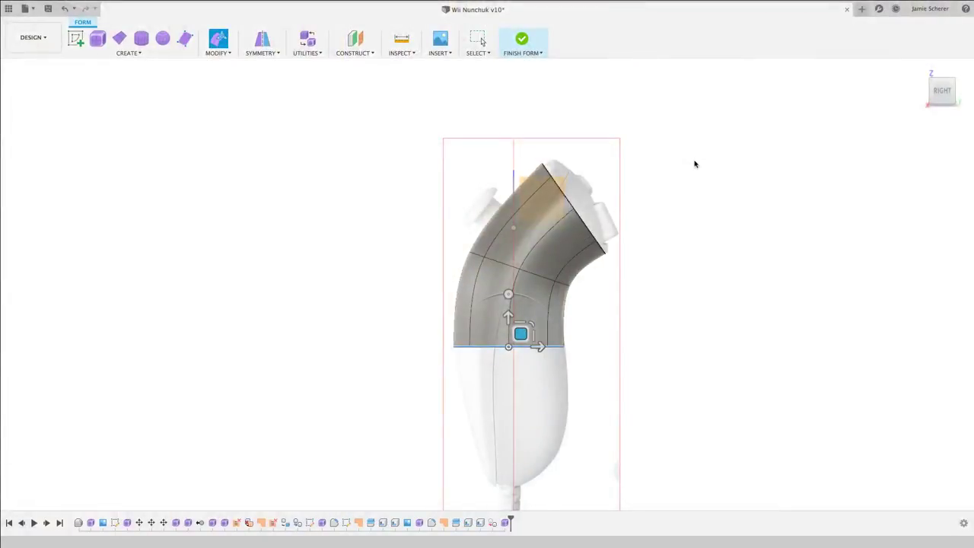
{"action": "double_click", "coordinate": [525, 347]}
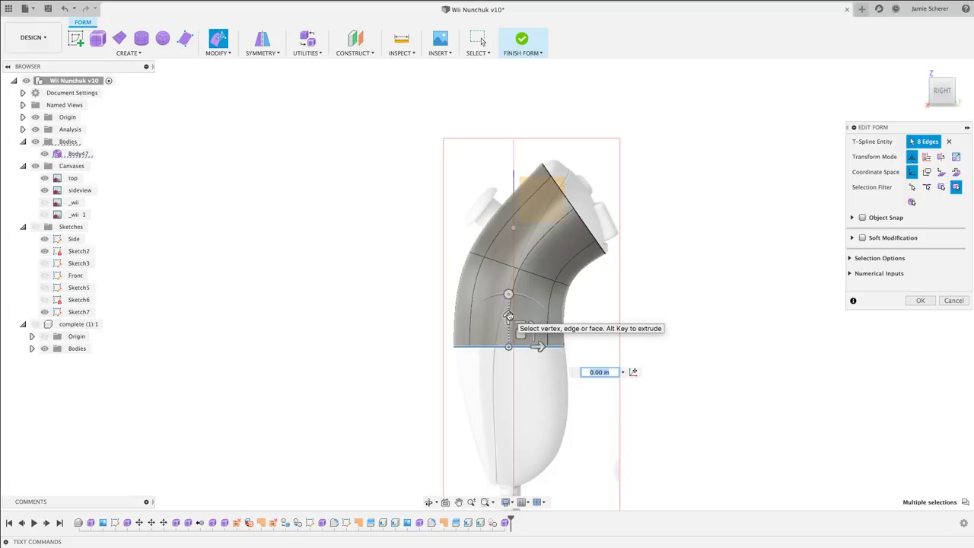
Extend the bottom edge ring down 0.70 in twice and shift it down and outward.
{"action": "left_click_drag", "start_coordinate": [508, 314], "coordinate": [508, 360]}
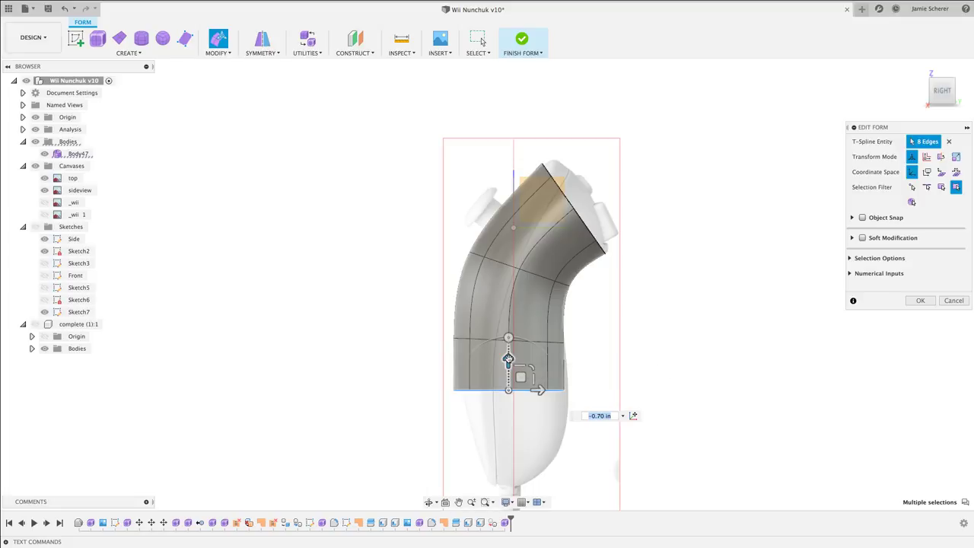
{"action": "left_click_drag", "start_coordinate": [524, 382], "coordinate": [506, 444]}
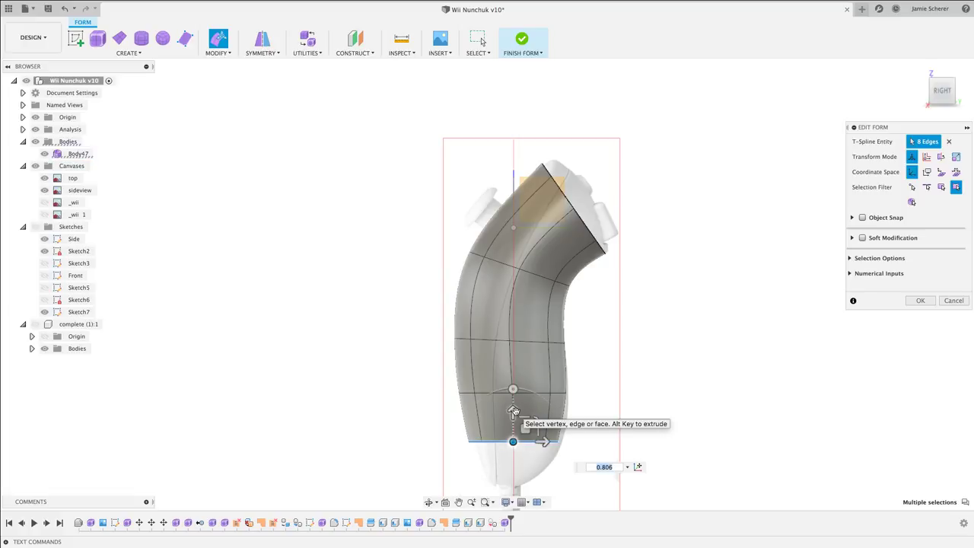
{"action": "left_click_drag", "start_coordinate": [514, 410], "coordinate": [530, 475]}
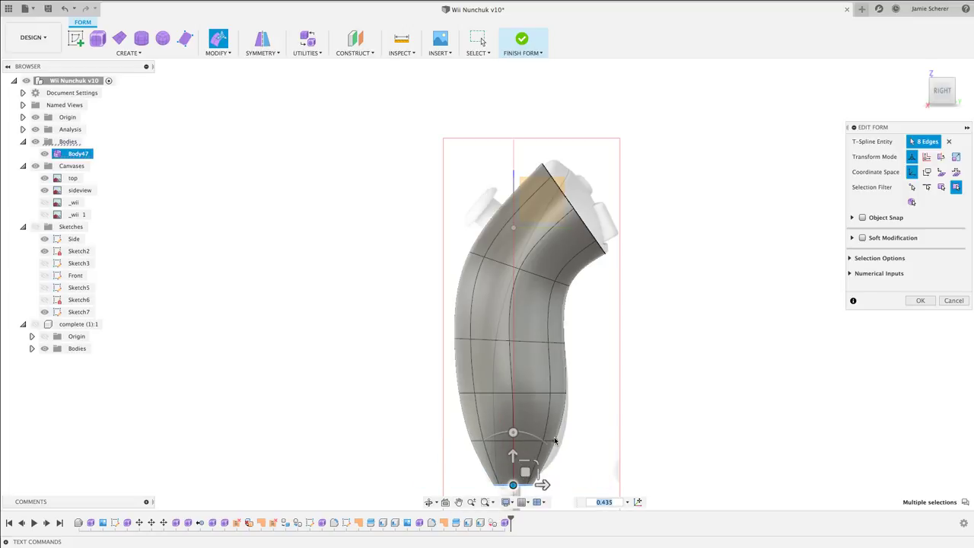
{"action": "scroll", "coordinate": [555, 438], "scroll_direction": "up", "scroll_amount": 4}
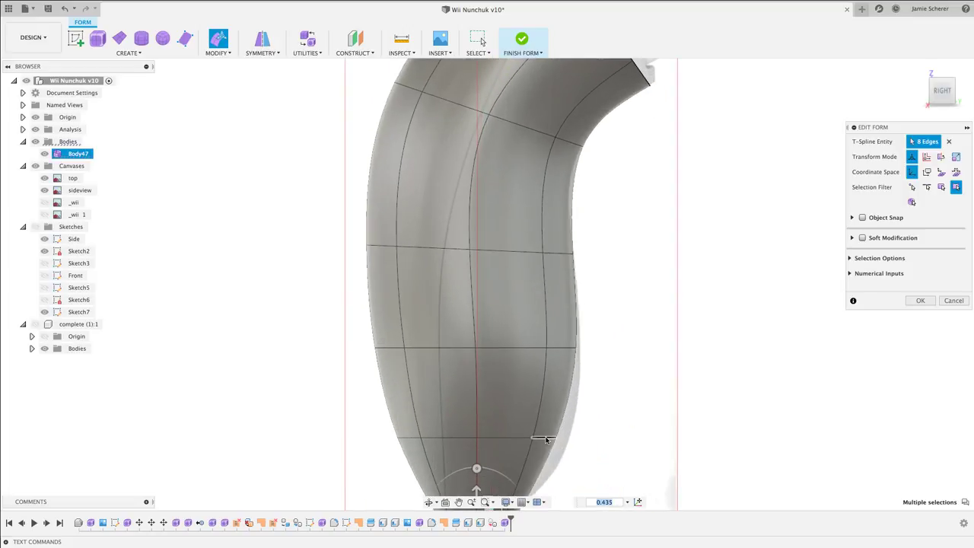
{"action": "left_click", "coordinate": [545, 439]}
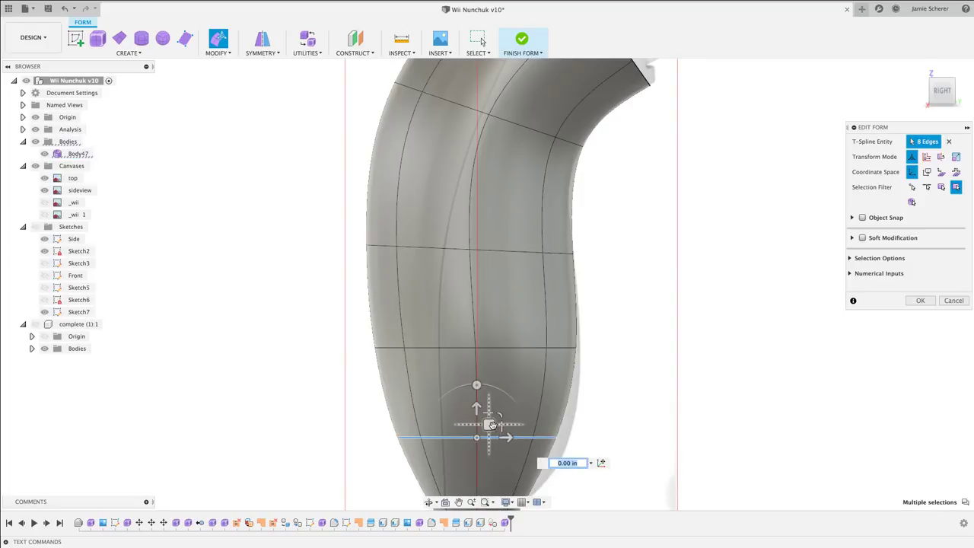
{"action": "left_click_drag", "start_coordinate": [488, 424], "coordinate": [502, 436]}
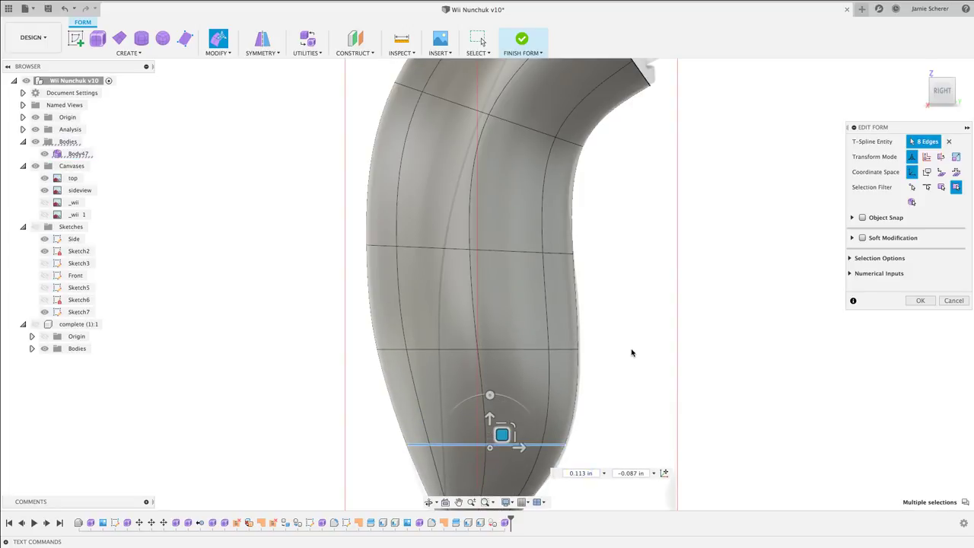
{"action": "left_click", "coordinate": [619, 365]}
{"action": "scroll", "coordinate": [619, 366], "scroll_direction": "down", "scroll_amount": 3}
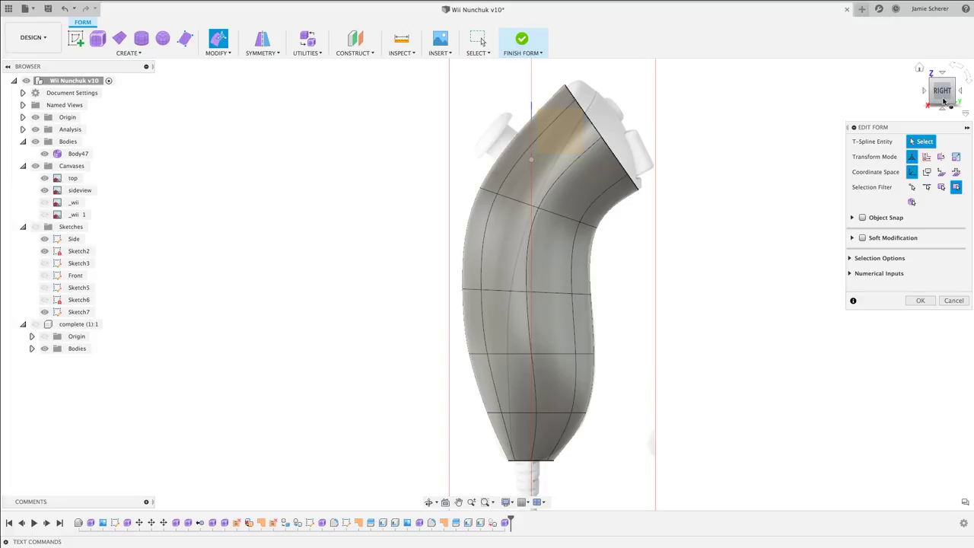
From the front, scale the middle edge loop outward and the top loop inward, then finish editing.
{"action": "left_click", "coordinate": [923, 93]}
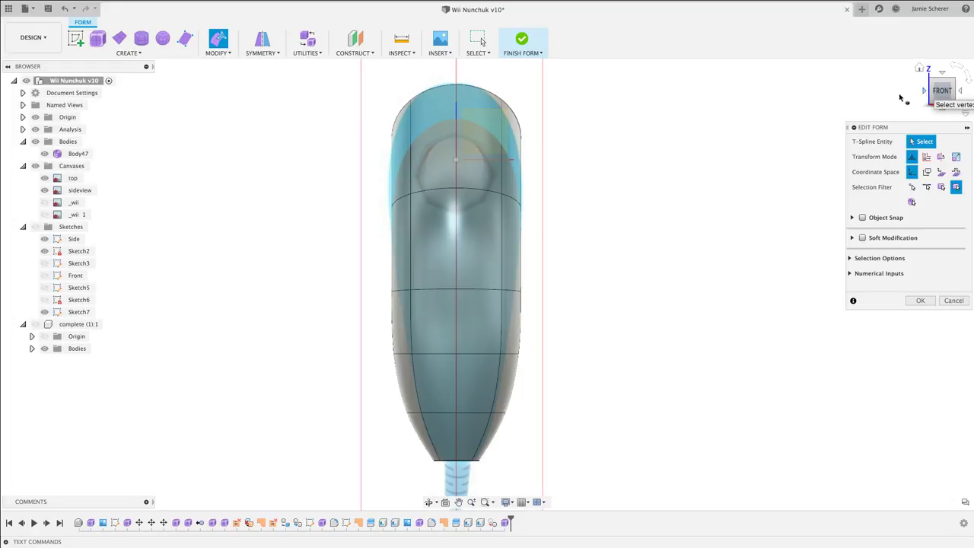
{"action": "double_click", "coordinate": [483, 290]}
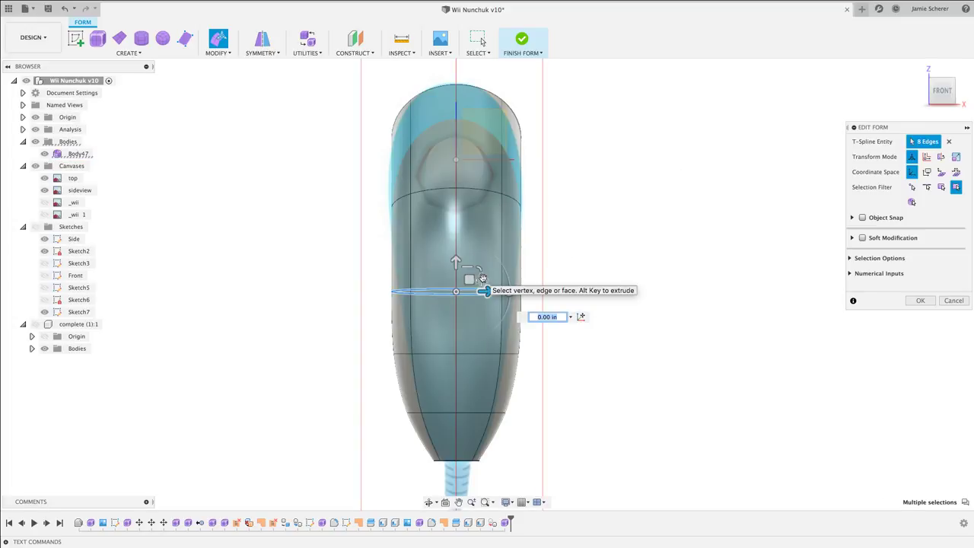
{"action": "left_click_drag", "start_coordinate": [480, 279], "coordinate": [480, 276]}
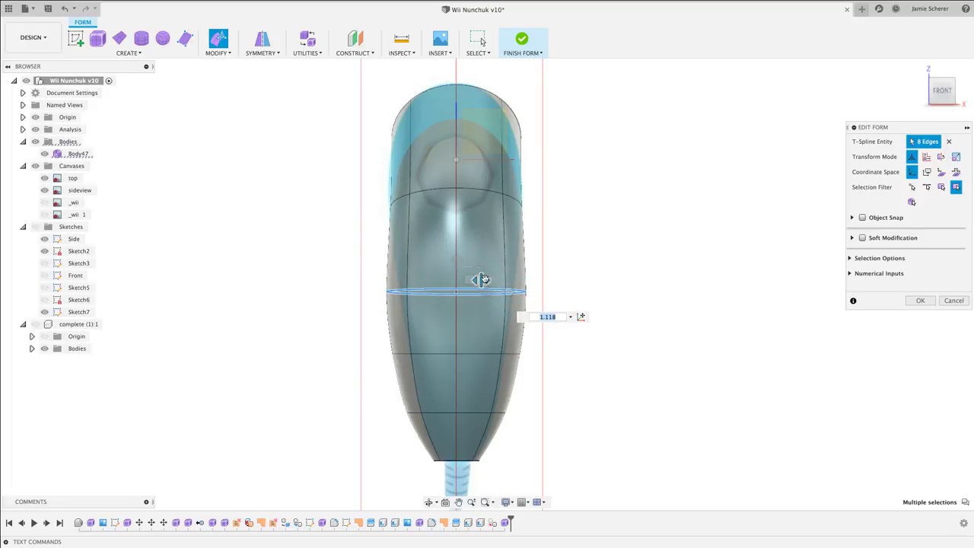
{"action": "double_click", "coordinate": [495, 91]}
{"action": "left_click_drag", "start_coordinate": [479, 128], "coordinate": [477, 126]}
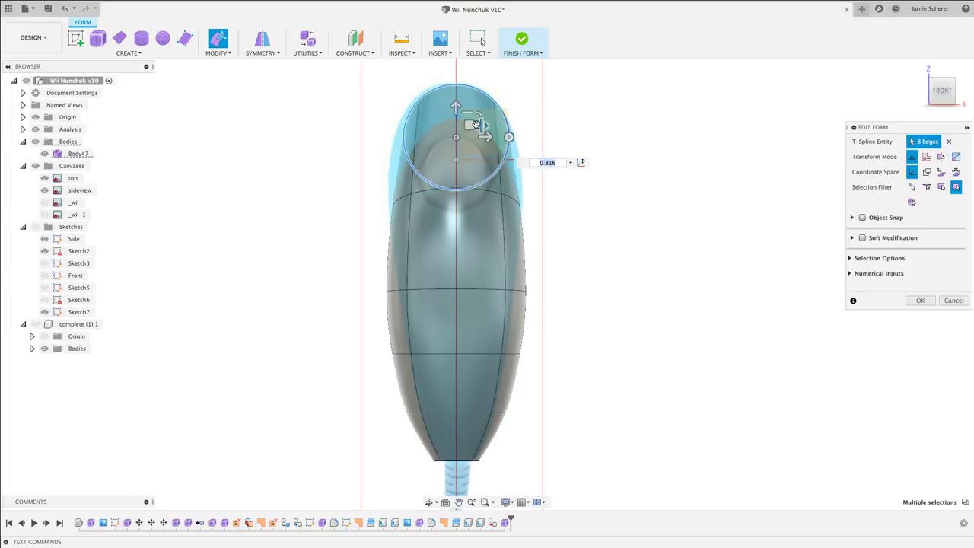
{"action": "mouse_move", "coordinate": [634, 124]}
{"action": "middle_mouse_down", "text": "shift"}
{"action": "mouse_move", "coordinate": [569, 127]}
{"action": "mouse_move", "coordinate": [620, 131]}
{"action": "middle_mouse_up", "text": "shift"}
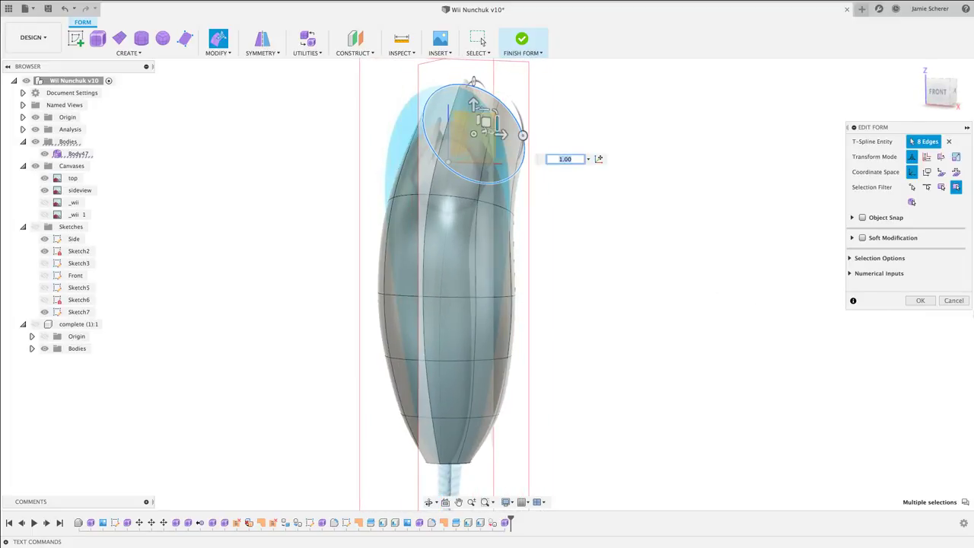
{"action": "left_click", "coordinate": [951, 303]}
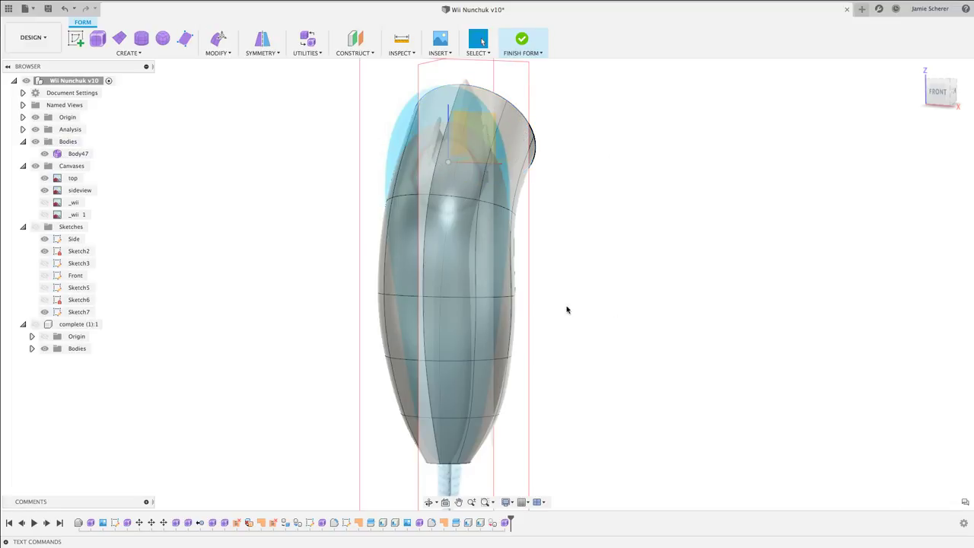
Delete Body47, return to the right view, and show the Sketches folder's curves.
{"action": "double_click", "coordinate": [502, 263]}
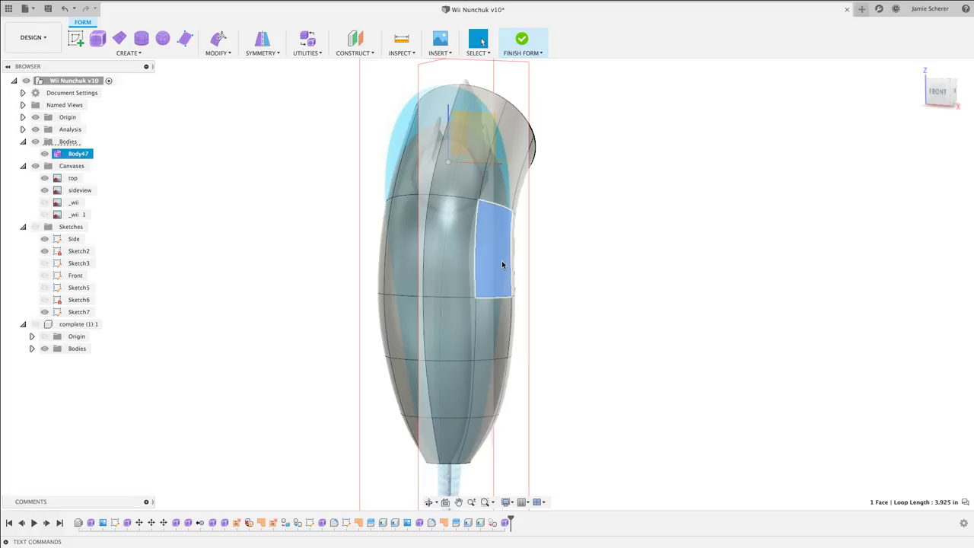
{"action": "key", "text": "Delete"}
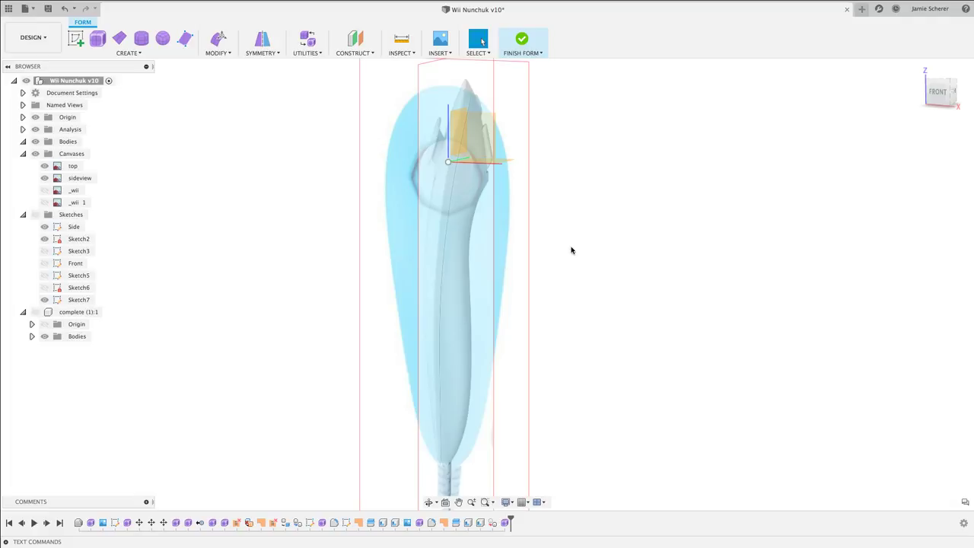
{"action": "left_click", "coordinate": [955, 91]}
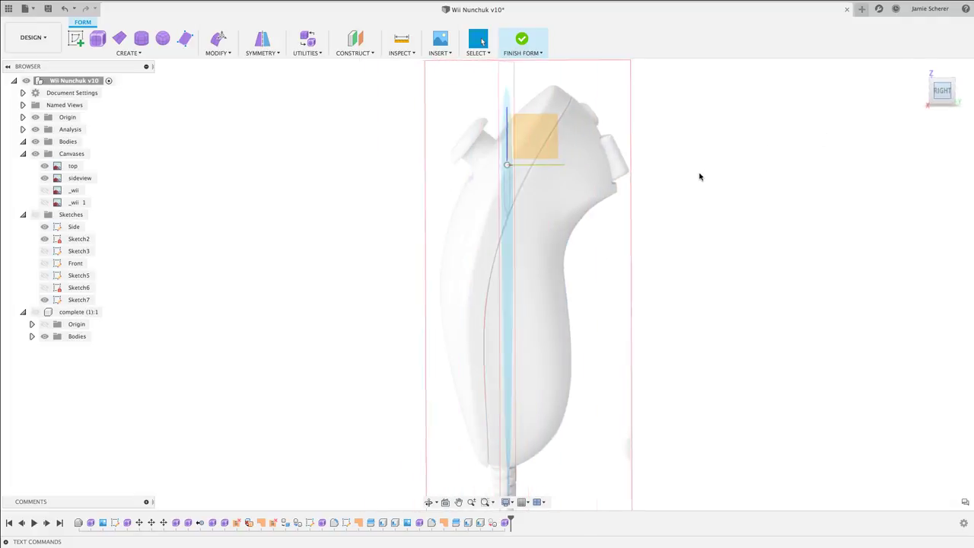
{"action": "middle_click_drag", "start_coordinate": [763, 219], "coordinate": [710, 209]}
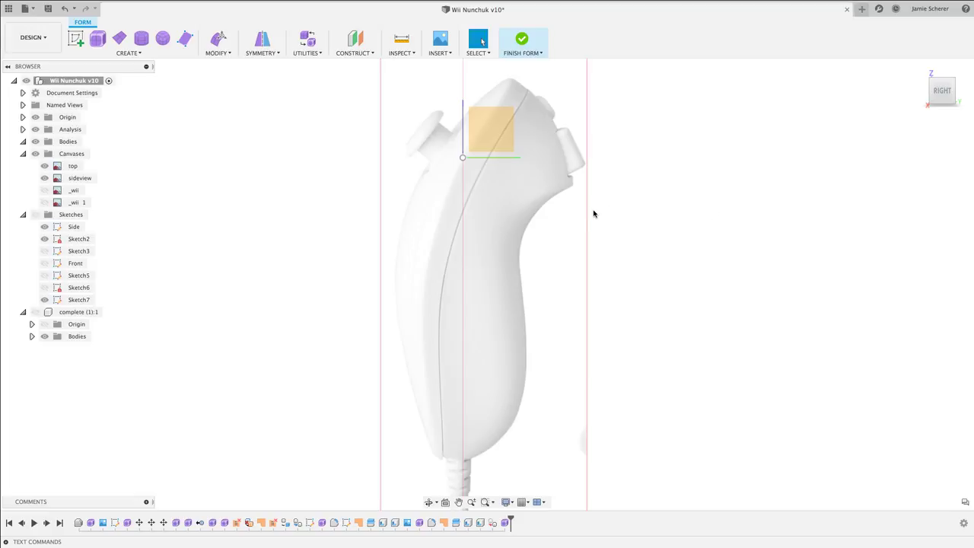
{"action": "left_click", "coordinate": [34, 215]}
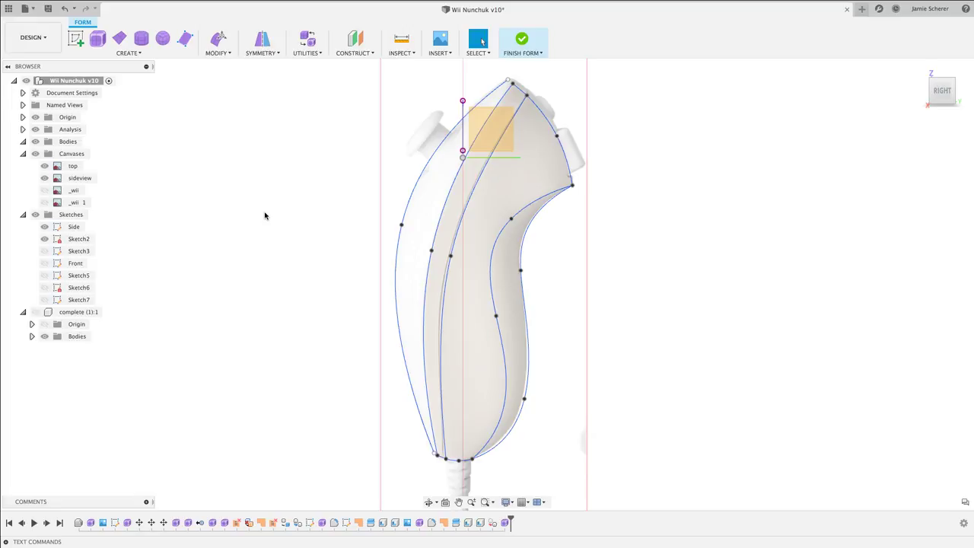
Start a T-spline sweep with the top right spline as profile and the inner side spline as path.
{"action": "left_click", "coordinate": [137, 53]}
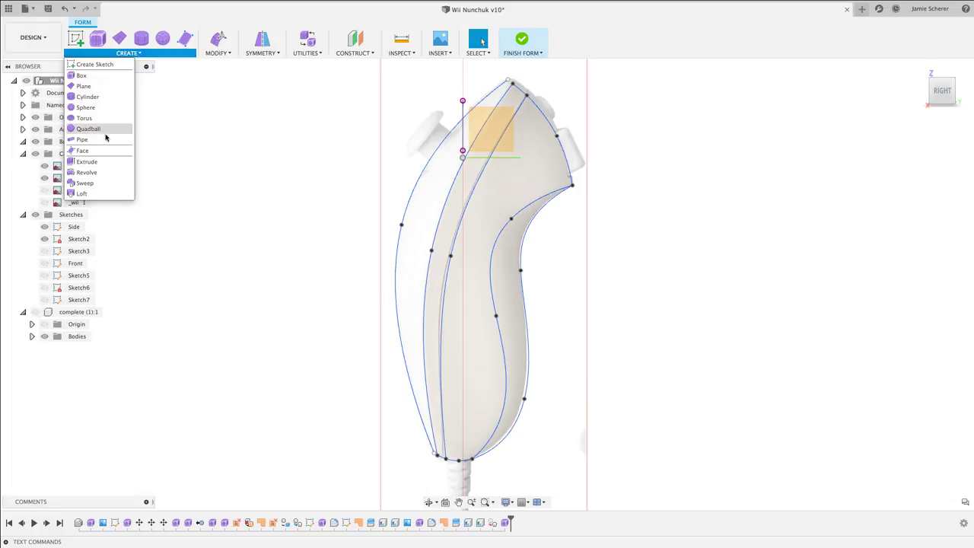
{"action": "left_click", "coordinate": [83, 183]}
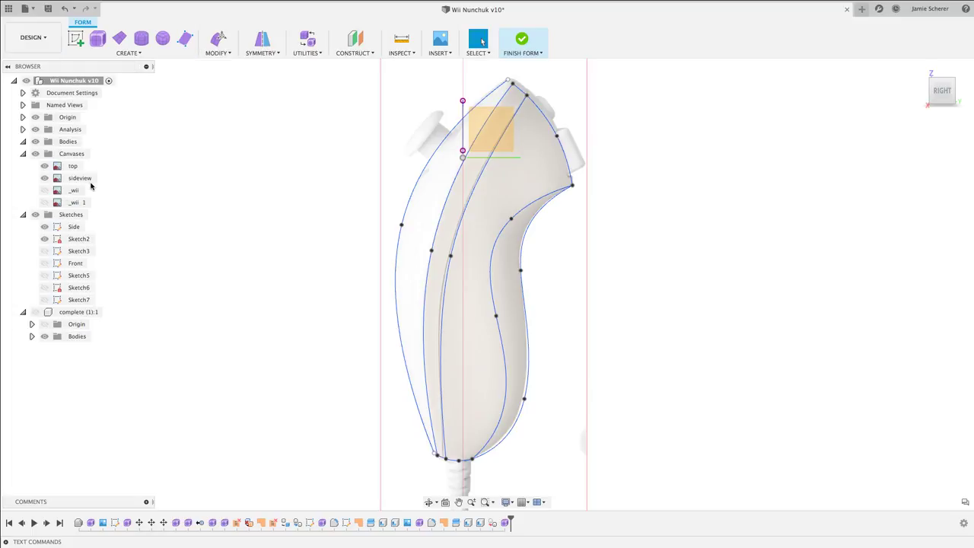
{"action": "left_click", "coordinate": [546, 119]}
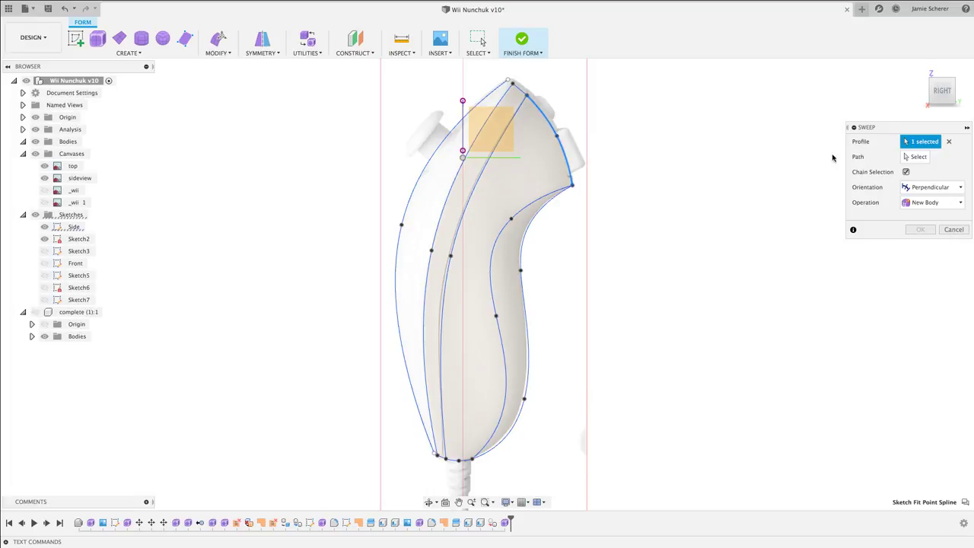
{"action": "left_click", "coordinate": [912, 158]}
{"action": "left_click", "coordinate": [508, 130]}
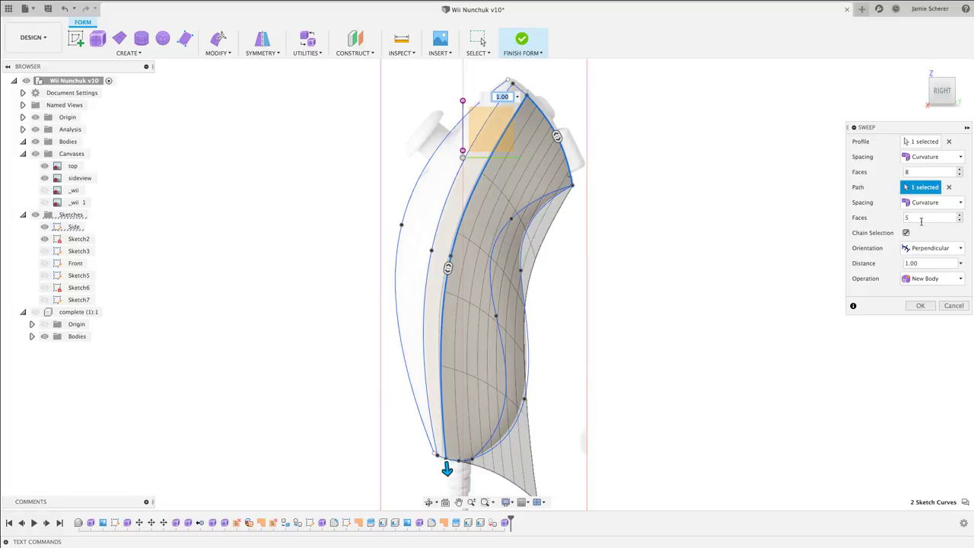
Set the sweep's profile faces to 1 and commit it as new body Body48.
{"action": "left_click", "coordinate": [922, 219]}
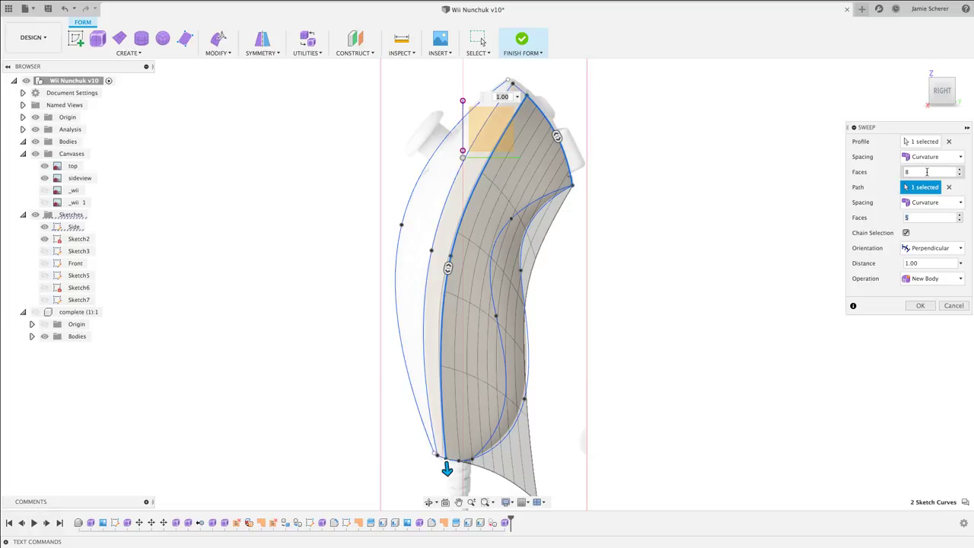
{"action": "left_click", "coordinate": [927, 172]}
{"action": "type", "text": "1"}
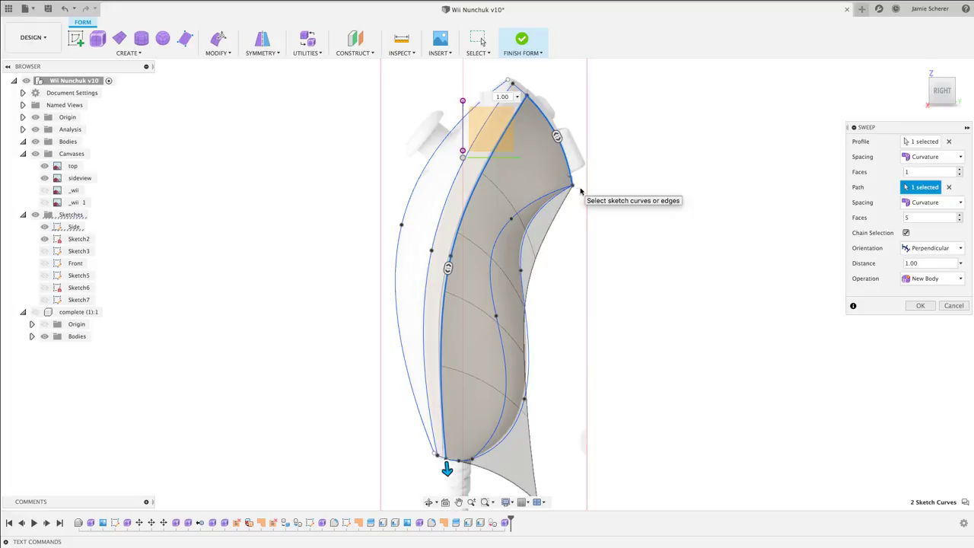
{"action": "left_click", "coordinate": [920, 305]}
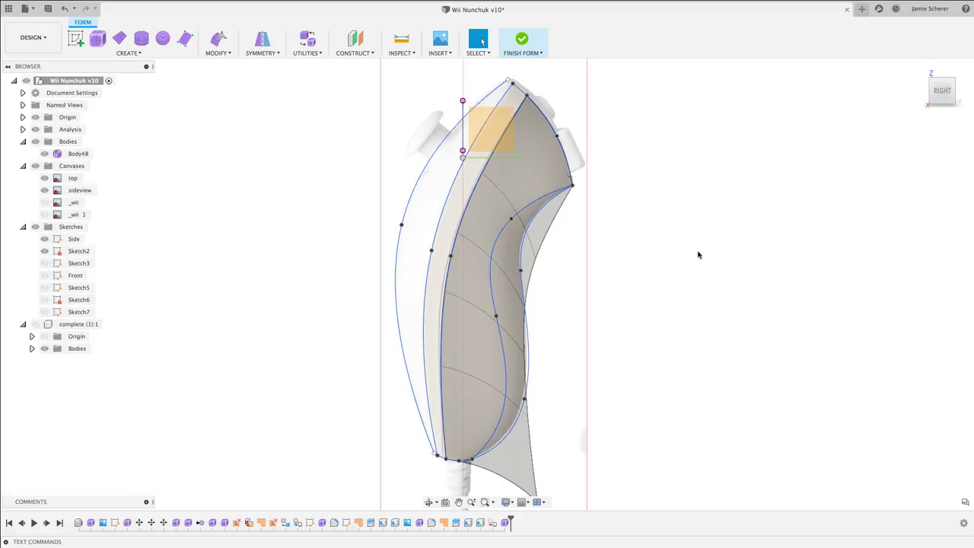
Inspect the swept Body48 surface from the Right view and open the form Modify command list.
{"action": "middle_click_drag", "start_coordinate": [698, 254], "coordinate": [652, 251], "text": "shift"}
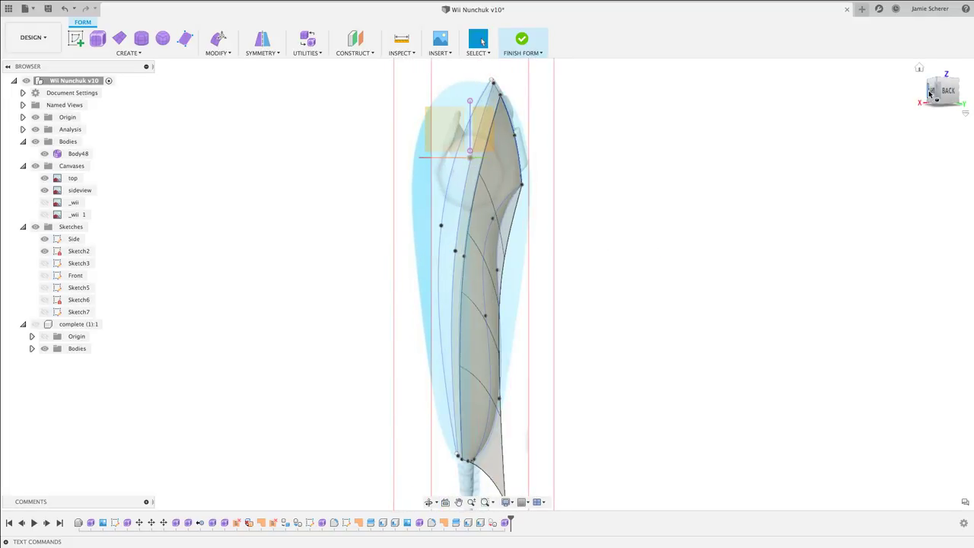
{"action": "left_click", "coordinate": [929, 93]}
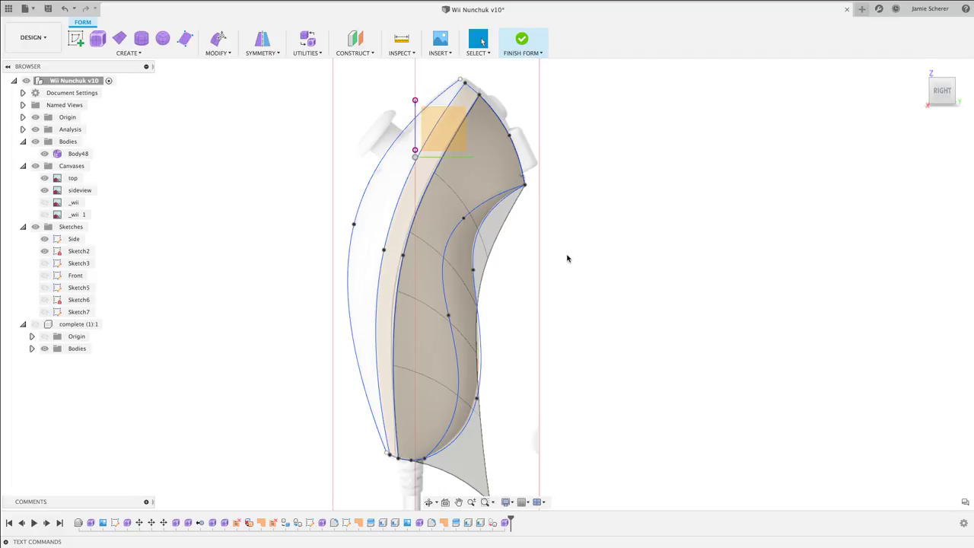
{"action": "left_click", "coordinate": [482, 180]}
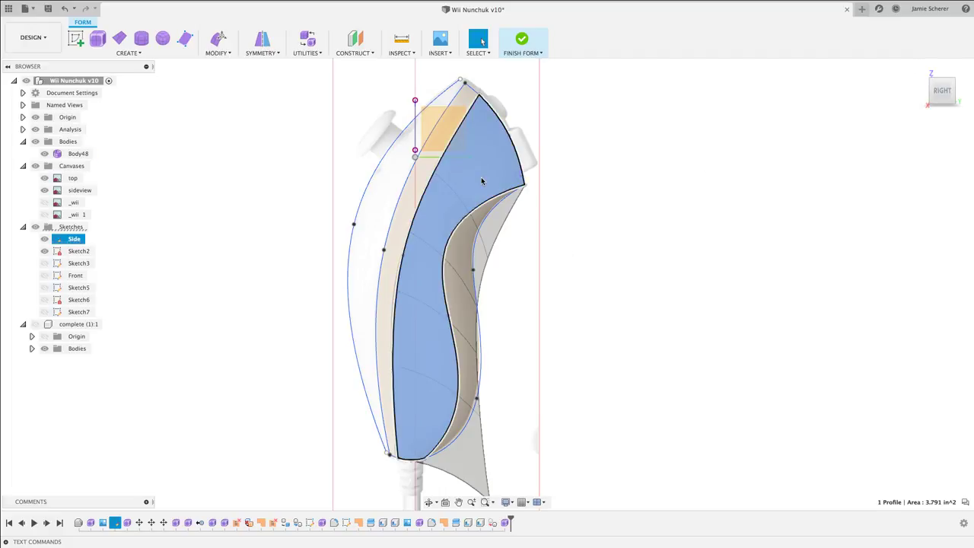
{"action": "left_click", "coordinate": [537, 241]}
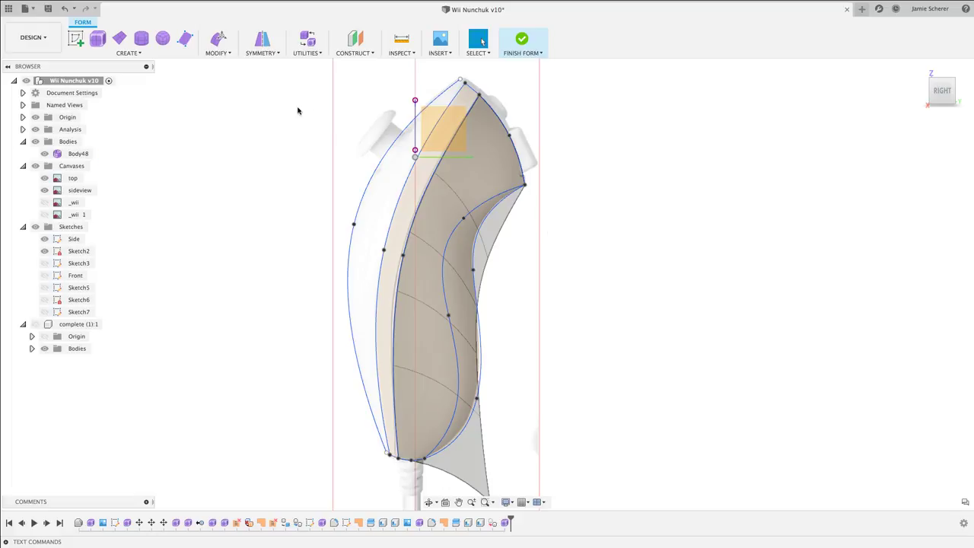
{"action": "left_click", "coordinate": [231, 53]}
Search 'match' in Form Shortcuts and launch the Match command.
{"action": "type", "text": "s"}
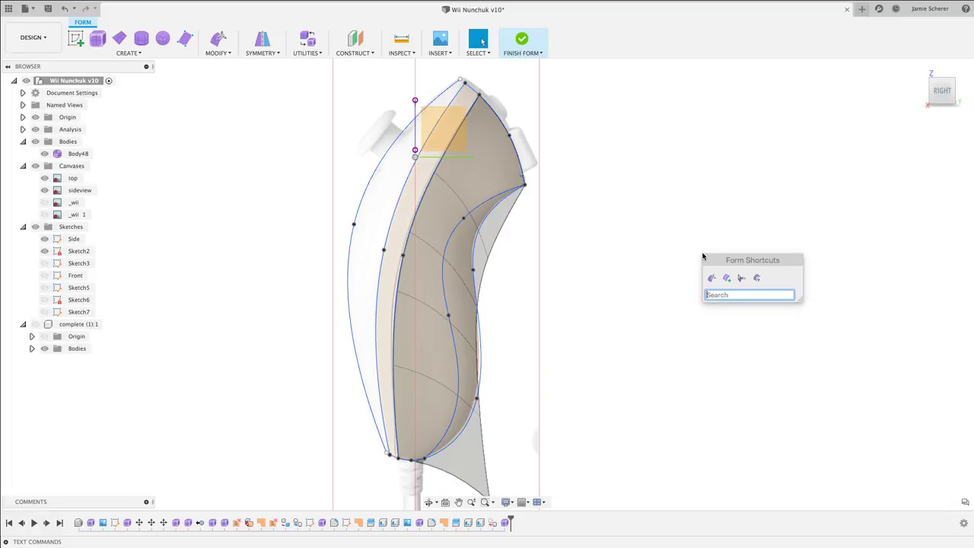
{"action": "type", "text": "match"}
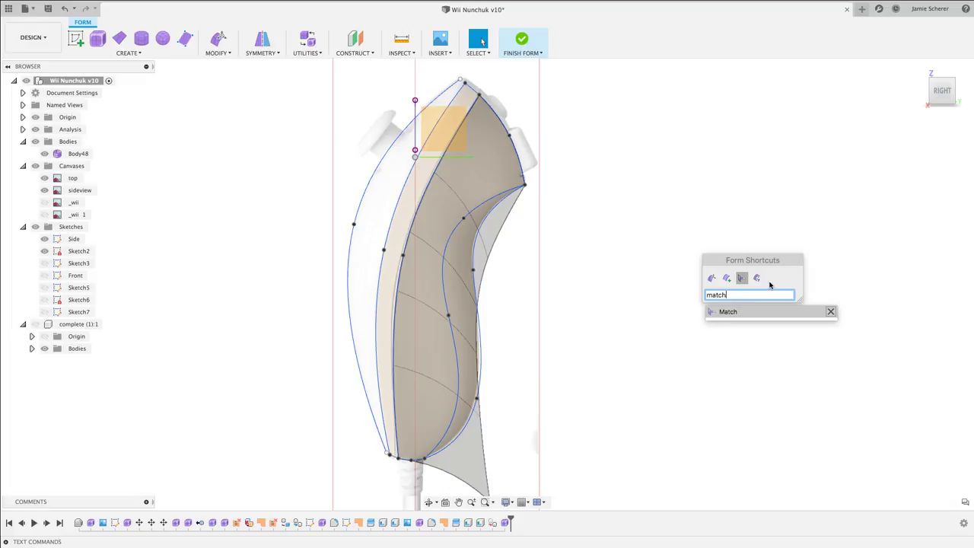
{"action": "left_click", "coordinate": [729, 311]}
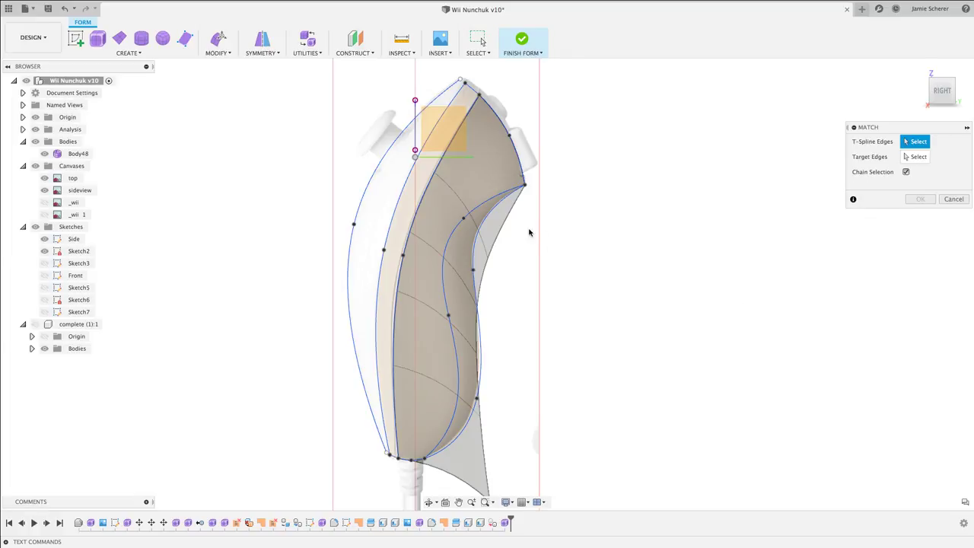
Match the five Body48 T-spline edges to the sketch curve using Uniform spacing.
{"action": "left_click", "coordinate": [507, 223]}
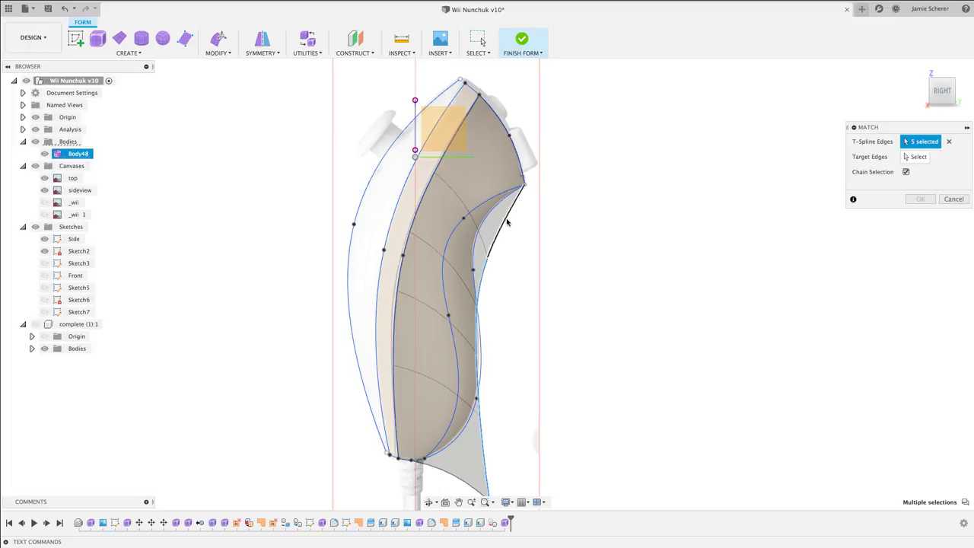
{"action": "left_click", "coordinate": [915, 156]}
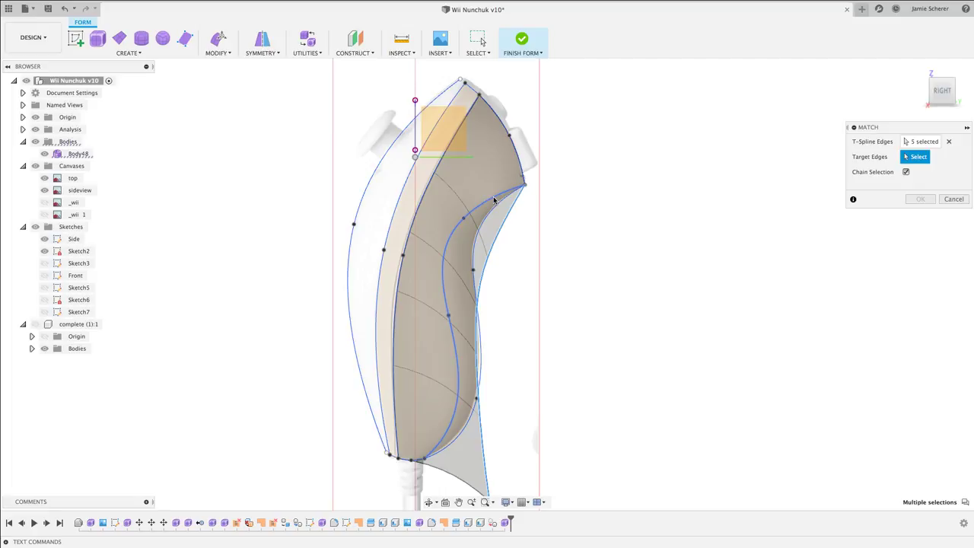
{"action": "left_click", "coordinate": [494, 200]}
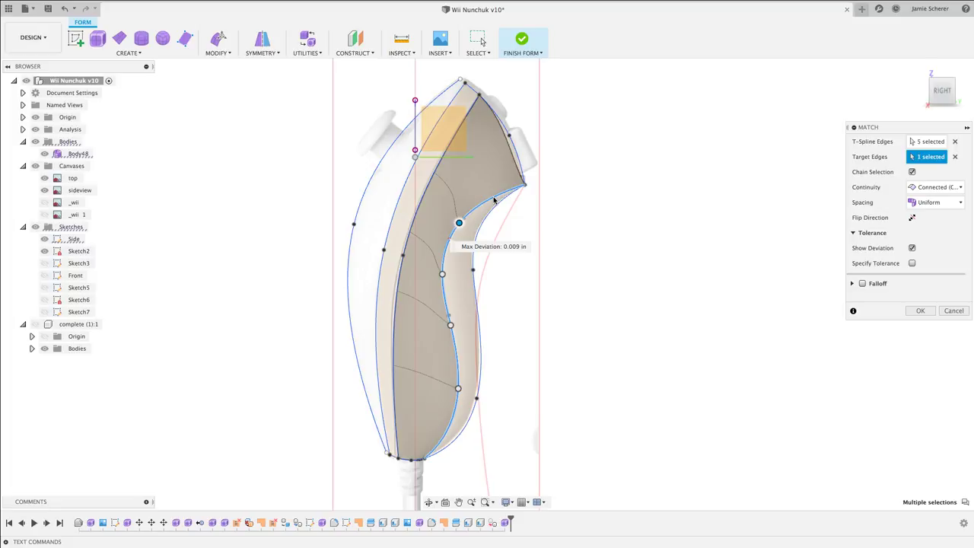
{"action": "left_click", "coordinate": [946, 204]}
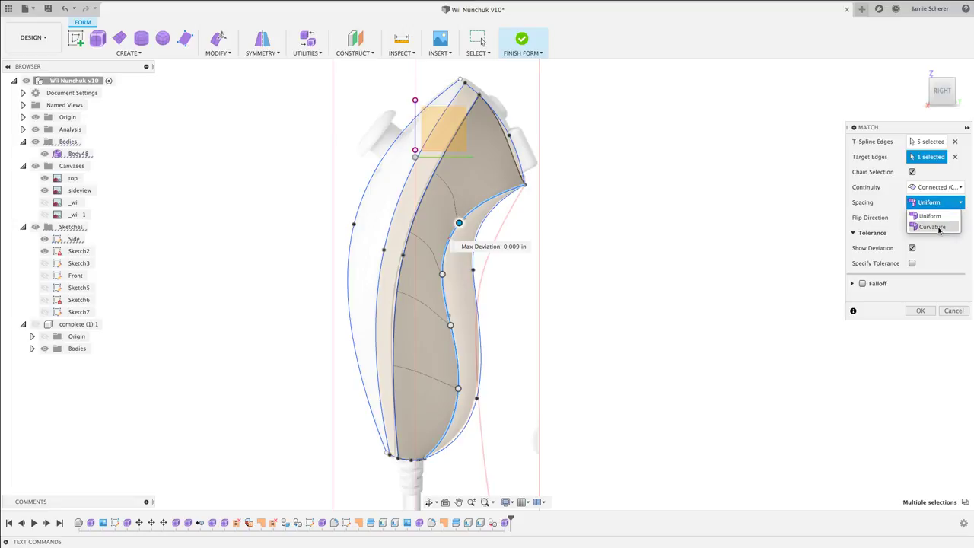
{"action": "left_click", "coordinate": [935, 227]}
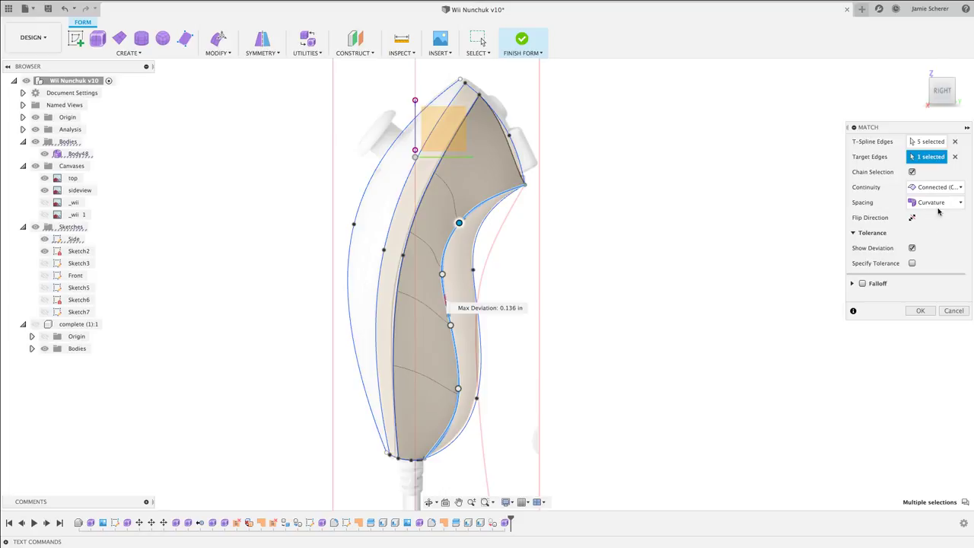
{"action": "left_click", "coordinate": [935, 203]}
{"action": "left_click", "coordinate": [934, 217]}
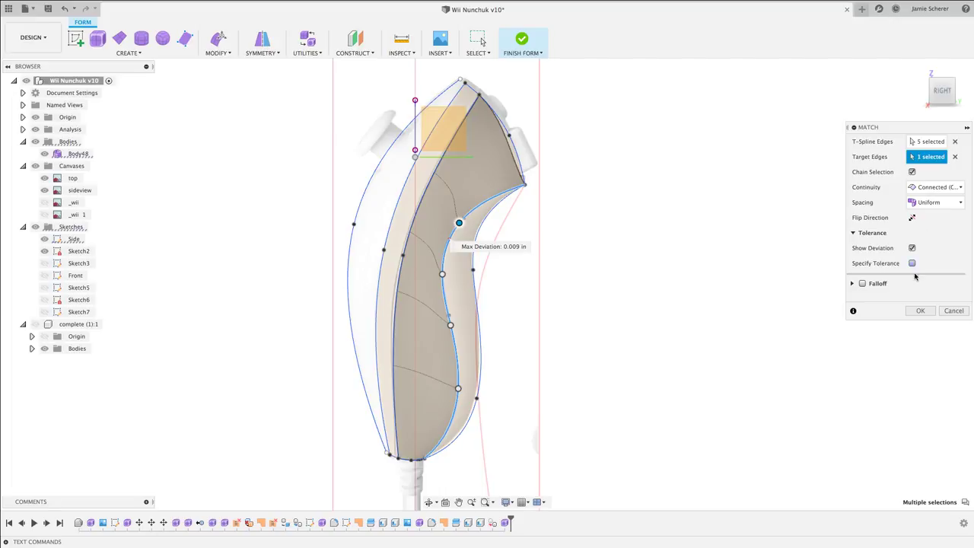
{"action": "left_click", "coordinate": [921, 311]}
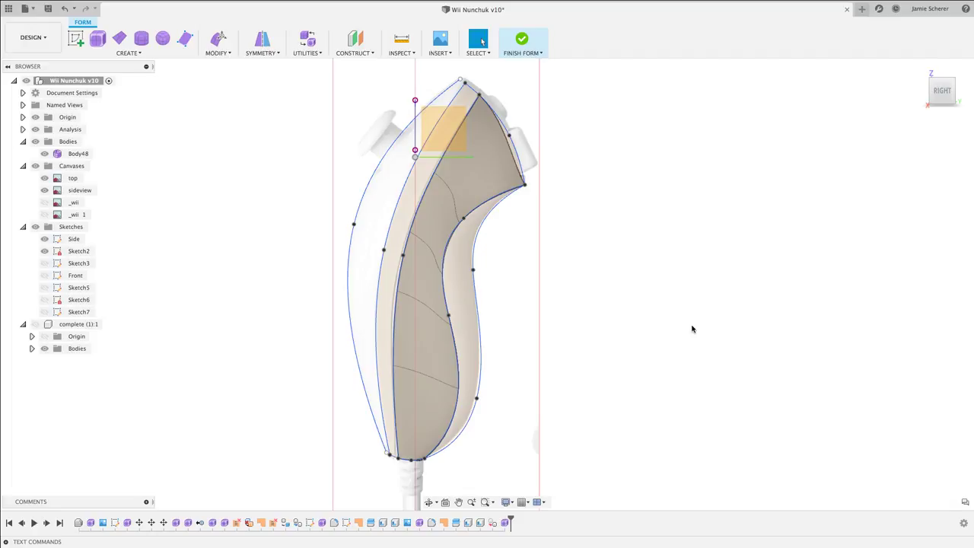
Hide the Side sketch and select the open cut-side edges for quick editing.
{"action": "middle_click_drag", "start_coordinate": [578, 245], "coordinate": [615, 253], "text": "shift"}
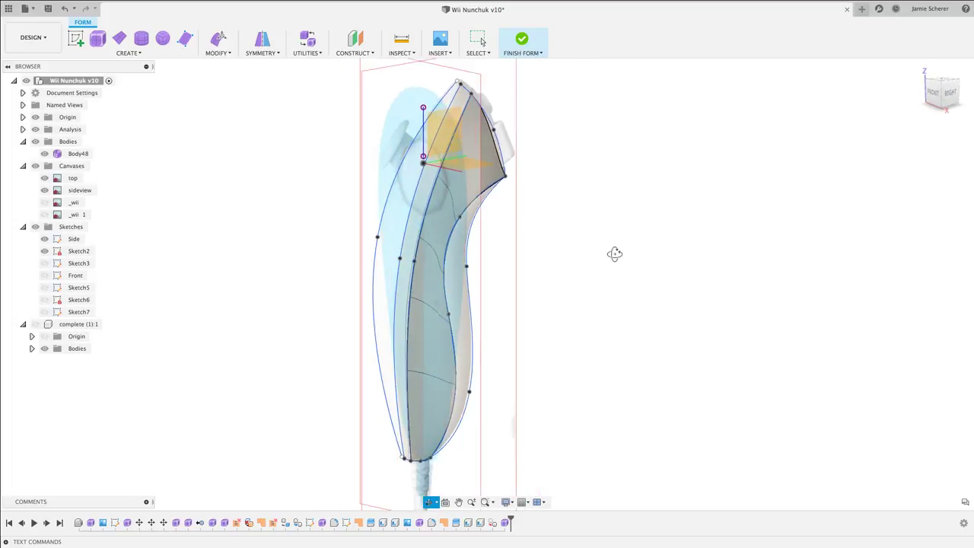
{"action": "left_click", "coordinate": [461, 126]}
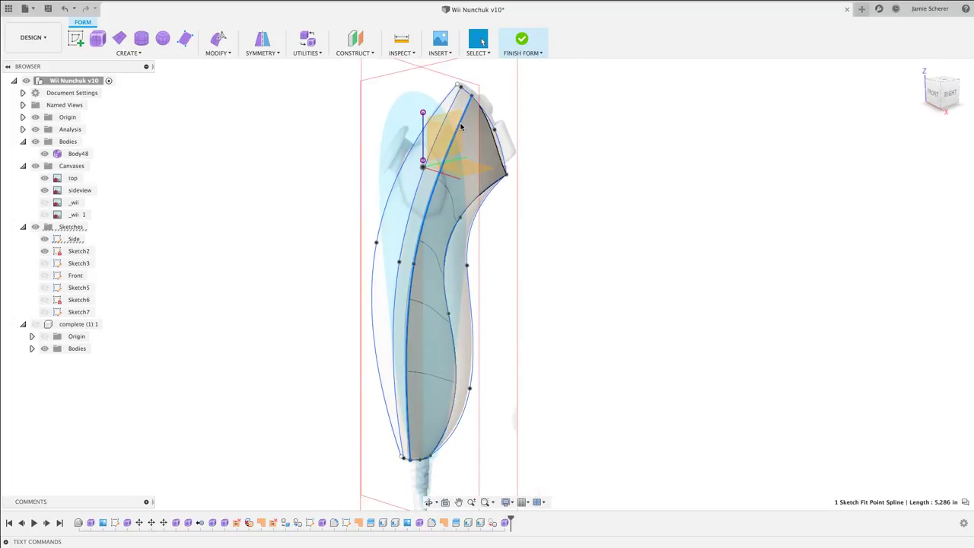
{"action": "left_click", "coordinate": [460, 126]}
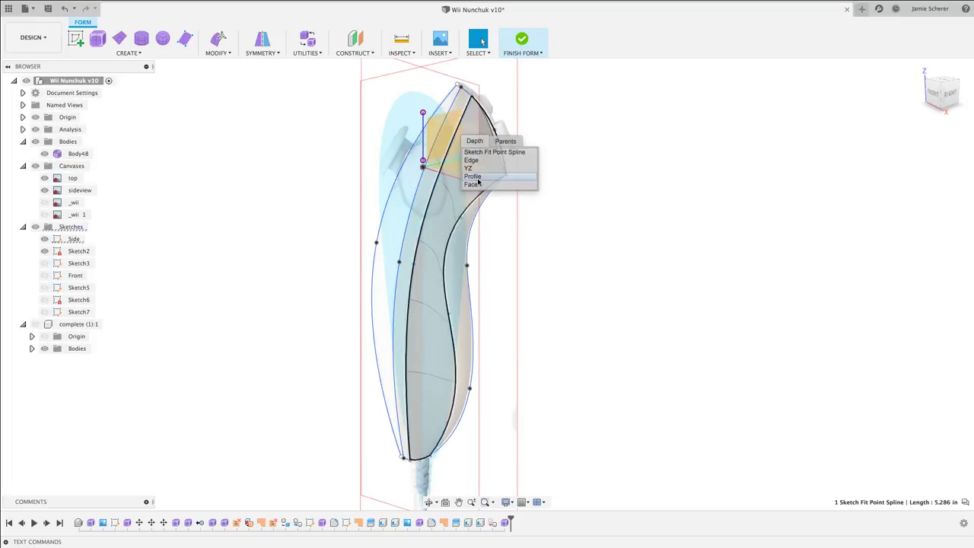
{"action": "left_click", "coordinate": [475, 176]}
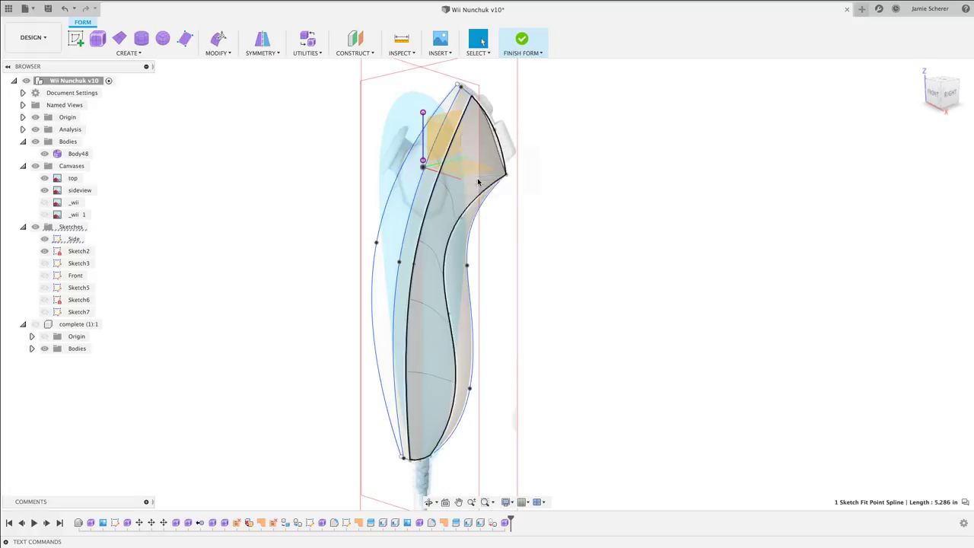
{"action": "left_click", "coordinate": [46, 238]}
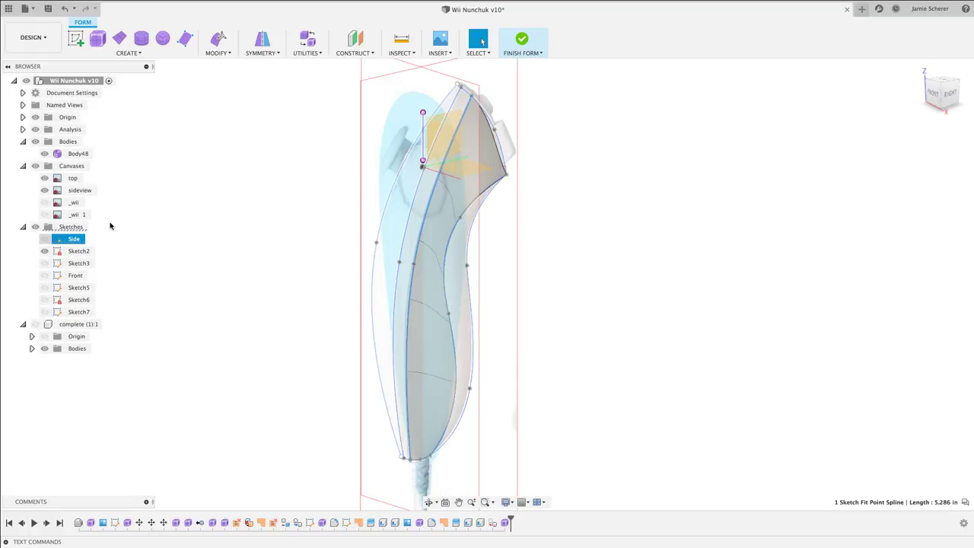
{"action": "left_click", "coordinate": [466, 115]}
{"action": "right_click", "coordinate": [466, 115]}
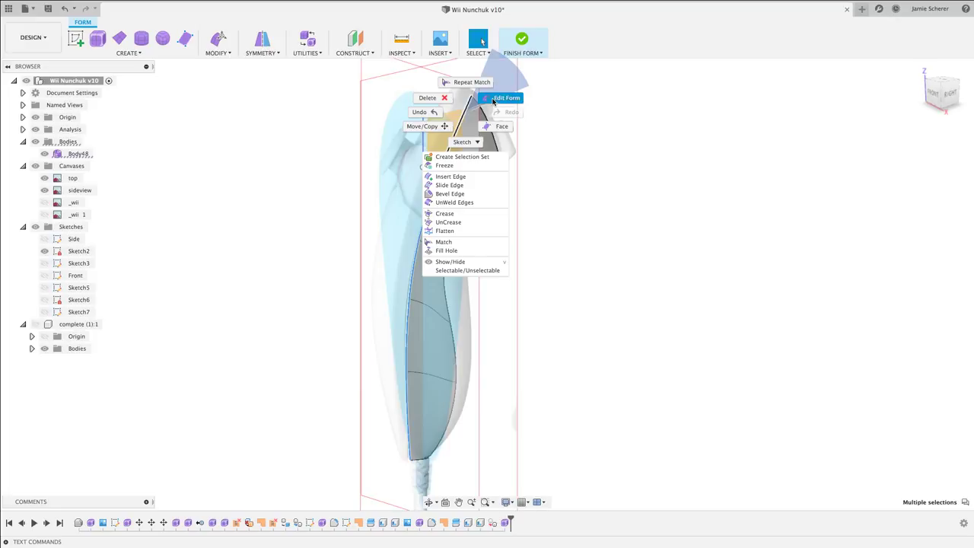
Extrude the selected open edges into a new strip 0.70 in outward in Front view.
{"action": "left_click", "coordinate": [493, 99]}
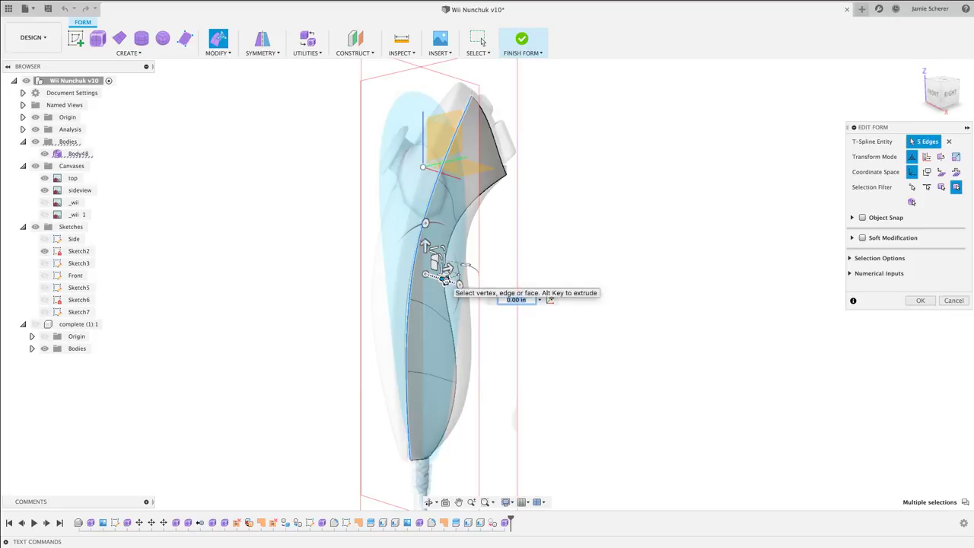
{"action": "left_click_drag", "start_coordinate": [445, 280], "coordinate": [463, 284]}
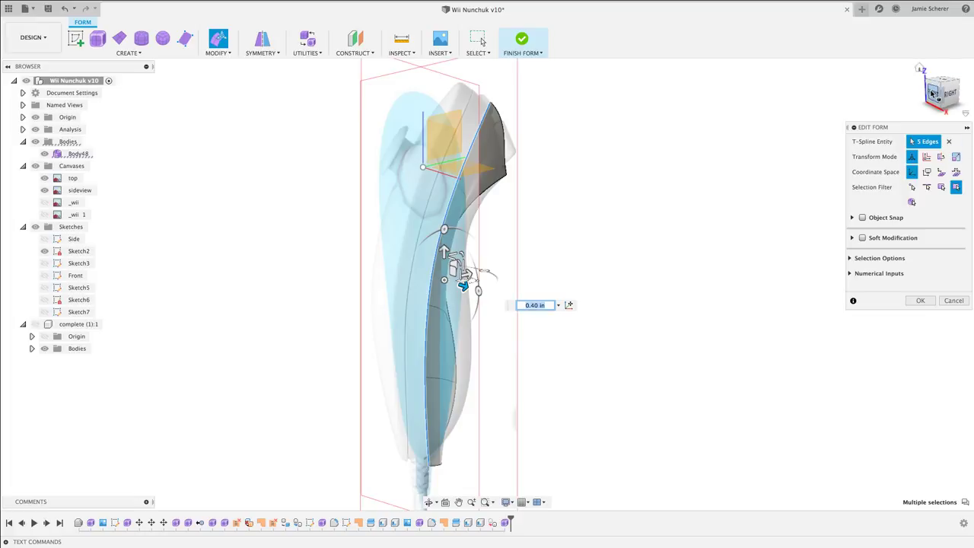
{"action": "left_click", "coordinate": [932, 93]}
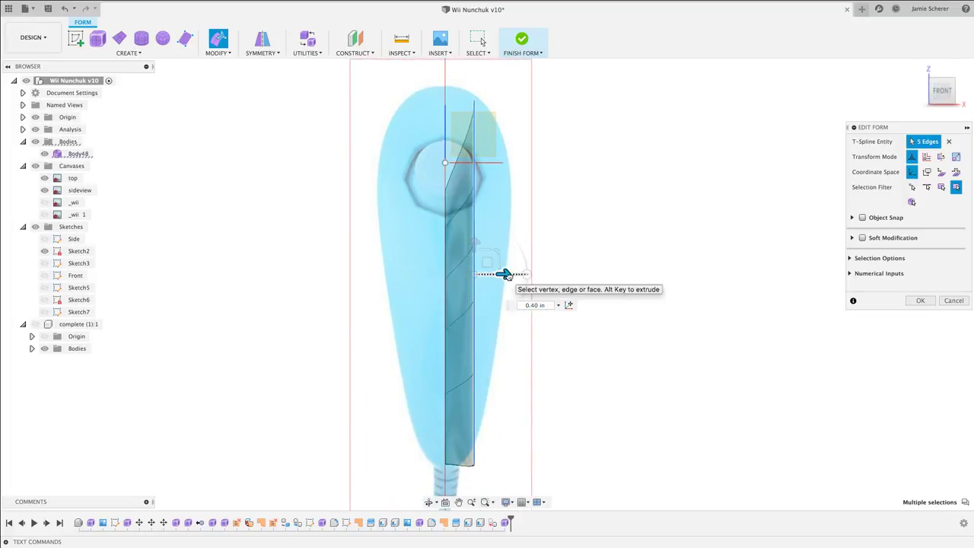
{"action": "left_click_drag", "start_coordinate": [505, 274], "coordinate": [524, 273]}
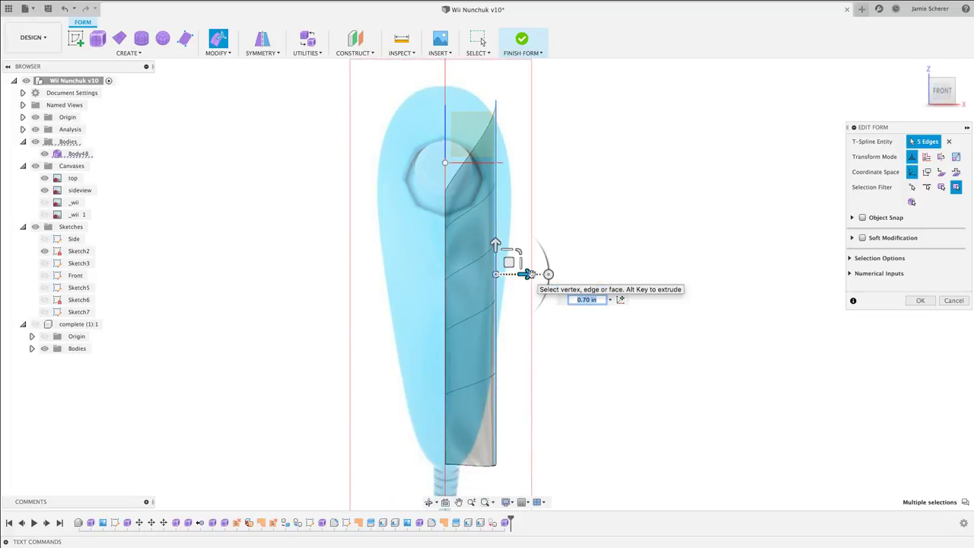
{"action": "key", "text": "Escape"}
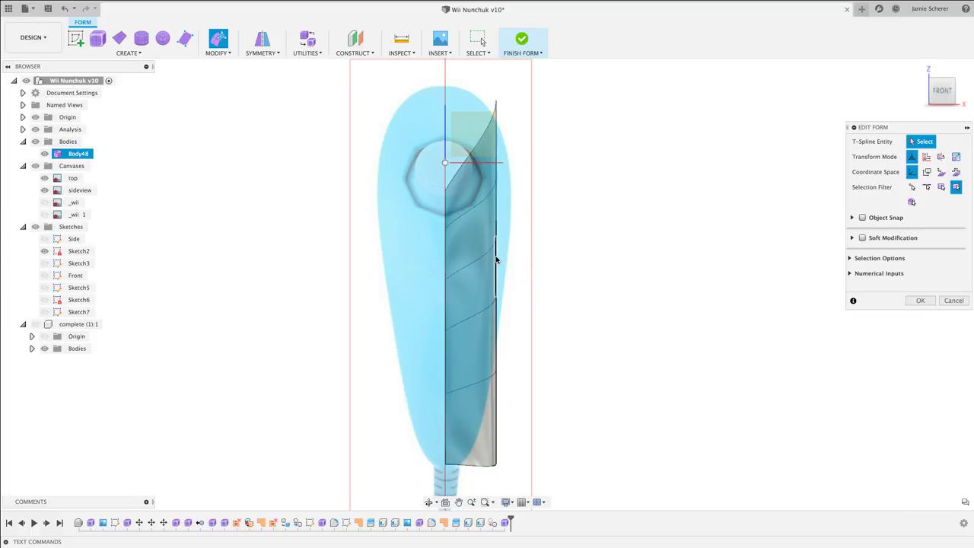
Nudge the strip's outer edge and pull its top vertices into a point, discarding the bottom vertex move.
{"action": "left_click", "coordinate": [496, 257]}
{"action": "left_click_drag", "start_coordinate": [518, 252], "coordinate": [523, 252]}
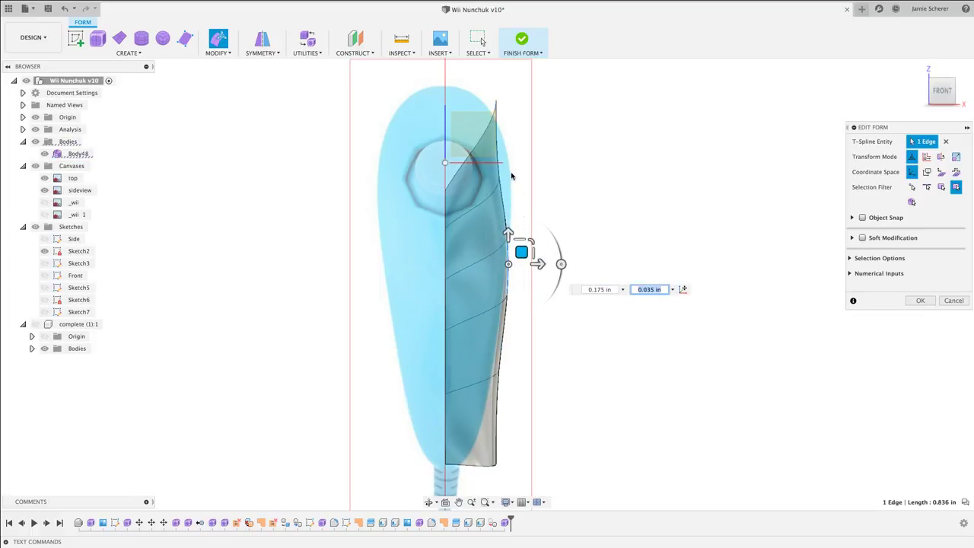
{"action": "left_click", "coordinate": [507, 162]}
{"action": "left_click_drag", "start_coordinate": [508, 161], "coordinate": [525, 149]}
{"action": "left_click", "coordinate": [505, 90]}
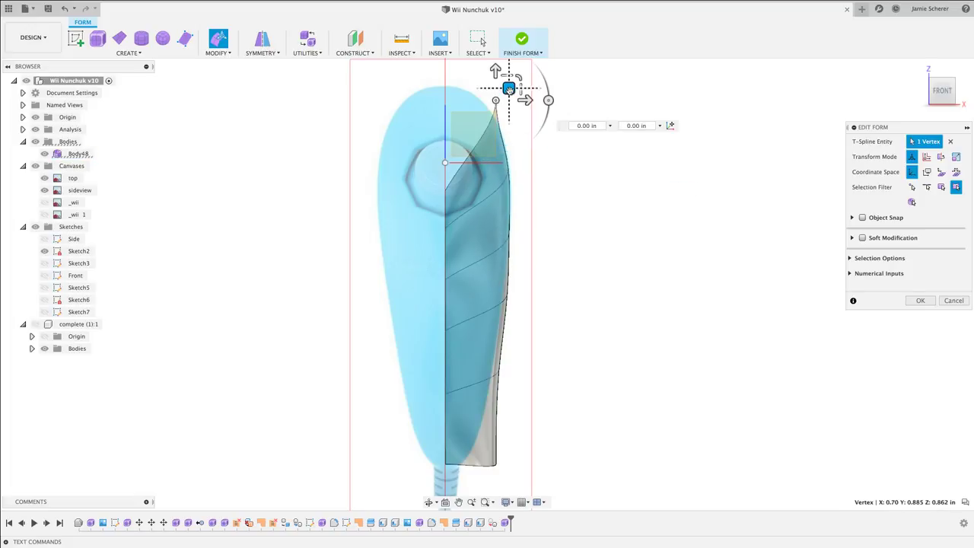
{"action": "left_click_drag", "start_coordinate": [508, 88], "coordinate": [493, 85]}
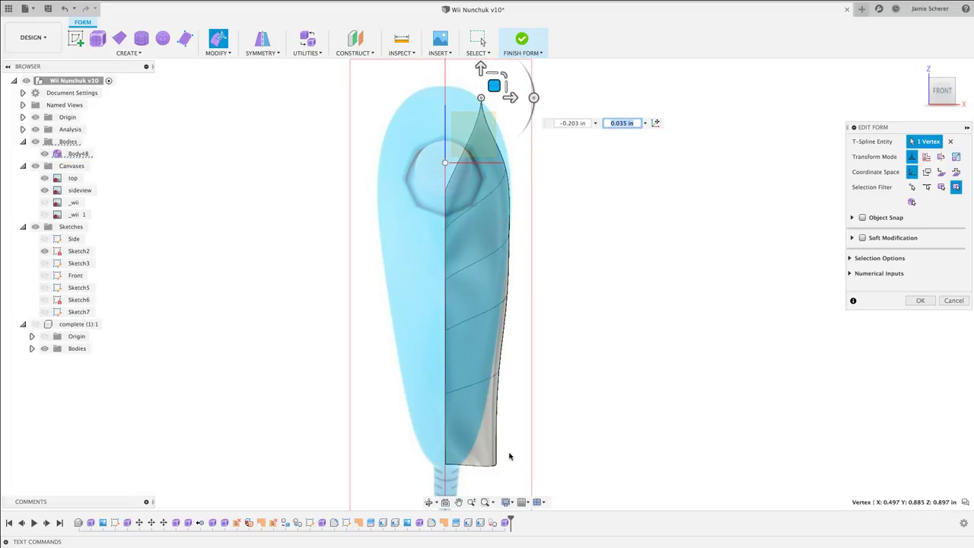
{"action": "left_click", "coordinate": [494, 463]}
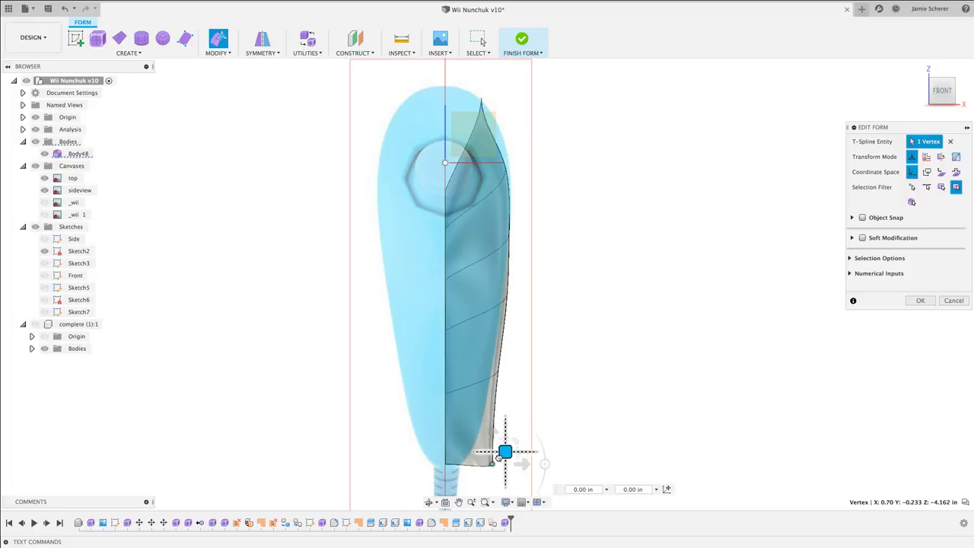
{"action": "left_click_drag", "start_coordinate": [499, 457], "coordinate": [481, 456]}
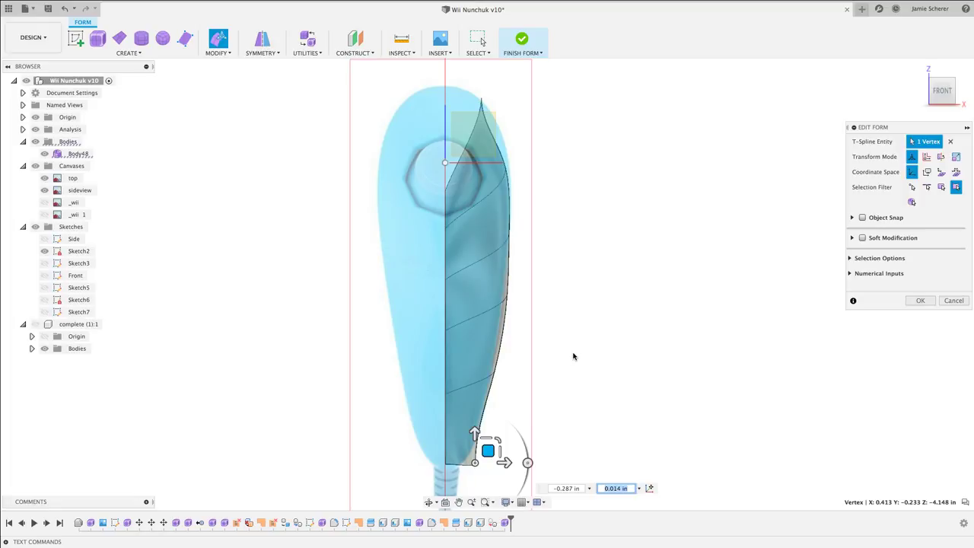
{"action": "left_click", "coordinate": [953, 301]}
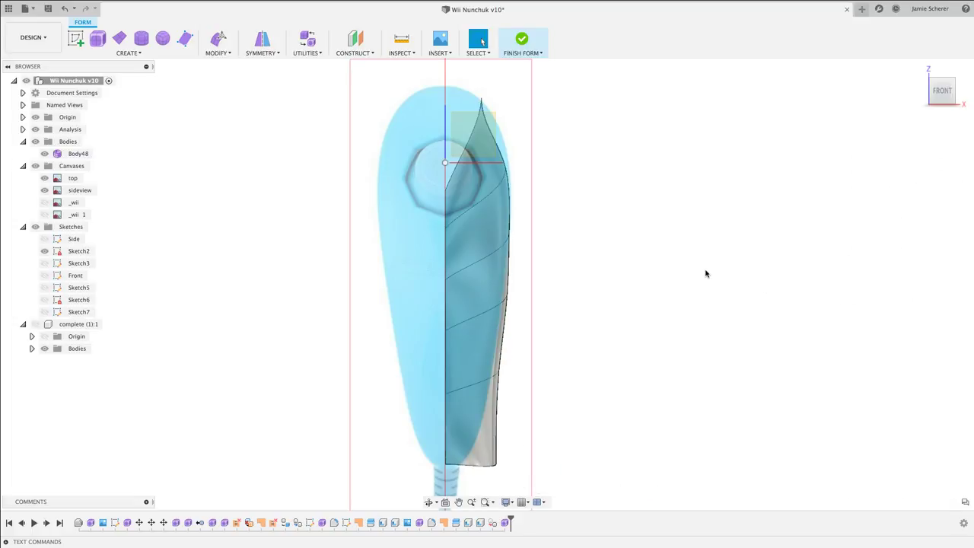
Undo the corner reshaping, compare against the Side sketch in Front view, then hide it.
{"action": "key", "text": "ctrl+z"}
{"action": "key", "text": "ctrl+z"}
{"action": "key", "text": "ctrl+z"}
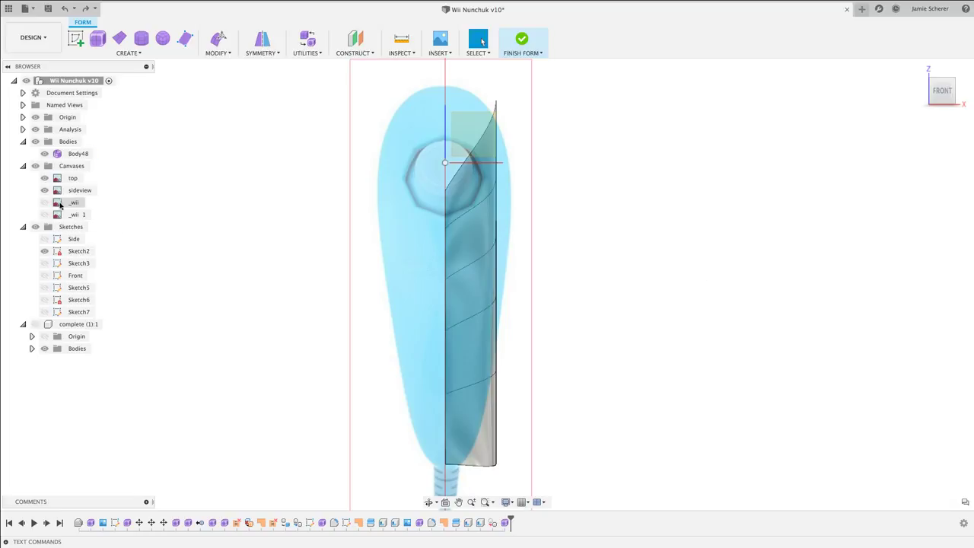
{"action": "left_click", "coordinate": [45, 238]}
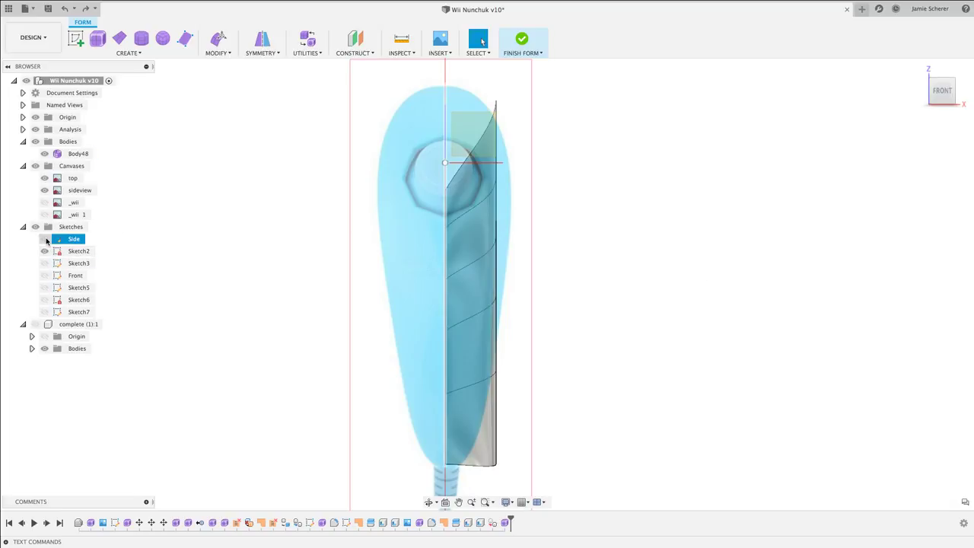
{"action": "middle_click_drag", "start_coordinate": [672, 228], "coordinate": [632, 227], "text": "shift"}
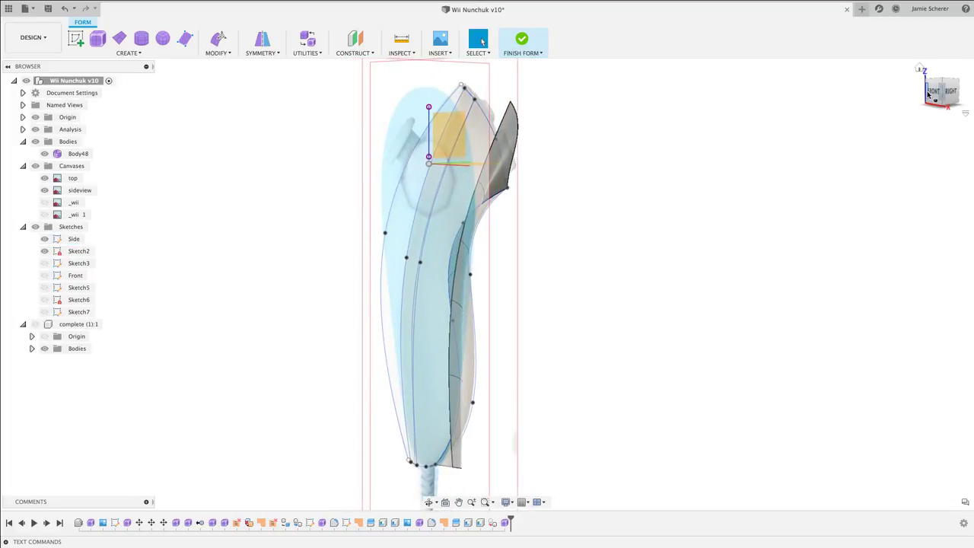
{"action": "left_click", "coordinate": [920, 97]}
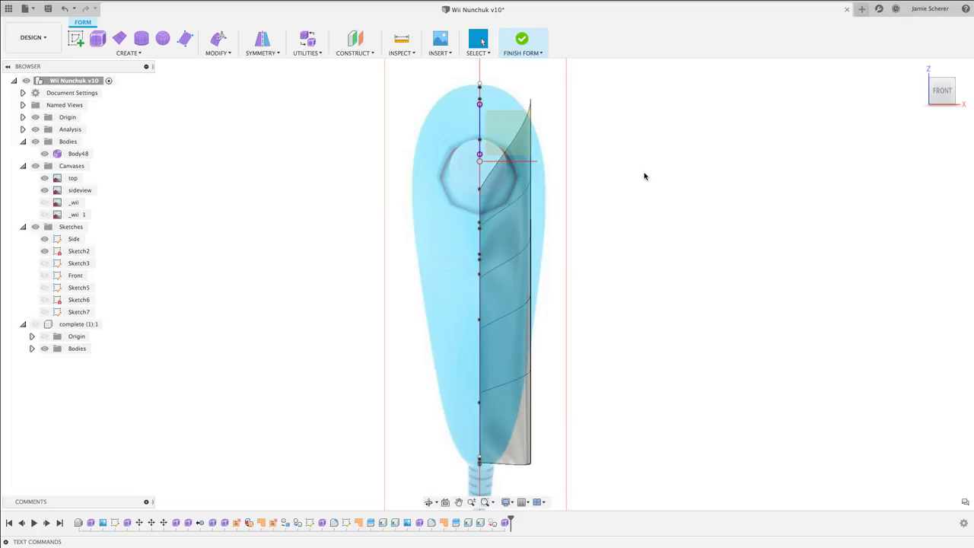
{"action": "left_click", "coordinate": [44, 239]}
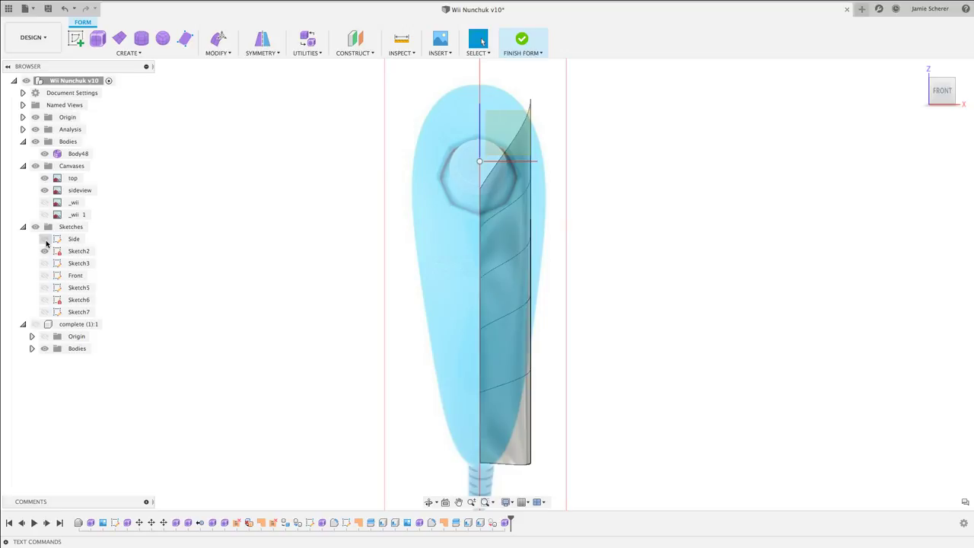
Start a new sketch on the front plane and begin a fit-point spline at the outline's top.
{"action": "left_click", "coordinate": [76, 40]}
{"action": "left_click", "coordinate": [355, 222]}
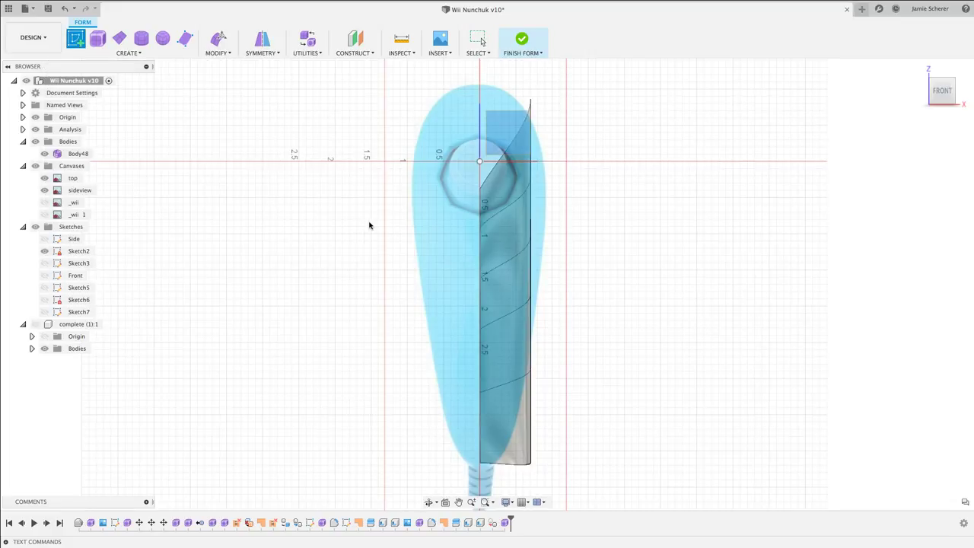
{"action": "left_click", "coordinate": [372, 224]}
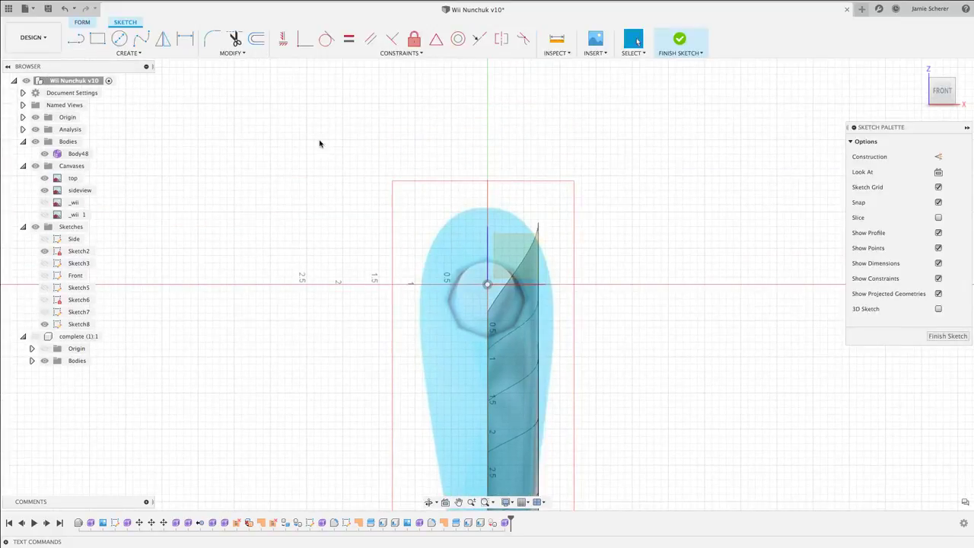
{"action": "left_click", "coordinate": [141, 38]}
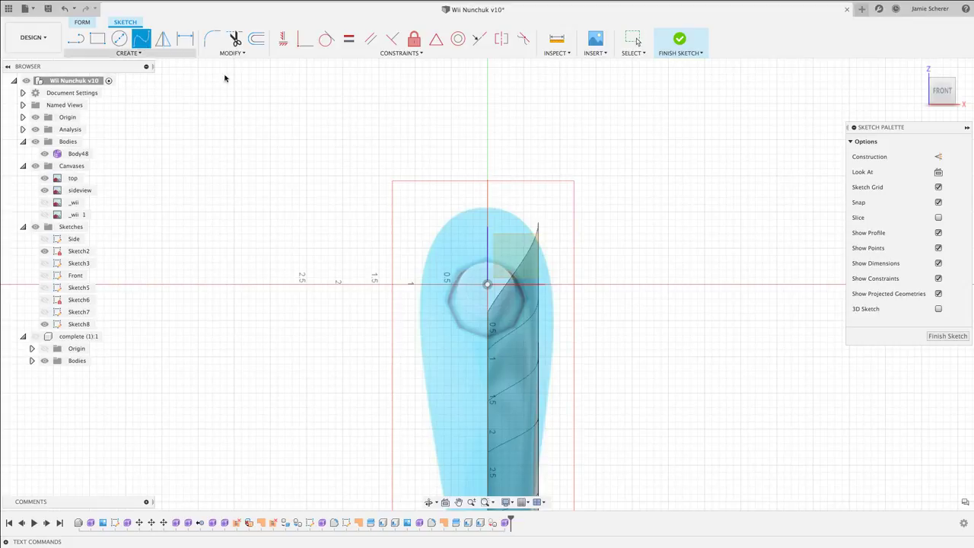
{"action": "scroll", "coordinate": [488, 212], "scroll_direction": "up", "scroll_amount": 4}
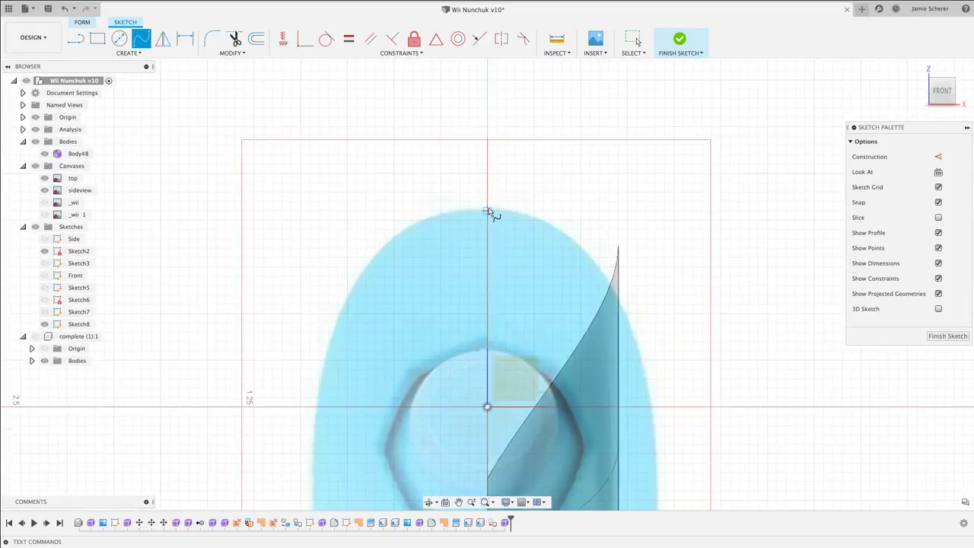
{"action": "left_click", "coordinate": [488, 211]}
{"action": "scroll", "coordinate": [578, 265], "scroll_direction": "down", "scroll_amount": 2}
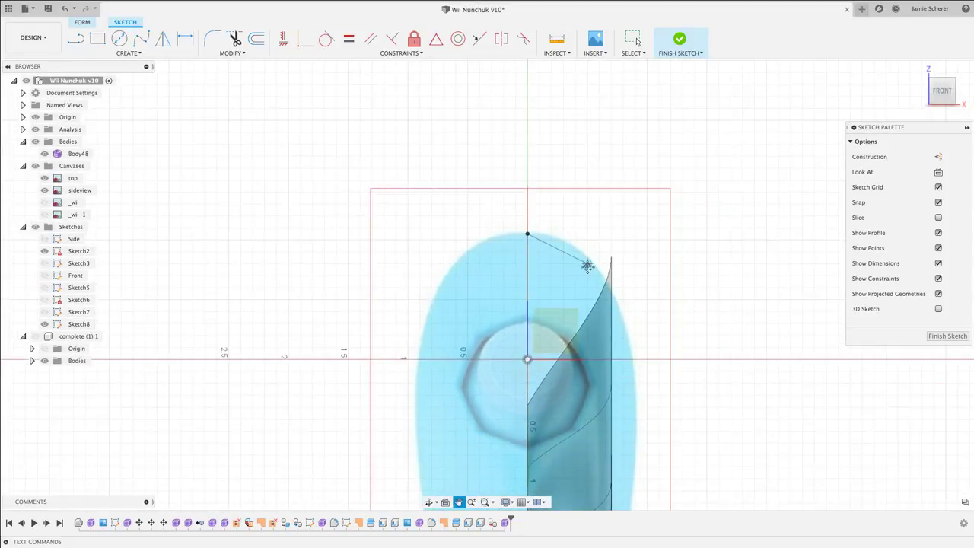
{"action": "middle_click_drag", "start_coordinate": [587, 265], "coordinate": [553, 193]}
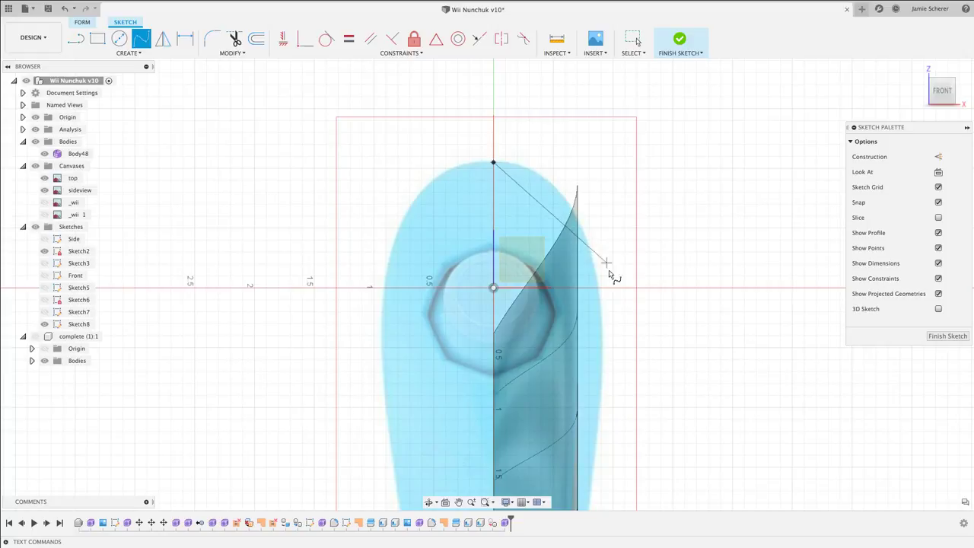
Continue the spline down the right edge to the bottom corner, finish it, and bend its end tangent.
{"action": "left_click", "coordinate": [600, 323]}
{"action": "middle_click_drag", "start_coordinate": [587, 404], "coordinate": [578, 228]}
{"action": "scroll", "coordinate": [567, 232], "scroll_direction": "down", "scroll_amount": 3}
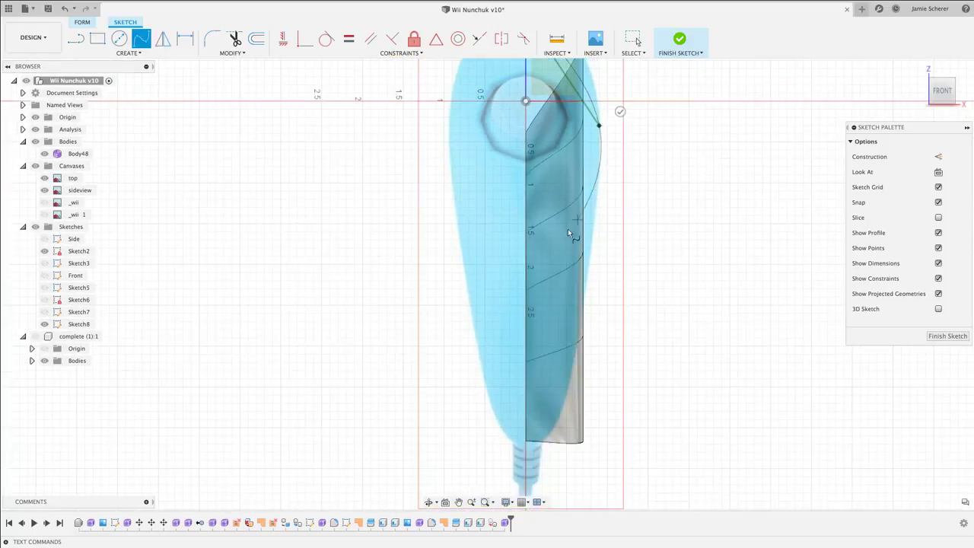
{"action": "scroll", "coordinate": [578, 274], "scroll_direction": "down", "scroll_amount": 3}
{"action": "scroll", "coordinate": [555, 370], "scroll_direction": "up", "scroll_amount": 3}
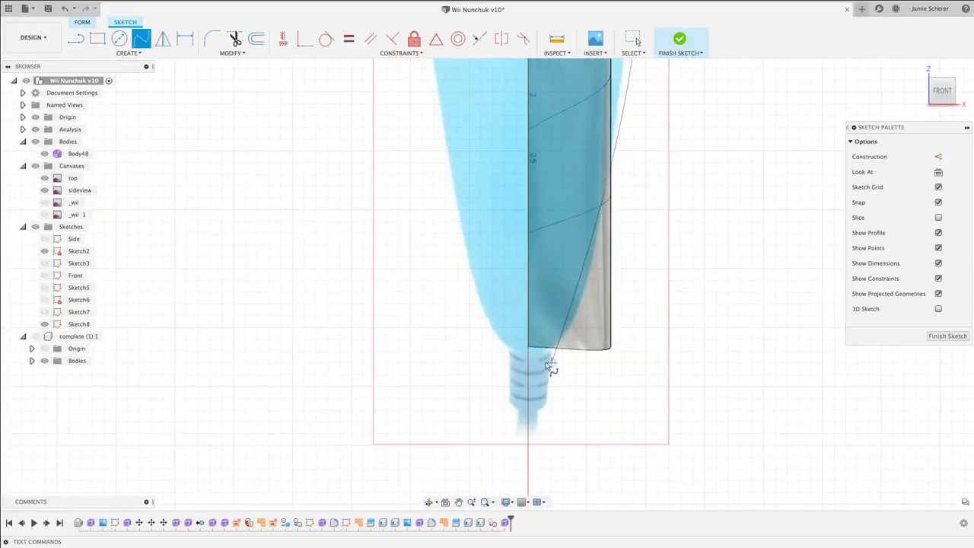
{"action": "scroll", "coordinate": [549, 367], "scroll_direction": "up", "scroll_amount": 3}
{"action": "left_click", "coordinate": [516, 342]}
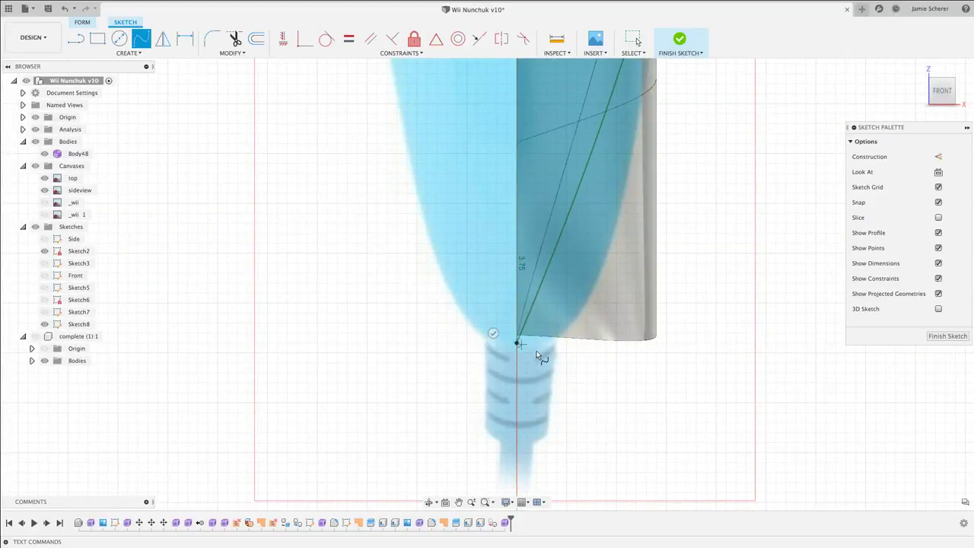
{"action": "left_click", "coordinate": [493, 333]}
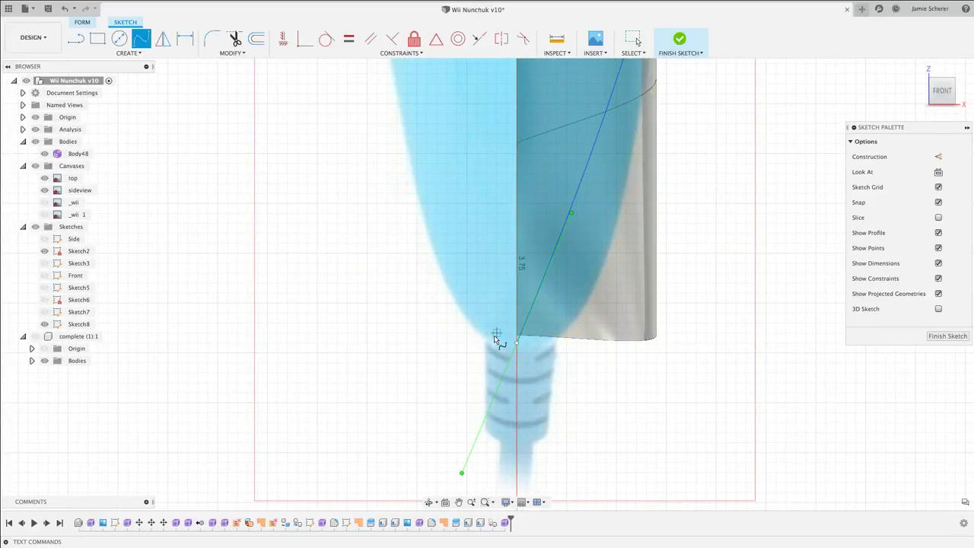
{"action": "right_click", "coordinate": [582, 428]}
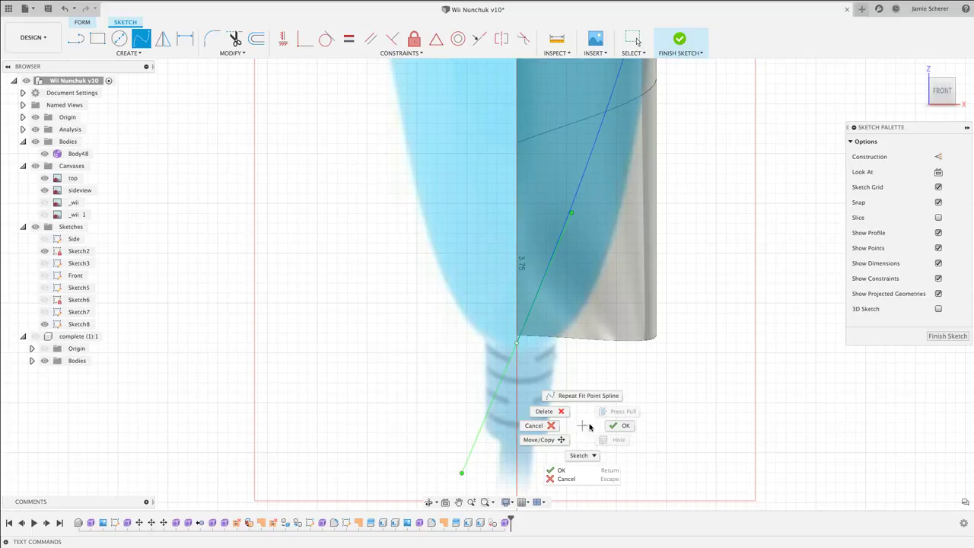
{"action": "left_click", "coordinate": [618, 425]}
{"action": "left_click_drag", "start_coordinate": [461, 473], "coordinate": [477, 345]}
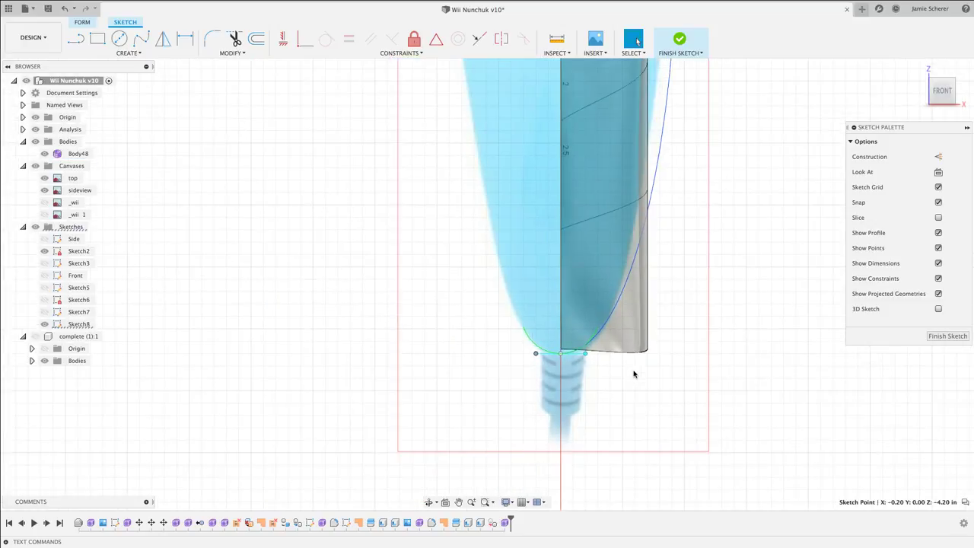
Move a right-side spline fit point onto the horizontal axis and adjust its tangent.
{"action": "scroll", "coordinate": [635, 365], "scroll_direction": "down", "scroll_amount": 5}
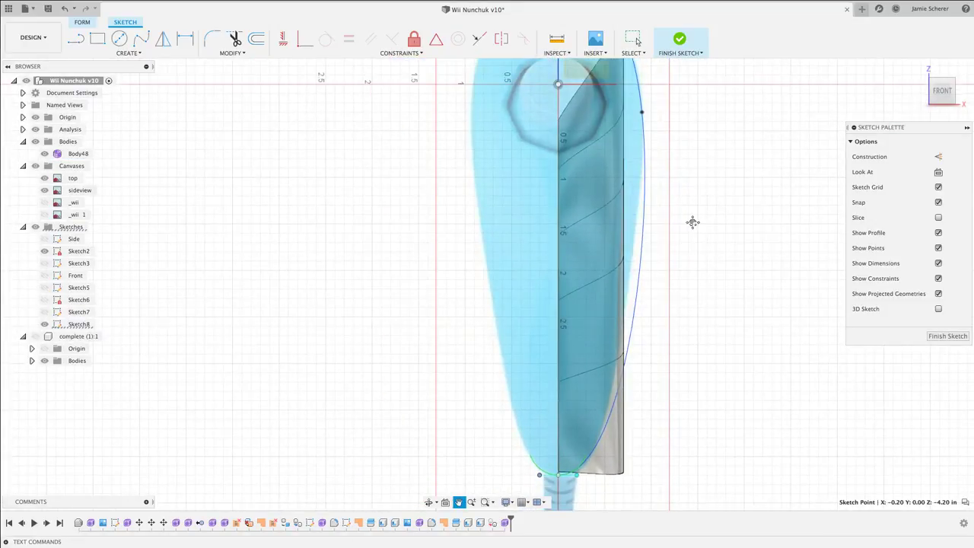
{"action": "middle_click_drag", "start_coordinate": [690, 221], "coordinate": [671, 307]}
{"action": "scroll", "coordinate": [670, 307], "scroll_direction": "down", "scroll_amount": 1}
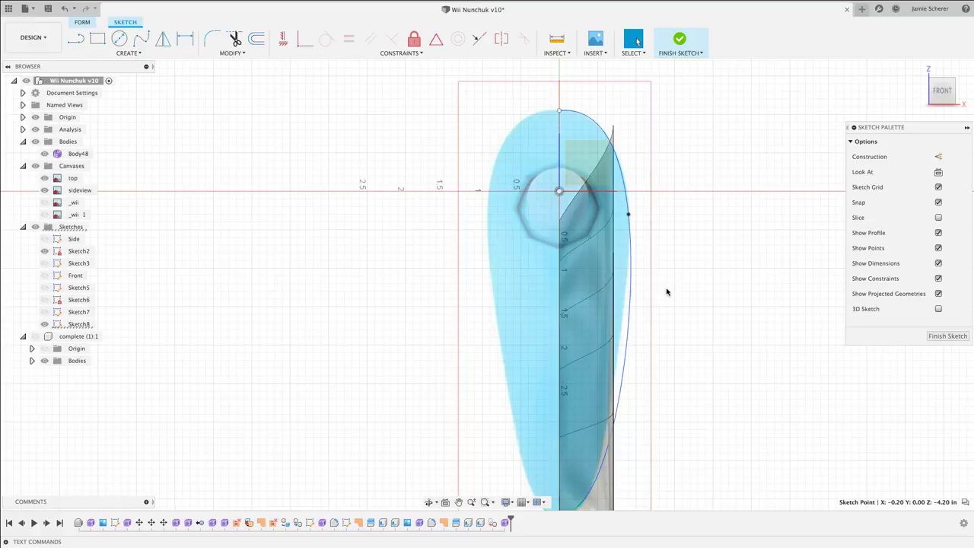
{"action": "left_click", "coordinate": [629, 213]}
{"action": "left_click_drag", "start_coordinate": [628, 213], "coordinate": [628, 195]}
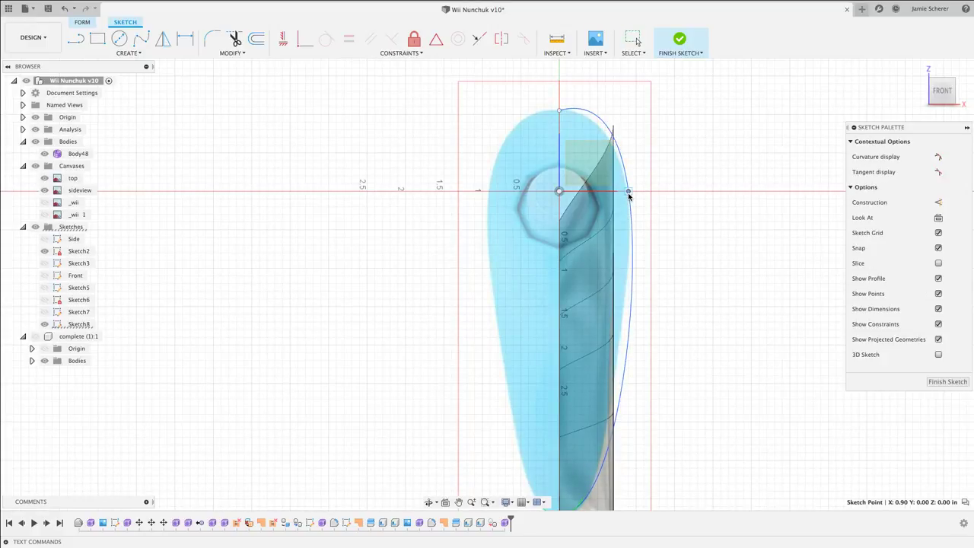
{"action": "left_click", "coordinate": [628, 191]}
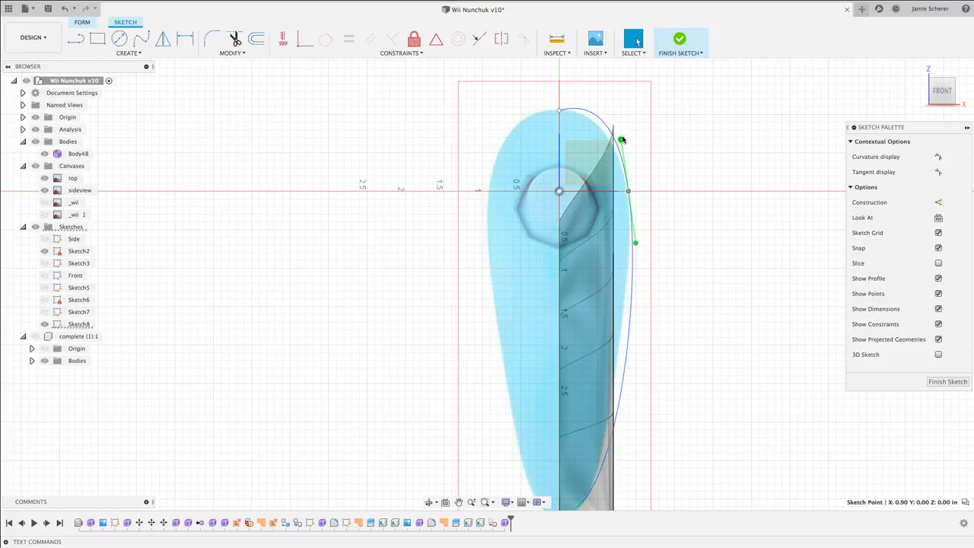
{"action": "left_click_drag", "start_coordinate": [622, 140], "coordinate": [627, 154]}
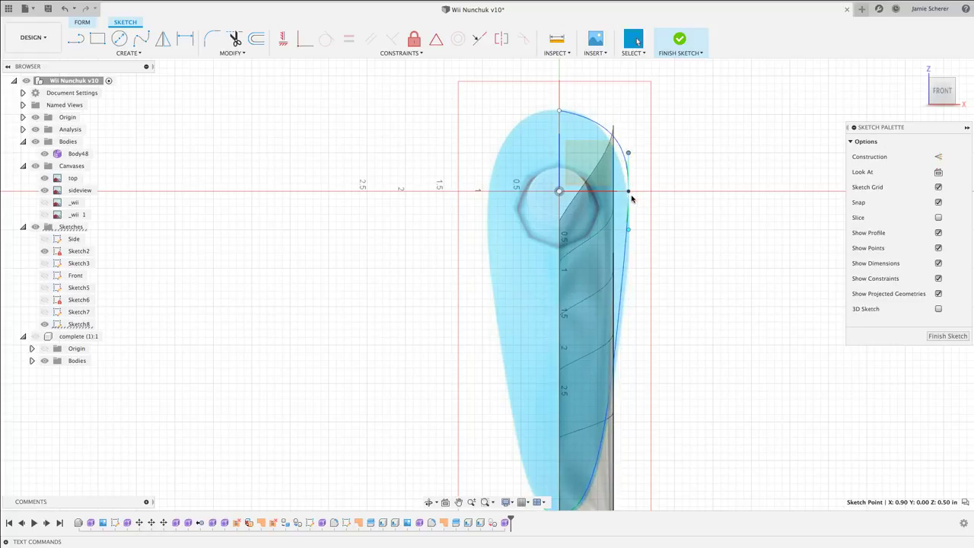
{"action": "left_click_drag", "start_coordinate": [629, 194], "coordinate": [629, 216]}
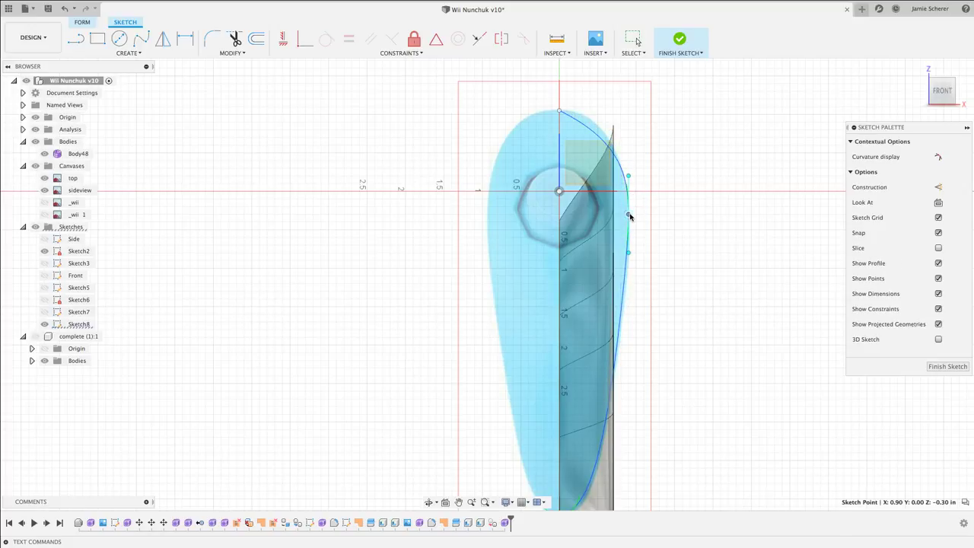
Make the spline's top tangent horizontal for a smooth rounded crown.
{"action": "left_click", "coordinate": [560, 112]}
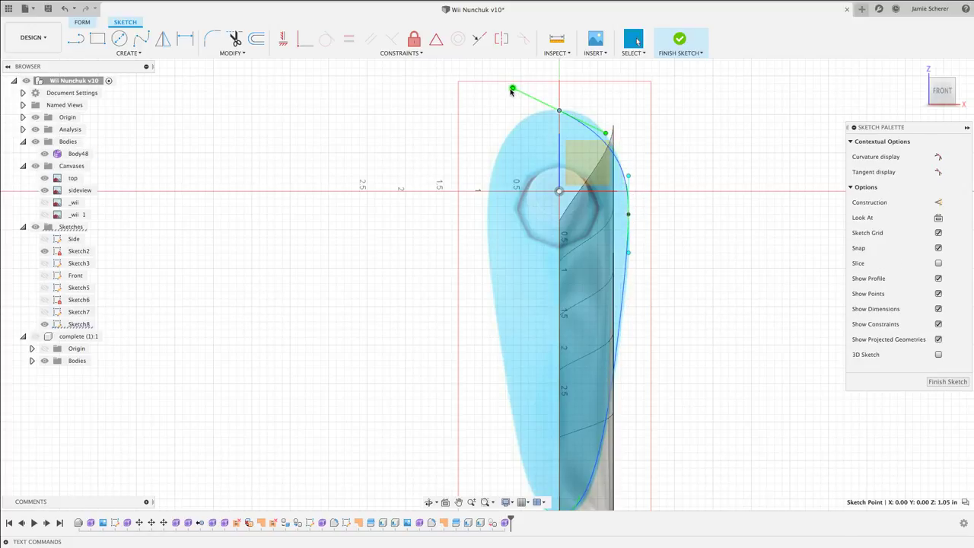
{"action": "left_click_drag", "start_coordinate": [513, 92], "coordinate": [513, 104]}
{"action": "scroll", "coordinate": [521, 108], "scroll_direction": "up", "scroll_amount": 5}
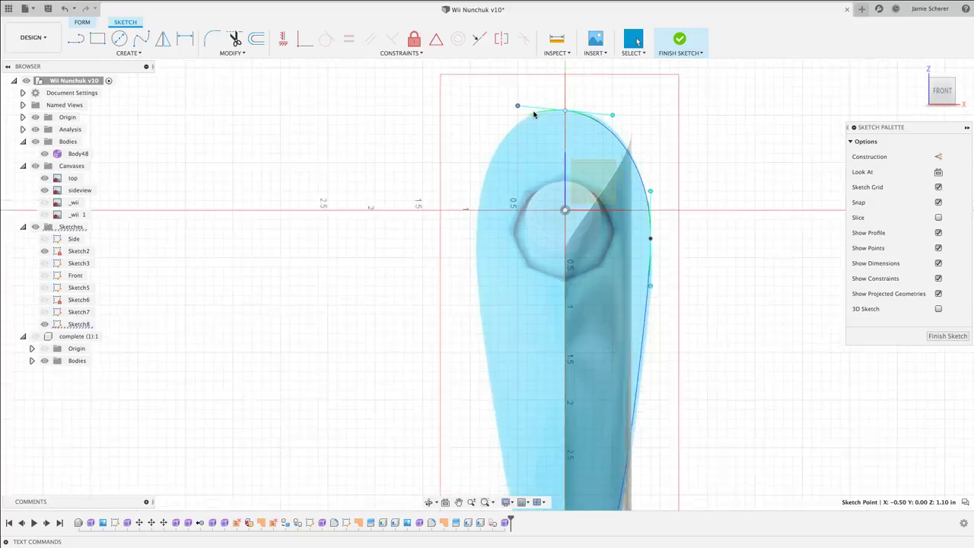
{"action": "left_click_drag", "start_coordinate": [506, 107], "coordinate": [518, 115]}
{"action": "scroll", "coordinate": [589, 114], "scroll_direction": "down", "scroll_amount": 5}
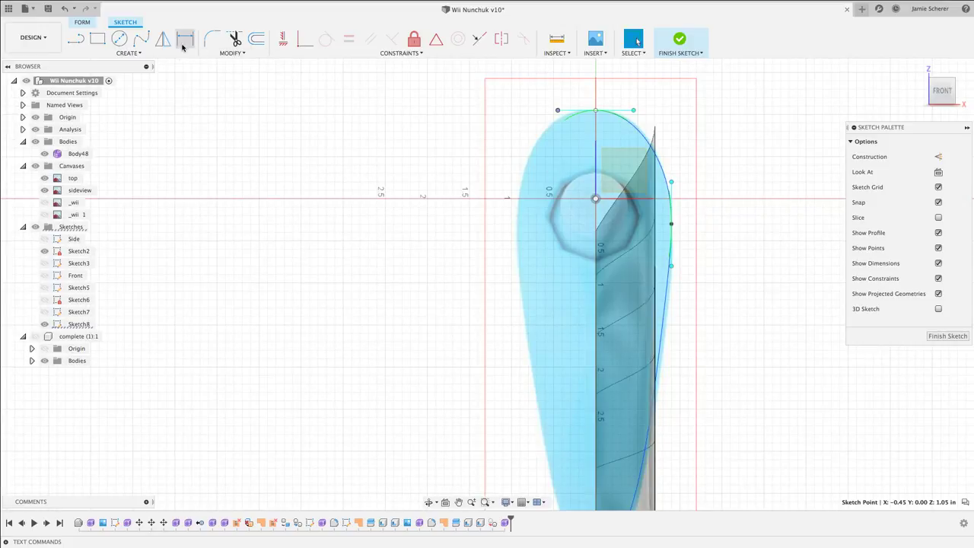
Trace a second fit-point spline from the crown down the nunchuk's left edge to the base.
{"action": "left_click", "coordinate": [140, 38]}
{"action": "left_click", "coordinate": [596, 122]}
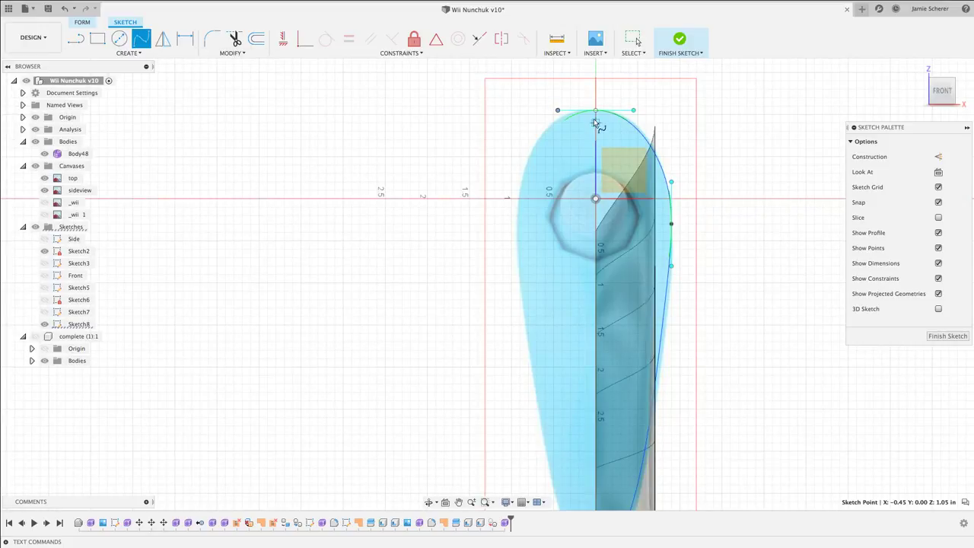
{"action": "left_click", "coordinate": [544, 140]}
{"action": "left_click", "coordinate": [520, 182]}
{"action": "left_click", "coordinate": [520, 240]}
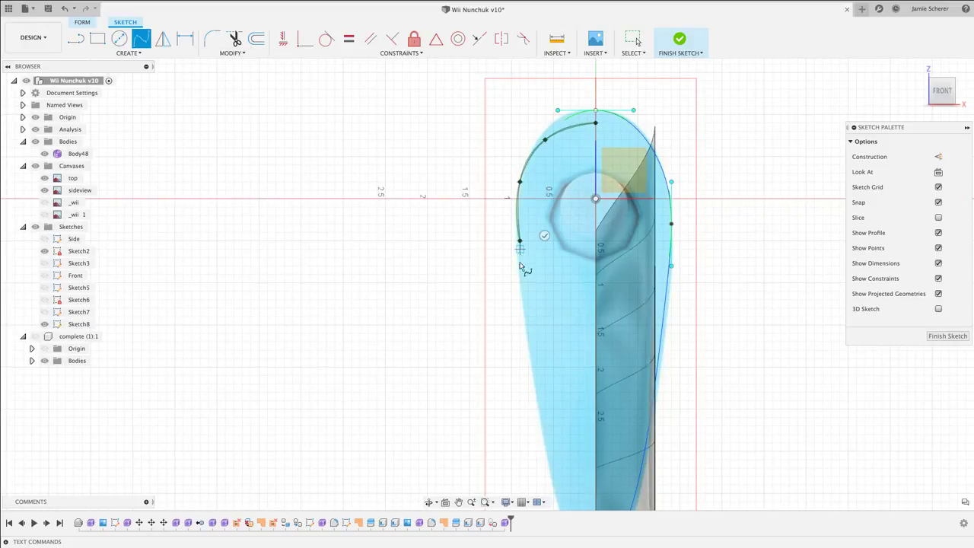
{"action": "left_click", "coordinate": [528, 349]}
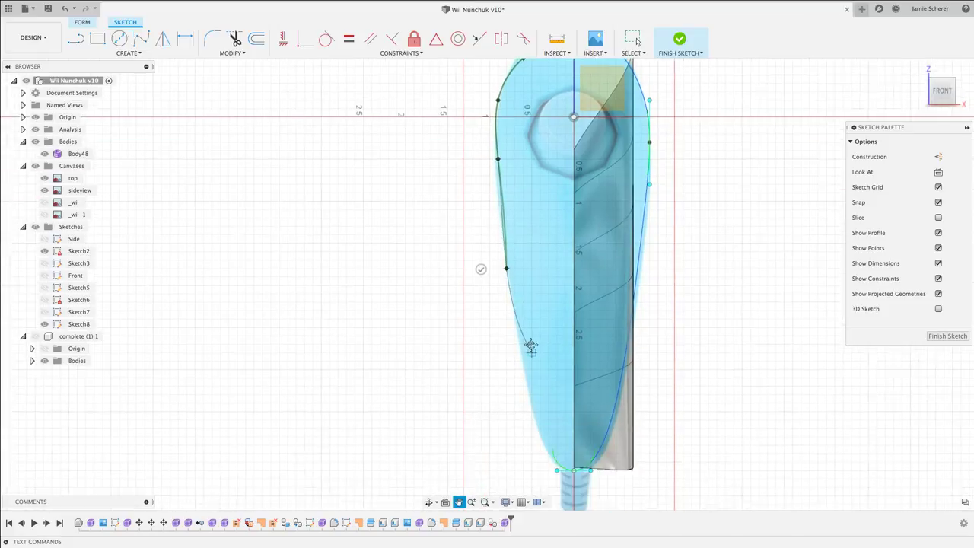
{"action": "middle_click_drag", "start_coordinate": [551, 430], "coordinate": [528, 343]}
{"action": "left_click", "coordinate": [530, 380]}
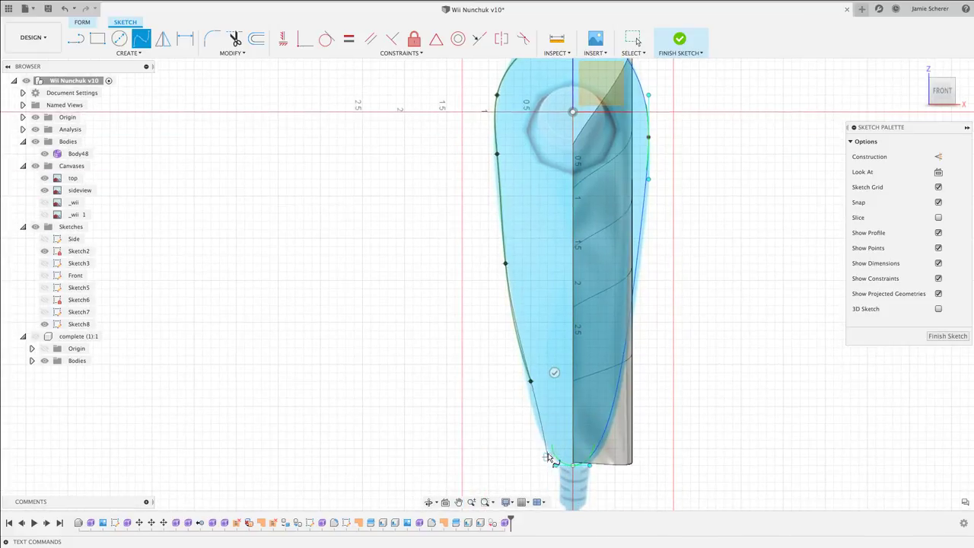
{"action": "left_click", "coordinate": [547, 447]}
{"action": "right_click", "coordinate": [556, 408]}
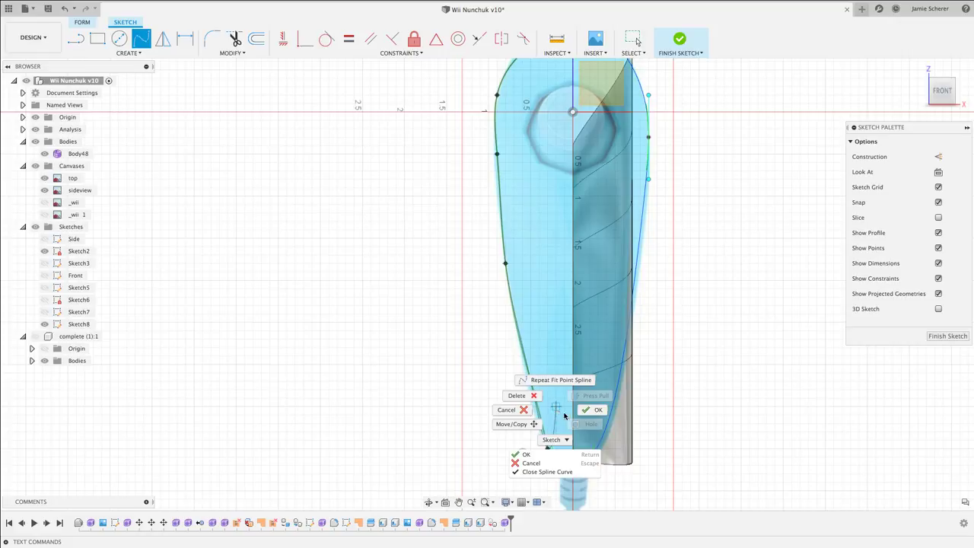
{"action": "left_click", "coordinate": [591, 409]}
{"action": "scroll", "coordinate": [696, 197], "scroll_direction": "down", "scroll_amount": 3}
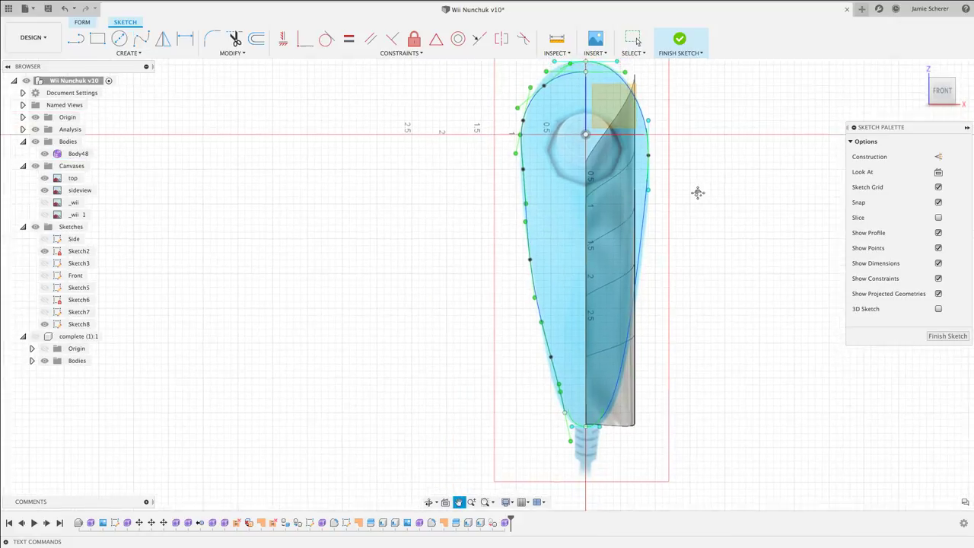
{"action": "middle_click_drag", "start_coordinate": [695, 190], "coordinate": [642, 188]}
Run and cancel a Curvature Comb Analysis, then refit the whole nunchuk outline in view.
{"action": "left_click", "coordinate": [566, 53]}
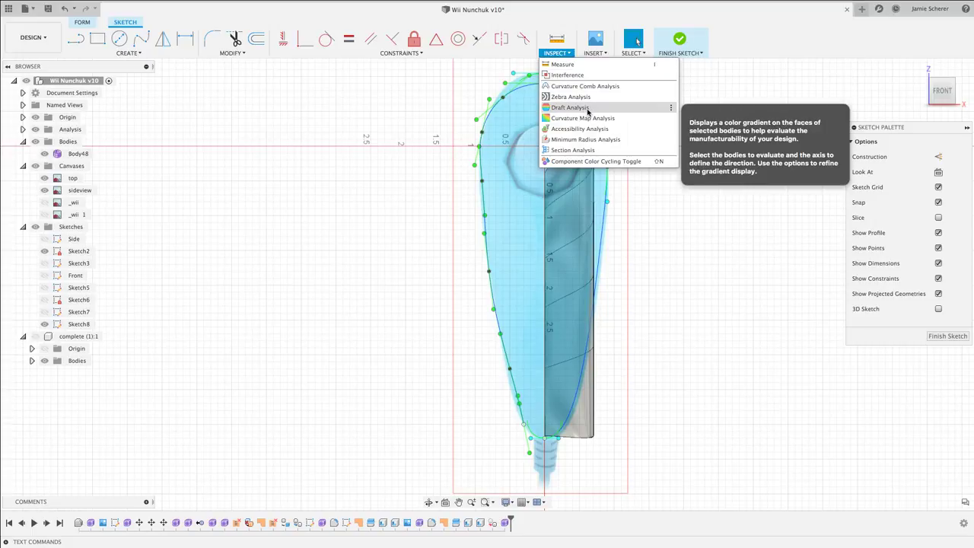
{"action": "left_click", "coordinate": [582, 86]}
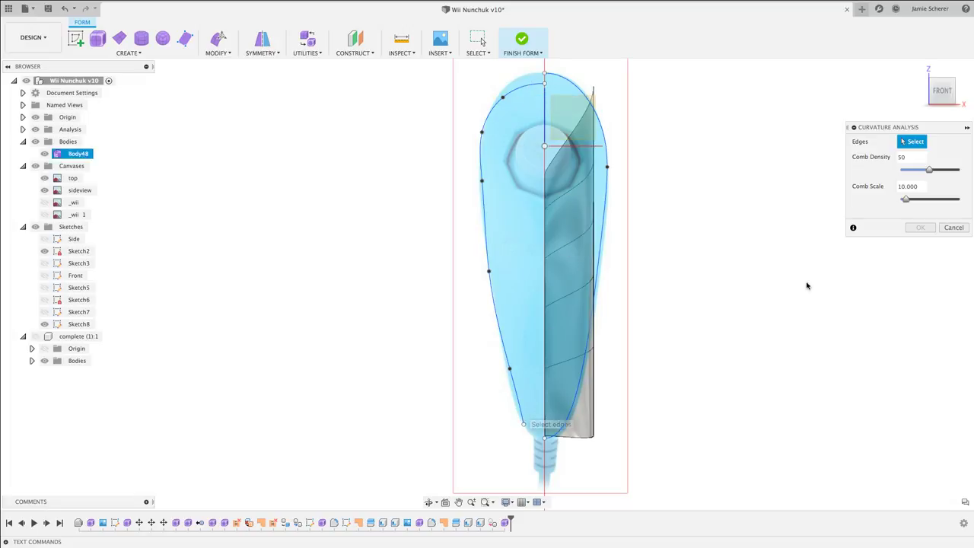
{"action": "left_click", "coordinate": [952, 227]}
{"action": "middle_click_drag", "start_coordinate": [631, 251], "coordinate": [621, 166]}
{"action": "key", "text": "Escape"}
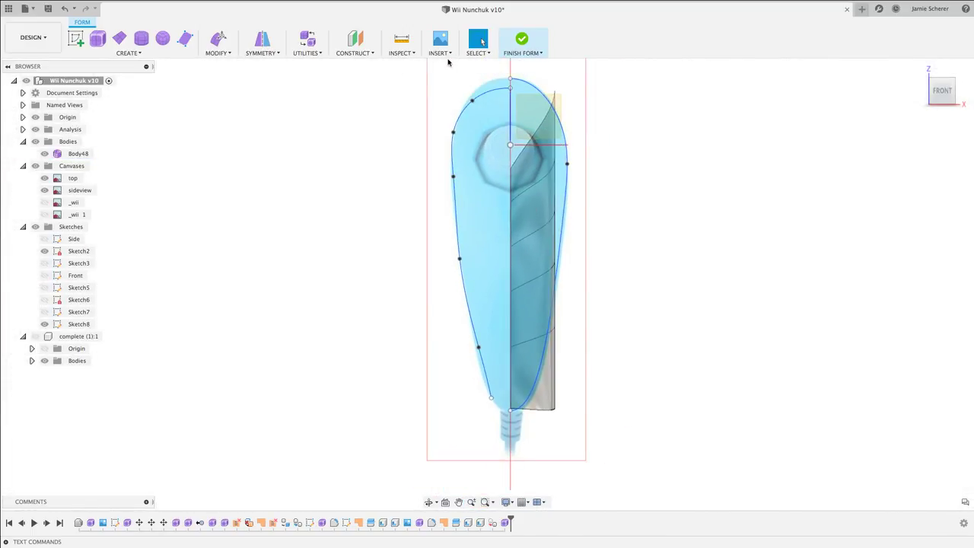
{"action": "left_click", "coordinate": [449, 53]}
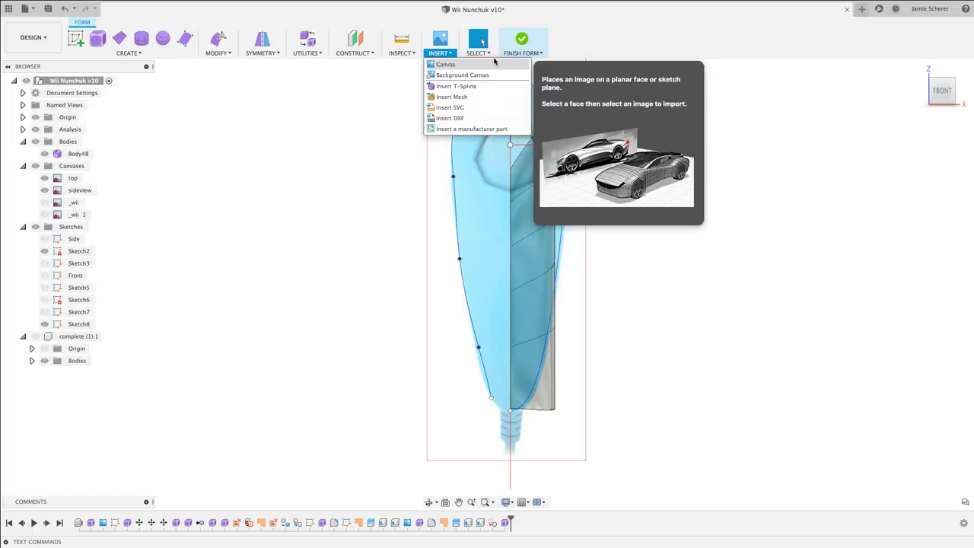
{"action": "left_click", "coordinate": [78, 312]}
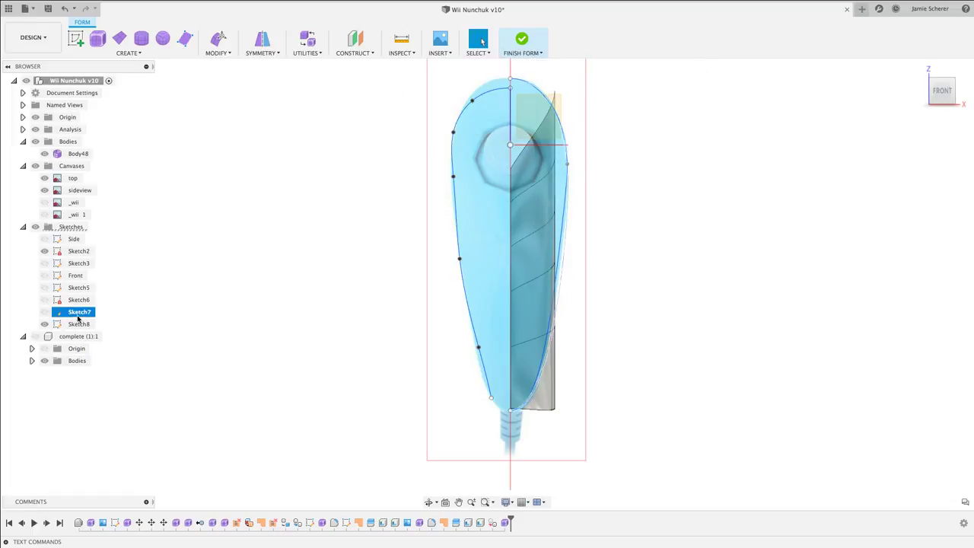
{"action": "left_click", "coordinate": [78, 324]}
{"action": "right_click", "coordinate": [79, 325]}
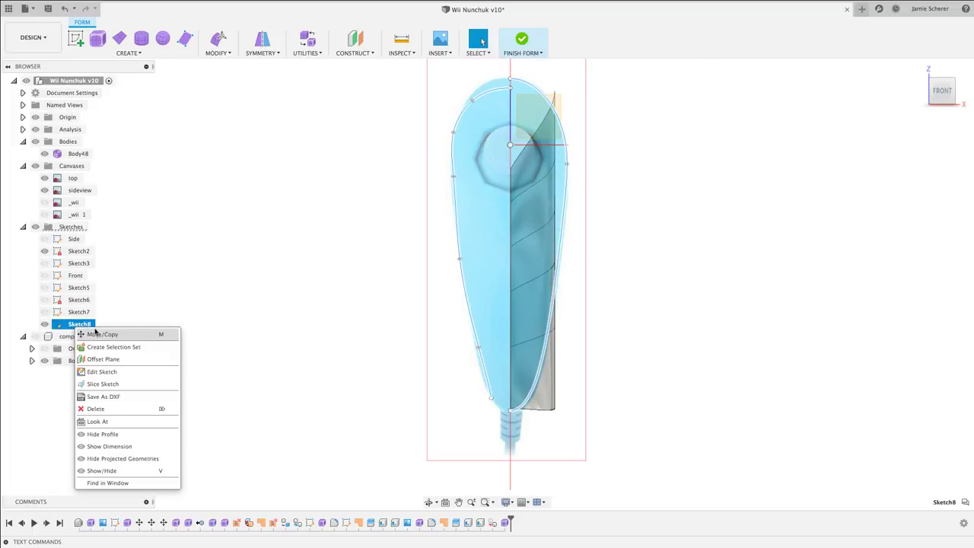
{"action": "left_click", "coordinate": [109, 372]}
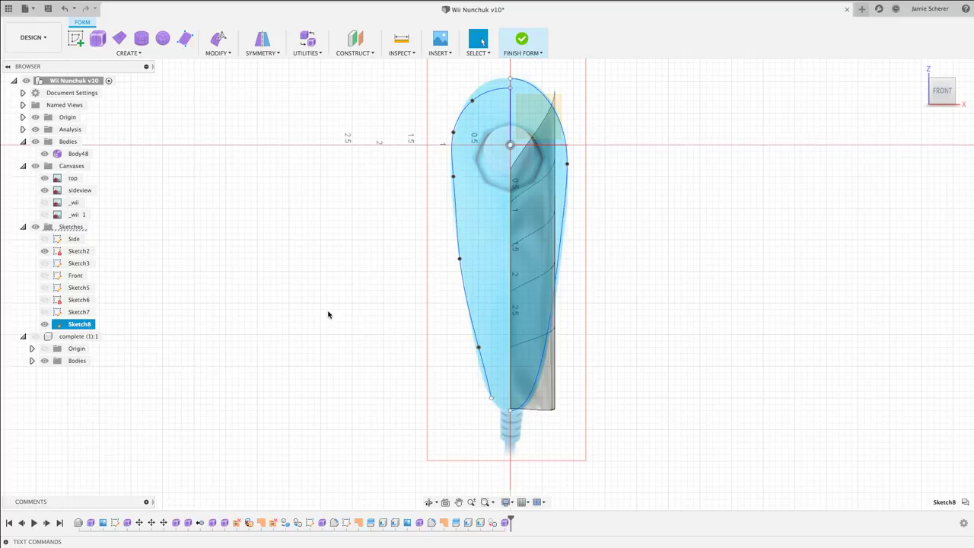
{"action": "left_click", "coordinate": [451, 152]}
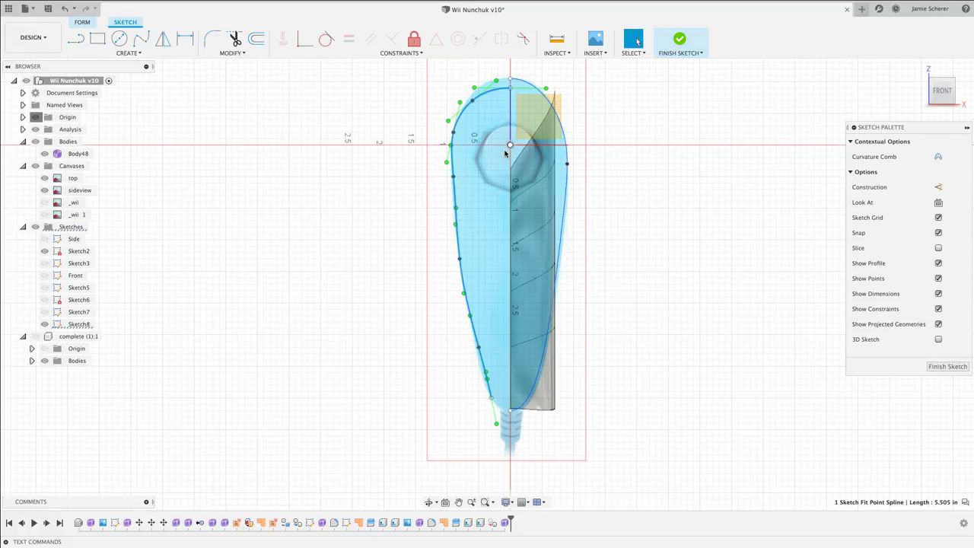
{"action": "left_click", "coordinate": [938, 156]}
{"action": "scroll", "coordinate": [632, 177], "scroll_direction": "down", "scroll_amount": 2}
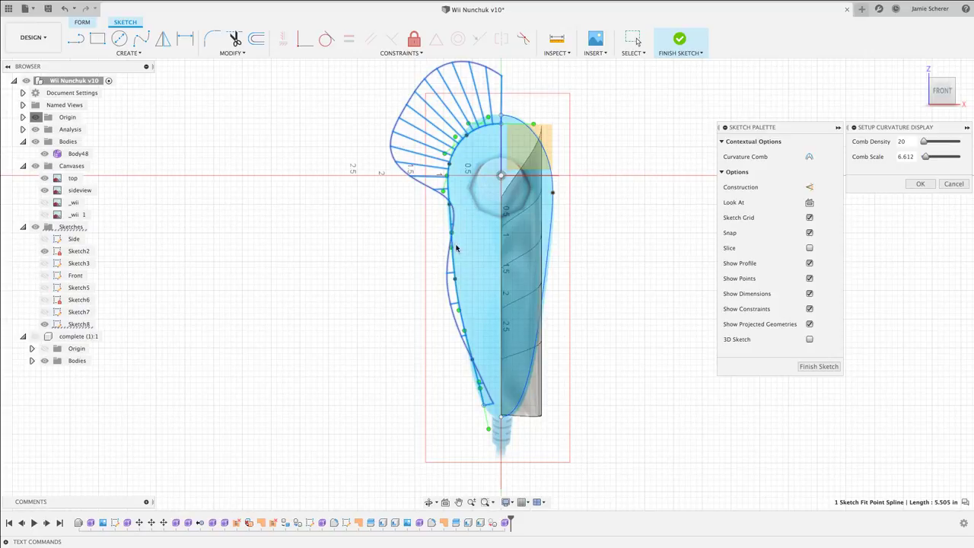
{"action": "key", "text": "Escape"}
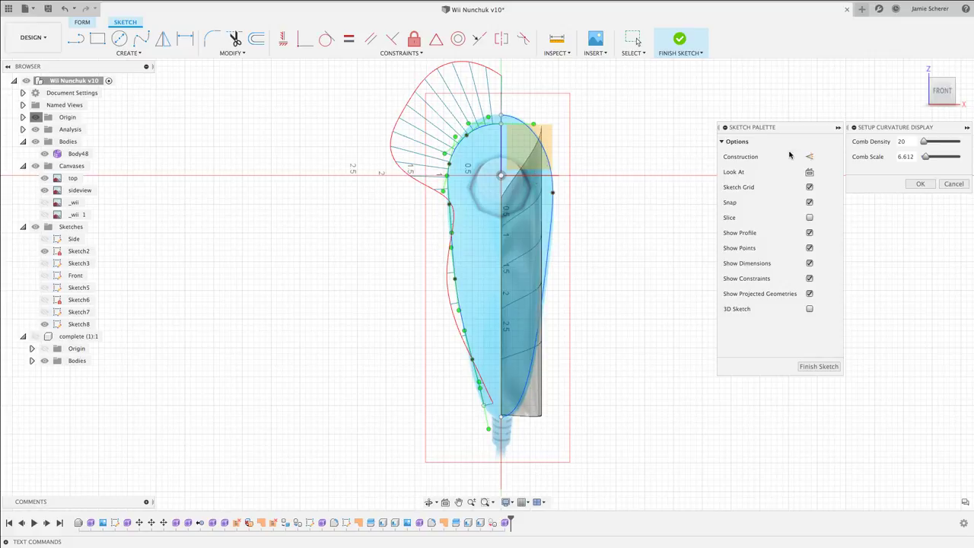
{"action": "left_click", "coordinate": [955, 184]}
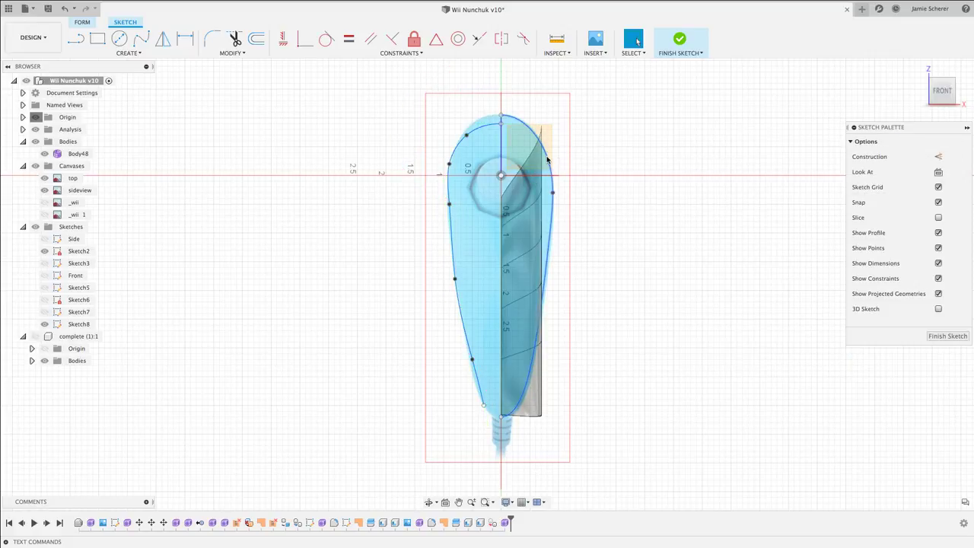
{"action": "left_click", "coordinate": [546, 159]}
{"action": "left_click", "coordinate": [938, 156]}
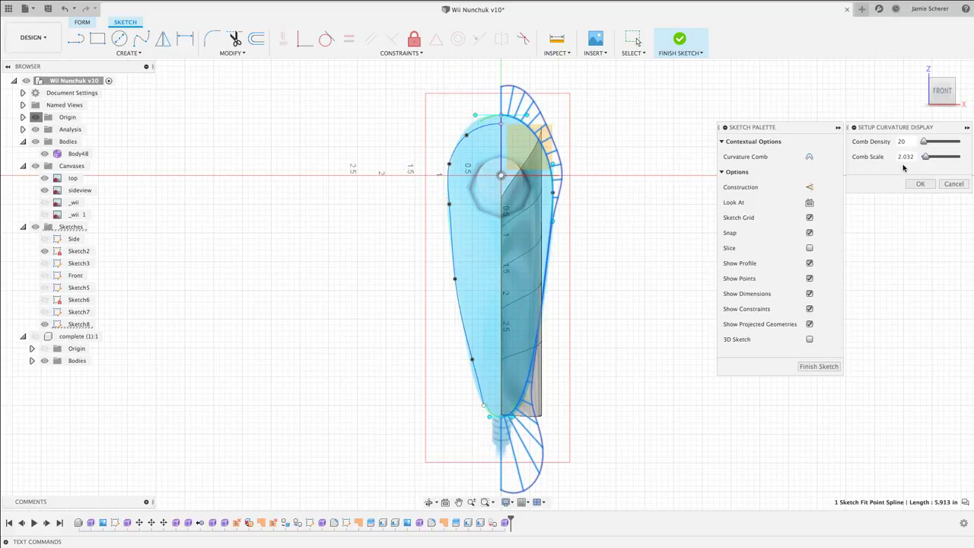
{"action": "left_click", "coordinate": [553, 223]}
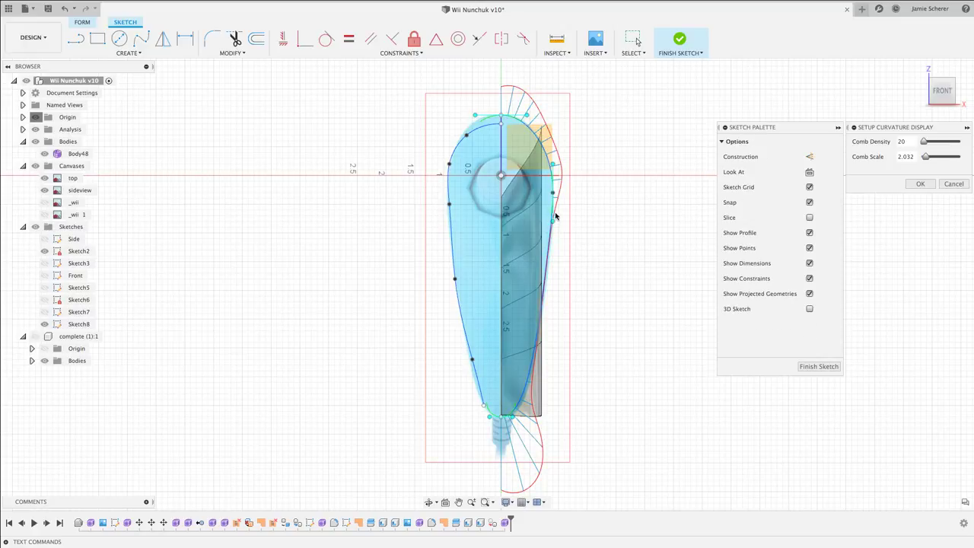
{"action": "left_click", "coordinate": [952, 184]}
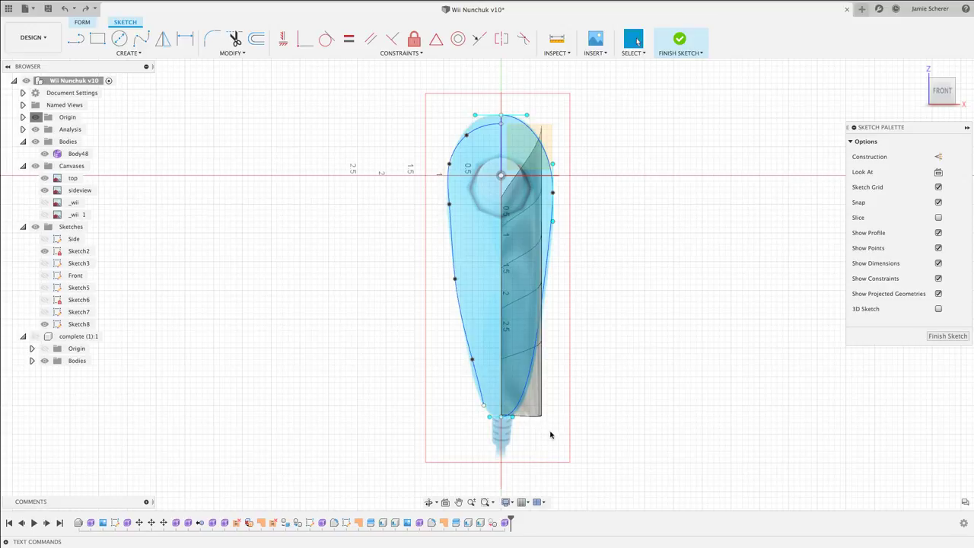
Drag the right outline spline's upper end point up to reshape its top.
{"action": "scroll", "coordinate": [555, 200], "scroll_direction": "up", "scroll_amount": 3}
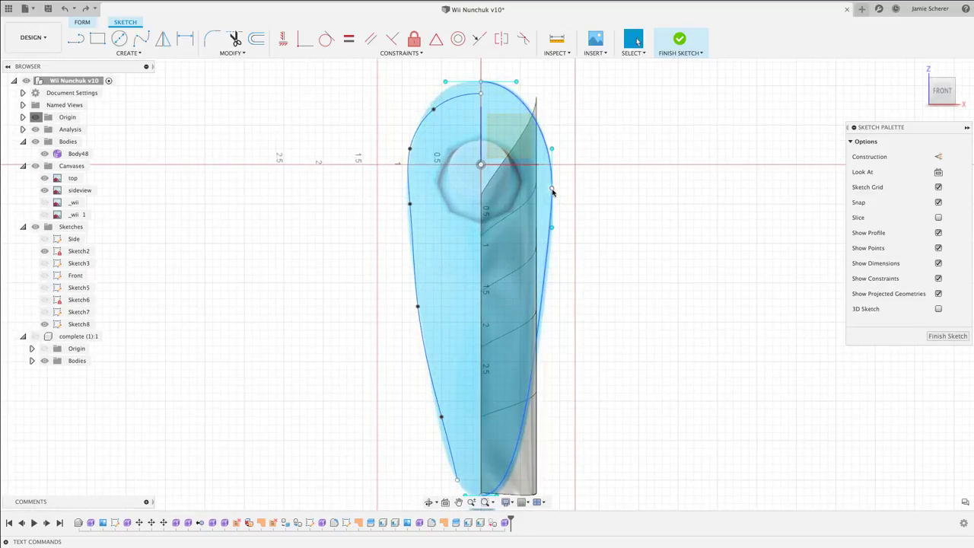
{"action": "left_click", "coordinate": [552, 192]}
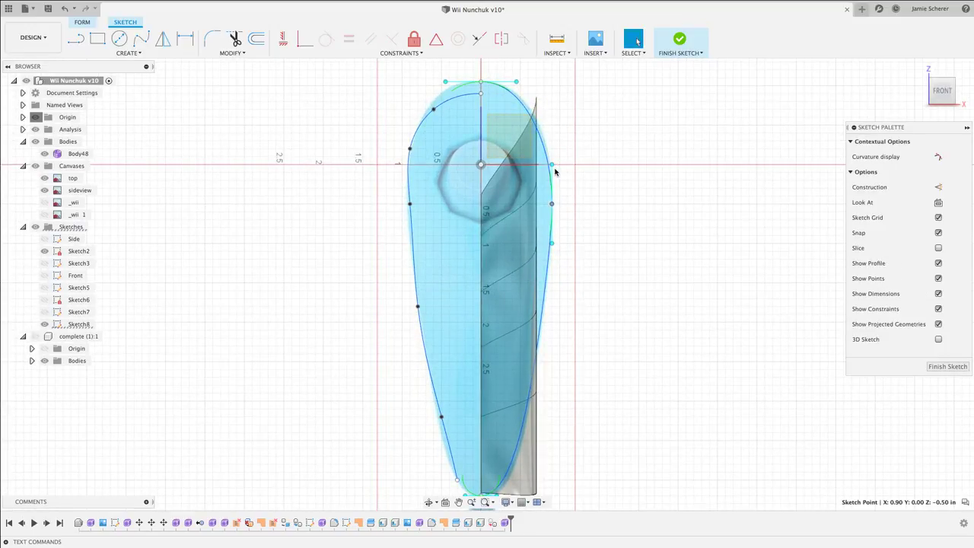
{"action": "scroll", "coordinate": [555, 171], "scroll_direction": "up", "scroll_amount": 5}
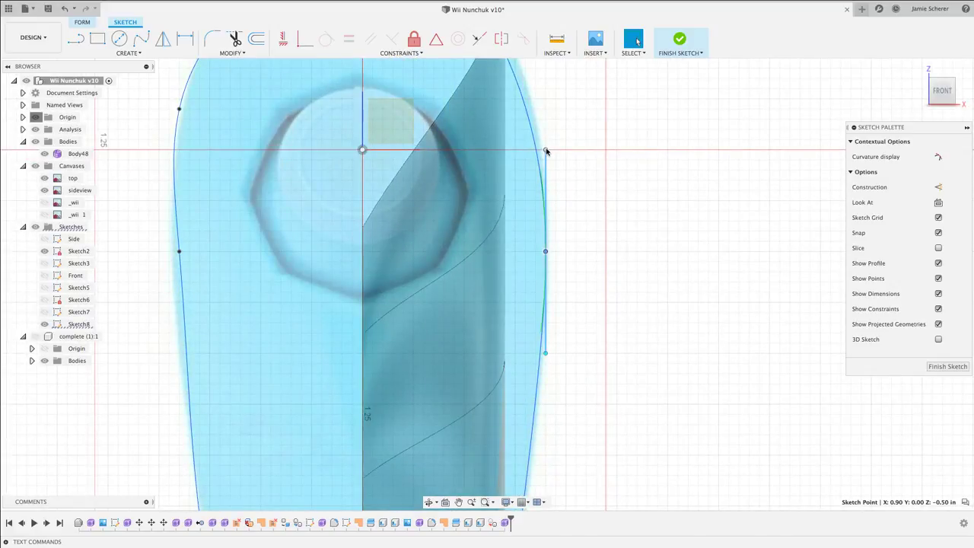
{"action": "mouse_move", "coordinate": [546, 151]}
{"action": "left_mouse_down"}
{"action": "mouse_move", "coordinate": [543, 165]}
{"action": "mouse_move", "coordinate": [547, 131]}
{"action": "left_mouse_up"}
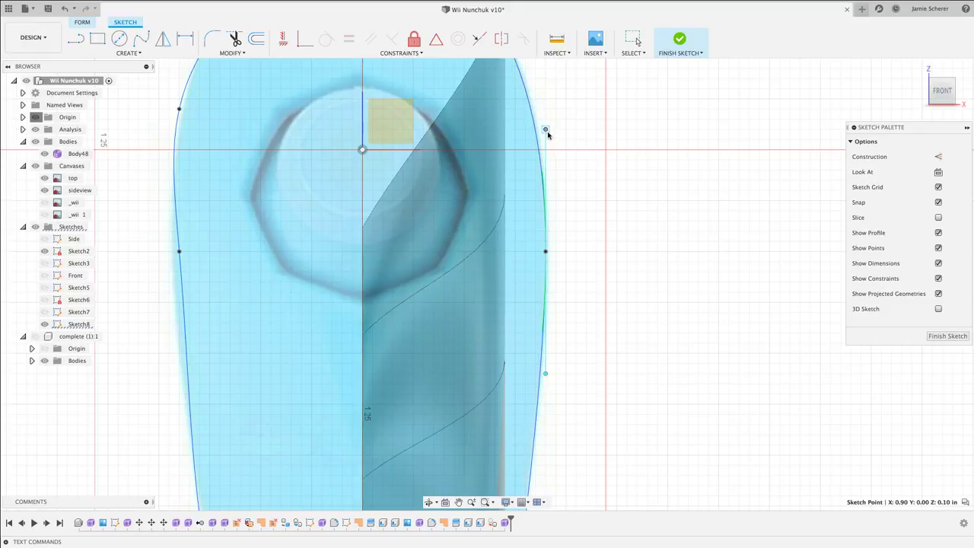
Check the left outline spline, then orbit the model into an angled 3D view.
{"action": "scroll", "coordinate": [547, 213], "scroll_direction": "down", "scroll_amount": 5}
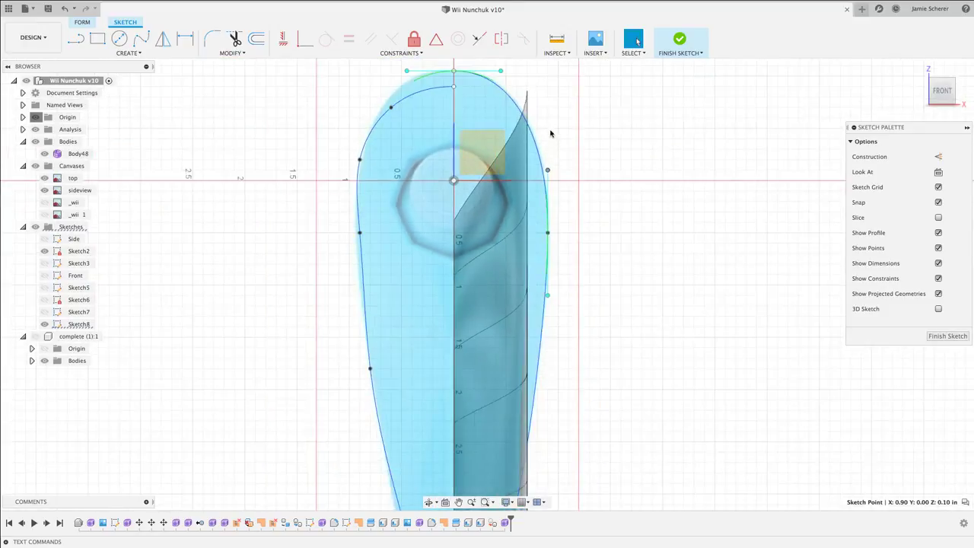
{"action": "scroll", "coordinate": [487, 122], "scroll_direction": "down", "scroll_amount": 2}
{"action": "scroll", "coordinate": [518, 399], "scroll_direction": "up", "scroll_amount": 5}
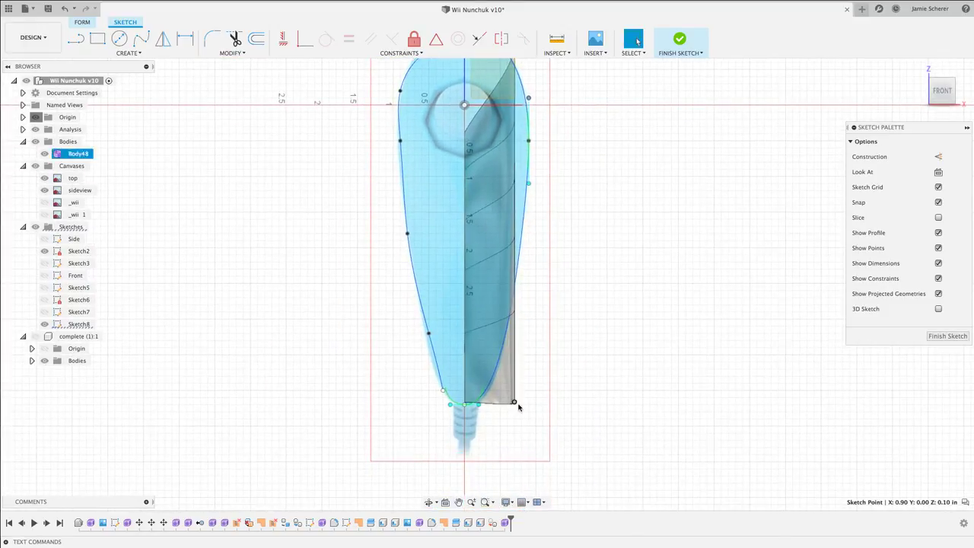
{"action": "scroll", "coordinate": [522, 395], "scroll_direction": "down", "scroll_amount": 3}
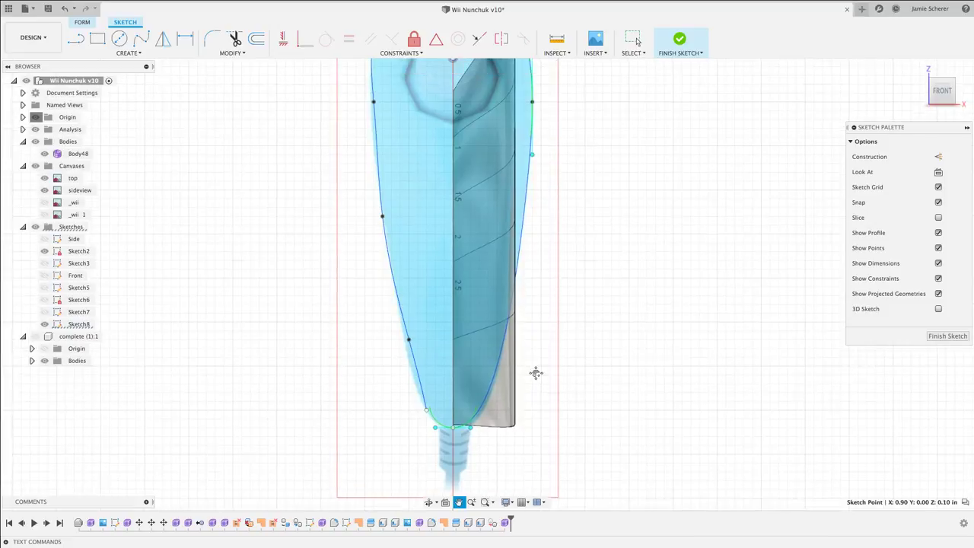
{"action": "left_click", "coordinate": [419, 329]}
{"action": "key", "text": "Escape"}
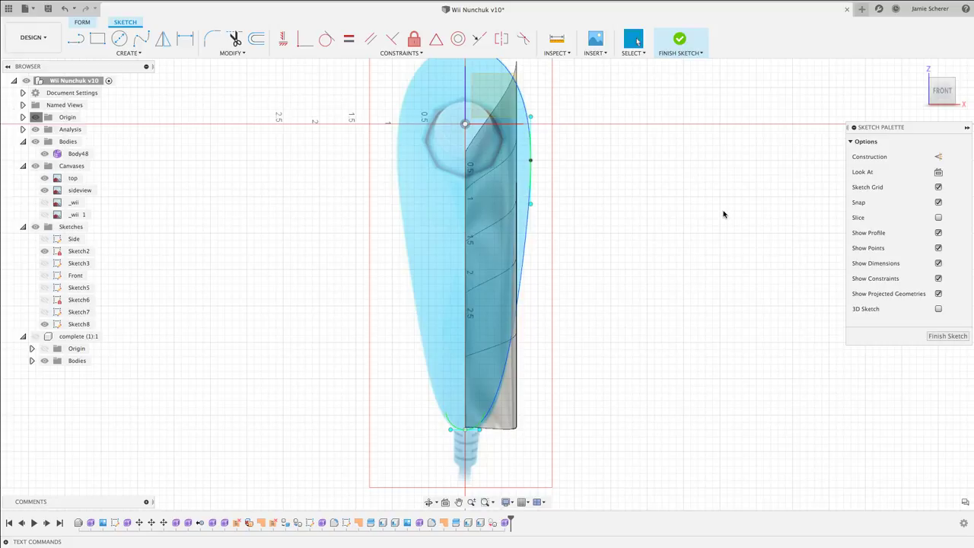
{"action": "mouse_move", "coordinate": [634, 204]}
{"action": "middle_mouse_down", "text": "shift"}
{"action": "mouse_move", "coordinate": [512, 200]}
{"action": "mouse_move", "coordinate": [583, 220]}
{"action": "mouse_move", "coordinate": [615, 178]}
{"action": "middle_mouse_up", "text": "shift"}
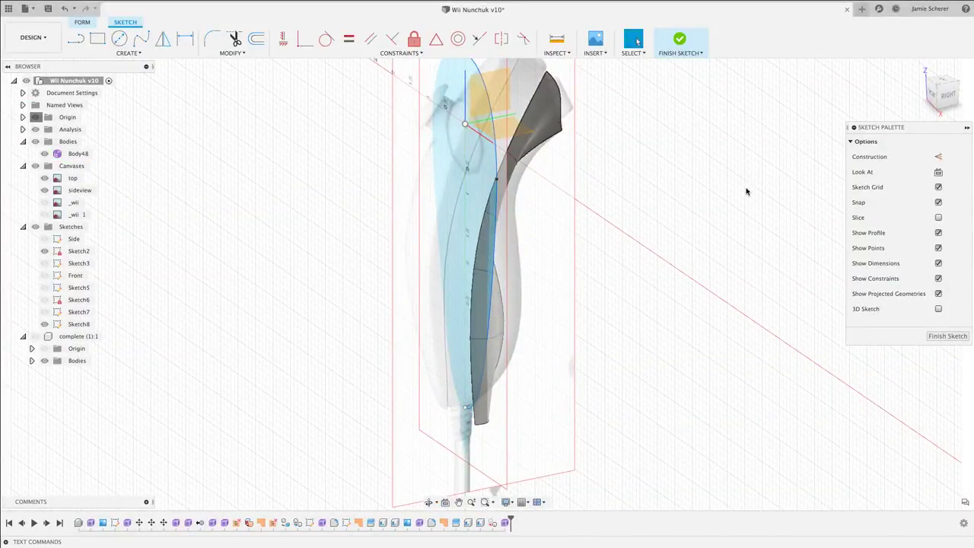
Match the dark side panel's T-spline edge chain to the sketch curve using the Match command.
{"action": "type", "text": "smatc"}
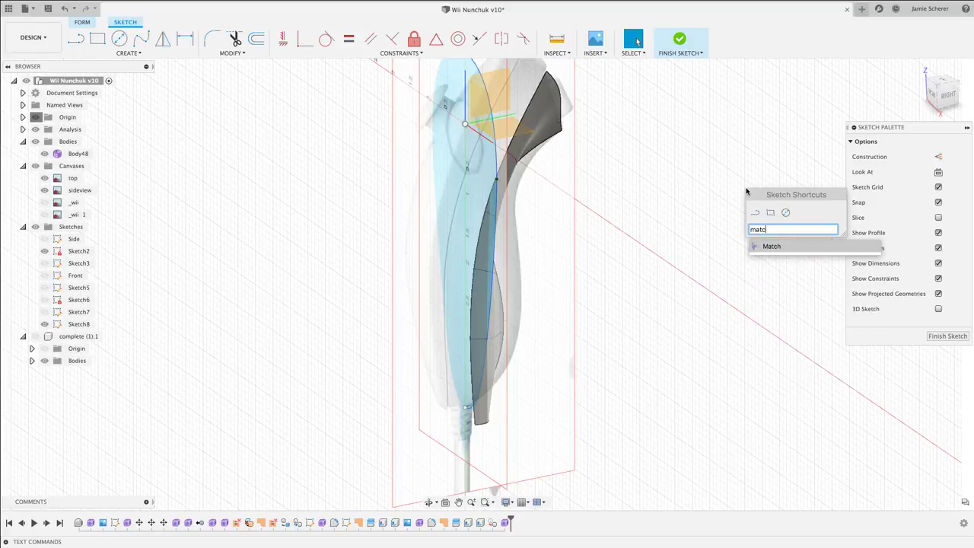
{"action": "key", "text": "Return"}
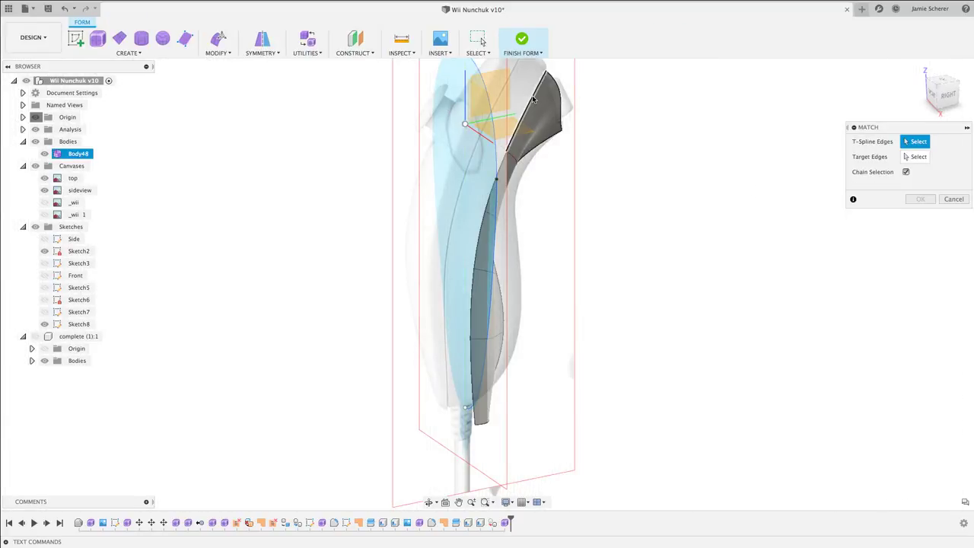
{"action": "left_click", "coordinate": [533, 99]}
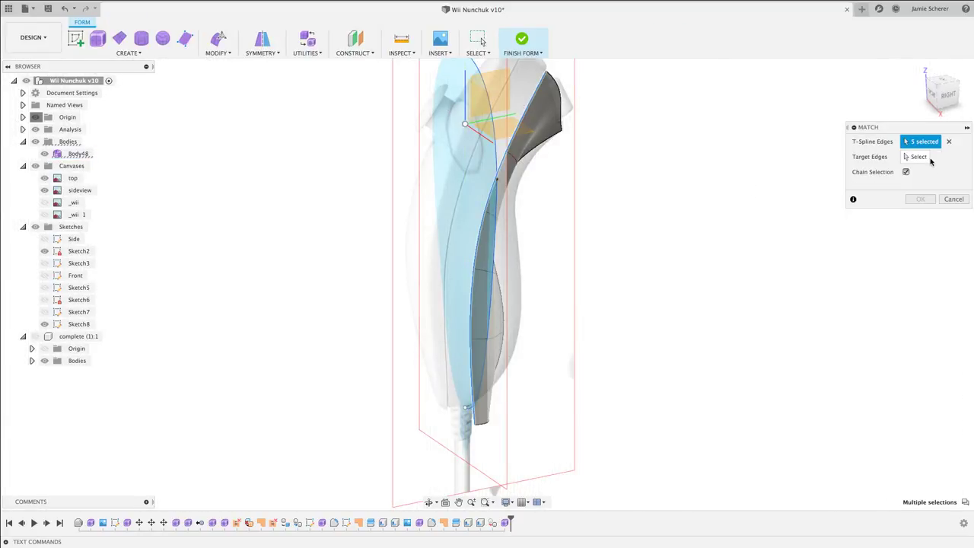
{"action": "left_click", "coordinate": [928, 158]}
{"action": "left_click", "coordinate": [468, 405]}
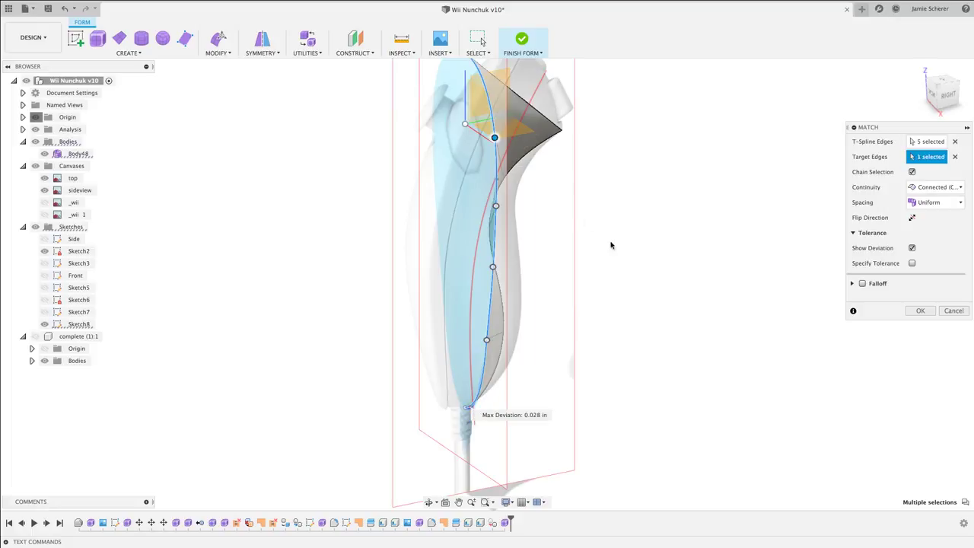
{"action": "key", "text": "Return"}
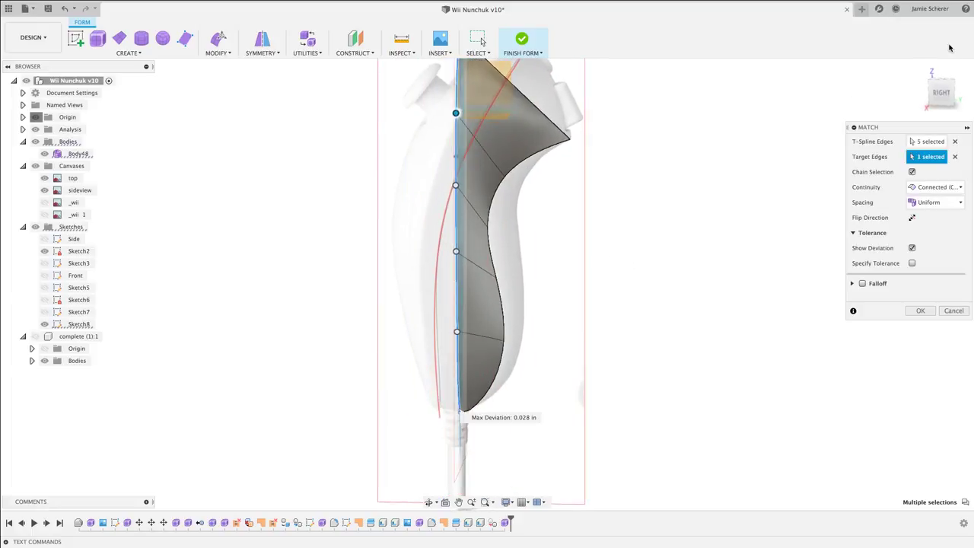
{"action": "left_click", "coordinate": [941, 92]}
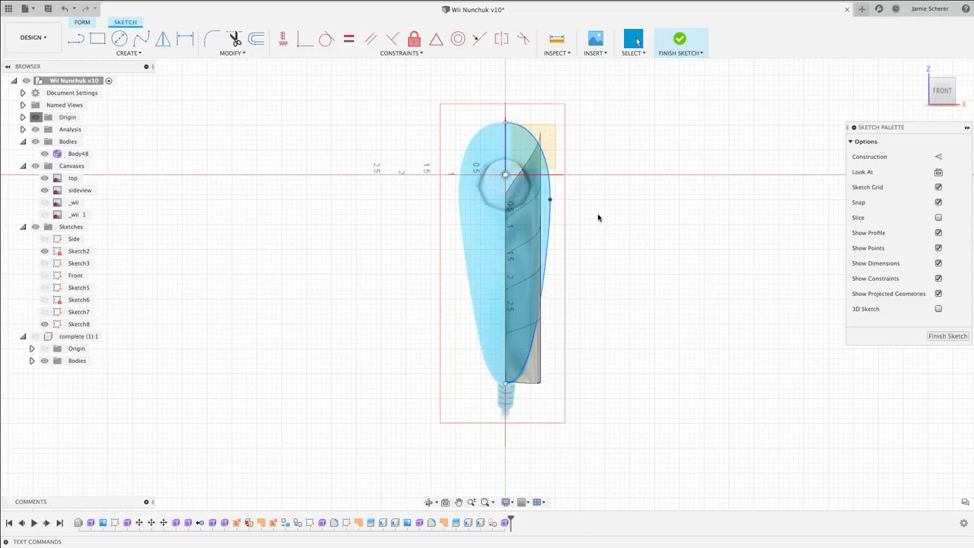
{"action": "middle_click_drag", "start_coordinate": [618, 199], "coordinate": [587, 204], "text": "shift"}
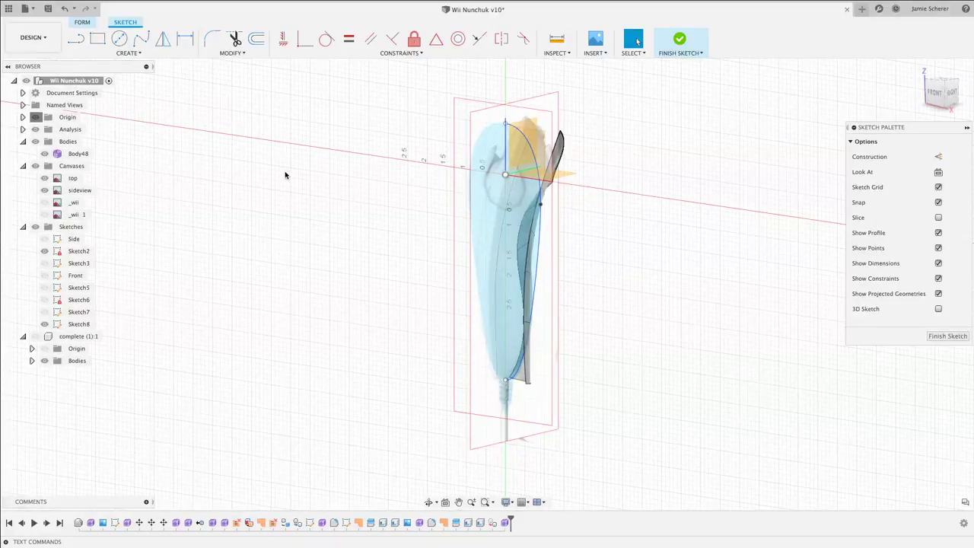
Show the Side sketch and intersect its spline with Body48's side surface.
{"action": "left_click", "coordinate": [136, 53]}
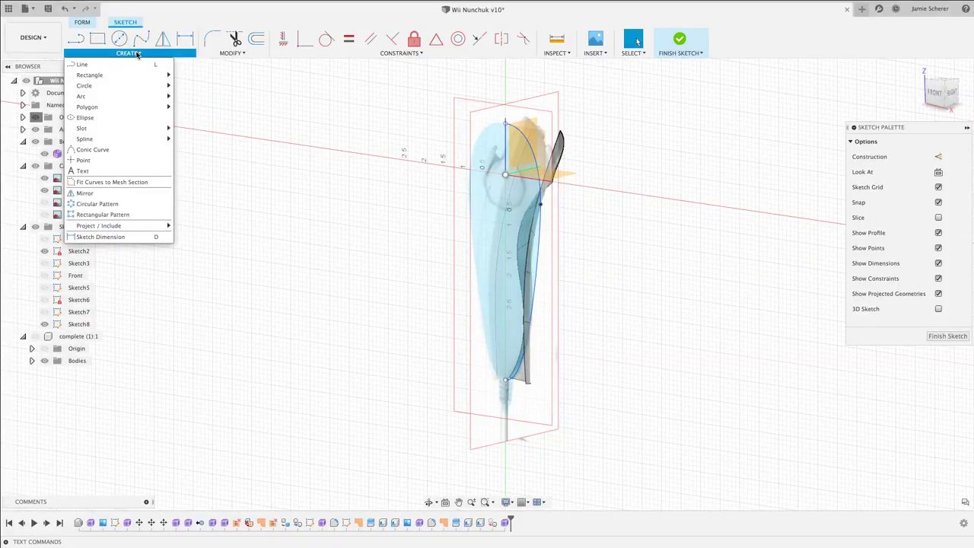
{"action": "mouse_move", "coordinate": [146, 226]}
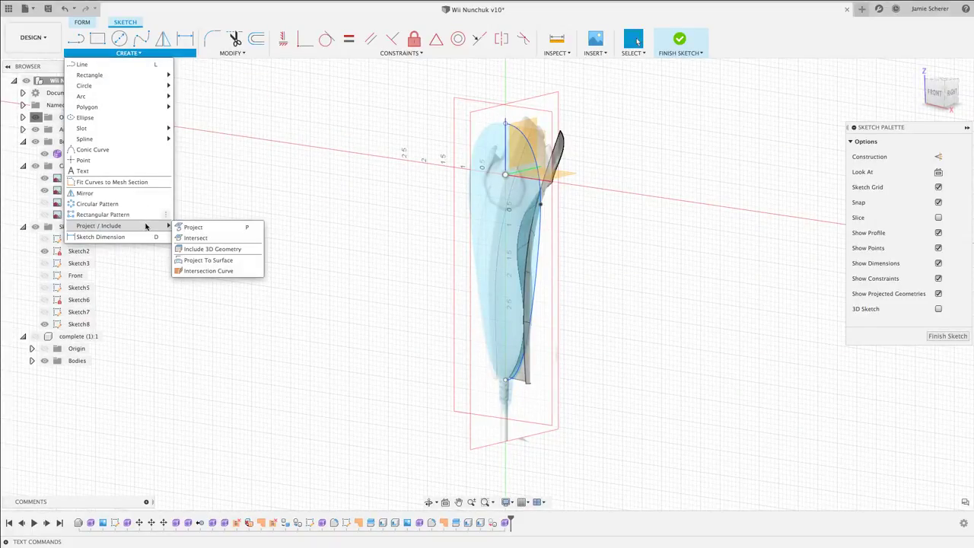
{"action": "left_click", "coordinate": [218, 272]}
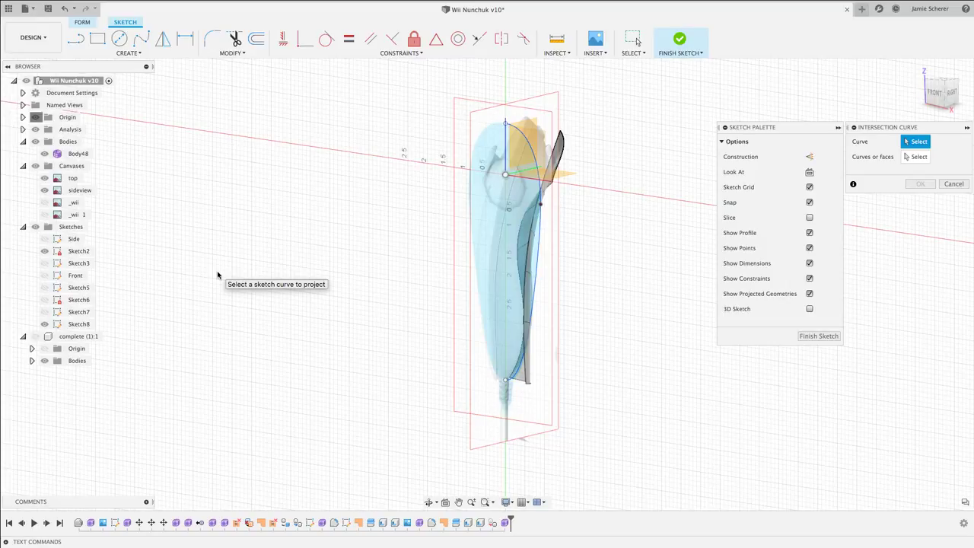
{"action": "left_click", "coordinate": [45, 239]}
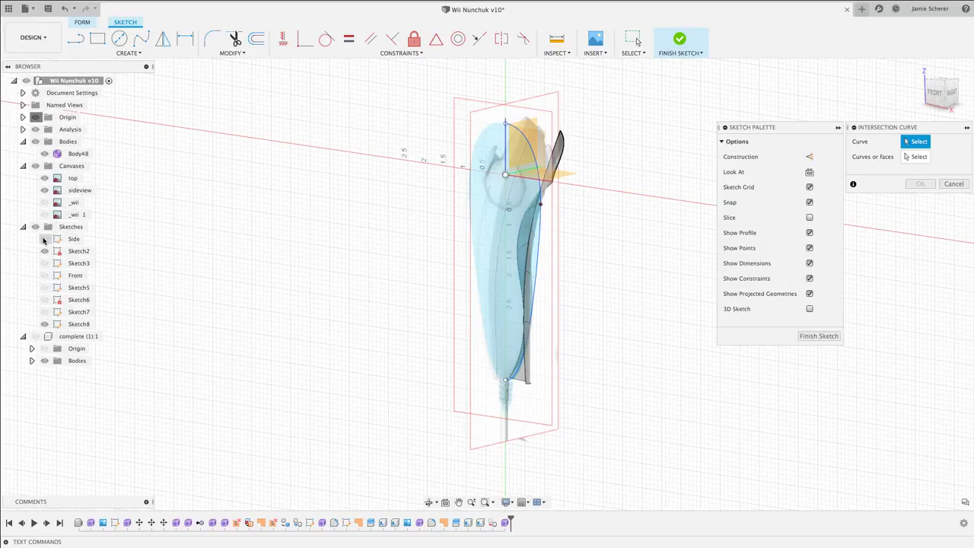
{"action": "left_click", "coordinate": [532, 153]}
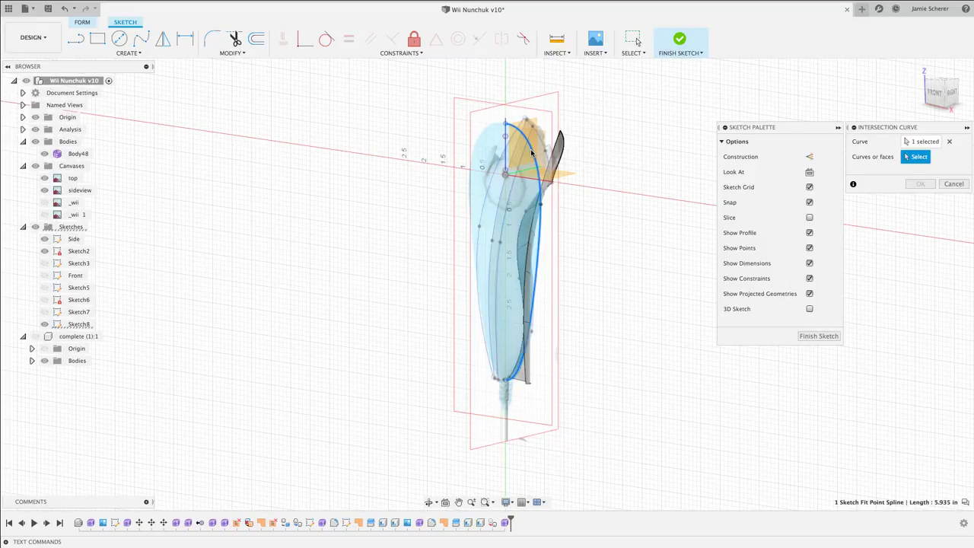
{"action": "middle_click_drag", "start_coordinate": [594, 245], "coordinate": [542, 227], "text": "shift"}
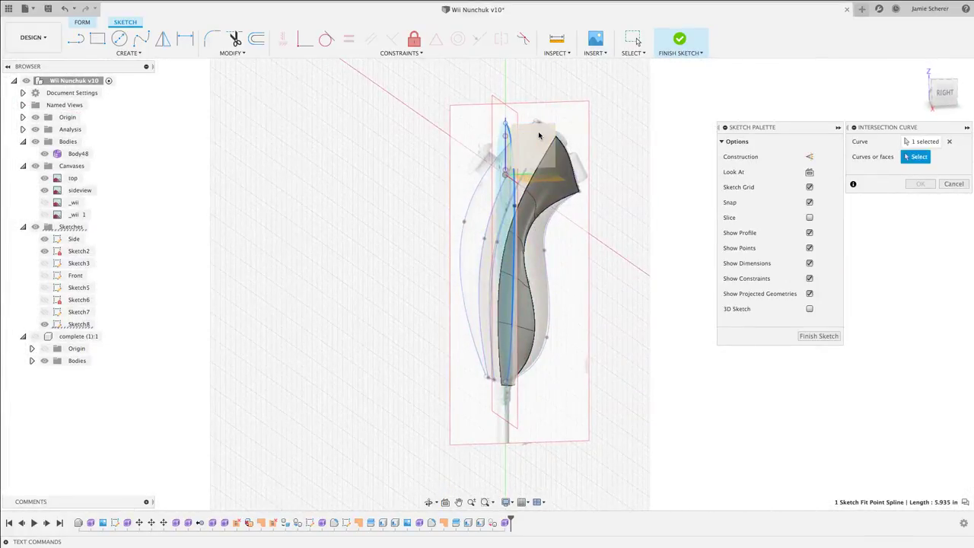
{"action": "scroll", "coordinate": [521, 187], "scroll_direction": "up", "scroll_amount": 5}
{"action": "left_click", "coordinate": [517, 184]}
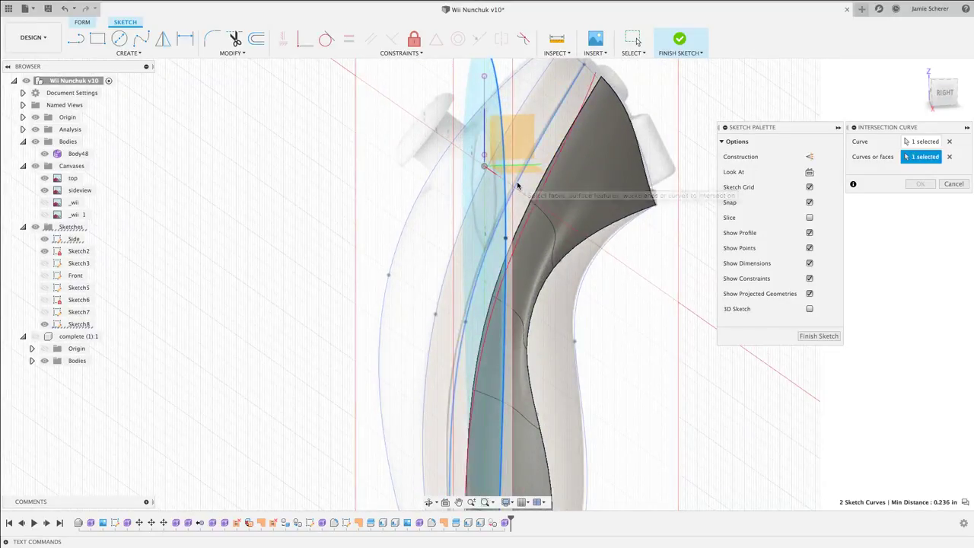
{"action": "middle_click_drag", "start_coordinate": [515, 185], "coordinate": [580, 185], "text": "shift"}
{"action": "mouse_move", "coordinate": [587, 172]}
{"action": "middle_mouse_down", "text": "shift"}
{"action": "mouse_move", "coordinate": [588, 163]}
{"action": "mouse_move", "coordinate": [597, 178]}
{"action": "mouse_move", "coordinate": [490, 181]}
{"action": "middle_mouse_up", "text": "shift"}
Confirm the intersection curve, then match the five form edges to it within 0.013 in.
{"action": "left_click", "coordinate": [918, 184]}
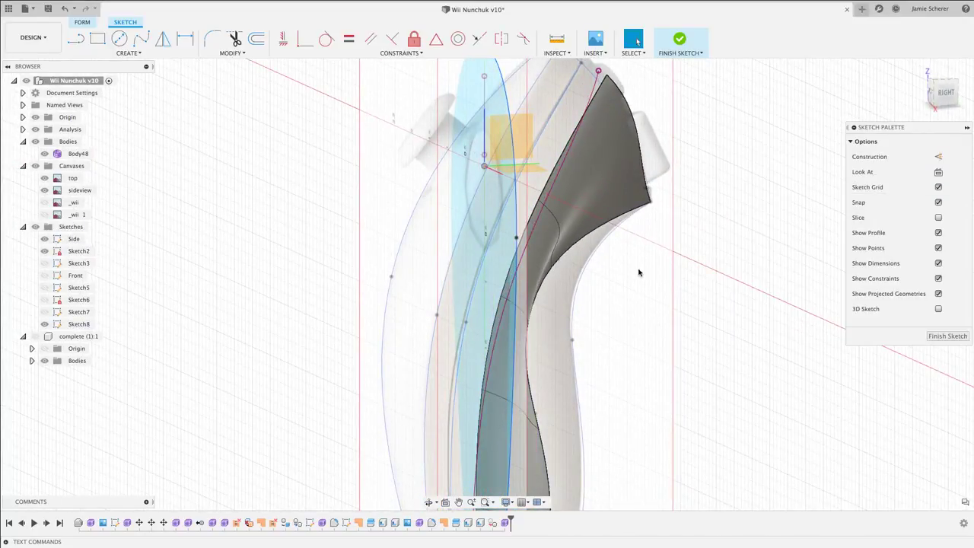
{"action": "middle_click_drag", "start_coordinate": [639, 271], "coordinate": [665, 254], "text": "shift"}
{"action": "type", "text": "smatc"}
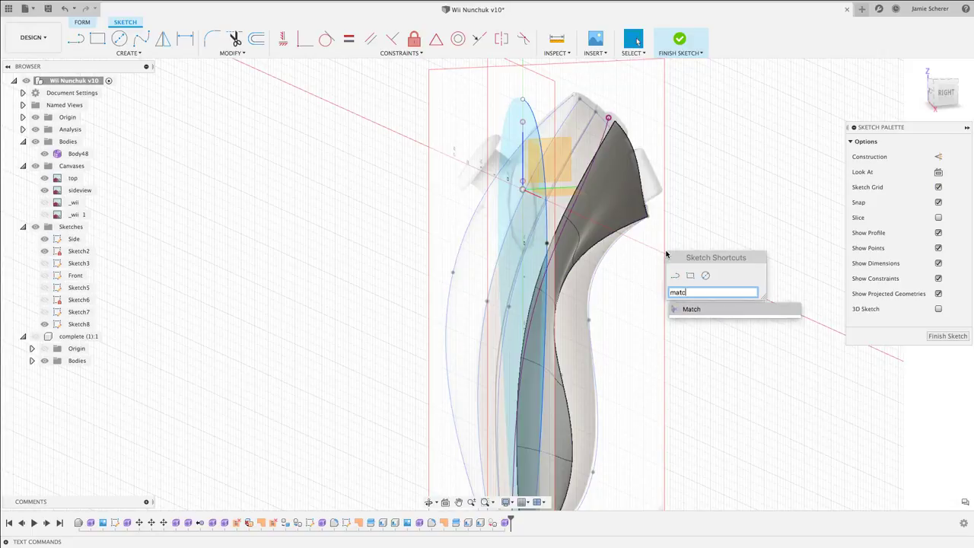
{"action": "key", "text": "Return"}
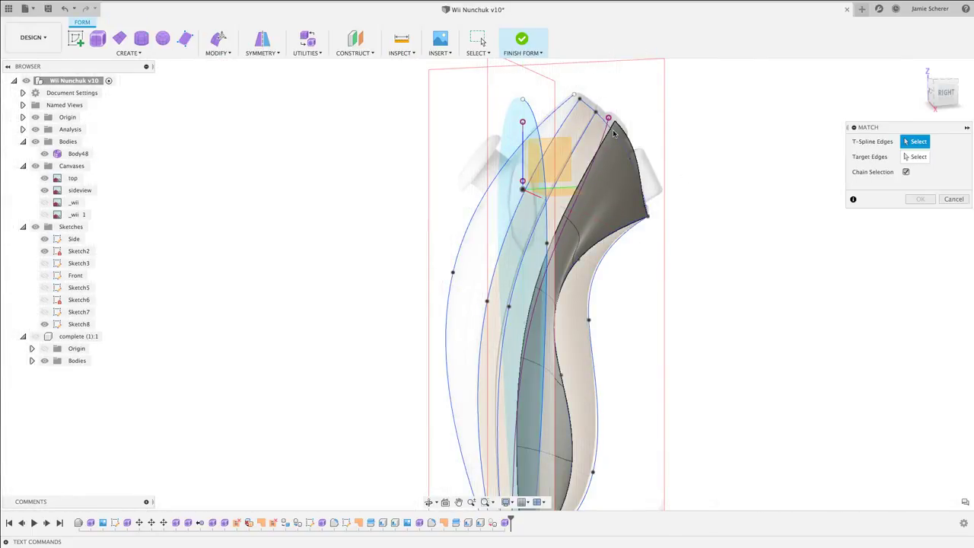
{"action": "left_click", "coordinate": [606, 136]}
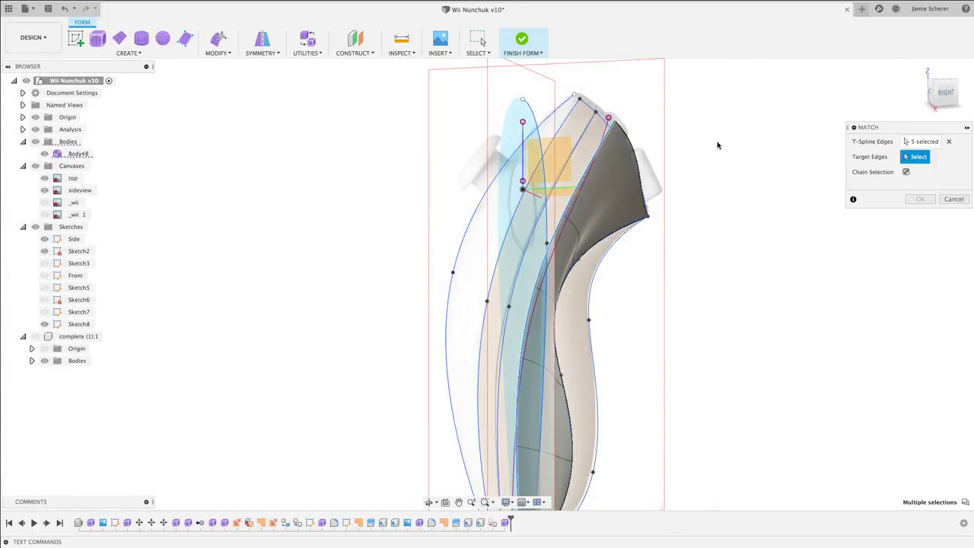
{"action": "left_click", "coordinate": [604, 135]}
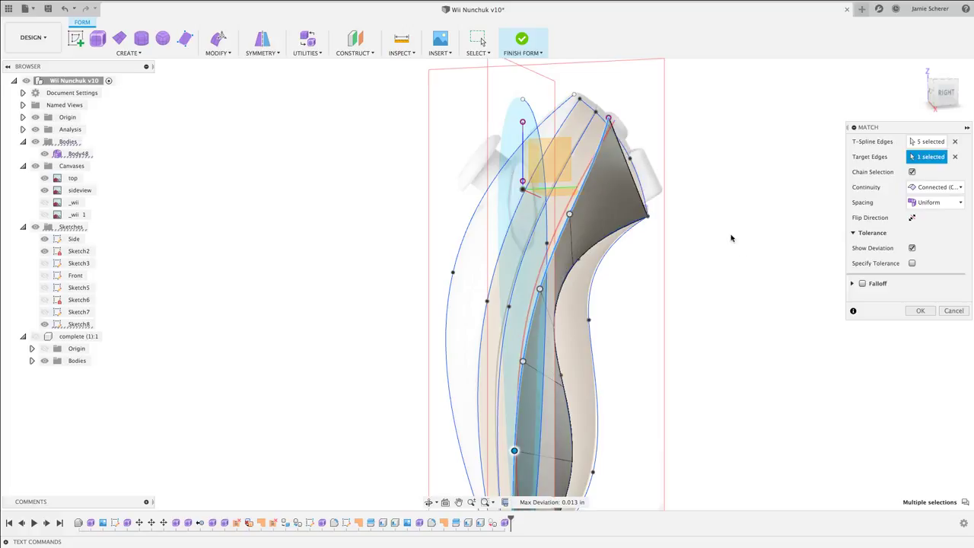
{"action": "left_click", "coordinate": [920, 311]}
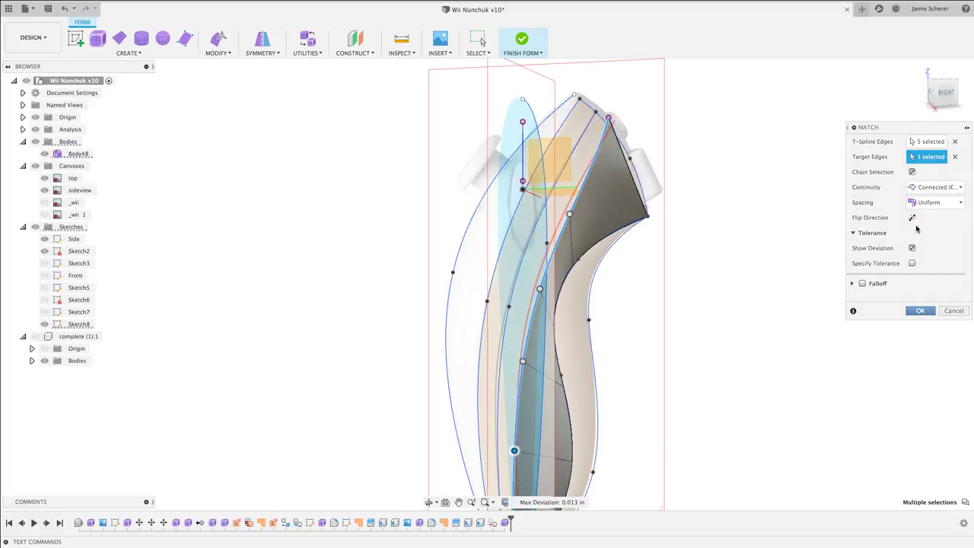
{"action": "left_click", "coordinate": [943, 96]}
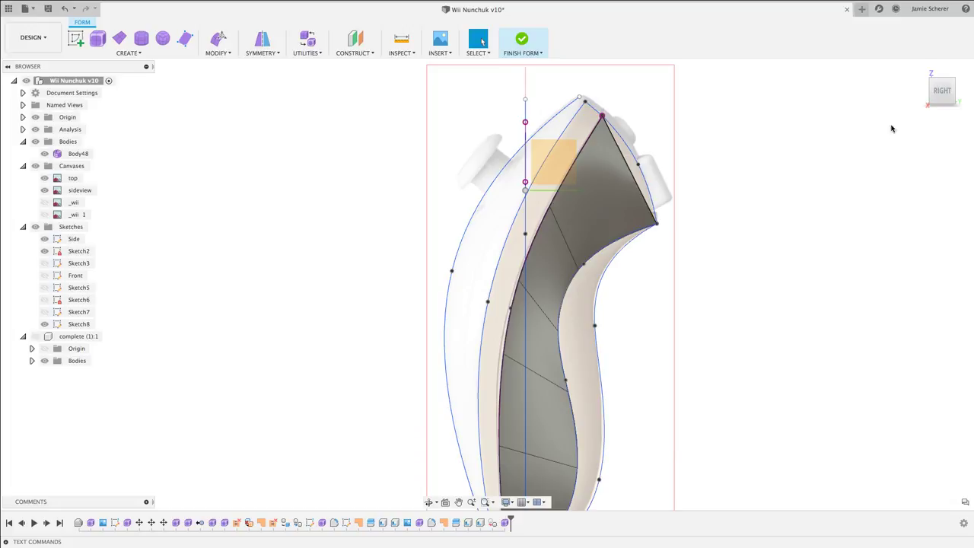
{"action": "left_click", "coordinate": [927, 92]}
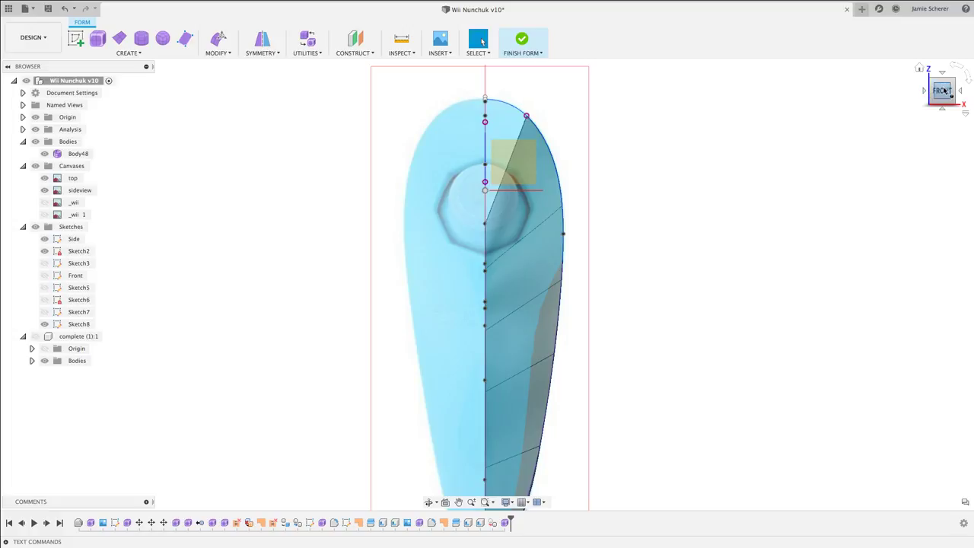
{"action": "left_click", "coordinate": [950, 84]}
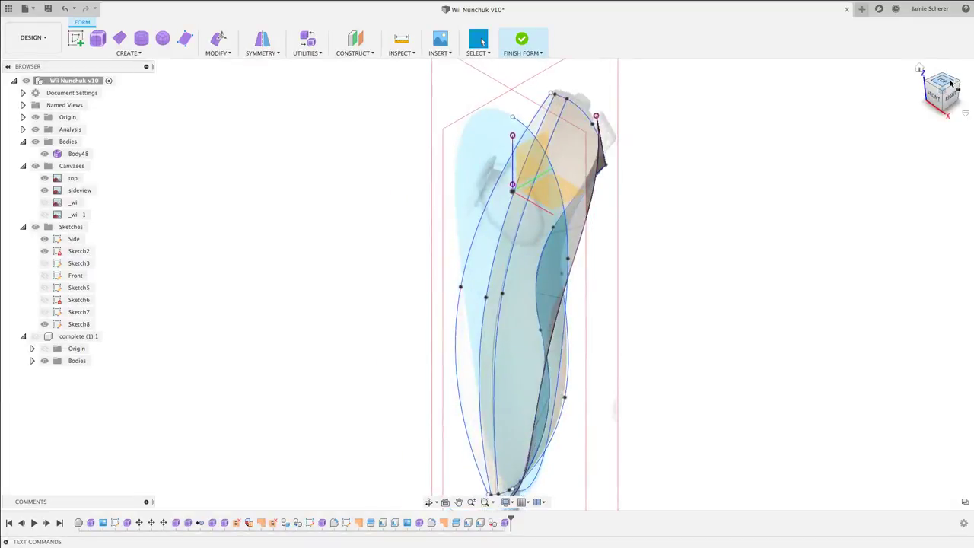
{"action": "left_click", "coordinate": [951, 93]}
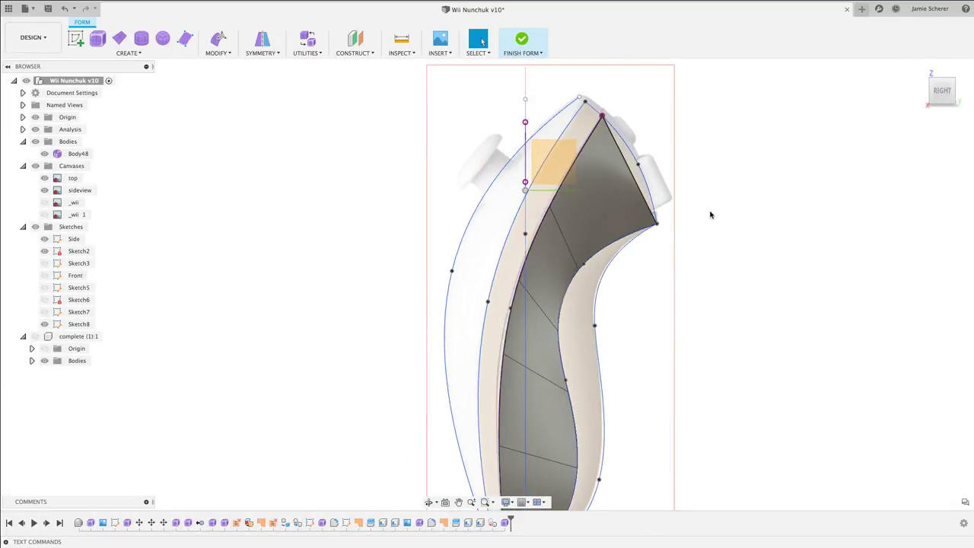
{"action": "scroll", "coordinate": [709, 202], "scroll_direction": "down", "scroll_amount": 4}
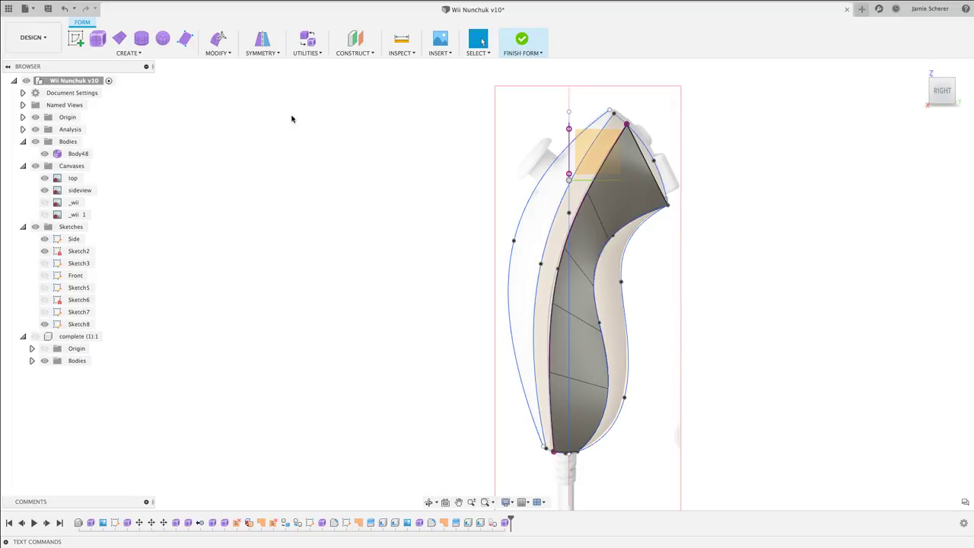
{"action": "left_click", "coordinate": [127, 54]}
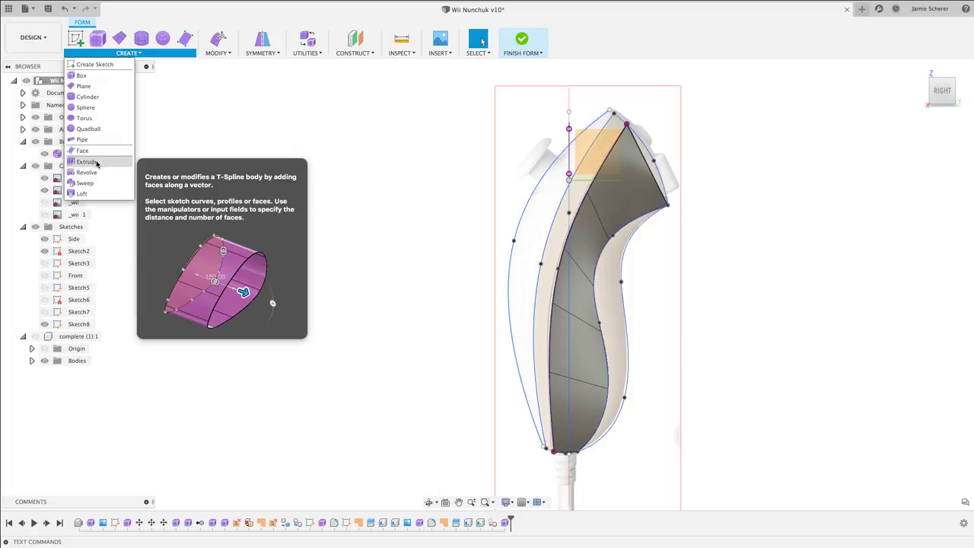
{"action": "left_click", "coordinate": [99, 161]}
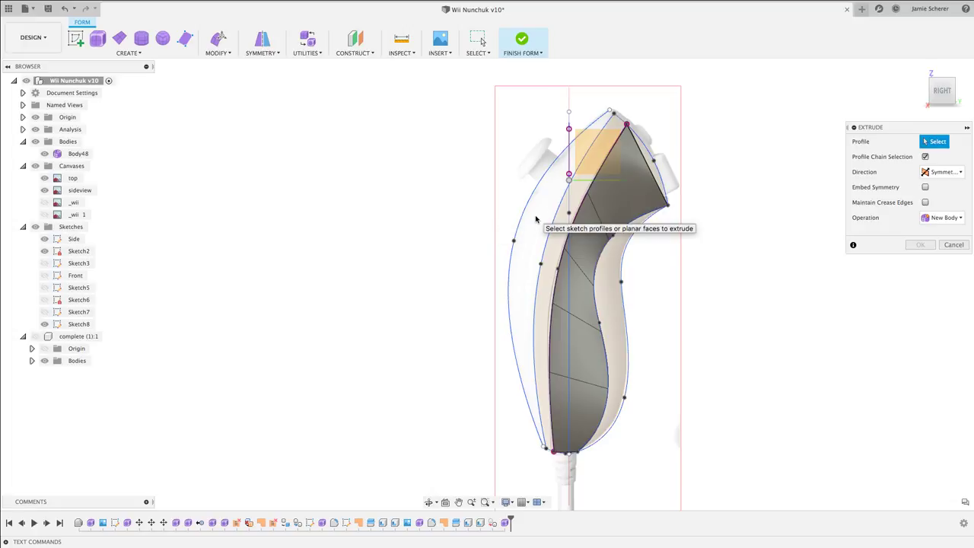
{"action": "middle_click_drag", "start_coordinate": [535, 219], "coordinate": [594, 152], "text": "shift"}
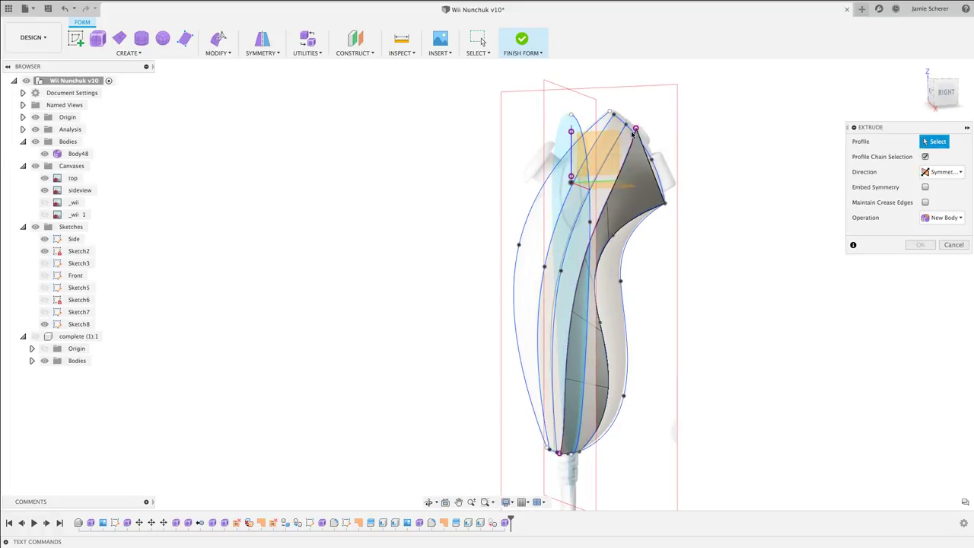
{"action": "key", "text": "Escape"}
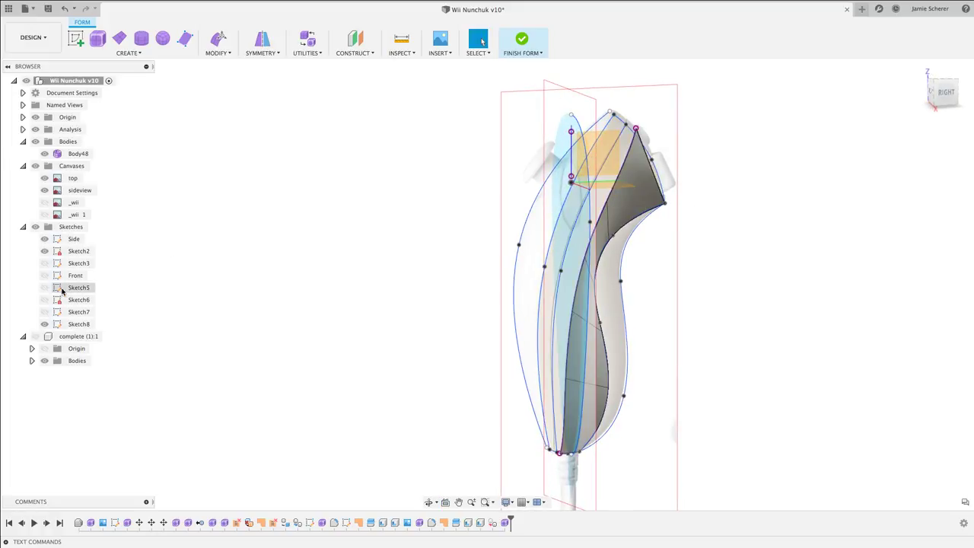
Edit Sketch8 and add an intersection curve of its spline on the Nunchuk body face.
{"action": "double_click", "coordinate": [67, 325]}
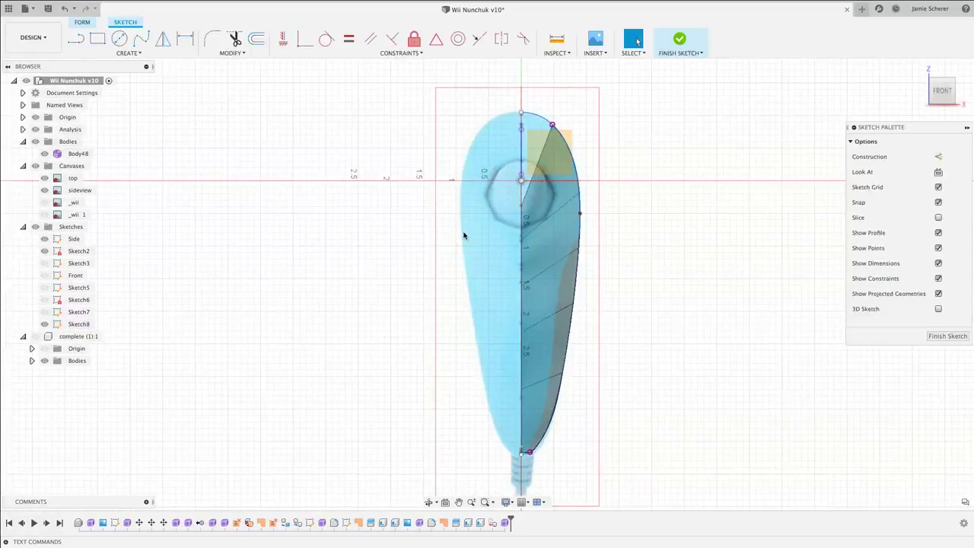
{"action": "middle_click_drag", "start_coordinate": [427, 238], "coordinate": [394, 245], "text": "shift"}
{"action": "left_click", "coordinate": [131, 52]}
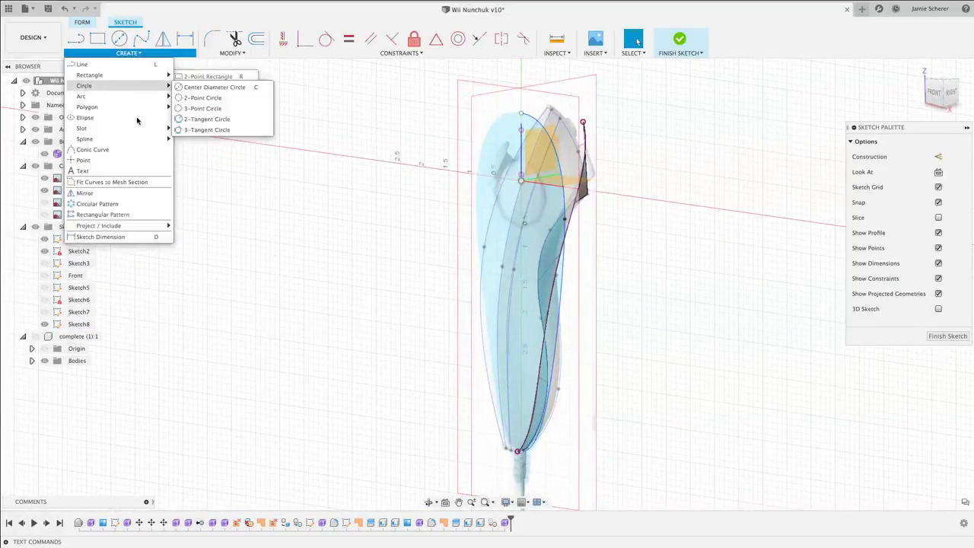
{"action": "mouse_move", "coordinate": [140, 226]}
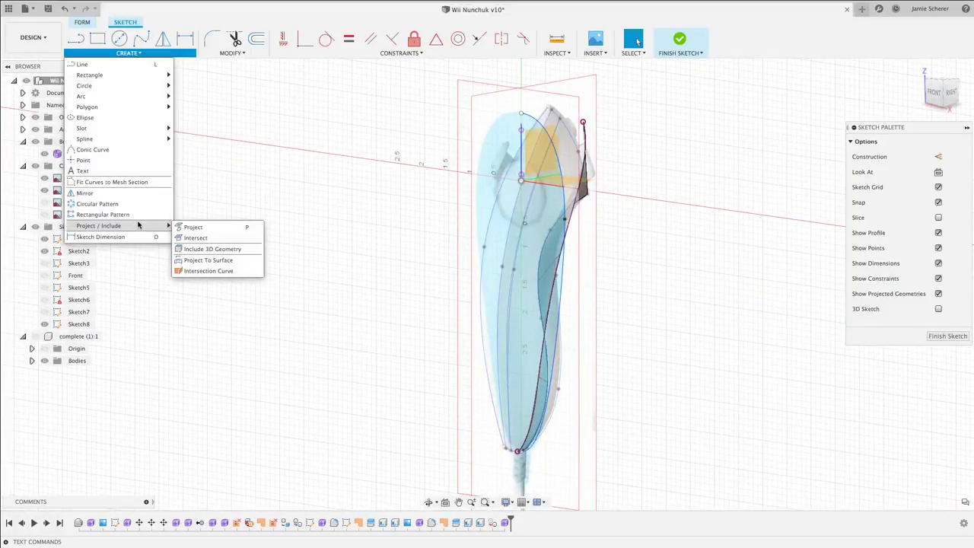
{"action": "left_click", "coordinate": [209, 269]}
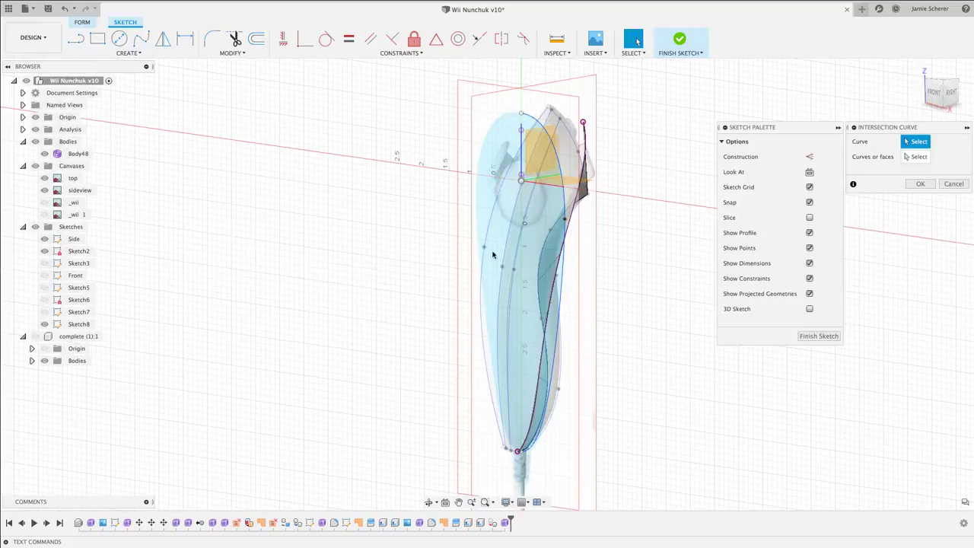
{"action": "left_click", "coordinate": [545, 131]}
{"action": "mouse_move", "coordinate": [545, 130]}
{"action": "middle_mouse_down", "text": "shift"}
{"action": "mouse_move", "coordinate": [537, 142]}
{"action": "mouse_move", "coordinate": [547, 146]}
{"action": "middle_mouse_up", "text": "shift"}
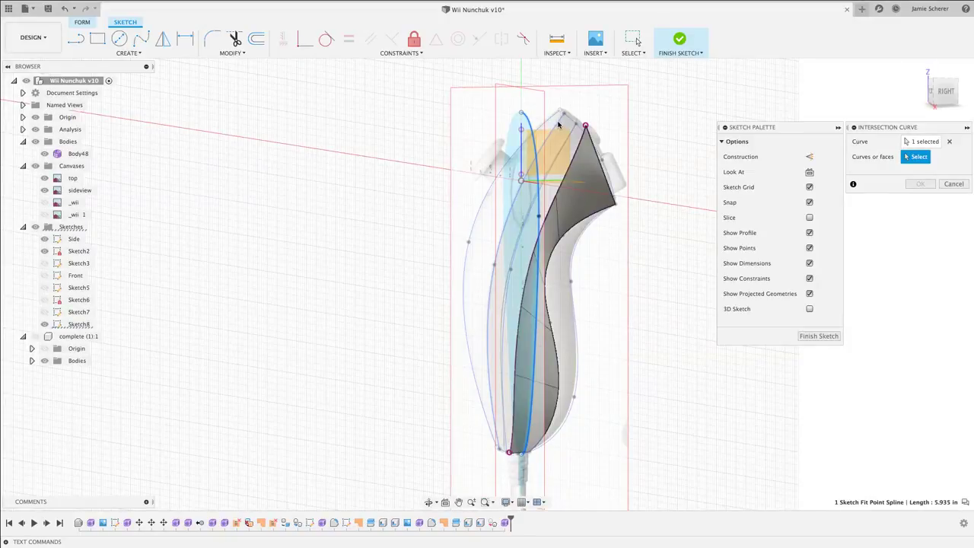
{"action": "left_click", "coordinate": [566, 129]}
{"action": "left_click", "coordinate": [920, 183]}
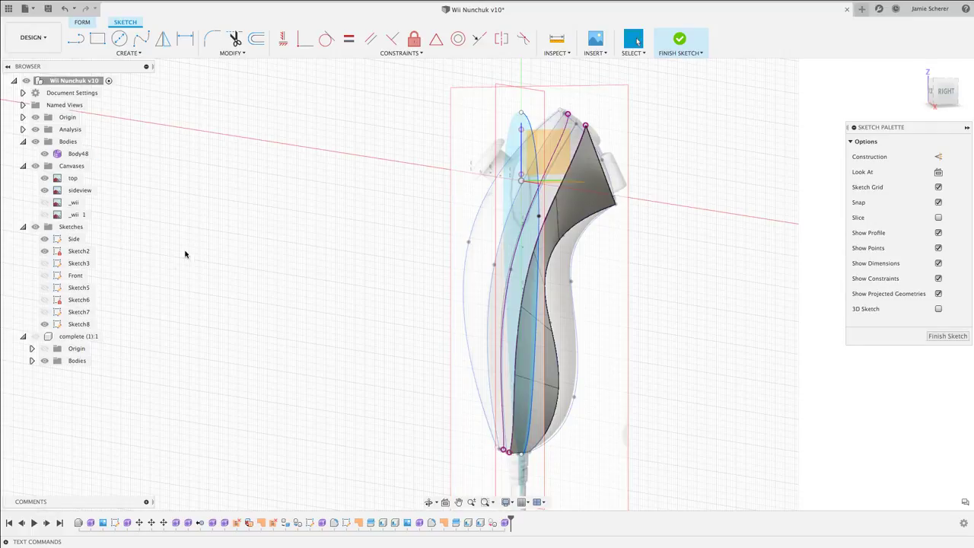
Finish Sketch8, toggle its visibility to check it, and hide the Side sketch.
{"action": "left_click", "coordinate": [680, 39]}
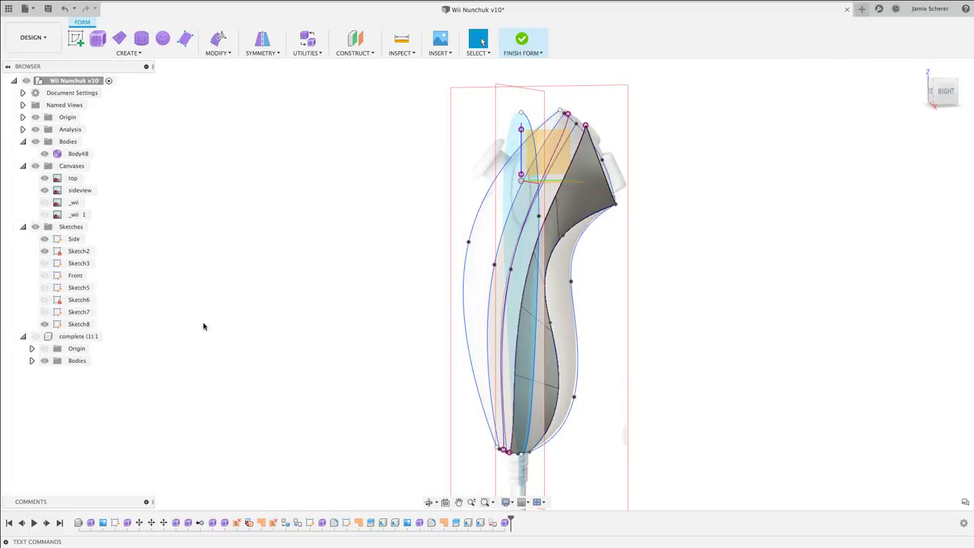
{"action": "left_click", "coordinate": [44, 324]}
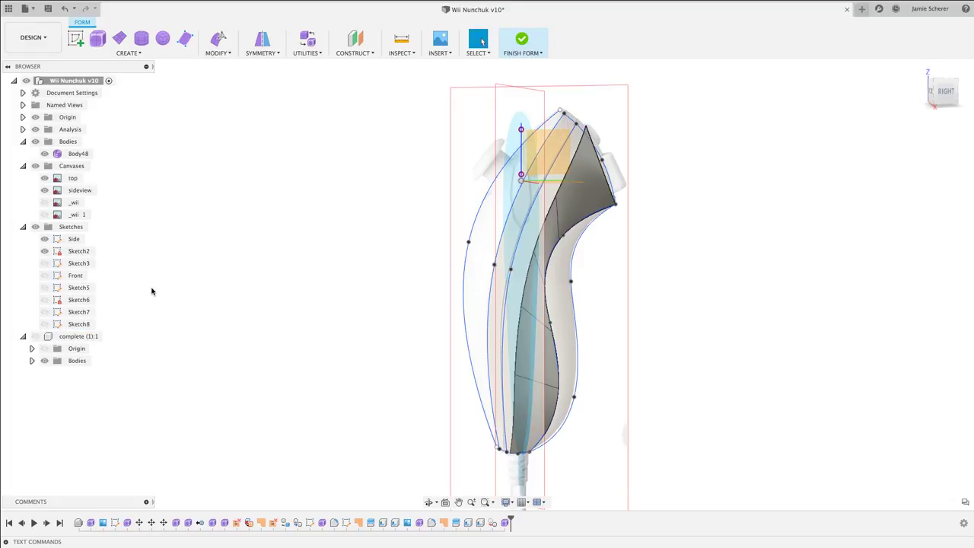
{"action": "left_click", "coordinate": [44, 324]}
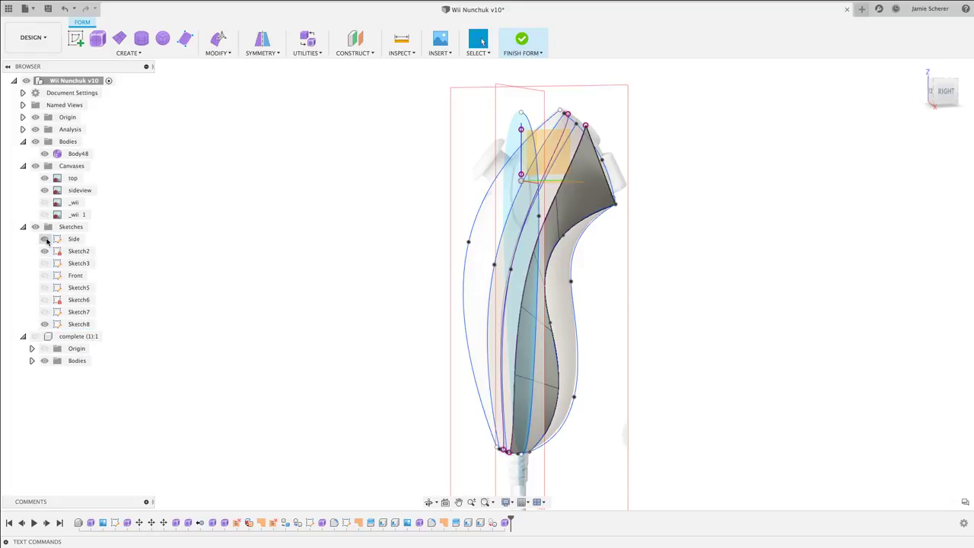
{"action": "left_click", "coordinate": [44, 239]}
{"action": "scroll", "coordinate": [659, 152], "scroll_direction": "up", "scroll_amount": 2}
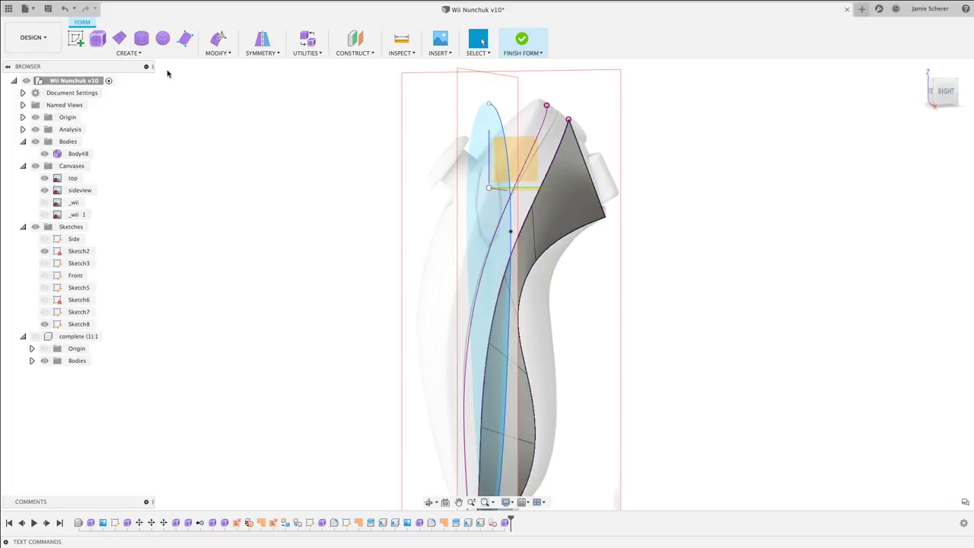
{"action": "left_click", "coordinate": [141, 54]}
Extrude the purple curve as a new T-spline body with direction set to One Side.
{"action": "left_click", "coordinate": [111, 164]}
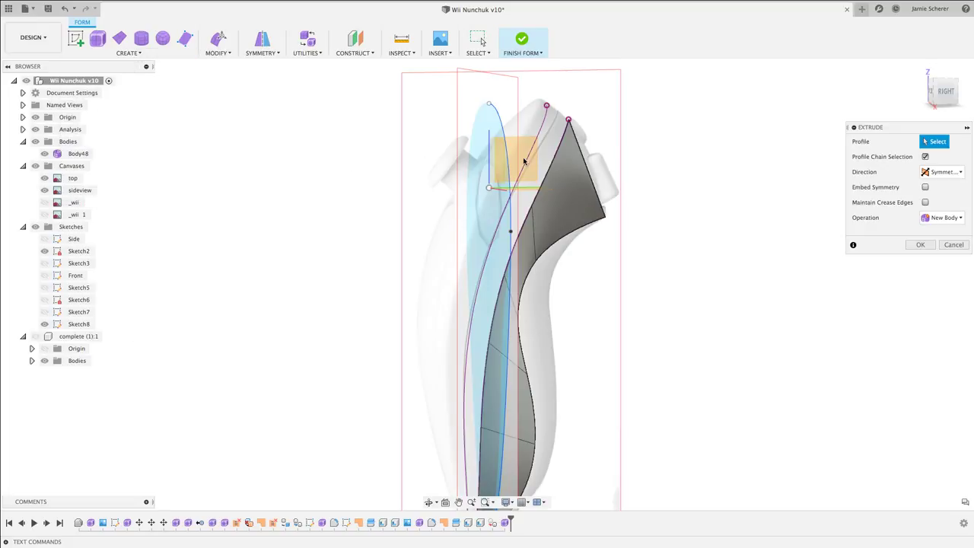
{"action": "left_click", "coordinate": [537, 142]}
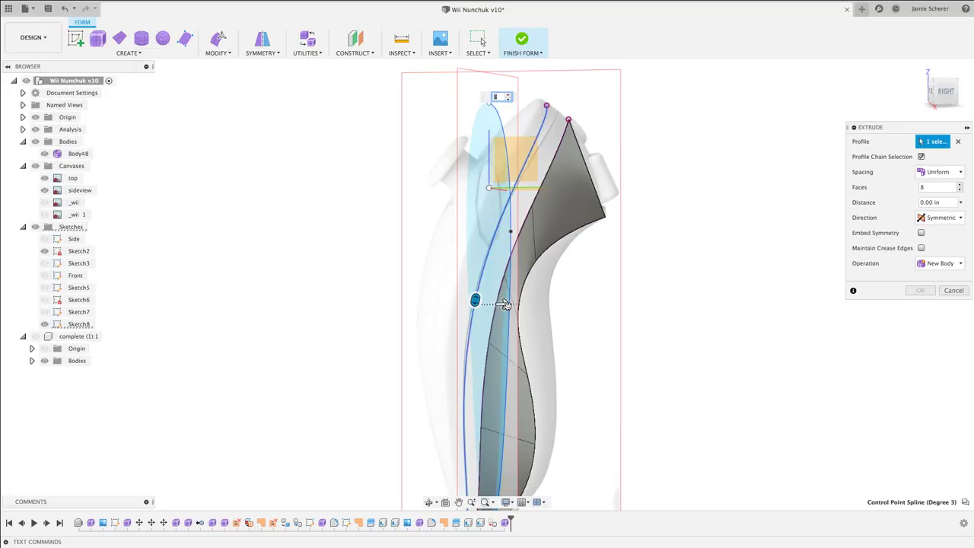
{"action": "left_click_drag", "start_coordinate": [475, 303], "coordinate": [445, 304]}
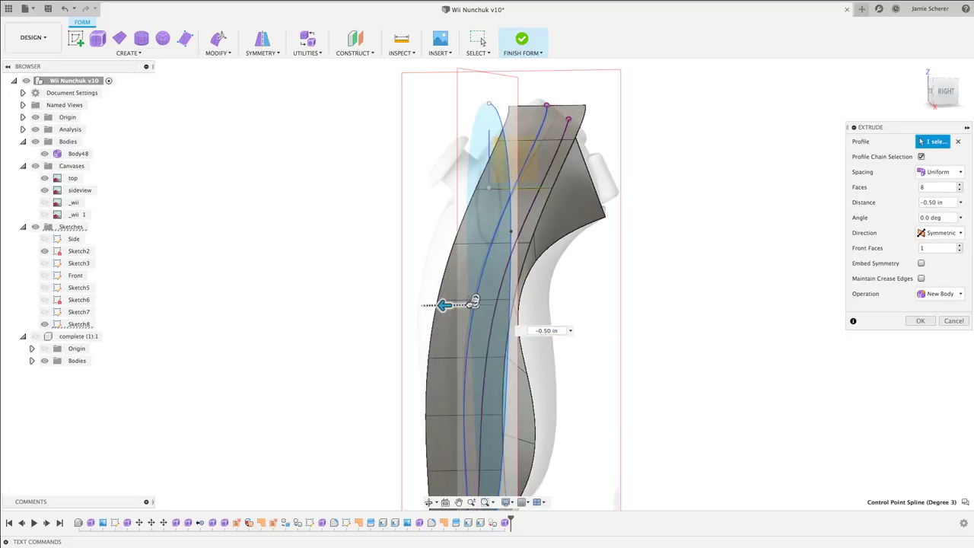
{"action": "left_click", "coordinate": [938, 233]}
{"action": "left_click", "coordinate": [938, 246]}
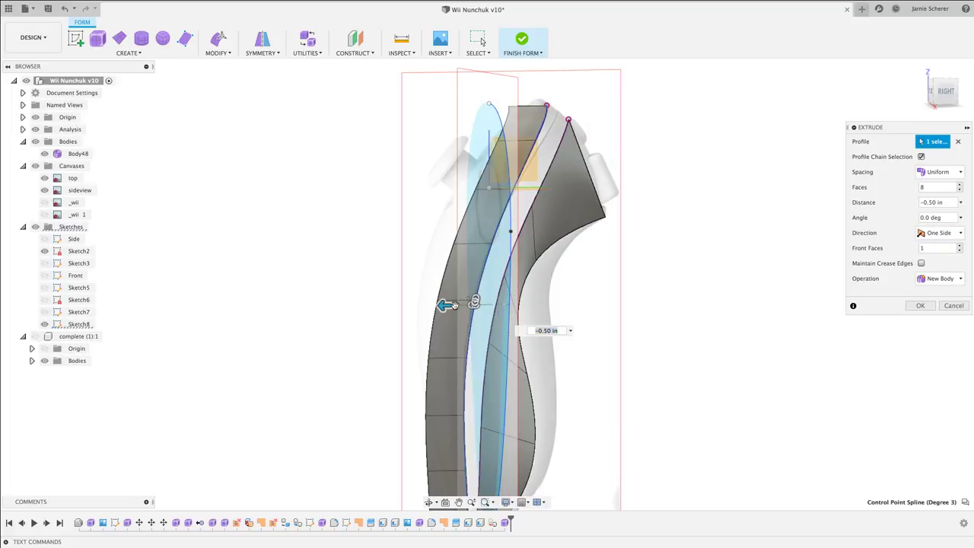
Drag the extrusion to -0.40 in on the opposite side and set Faces to 5.
{"action": "left_click_drag", "start_coordinate": [444, 305], "coordinate": [366, 306]}
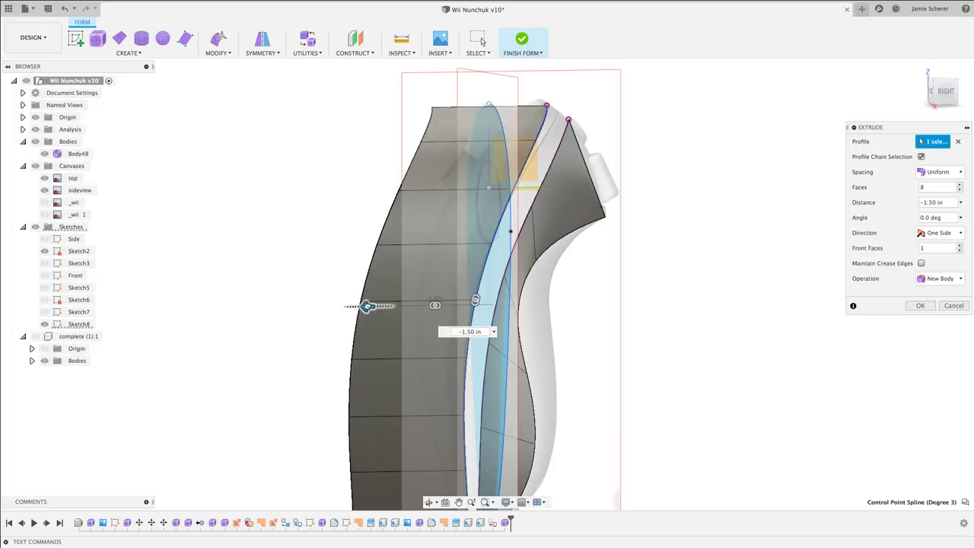
{"action": "left_click_drag", "start_coordinate": [365, 305], "coordinate": [534, 303]}
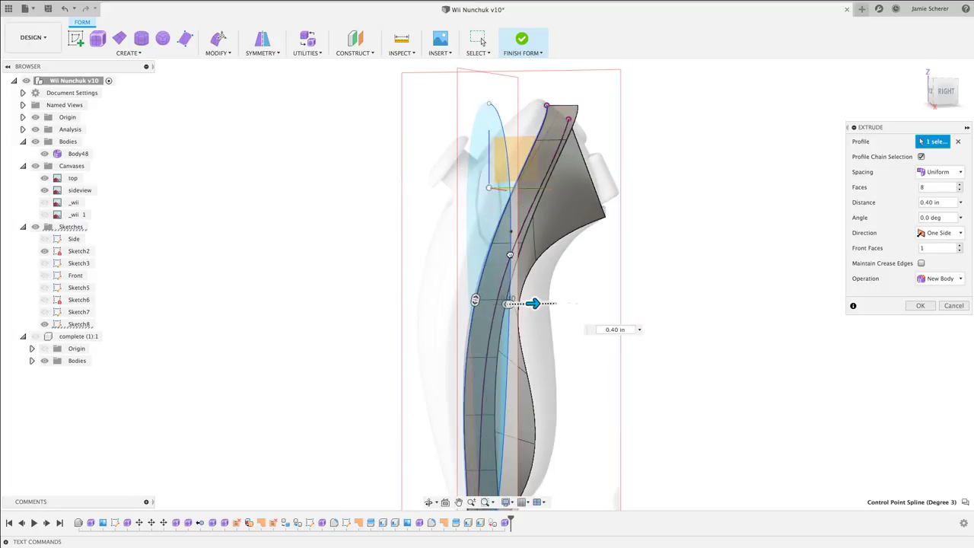
{"action": "left_click_drag", "start_coordinate": [510, 254], "coordinate": [455, 263]}
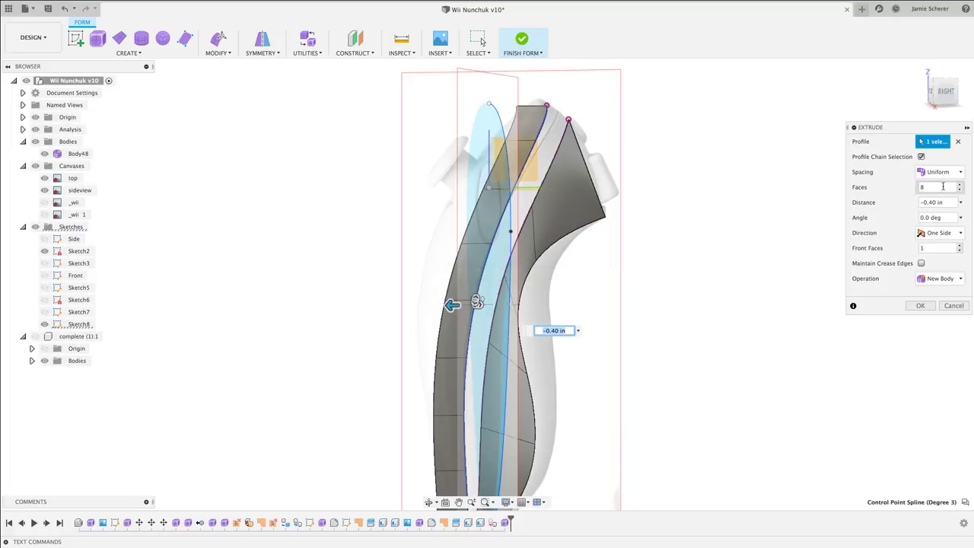
{"action": "left_click", "coordinate": [943, 187]}
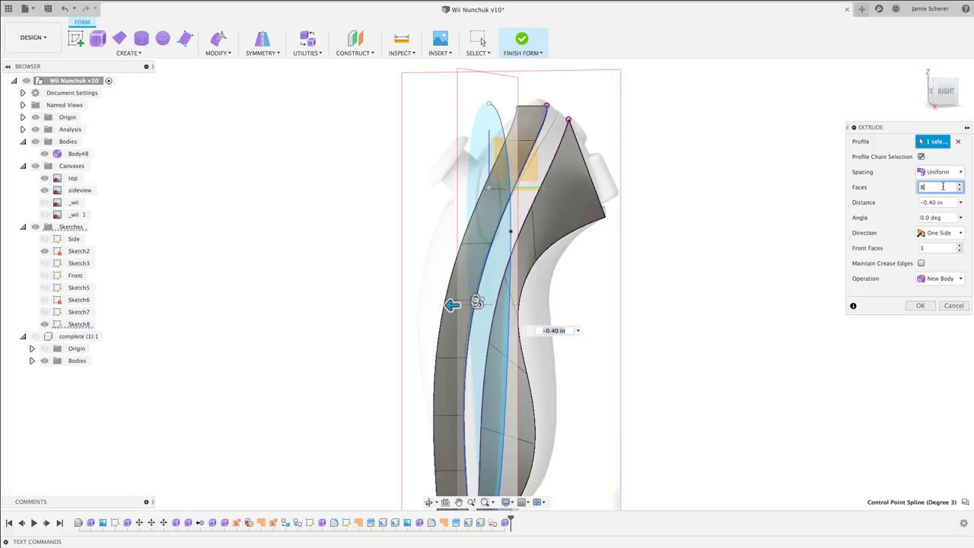
{"action": "left_click", "coordinate": [909, 191]}
{"action": "type", "text": "5"}
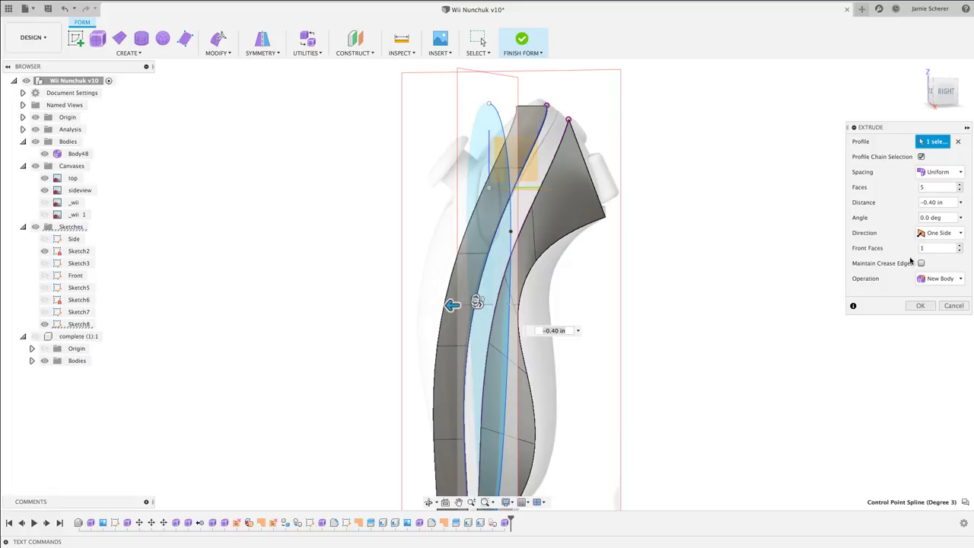
Confirm the -0.40 in, 5-face extrusion as Body49 and inspect its edge loops.
{"action": "left_click", "coordinate": [919, 305]}
{"action": "middle_click_drag", "start_coordinate": [681, 266], "coordinate": [684, 230], "text": "shift"}
{"action": "left_click", "coordinate": [510, 140]}
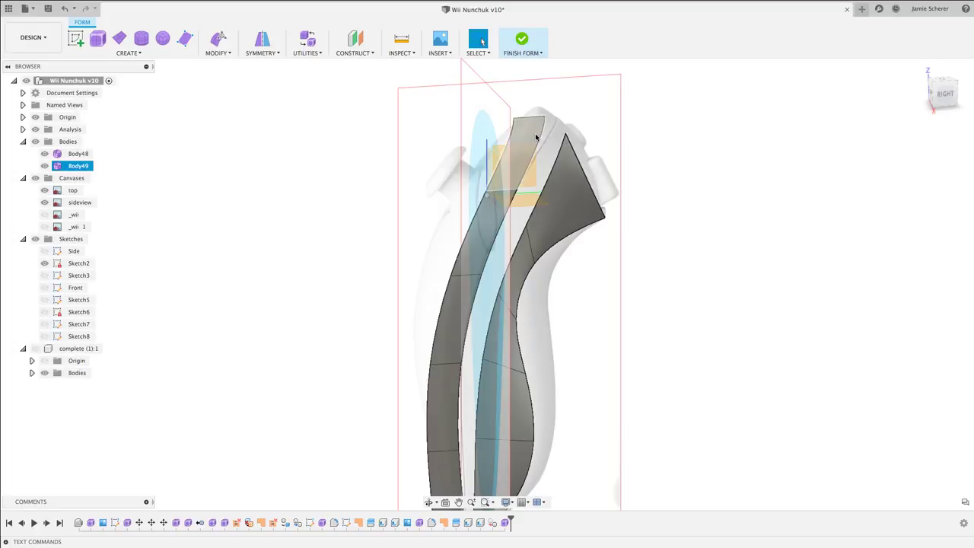
{"action": "double_click", "coordinate": [510, 140]}
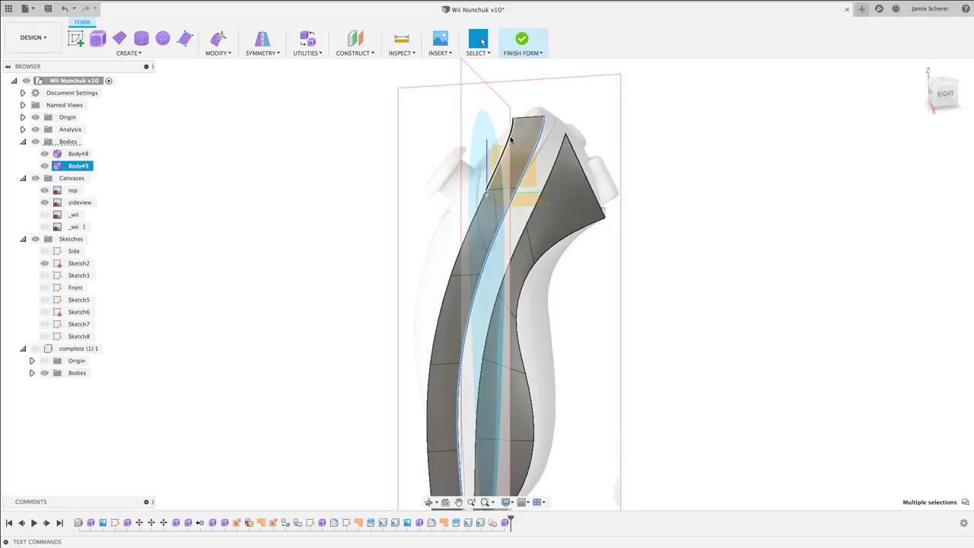
{"action": "double_click", "coordinate": [511, 140]}
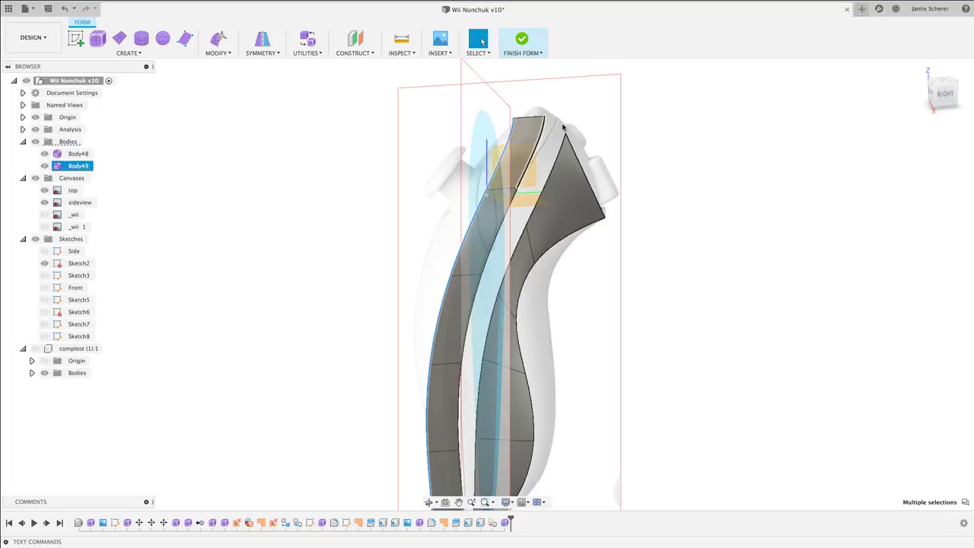
Start Weld Vertices and weld the top vertex pairs of the two strips.
{"action": "key", "text": "Escape"}
{"action": "type", "text": "s"}
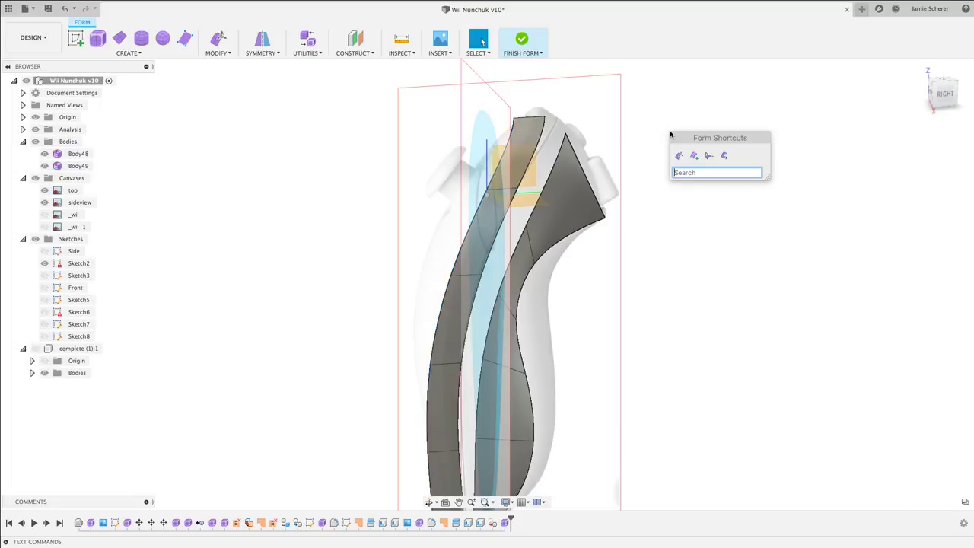
{"action": "type", "text": "weld"}
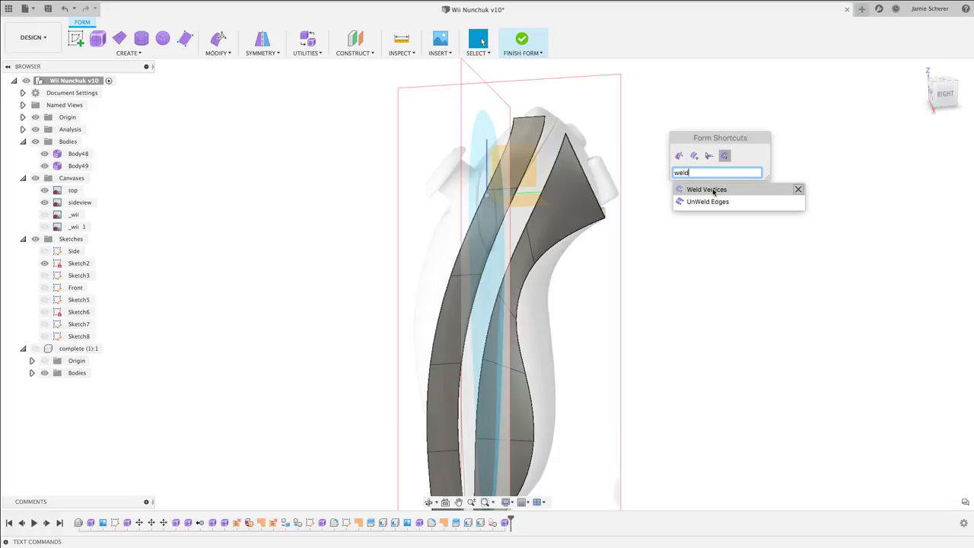
{"action": "left_click", "coordinate": [713, 192]}
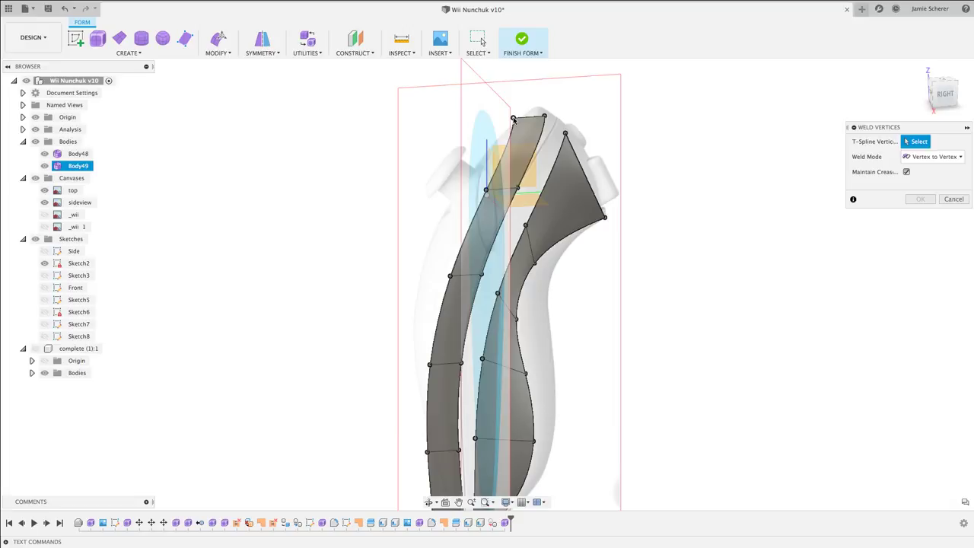
{"action": "left_click", "coordinate": [514, 120]}
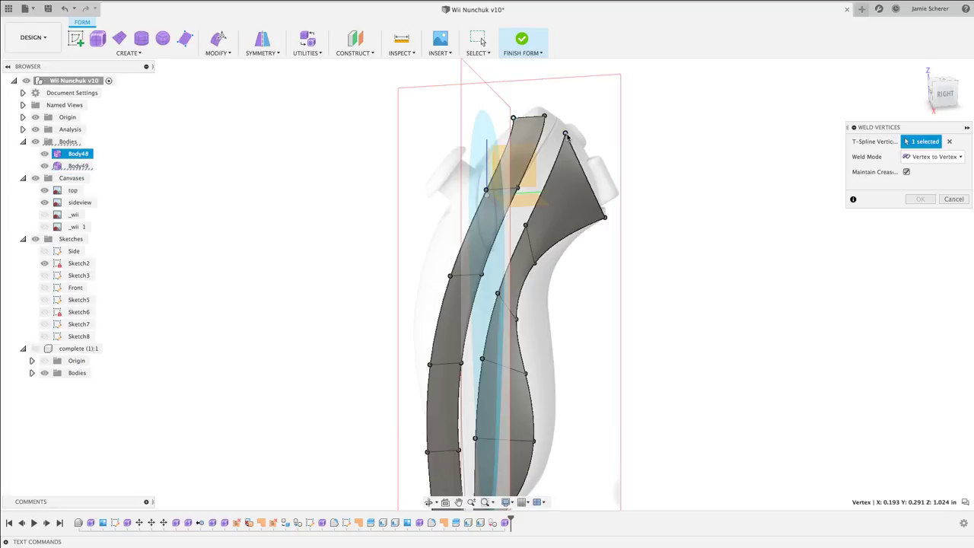
{"action": "left_click", "coordinate": [565, 135]}
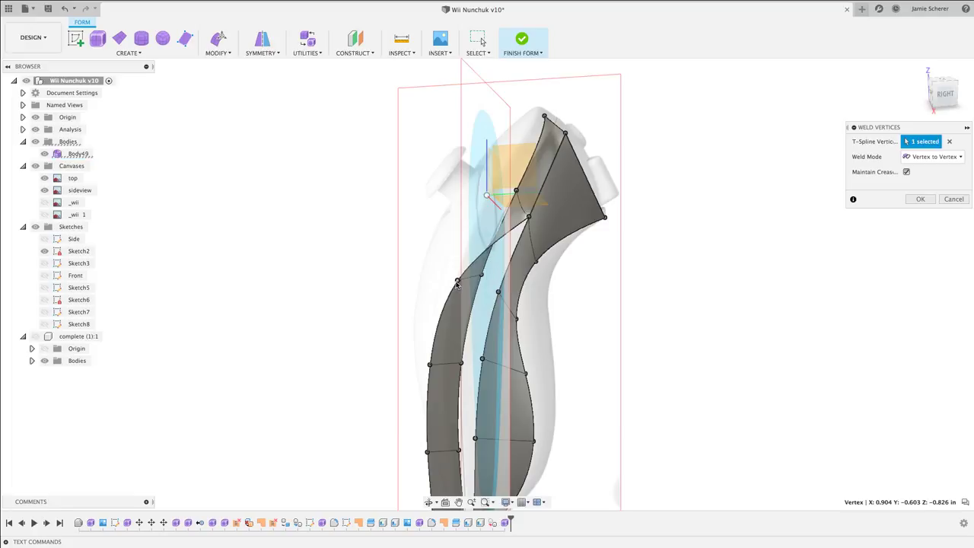
{"action": "left_click", "coordinate": [498, 291]}
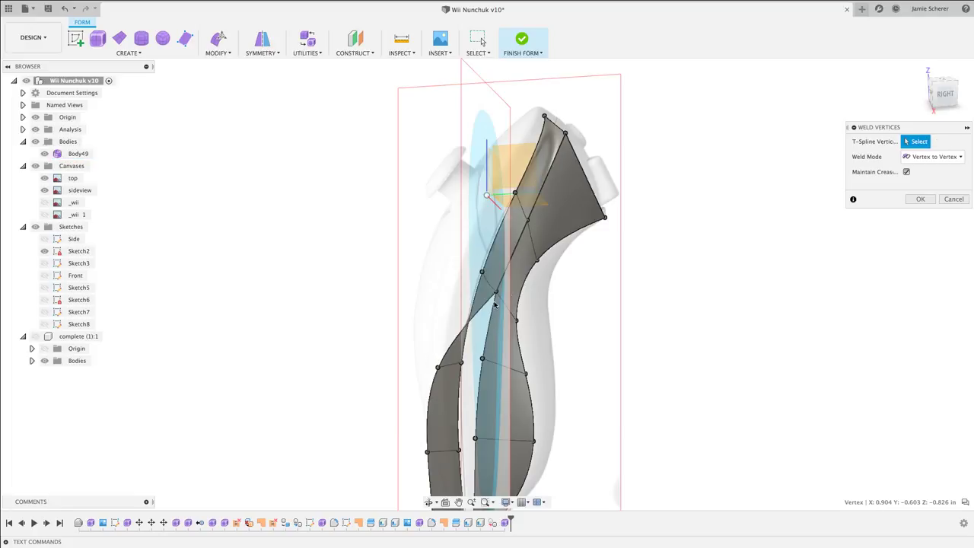
Weld the remaining lower vertex pairs, closing the gap between the strips.
{"action": "left_click", "coordinate": [438, 371]}
{"action": "left_click", "coordinate": [482, 358]}
{"action": "middle_click_drag", "start_coordinate": [457, 456], "coordinate": [455, 397]}
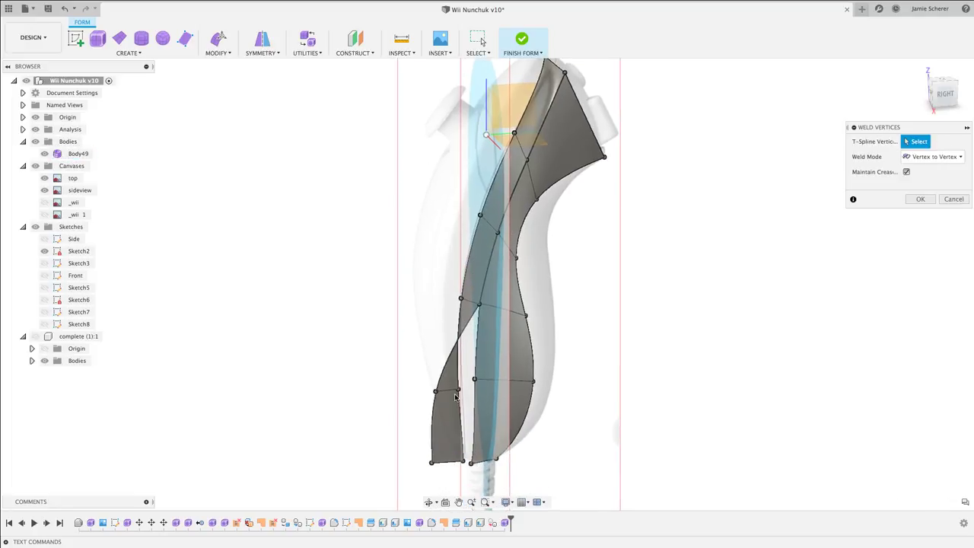
{"action": "left_click", "coordinate": [436, 391]}
{"action": "left_click", "coordinate": [474, 379]}
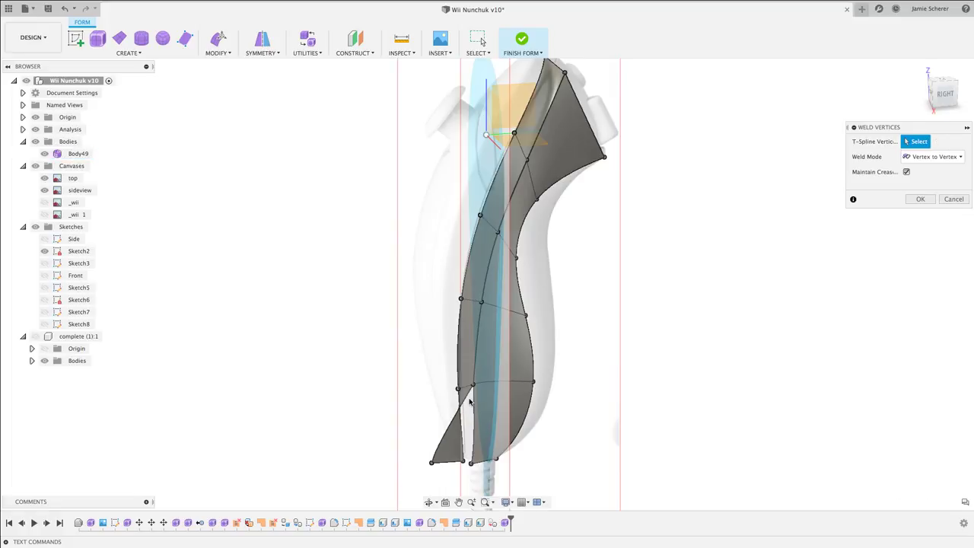
{"action": "left_click", "coordinate": [431, 462]}
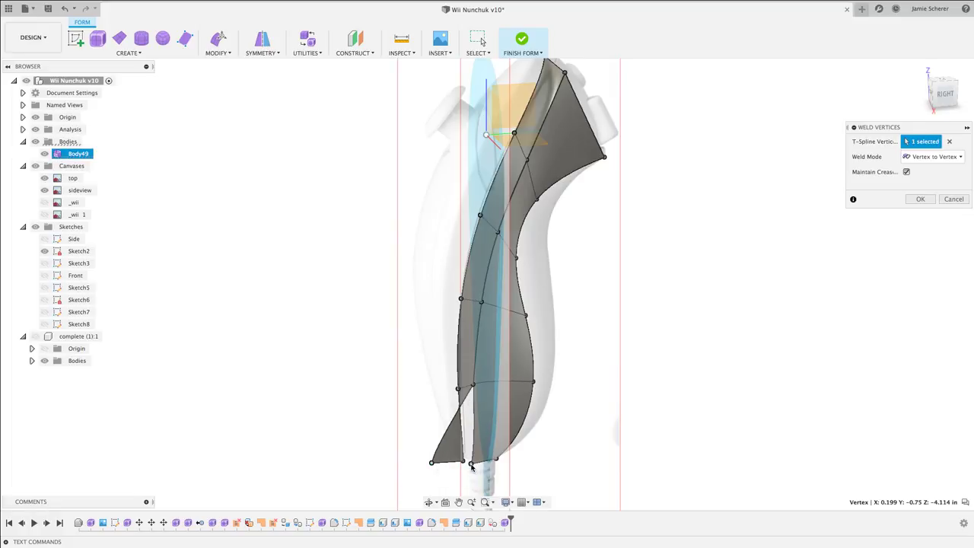
{"action": "left_click", "coordinate": [471, 464]}
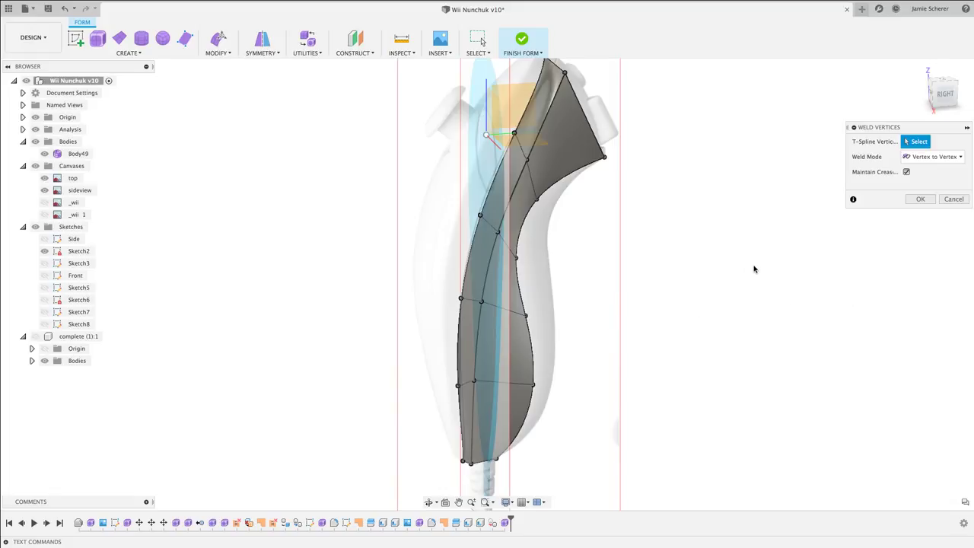
{"action": "middle_click_drag", "start_coordinate": [754, 269], "coordinate": [705, 261], "text": "shift"}
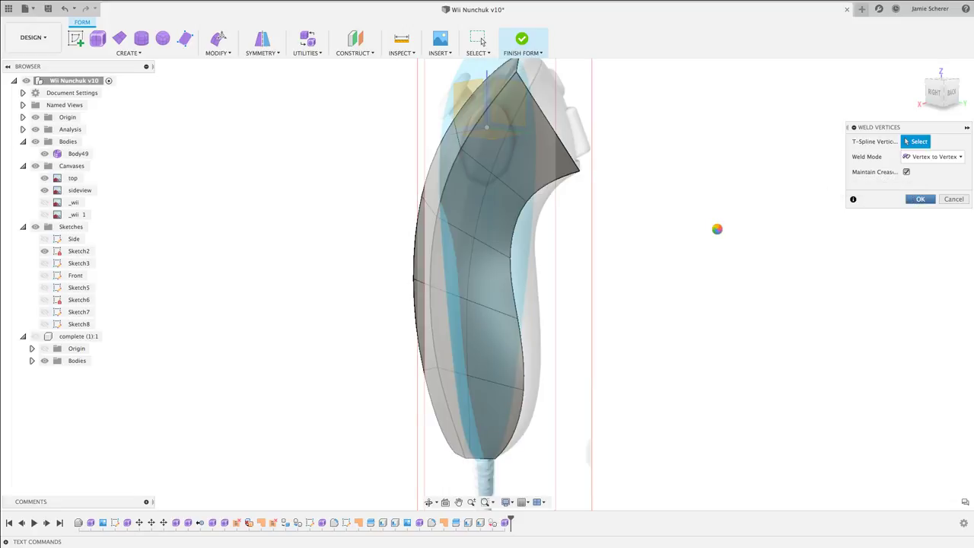
Try uncreasing the left side edge loop, then cancel to keep its creases.
{"action": "double_click", "coordinate": [500, 98]}
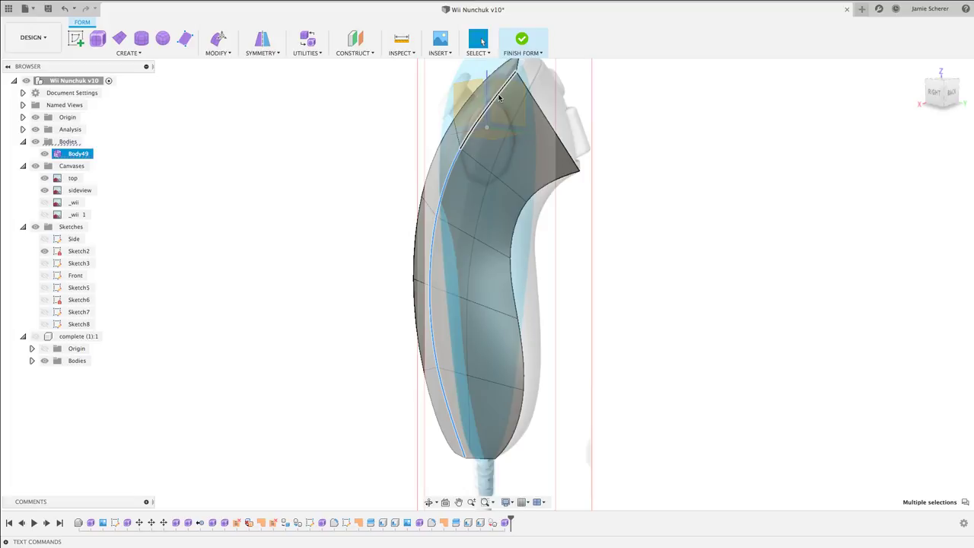
{"action": "right_click", "coordinate": [500, 97]}
{"action": "left_click", "coordinate": [487, 203]}
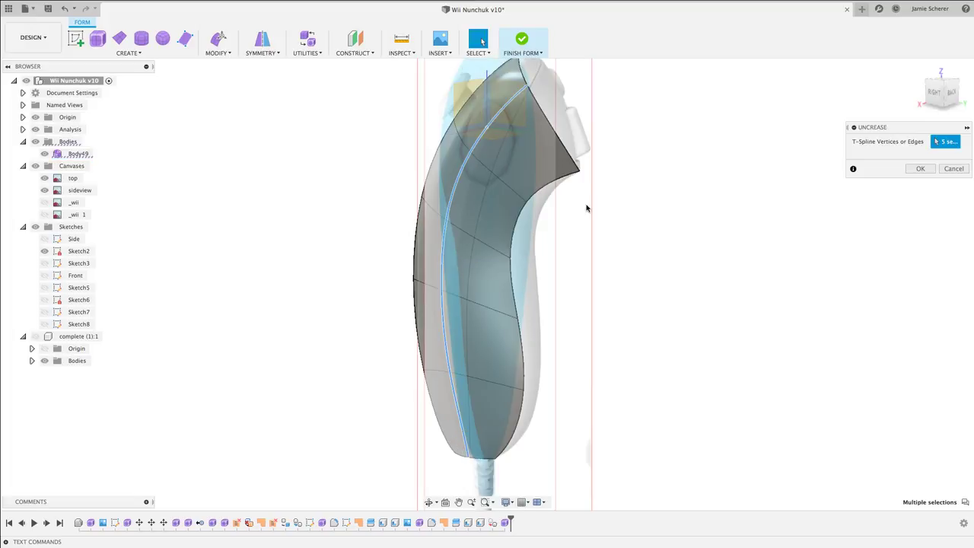
{"action": "mouse_move", "coordinate": [564, 206]}
{"action": "middle_mouse_down", "text": "shift"}
{"action": "mouse_move", "coordinate": [575, 218]}
{"action": "mouse_move", "coordinate": [604, 217]}
{"action": "mouse_move", "coordinate": [636, 191]}
{"action": "mouse_move", "coordinate": [528, 196]}
{"action": "mouse_move", "coordinate": [580, 202]}
{"action": "middle_mouse_up", "text": "shift"}
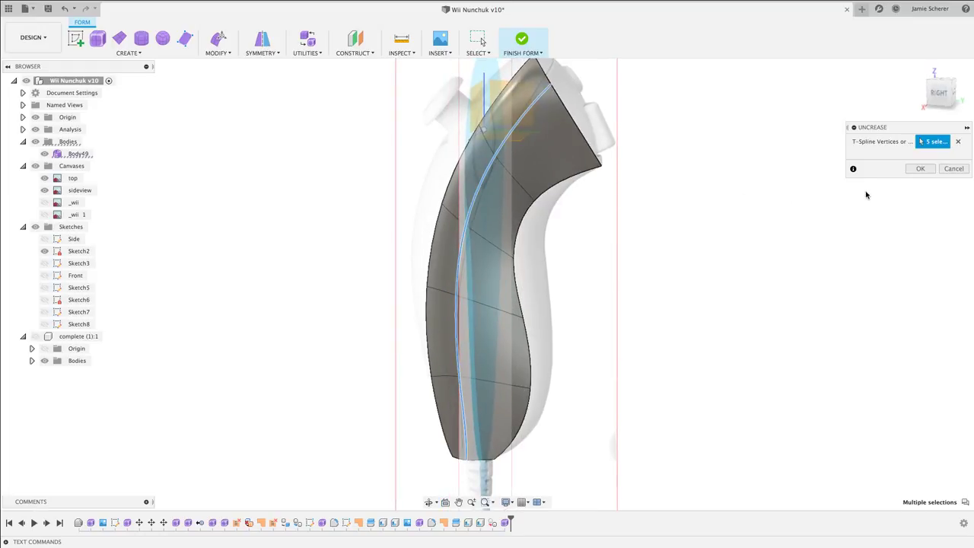
{"action": "left_click", "coordinate": [952, 169]}
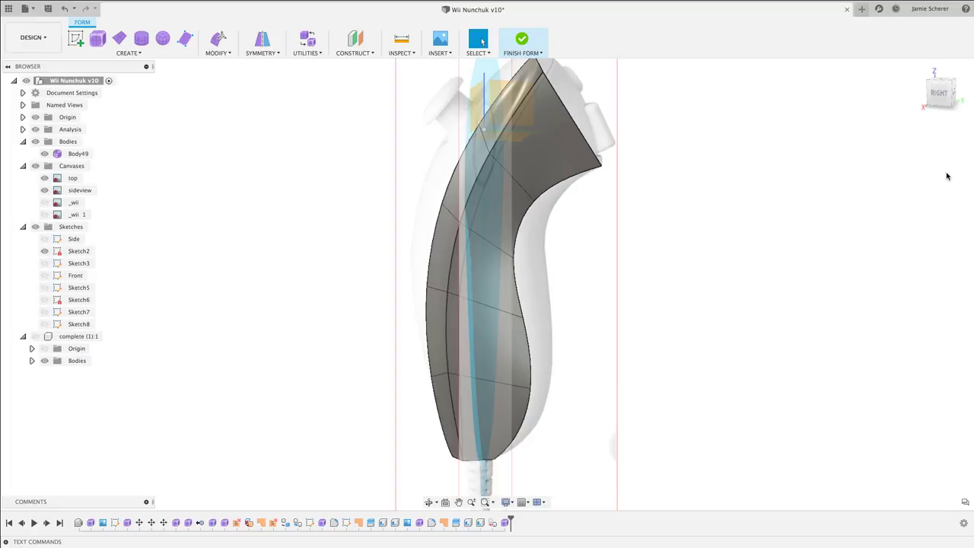
Extrude the Side sketch spline 1.00 in with 5 faces as new body Body50.
{"action": "left_click", "coordinate": [940, 93]}
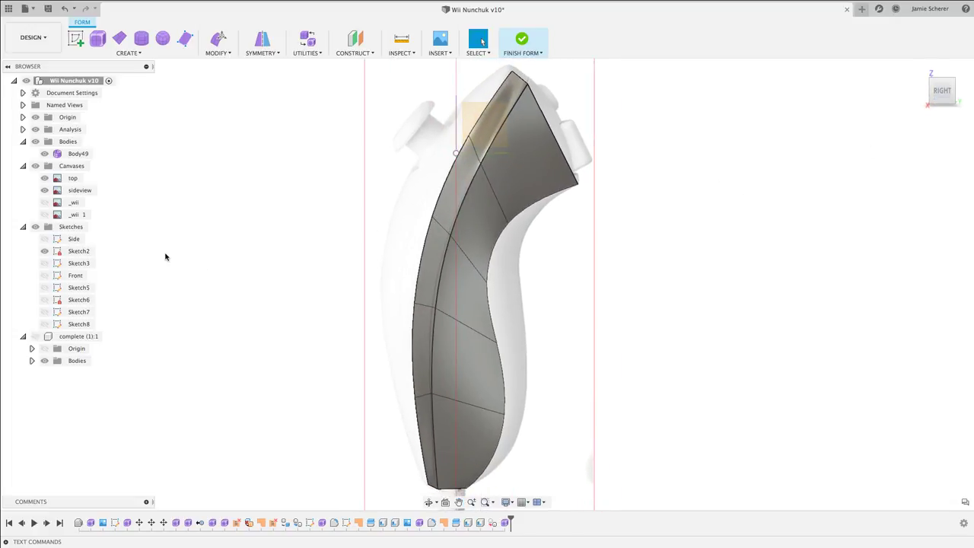
{"action": "left_click", "coordinate": [45, 240]}
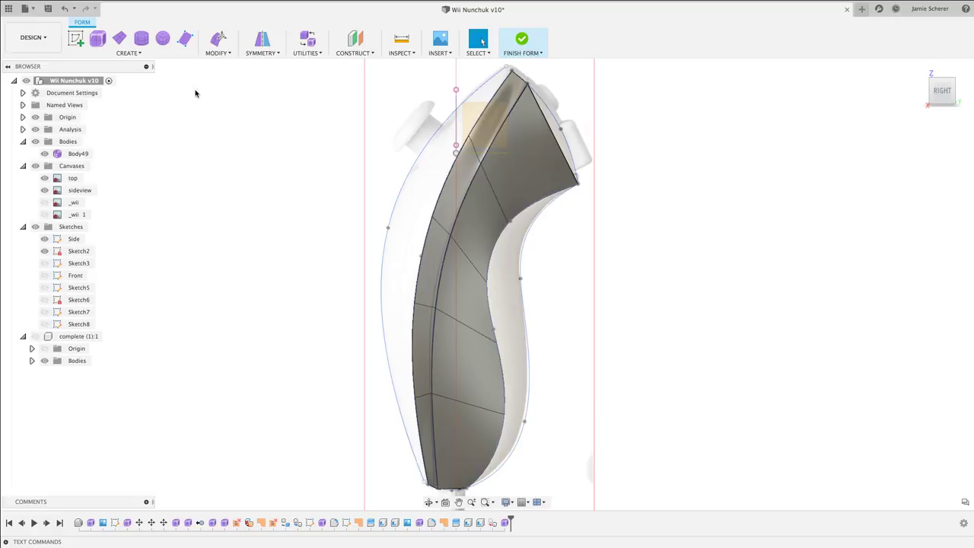
{"action": "left_click", "coordinate": [130, 53]}
{"action": "left_click", "coordinate": [95, 161]}
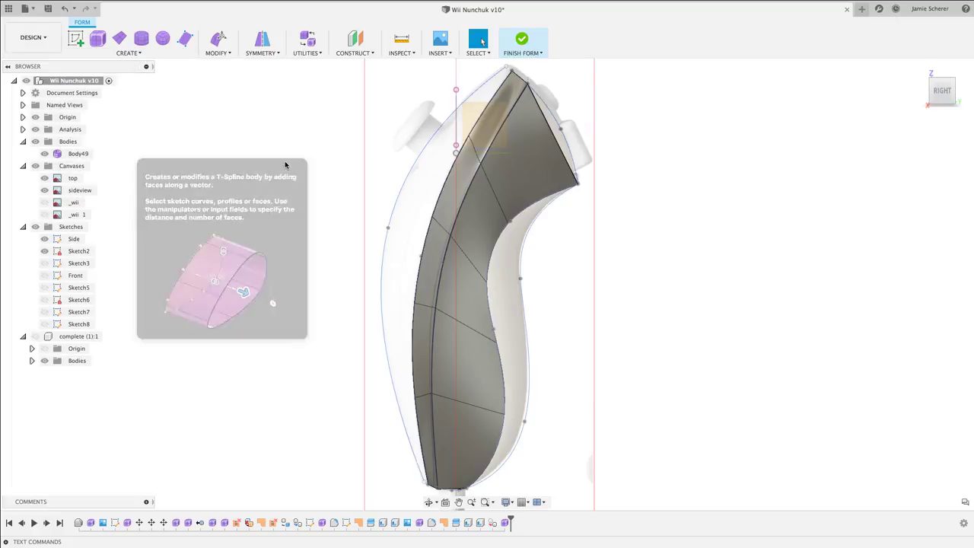
{"action": "left_click", "coordinate": [416, 164]}
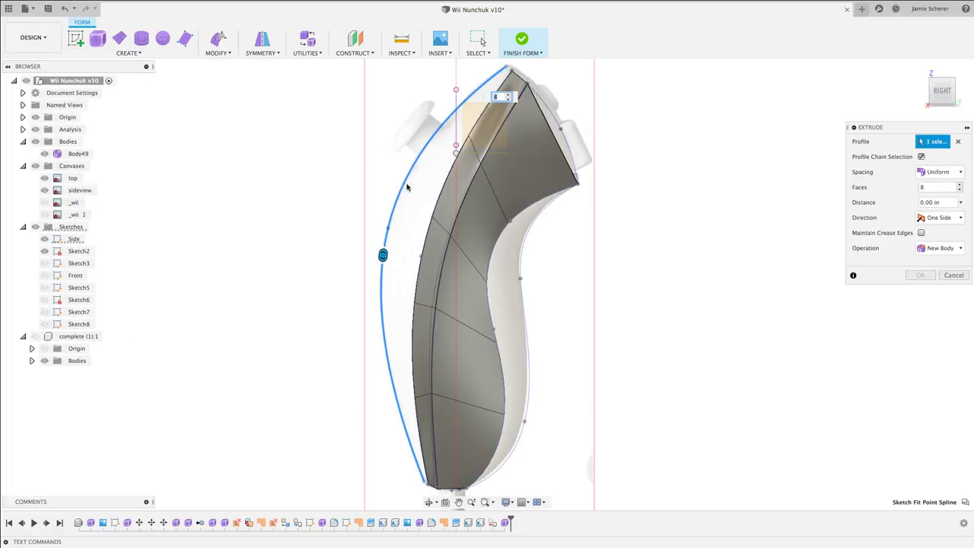
{"action": "middle_click_drag", "start_coordinate": [375, 184], "coordinate": [436, 267], "text": "shift"}
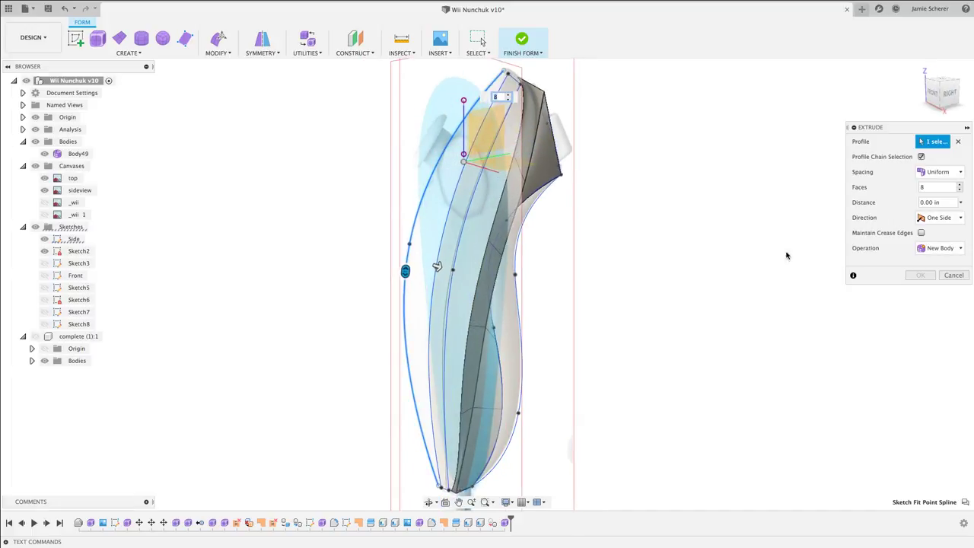
{"action": "left_click_drag", "start_coordinate": [436, 267], "coordinate": [487, 280]}
{"action": "left_click", "coordinate": [954, 186]}
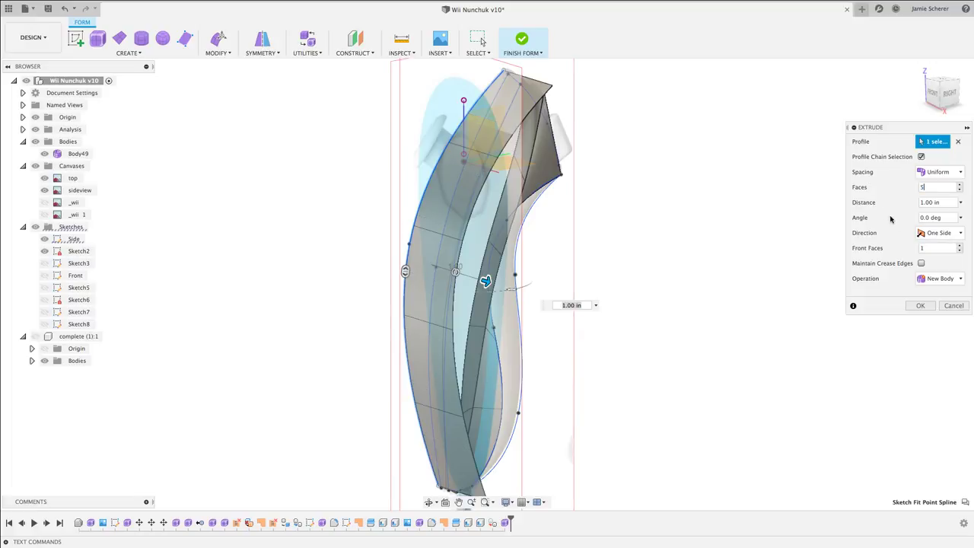
{"action": "left_click", "coordinate": [922, 307]}
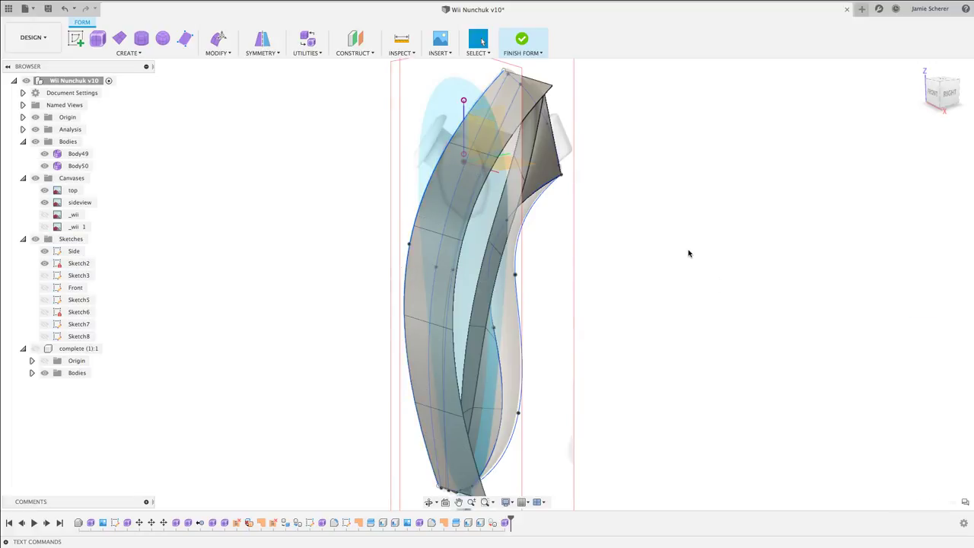
Weld the new strip's top and upper-left vertices to the existing surface.
{"action": "type", "text": "swel"}
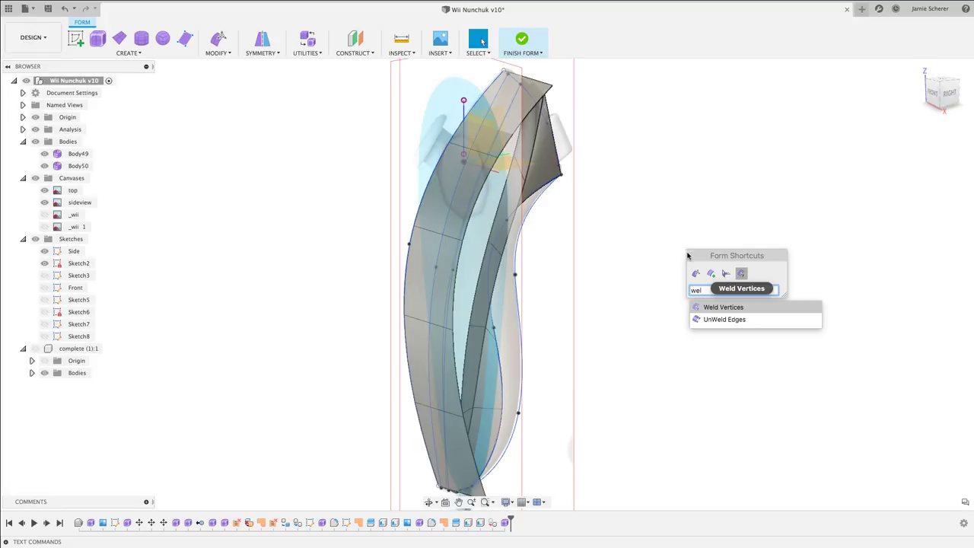
{"action": "left_click", "coordinate": [728, 308]}
{"action": "scroll", "coordinate": [539, 85], "scroll_direction": "up", "scroll_amount": 3}
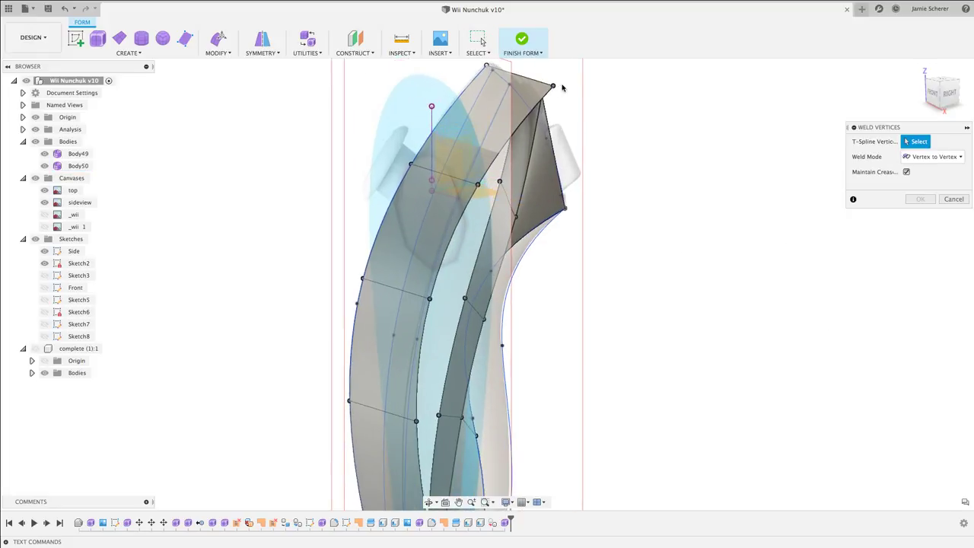
{"action": "left_click", "coordinate": [552, 86]}
{"action": "middle_click_drag", "start_coordinate": [561, 114], "coordinate": [487, 76], "text": "shift"}
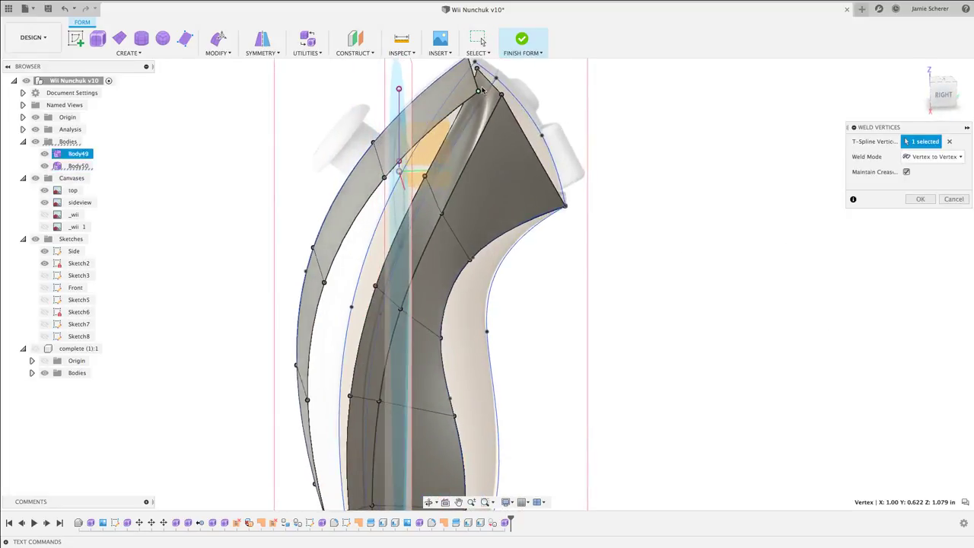
{"action": "left_click", "coordinate": [475, 70]}
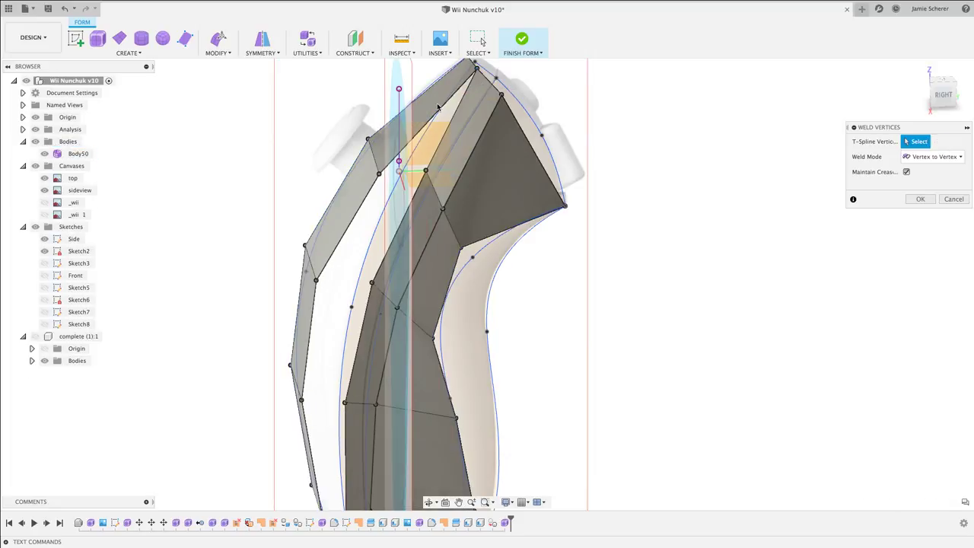
{"action": "left_click", "coordinate": [379, 175]}
{"action": "left_click", "coordinate": [426, 172]}
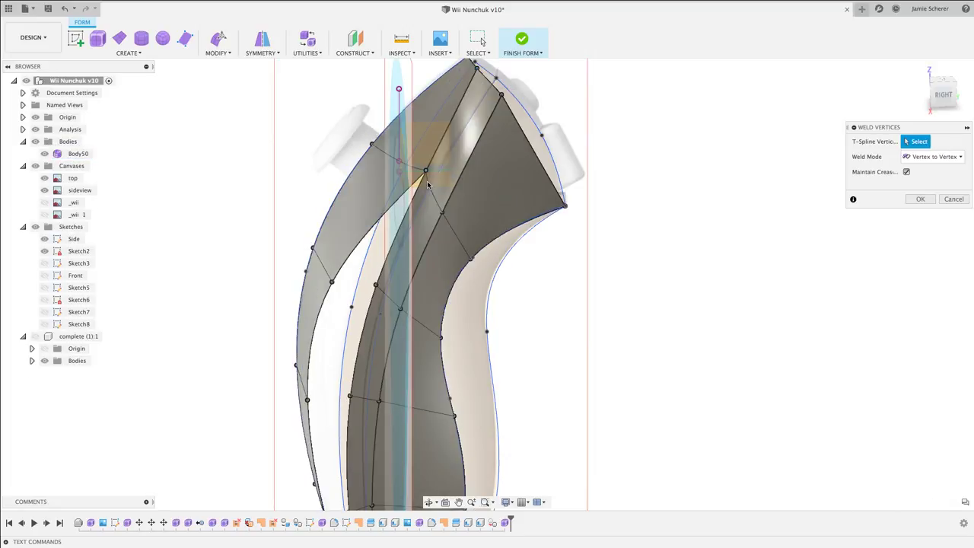
{"action": "left_click", "coordinate": [332, 282]}
{"action": "left_click", "coordinate": [375, 285]}
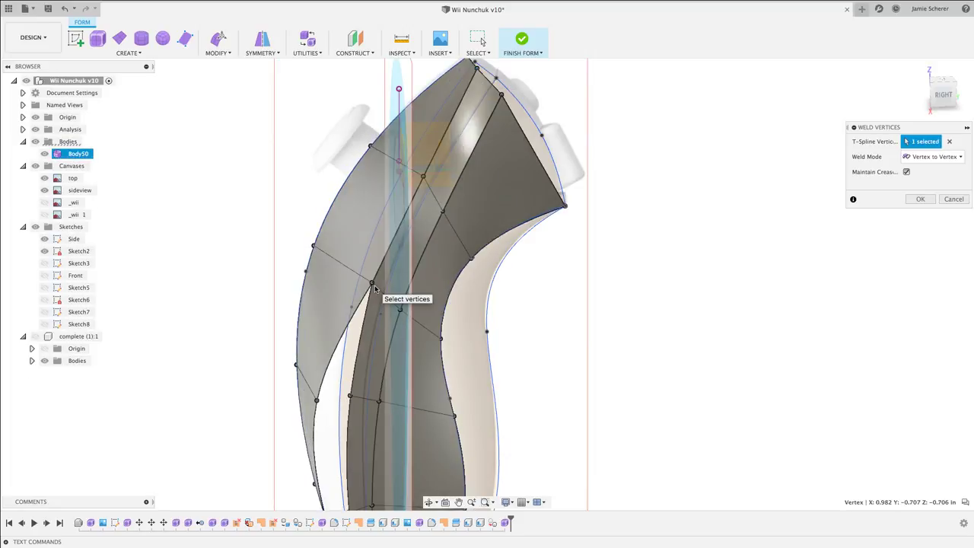
Weld the lower vertex pairs in Vertex to Vertex mode and finish welding.
{"action": "left_click", "coordinate": [935, 157]}
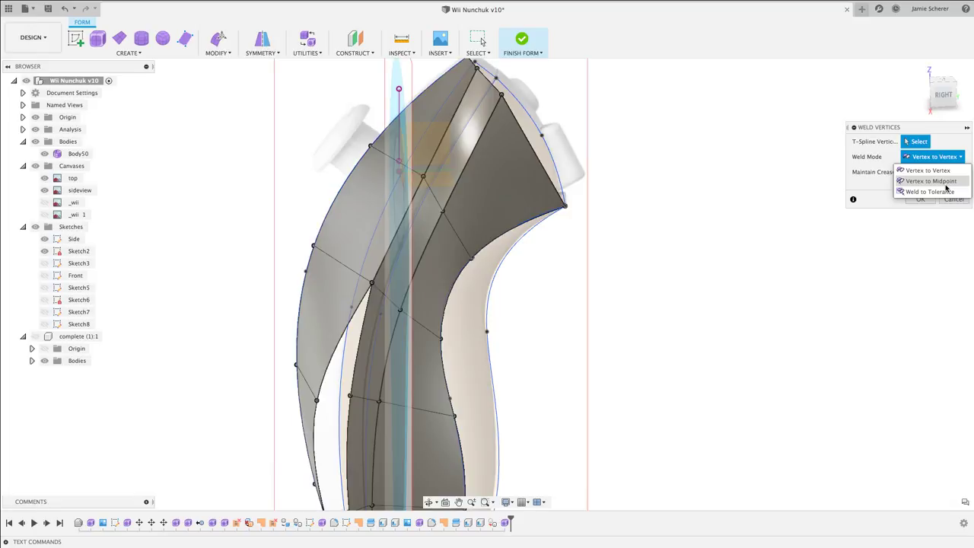
{"action": "left_click", "coordinate": [943, 172]}
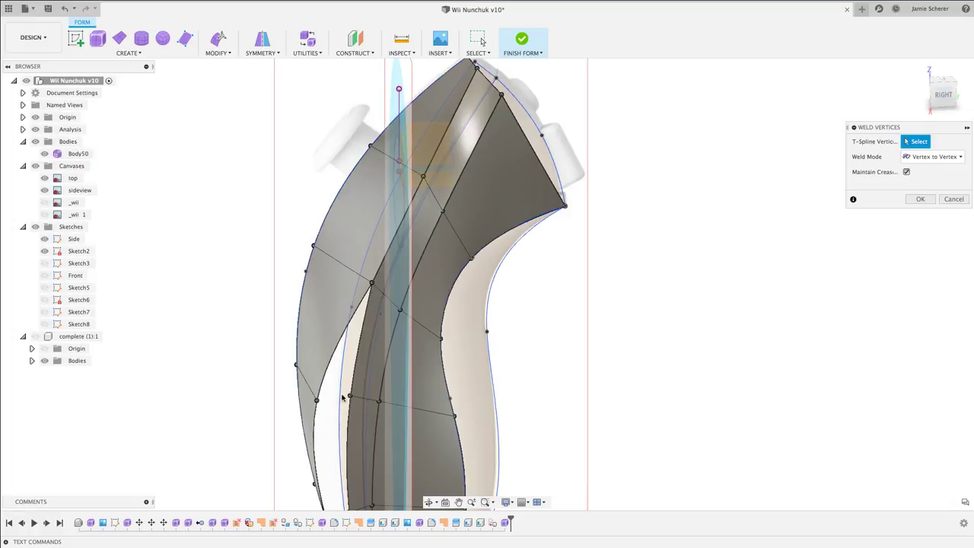
{"action": "left_click", "coordinate": [315, 401]}
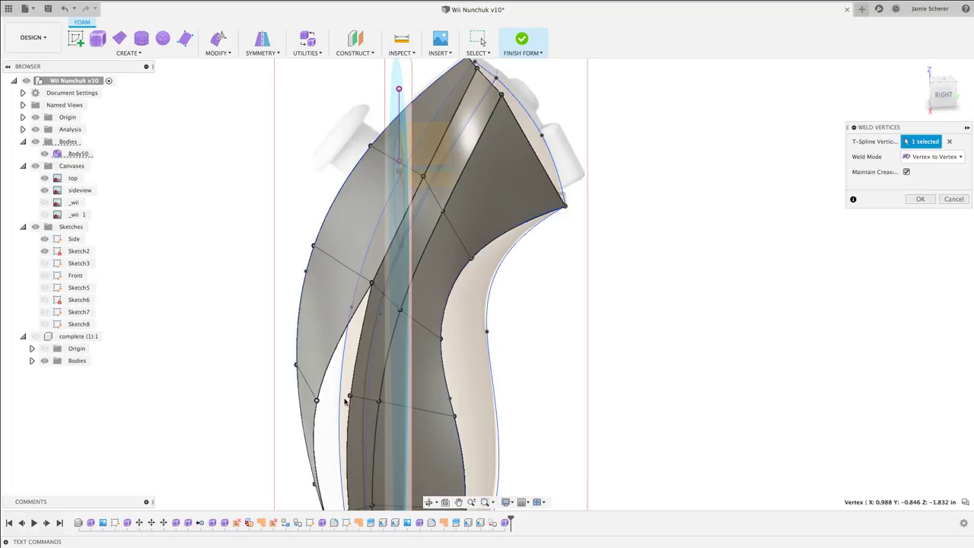
{"action": "left_click", "coordinate": [349, 396]}
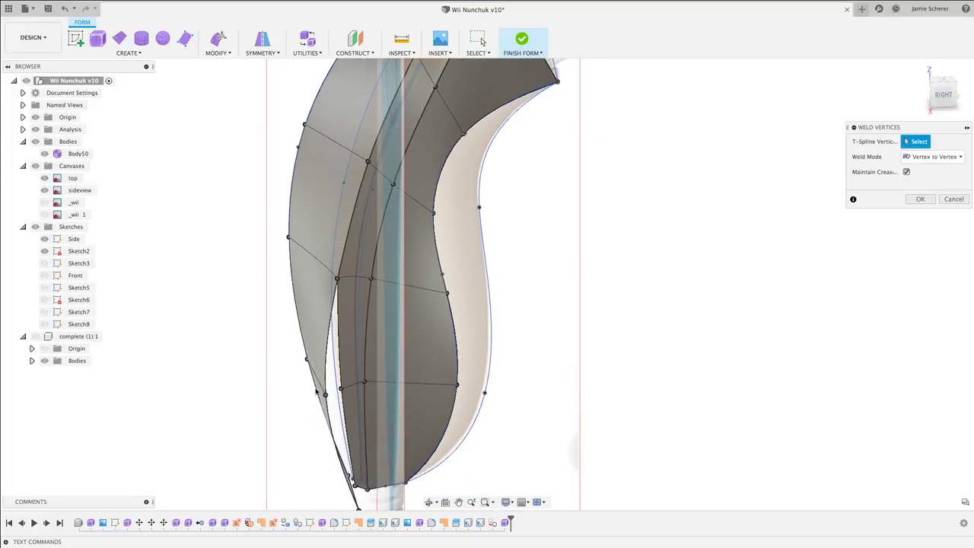
{"action": "left_click", "coordinate": [325, 397]}
{"action": "left_click", "coordinate": [343, 394]}
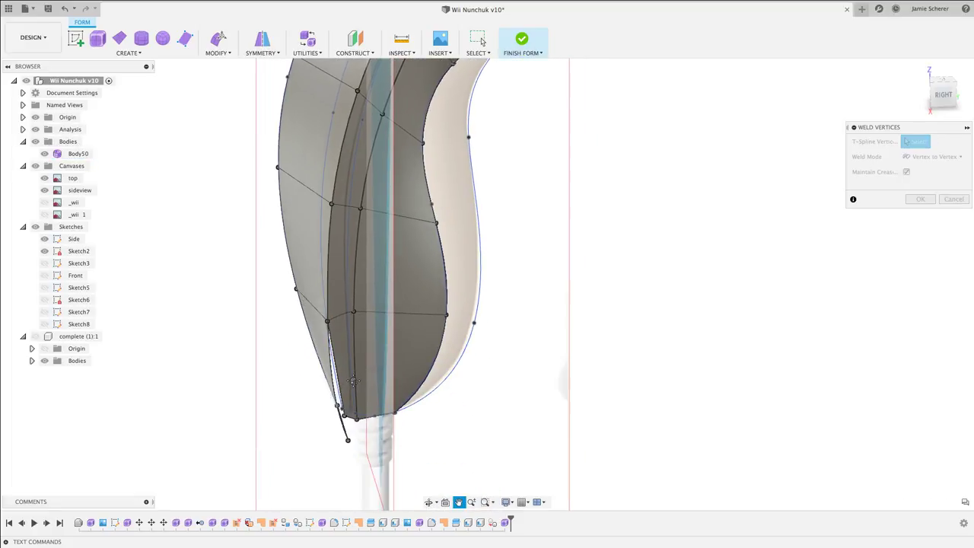
{"action": "scroll", "coordinate": [352, 435], "scroll_direction": "up", "scroll_amount": 2}
{"action": "left_click", "coordinate": [347, 434]}
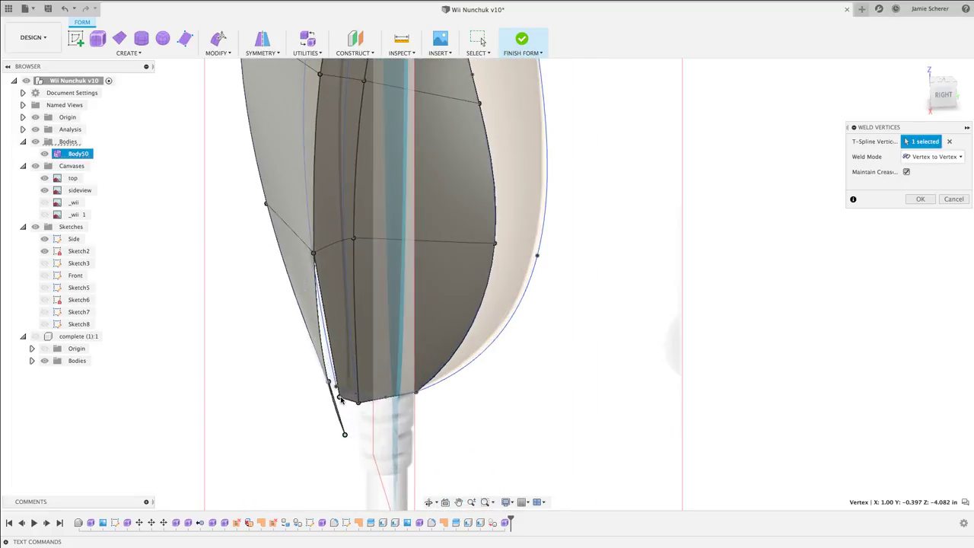
{"action": "left_click", "coordinate": [341, 397]}
{"action": "scroll", "coordinate": [393, 403], "scroll_direction": "down", "scroll_amount": 5}
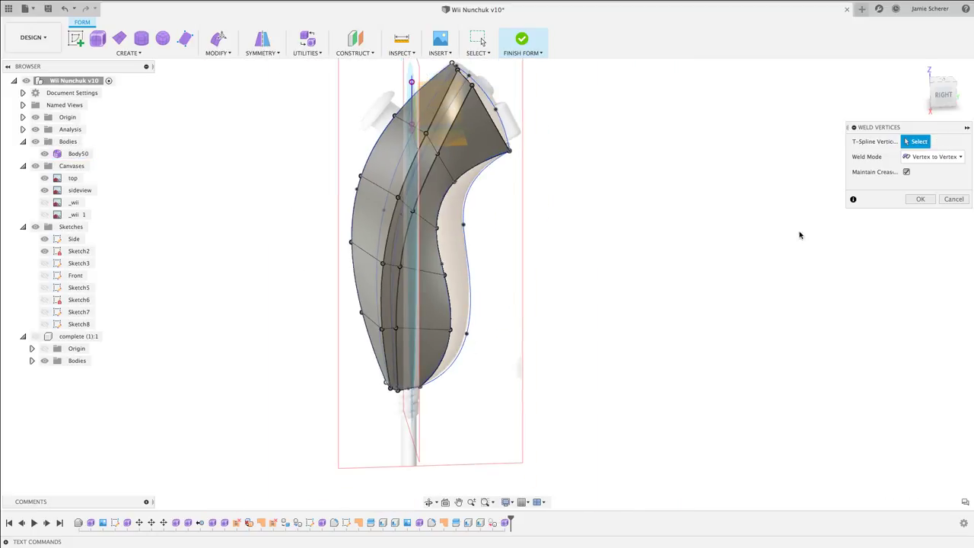
{"action": "left_click", "coordinate": [918, 199]}
{"action": "left_click", "coordinate": [942, 92]}
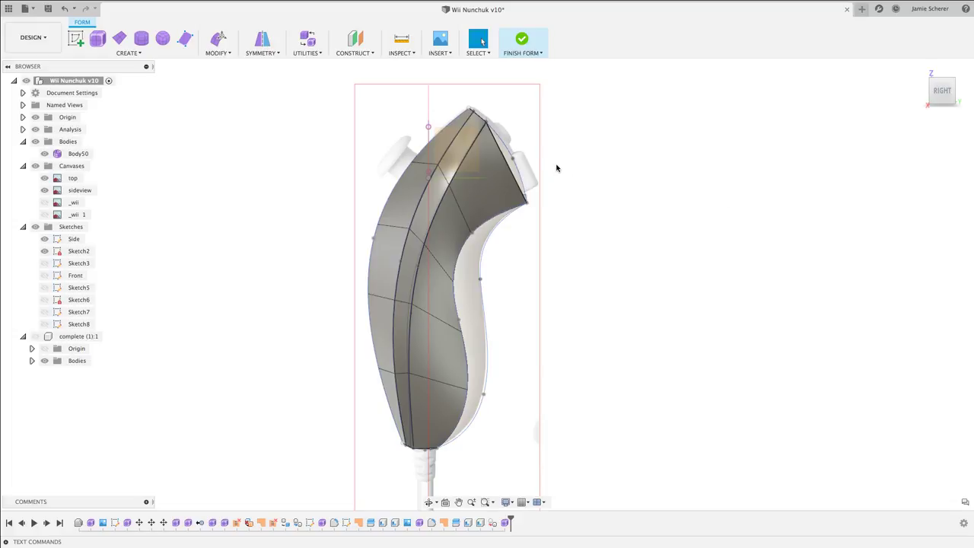
Orbit the nunchuk to a front view and show the Symmetry options list.
{"action": "middle_click_drag", "start_coordinate": [576, 224], "coordinate": [647, 230], "text": "shift"}
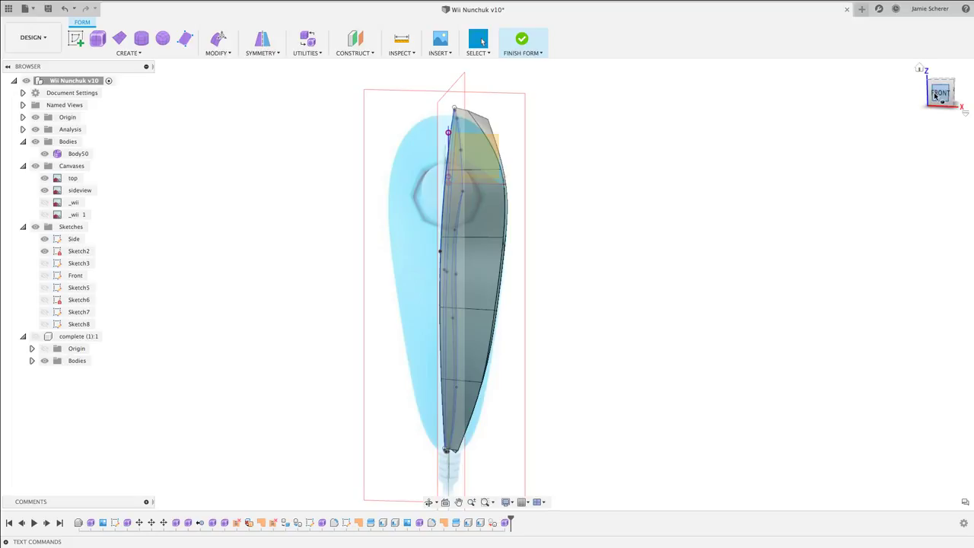
{"action": "left_click", "coordinate": [267, 53]}
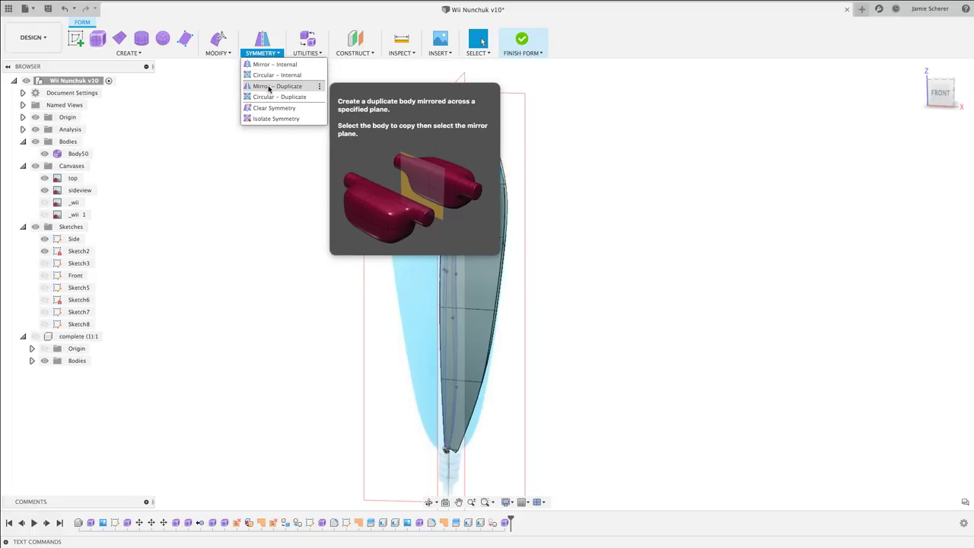
Mirror-duplicate Body50 across its flat side face with Weld enabled.
{"action": "left_click", "coordinate": [268, 86]}
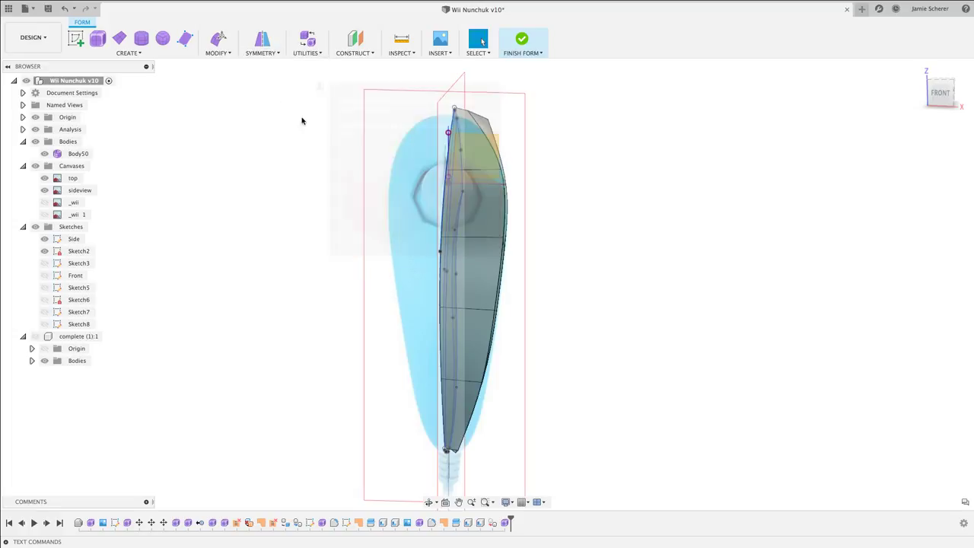
{"action": "left_click", "coordinate": [506, 273]}
{"action": "middle_click_drag", "start_coordinate": [793, 193], "coordinate": [573, 189], "text": "shift"}
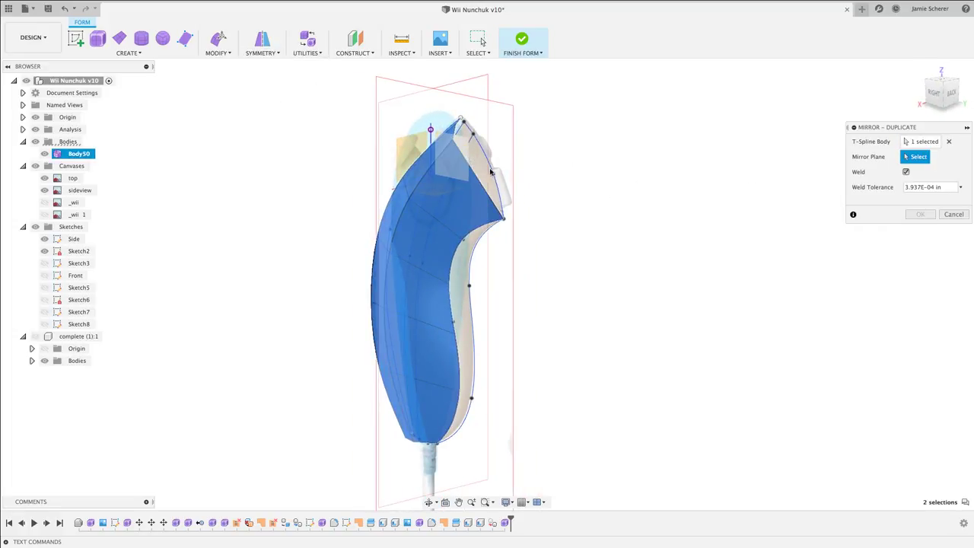
{"action": "left_click", "coordinate": [476, 168]}
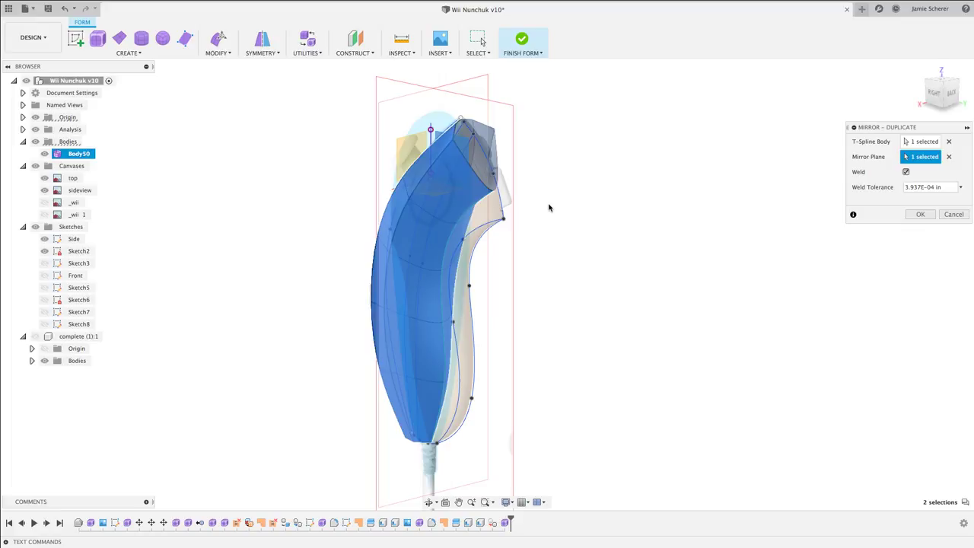
{"action": "middle_click_drag", "start_coordinate": [548, 205], "coordinate": [633, 196], "text": "shift"}
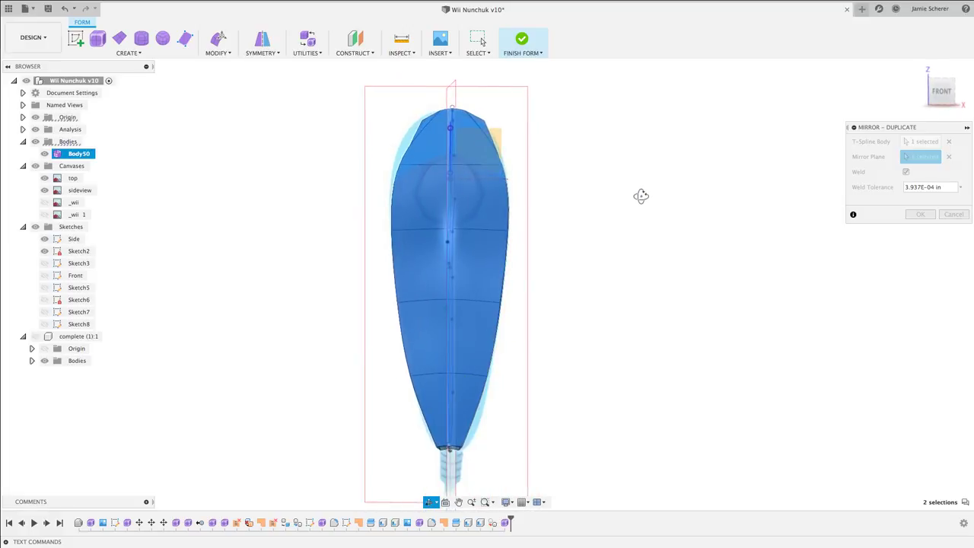
{"action": "left_click_drag", "start_coordinate": [642, 195], "coordinate": [564, 197]}
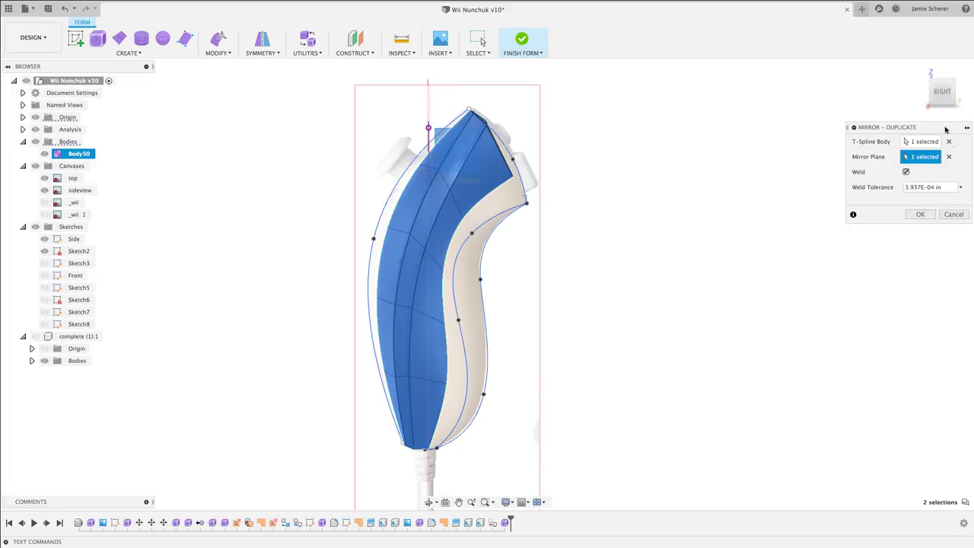
{"action": "left_click", "coordinate": [942, 91]}
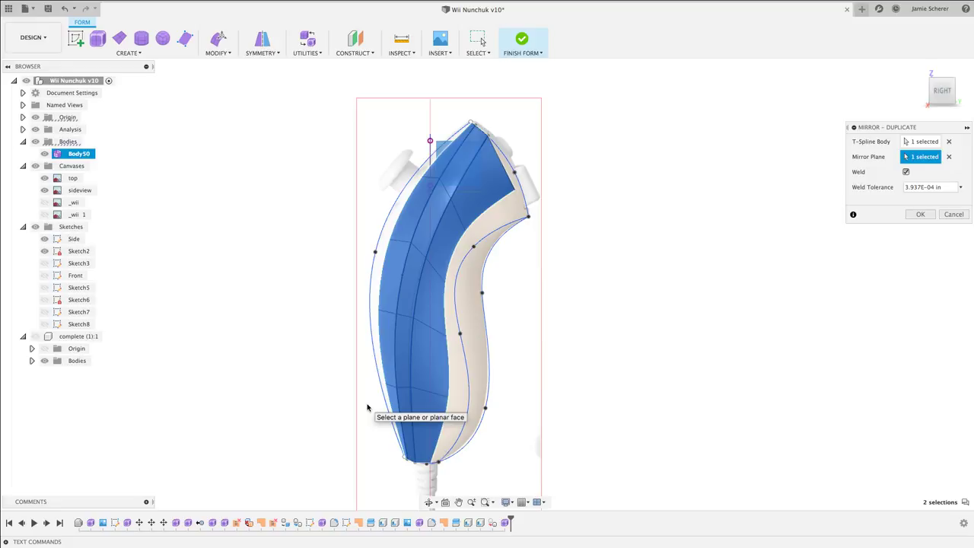
{"action": "key", "text": "Return"}
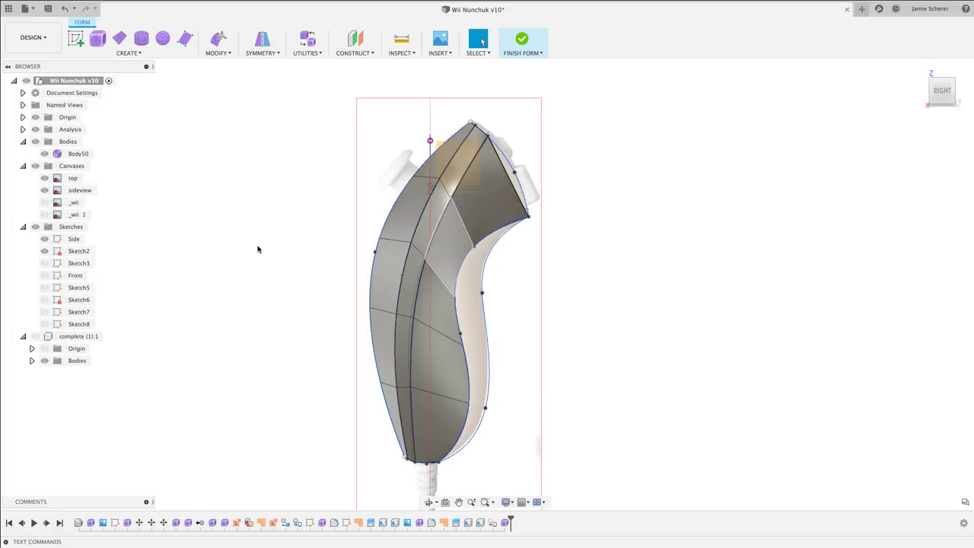
Hide the Browser, Comments, navigation bar and Text Commands panels with Ctrl+Shift+H.
{"action": "key", "text": "ctrl+shift+h"}
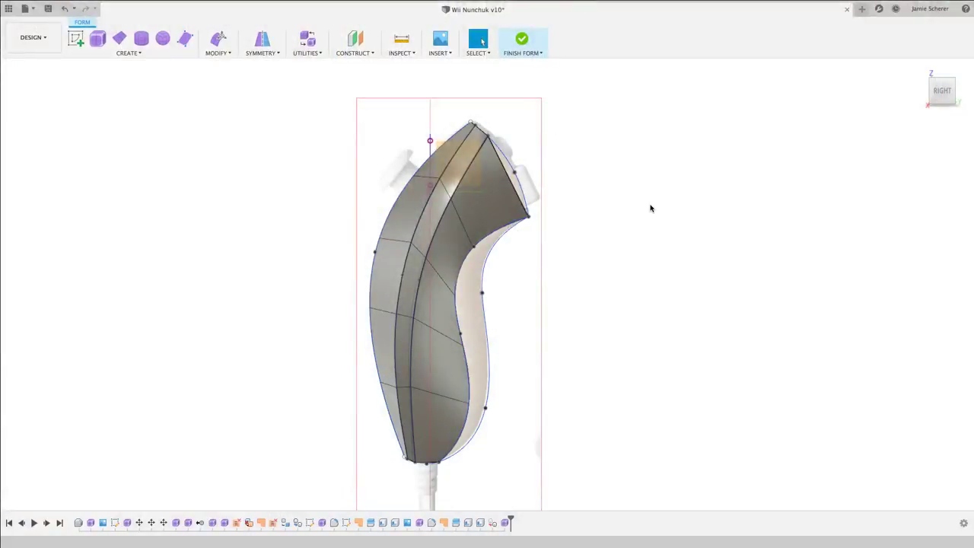
Hide the Side sketch.
{"action": "middle_click_drag", "start_coordinate": [561, 261], "coordinate": [451, 269], "text": "shift"}
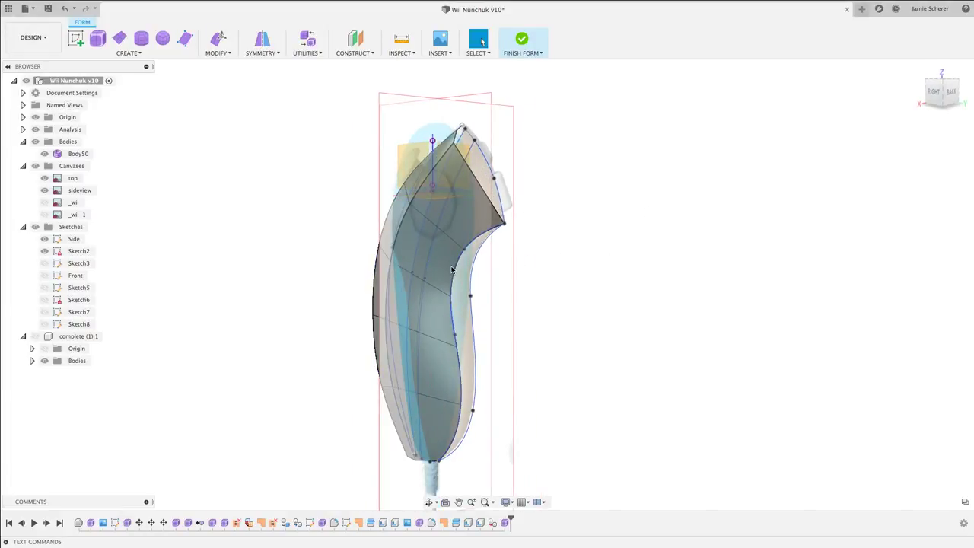
{"action": "scroll", "coordinate": [465, 257], "scroll_direction": "up", "scroll_amount": 3}
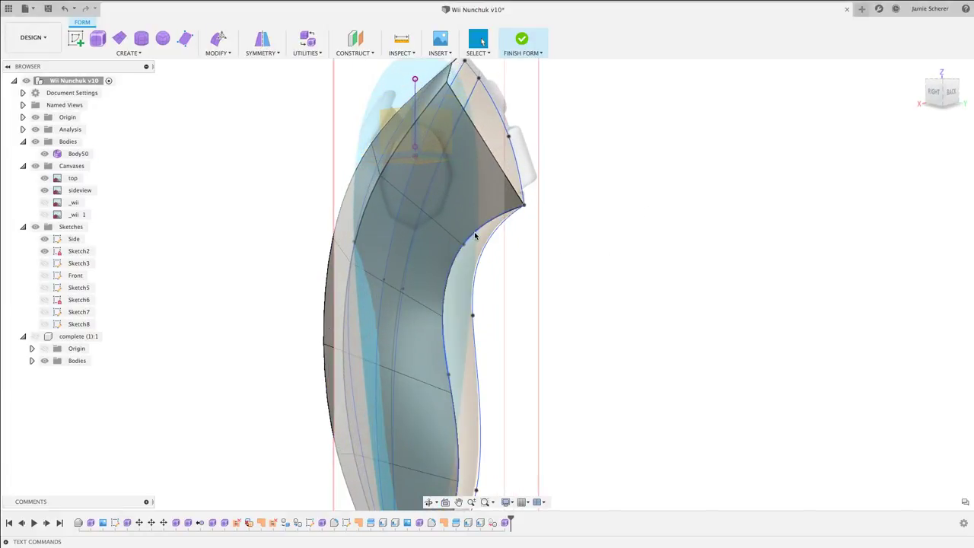
{"action": "left_click", "coordinate": [45, 239]}
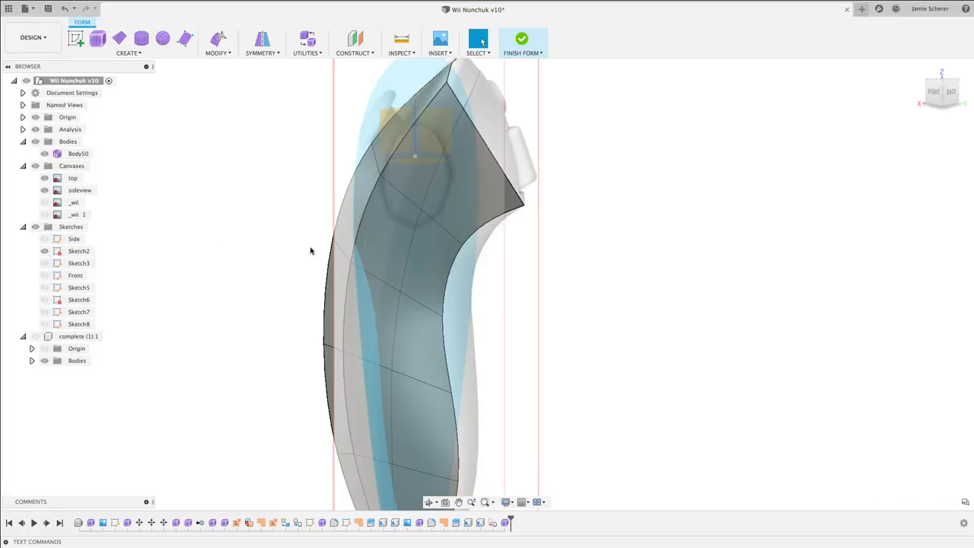
Pull the inner side edge loop slightly inward with Edit Form.
{"action": "double_click", "coordinate": [482, 228]}
{"action": "right_click", "coordinate": [481, 227]}
{"action": "left_click", "coordinate": [518, 212]}
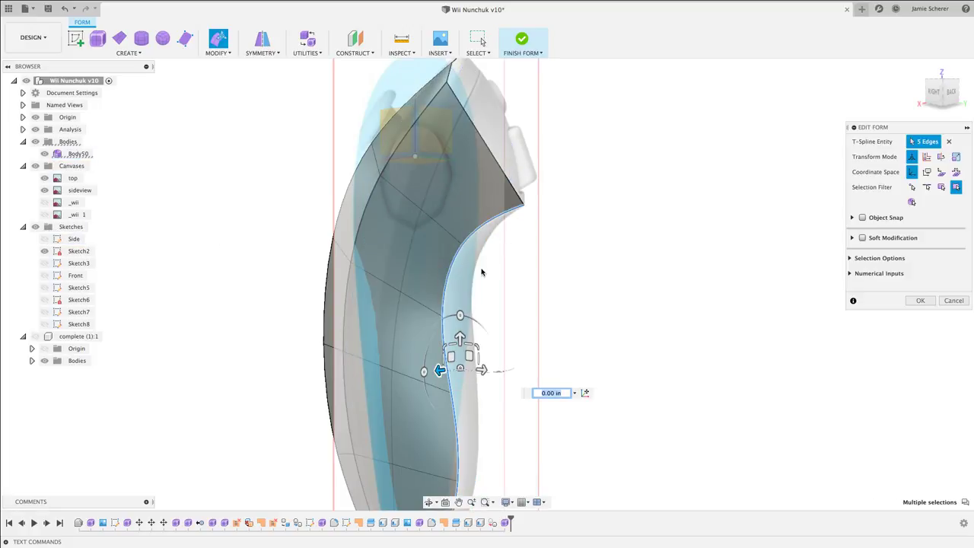
{"action": "left_click_drag", "start_coordinate": [439, 370], "coordinate": [426, 371]}
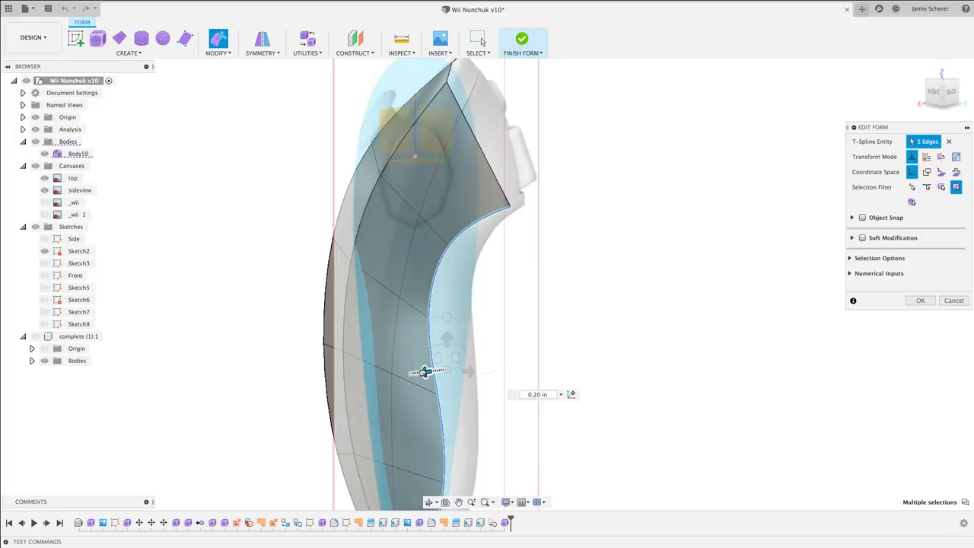
{"action": "key", "text": "Return"}
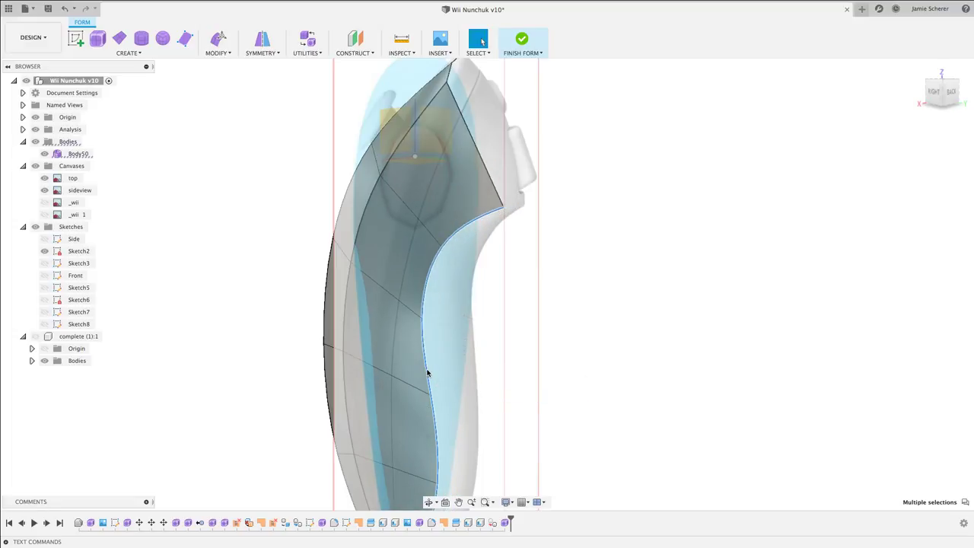
{"action": "left_click", "coordinate": [673, 244]}
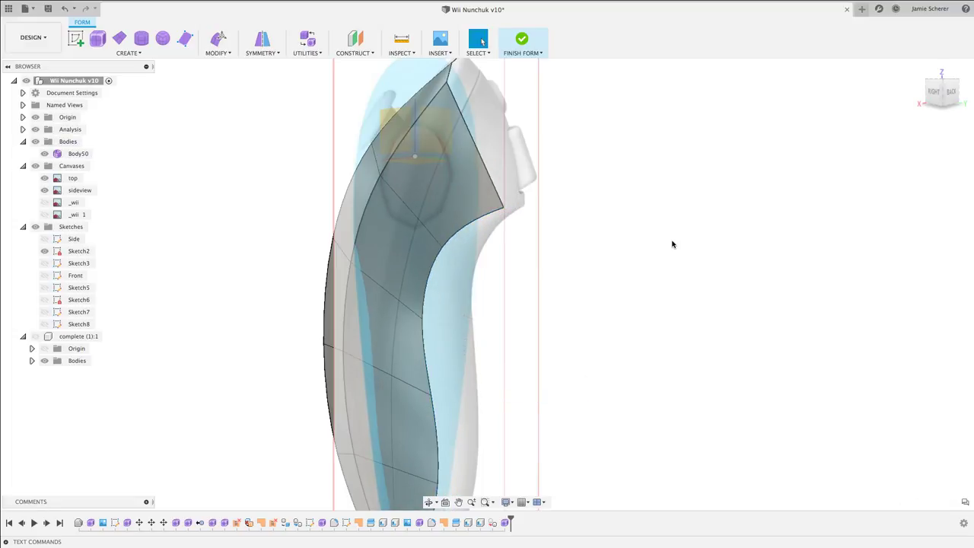
{"action": "left_click", "coordinate": [937, 97]}
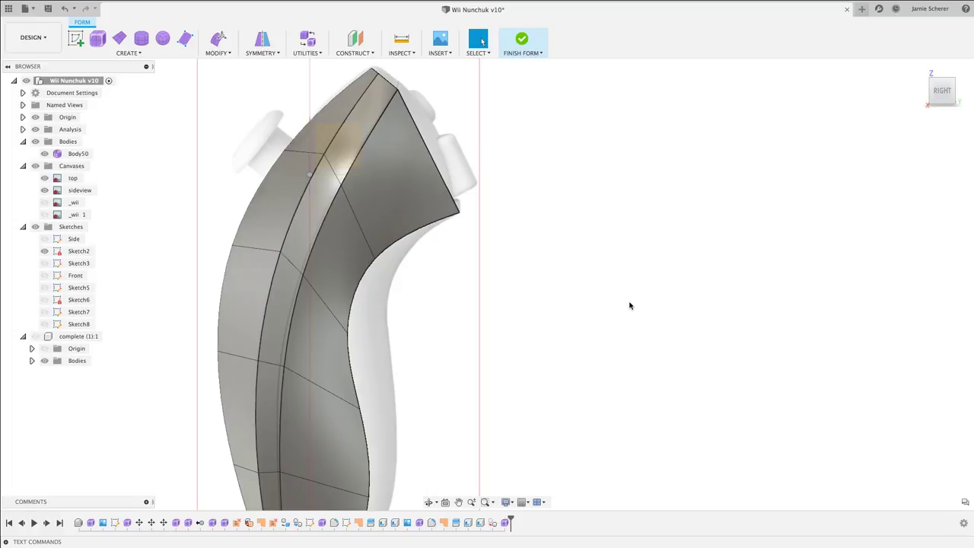
Mirror-duplicate the nunchuk body across the centre plane with Weld kept on.
{"action": "middle_click_drag", "start_coordinate": [554, 245], "coordinate": [548, 228], "text": "shift"}
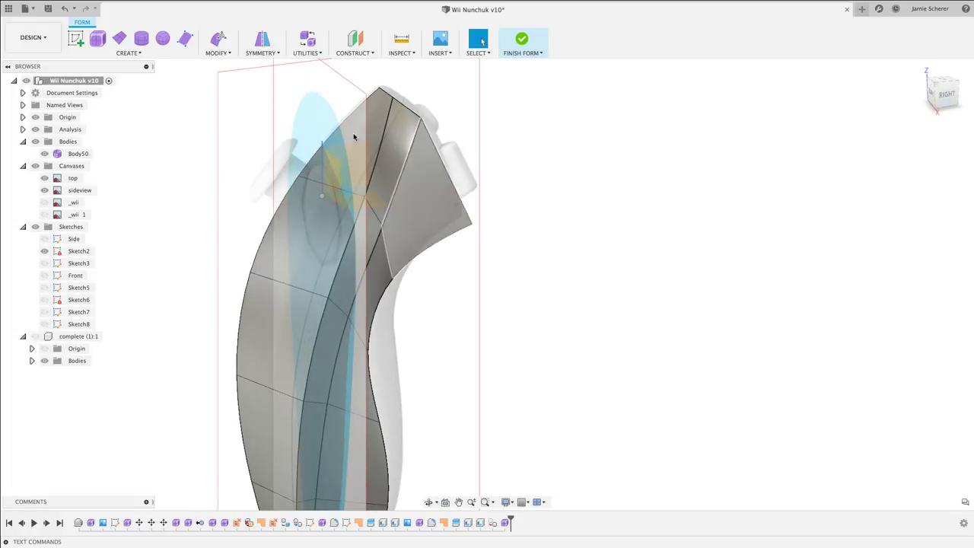
{"action": "left_click", "coordinate": [253, 51]}
{"action": "left_click", "coordinate": [303, 87]}
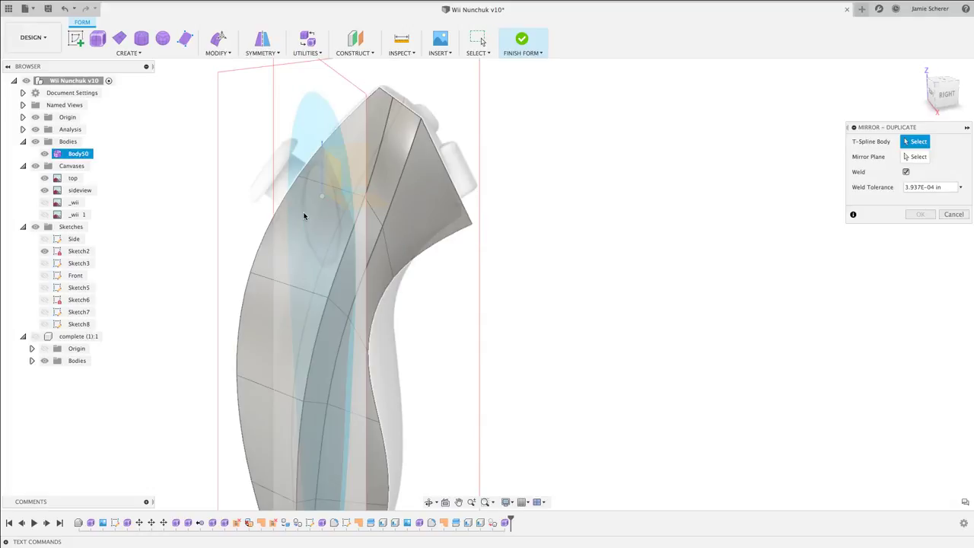
{"action": "left_click", "coordinate": [304, 216]}
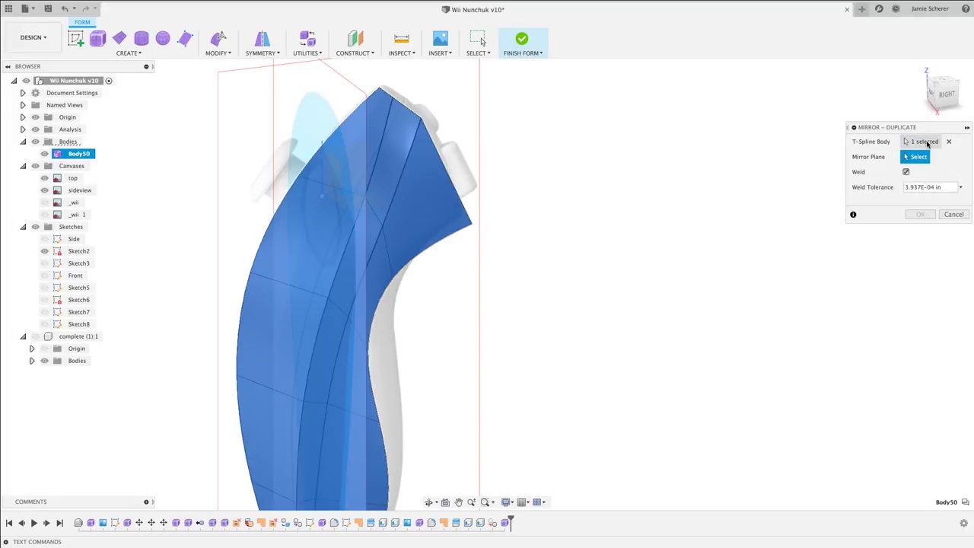
{"action": "middle_click_drag", "start_coordinate": [586, 228], "coordinate": [475, 200], "text": "shift"}
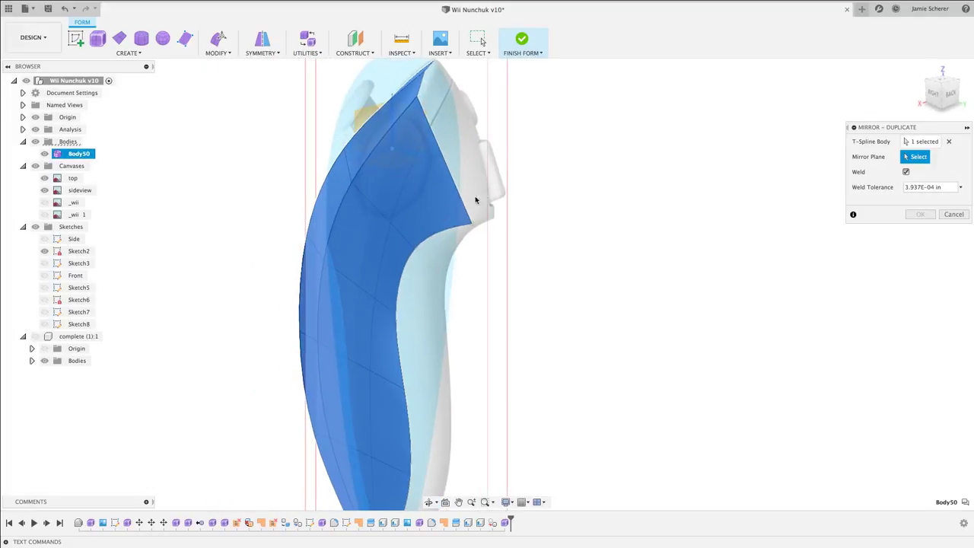
{"action": "left_click", "coordinate": [425, 117]}
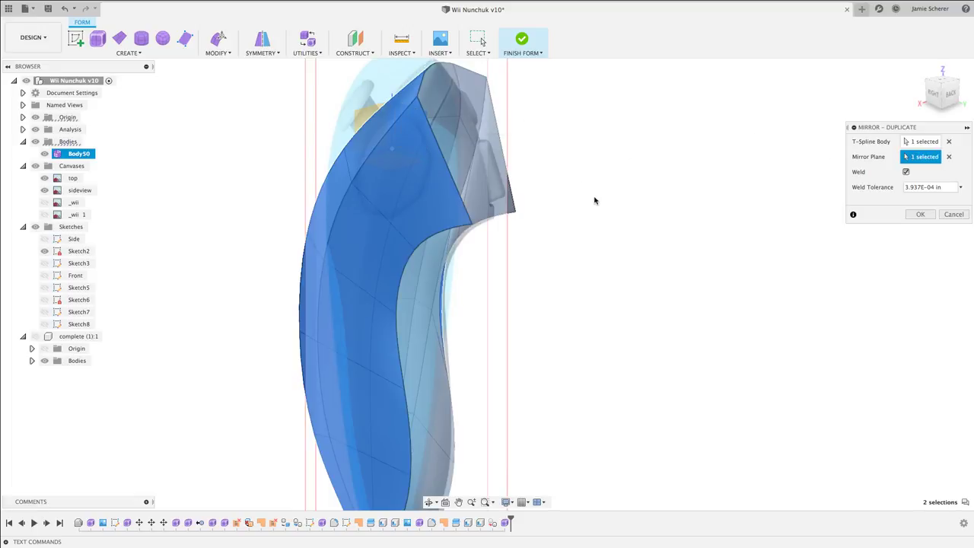
{"action": "left_click", "coordinate": [918, 213]}
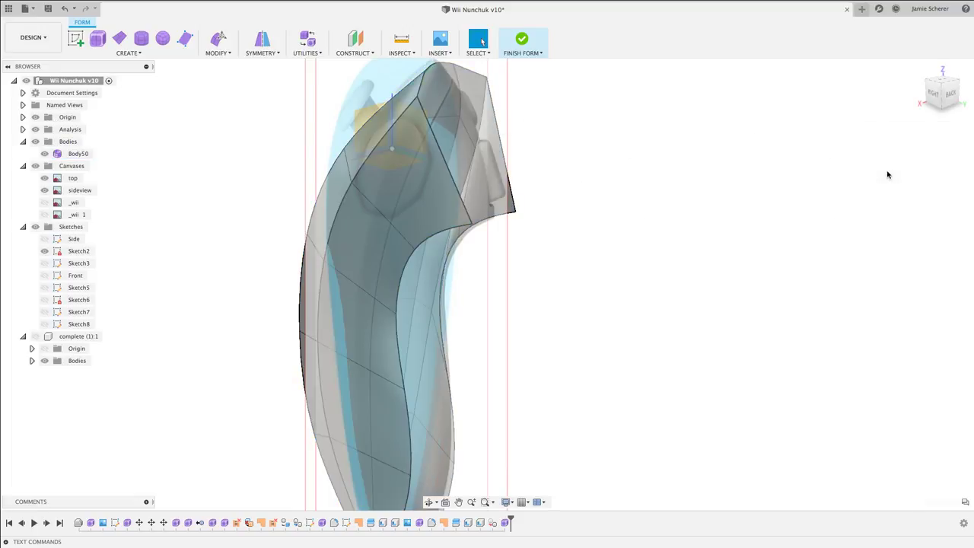
{"action": "left_click", "coordinate": [935, 93]}
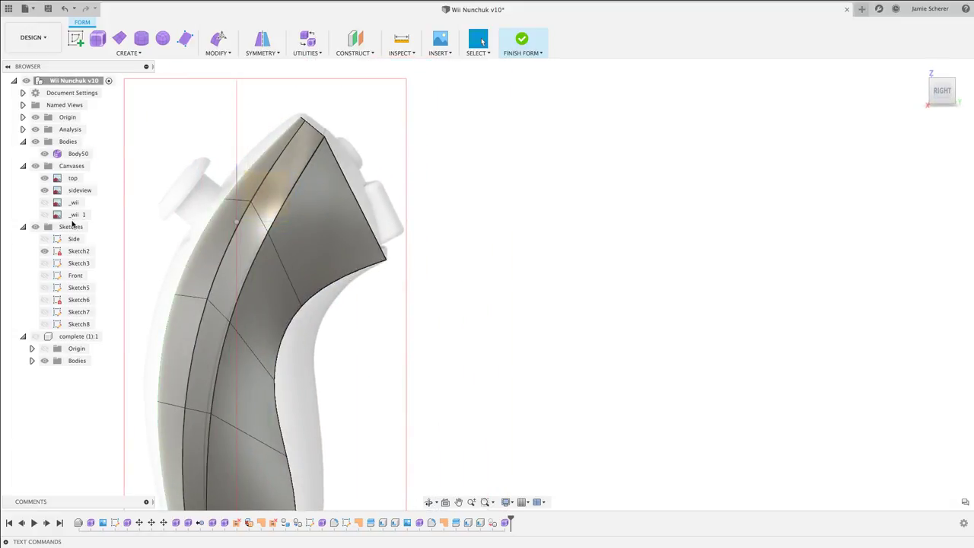
Show the Side sketch and match the body's outer edge chain to its profile curve.
{"action": "left_click", "coordinate": [44, 238]}
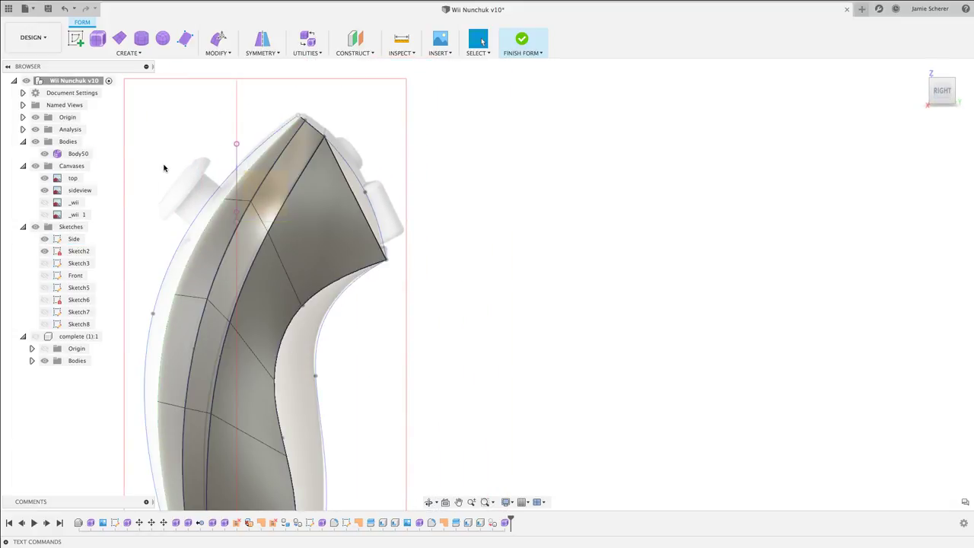
{"action": "type", "text": "sm"}
{"action": "type", "text": "atch"}
{"action": "key", "text": "Return"}
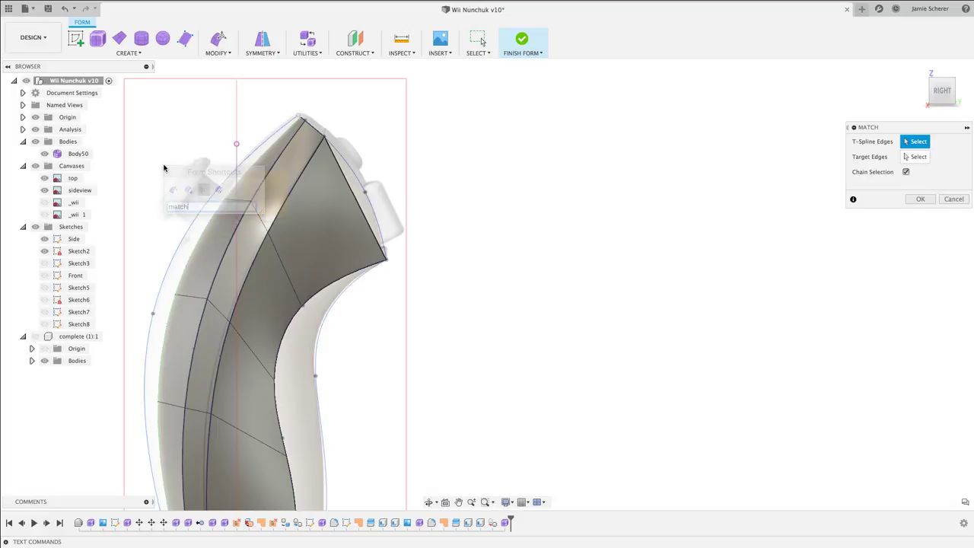
{"action": "left_click", "coordinate": [232, 191]}
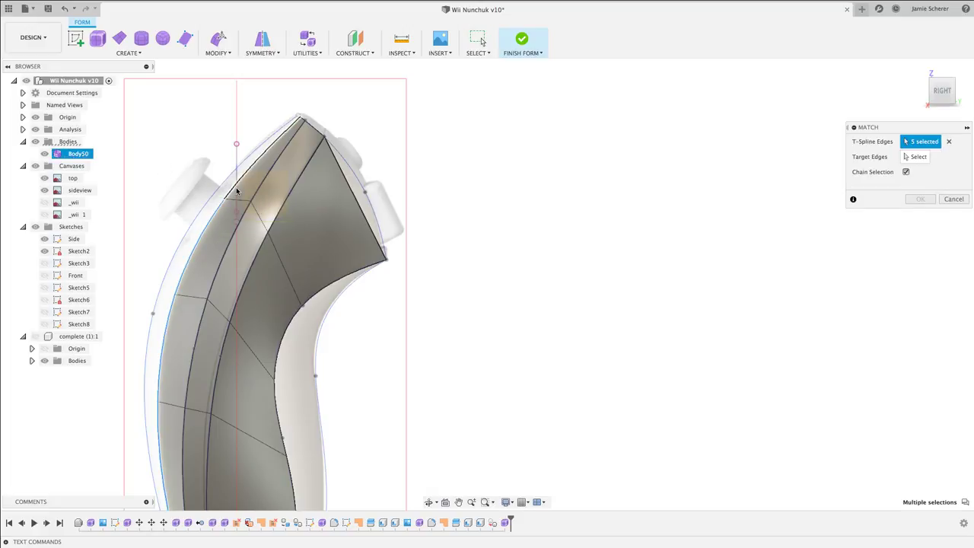
{"action": "left_click", "coordinate": [915, 157]}
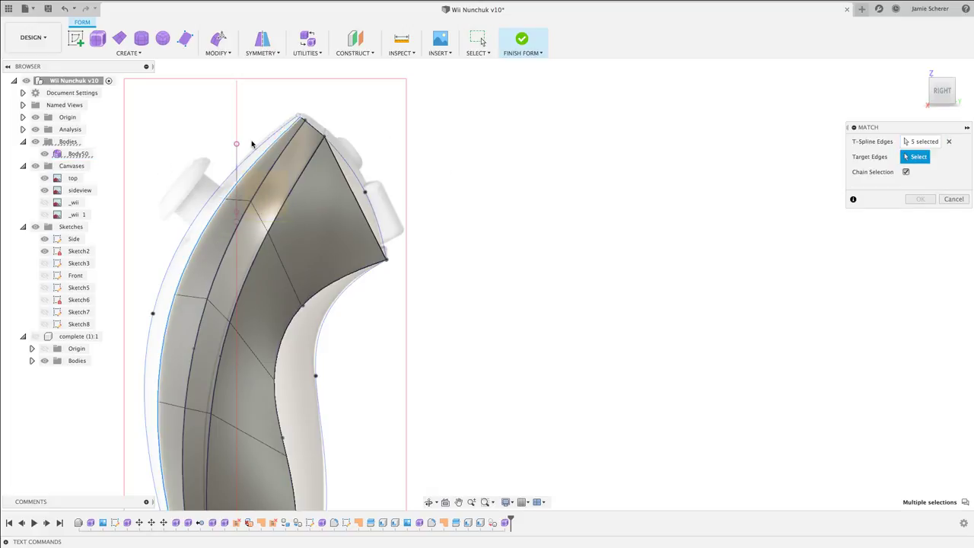
{"action": "left_click", "coordinate": [258, 149]}
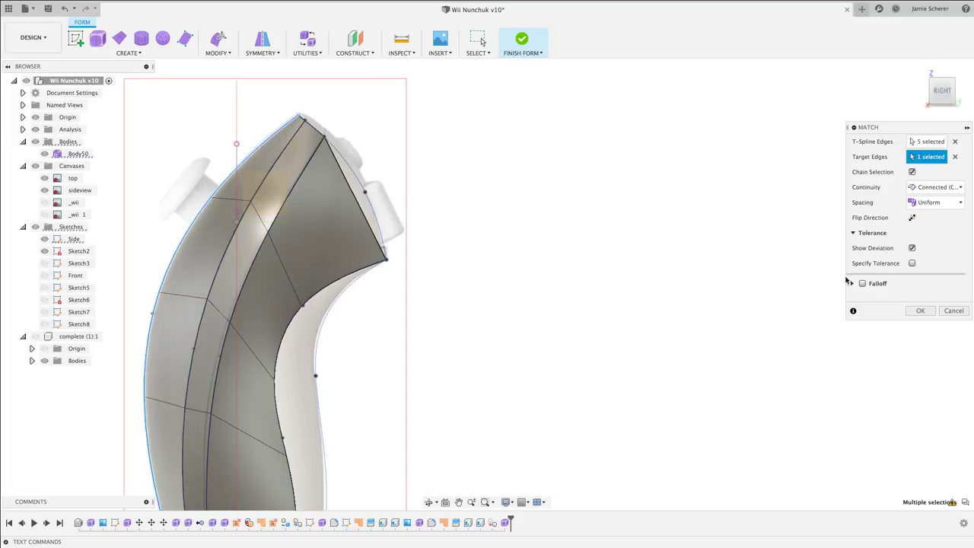
{"action": "left_click", "coordinate": [915, 309]}
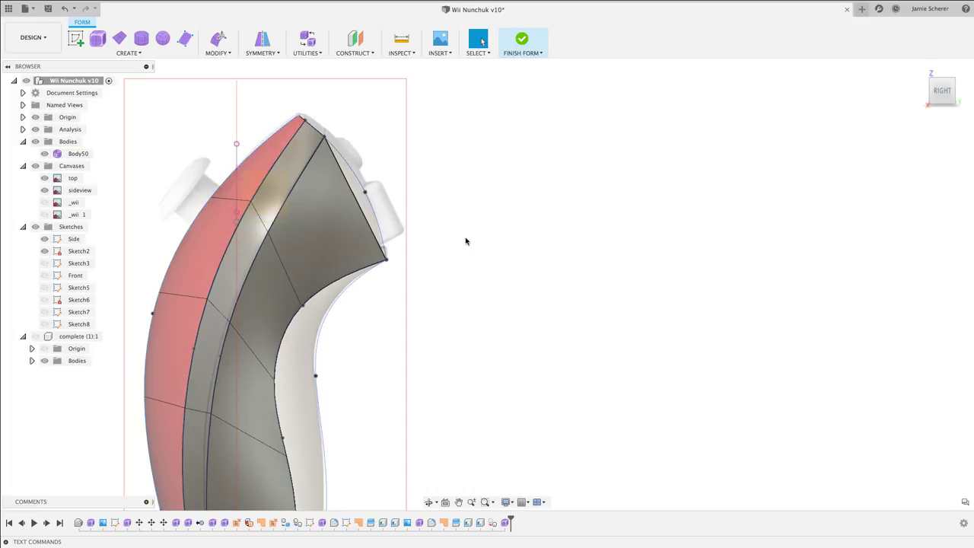
{"action": "middle_click_drag", "start_coordinate": [465, 241], "coordinate": [540, 245], "text": "shift"}
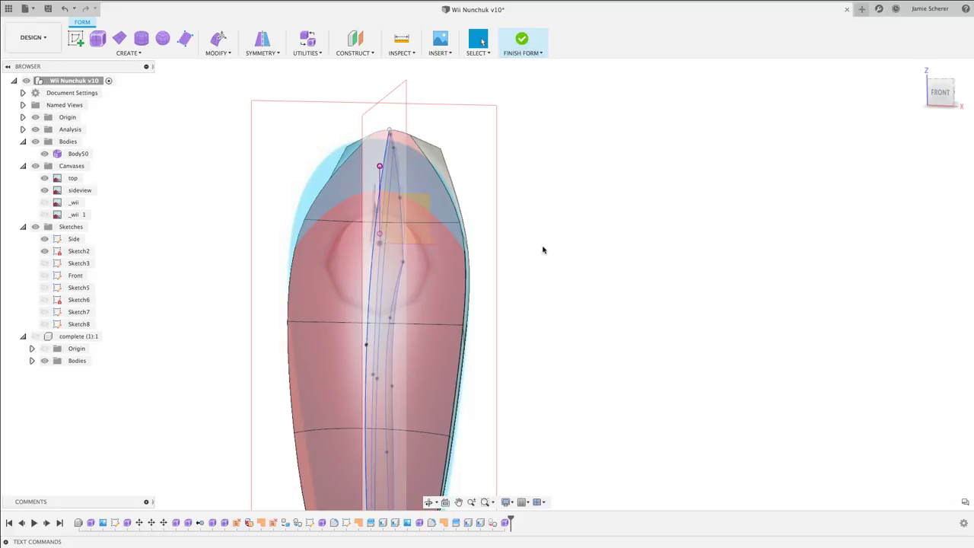
Clear the existing symmetry using the body's two middle band faces.
{"action": "left_click", "coordinate": [438, 265]}
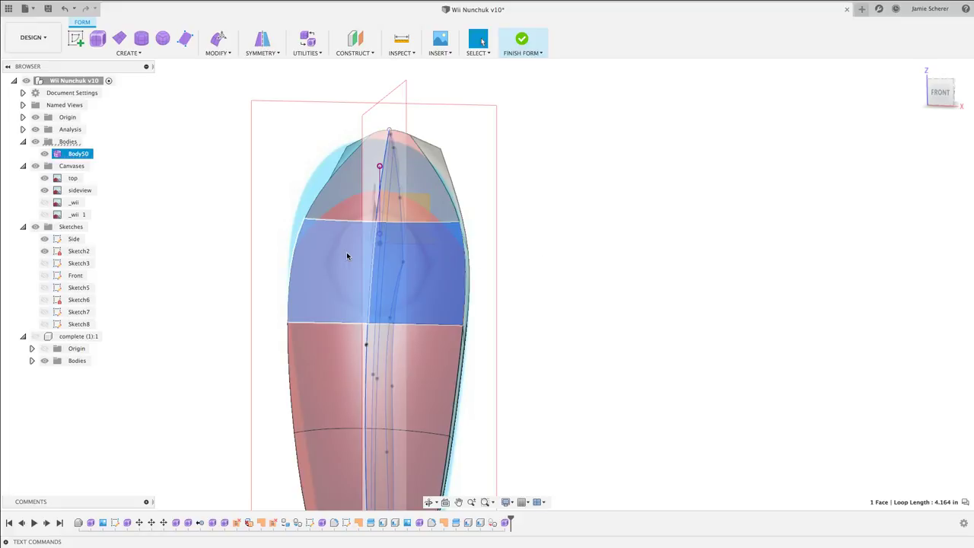
{"action": "left_click", "coordinate": [346, 255], "text": "shift"}
{"action": "left_click", "coordinate": [261, 53]}
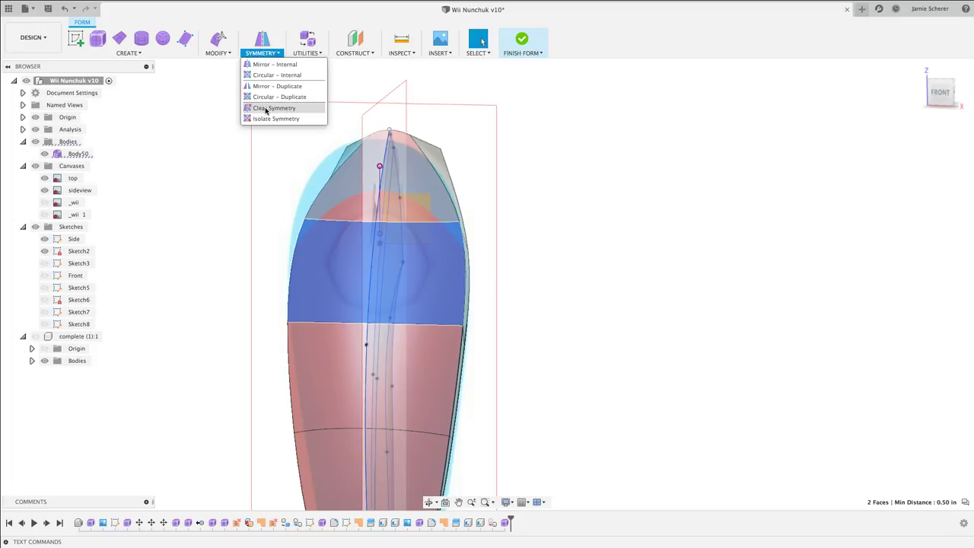
{"action": "left_click", "coordinate": [265, 109]}
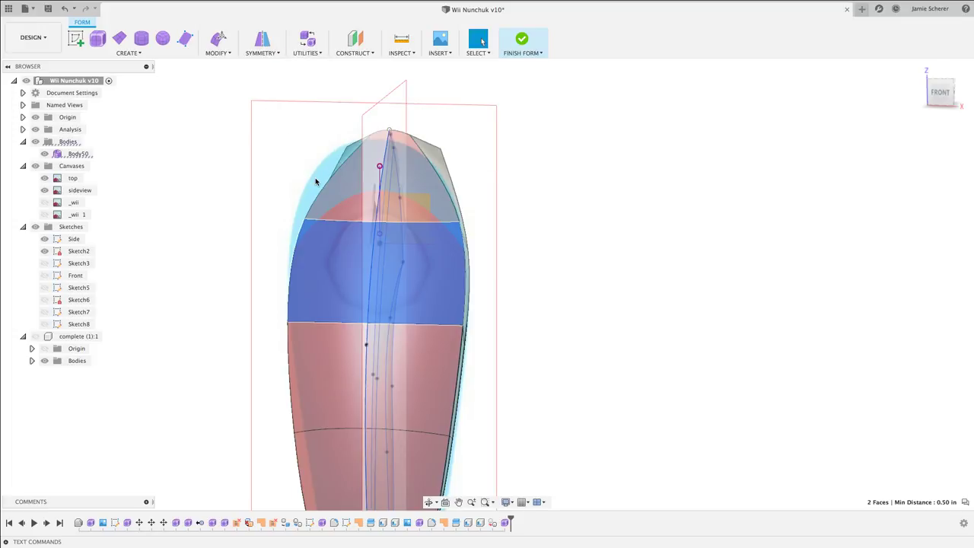
{"action": "key", "text": "Escape"}
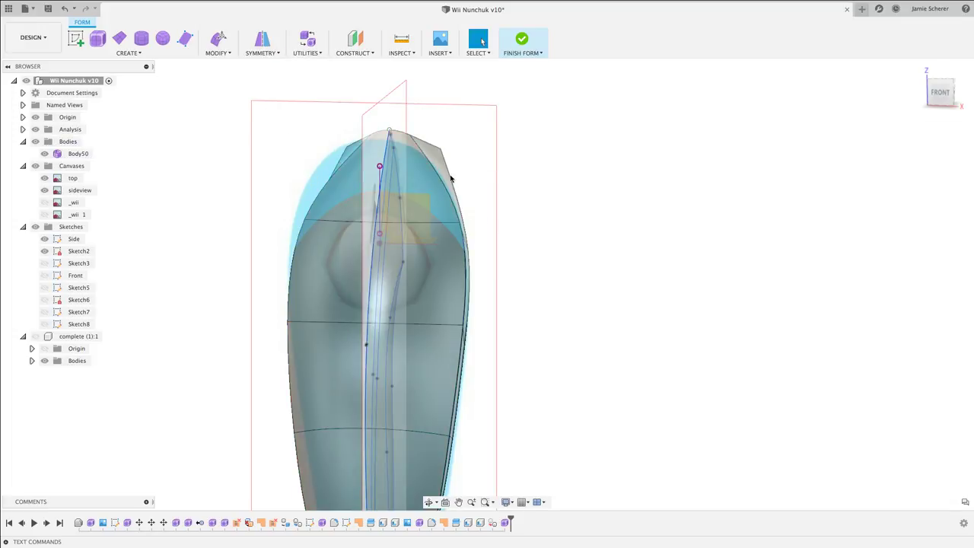
Apply internal mirror symmetry between the right and left band faces.
{"action": "left_click", "coordinate": [273, 56]}
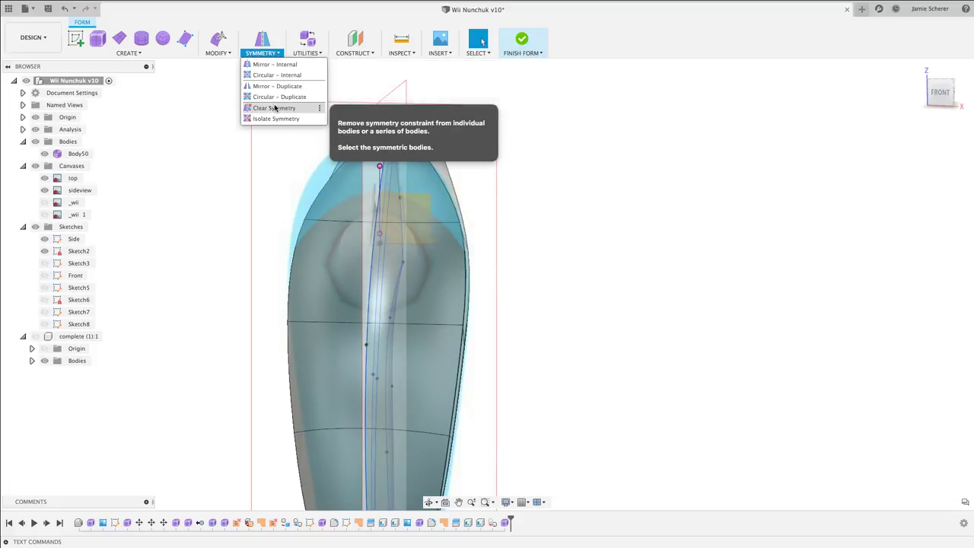
{"action": "left_click", "coordinate": [274, 64]}
{"action": "left_click", "coordinate": [423, 280]}
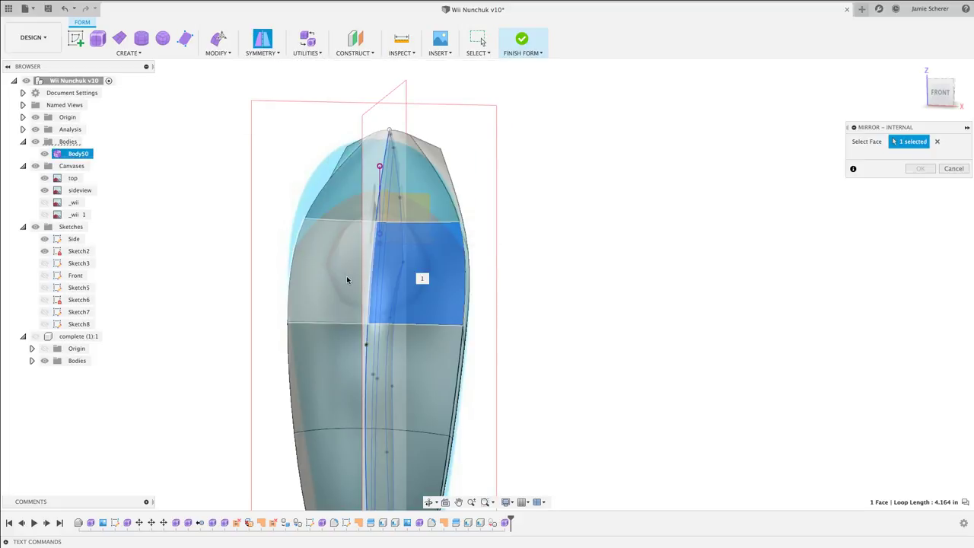
{"action": "left_click", "coordinate": [346, 279]}
{"action": "left_click", "coordinate": [919, 168]}
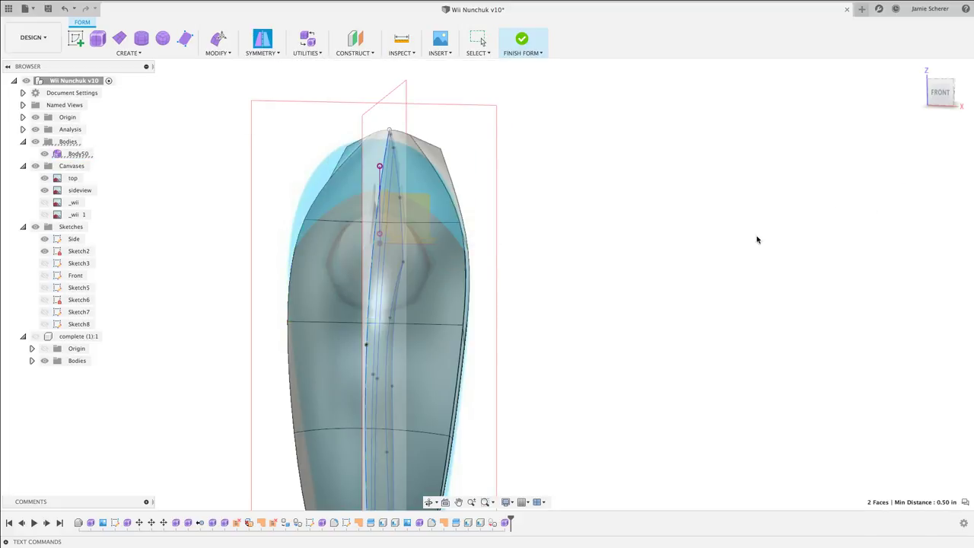
Move the top-right face at the tip to reshape it.
{"action": "left_click", "coordinate": [464, 233]}
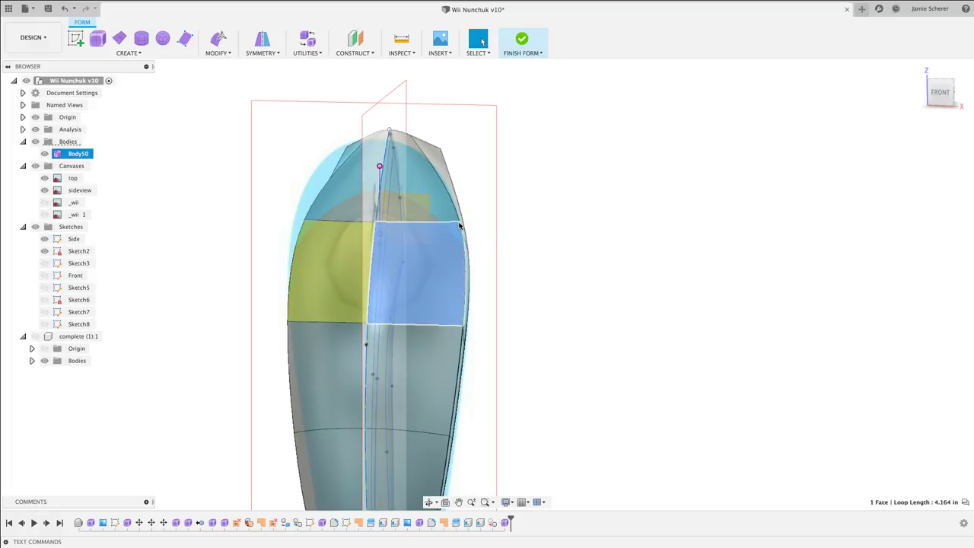
{"action": "right_click", "coordinate": [461, 226]}
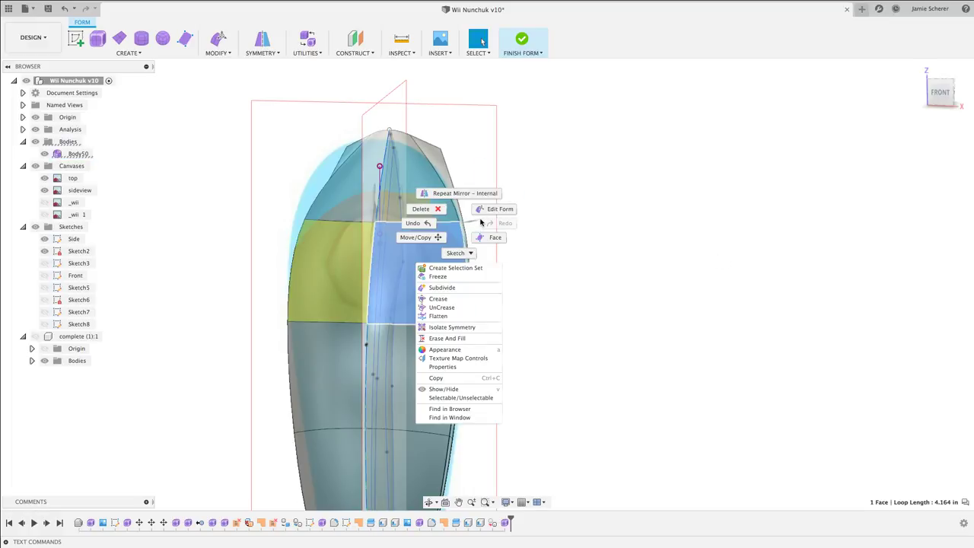
{"action": "left_click", "coordinate": [451, 246]}
{"action": "left_click", "coordinate": [436, 210]}
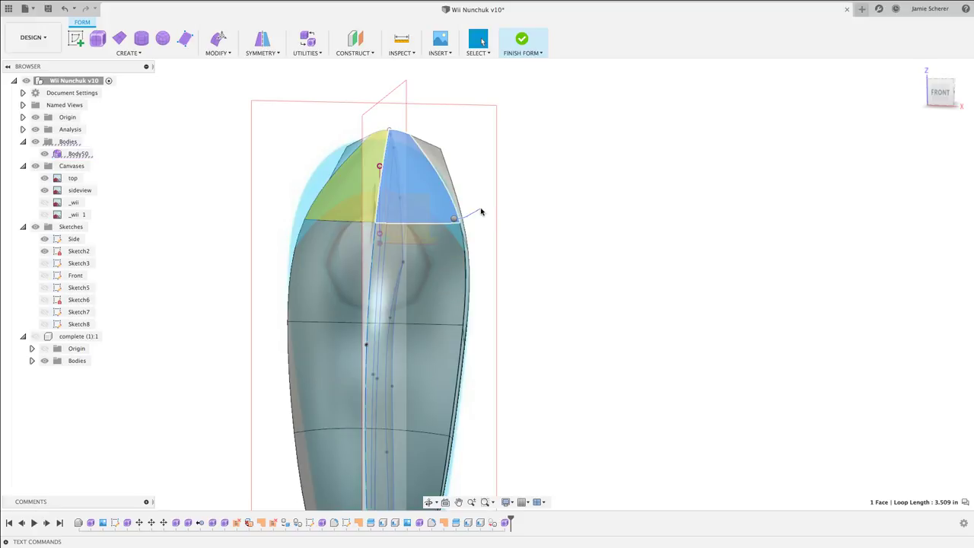
{"action": "right_click_drag", "start_coordinate": [476, 208], "coordinate": [447, 162]}
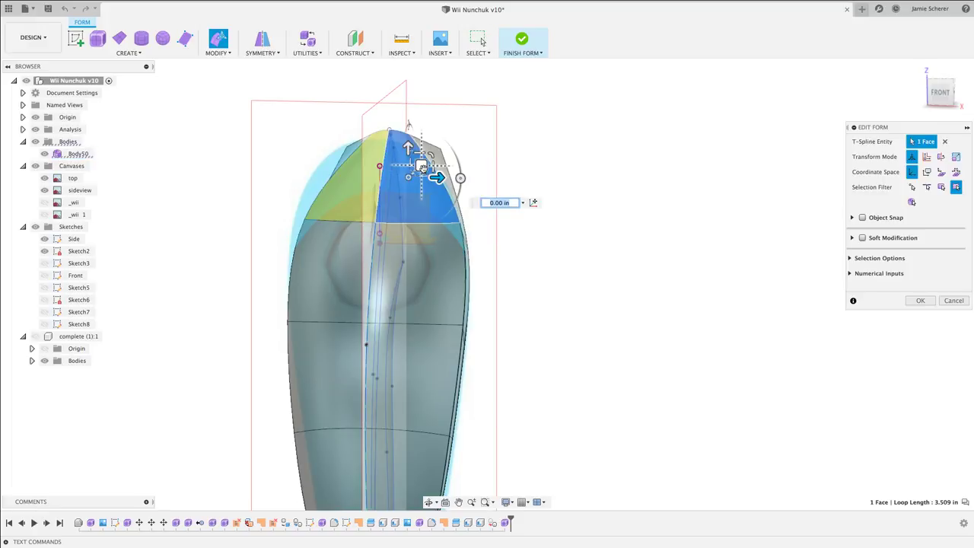
{"action": "mouse_move", "coordinate": [447, 163]}
{"action": "left_mouse_down"}
{"action": "mouse_move", "coordinate": [467, 173]}
{"action": "mouse_move", "coordinate": [439, 206]}
{"action": "mouse_move", "coordinate": [384, 189]}
{"action": "mouse_move", "coordinate": [457, 163]}
{"action": "left_mouse_up"}
{"action": "key", "text": "Return"}
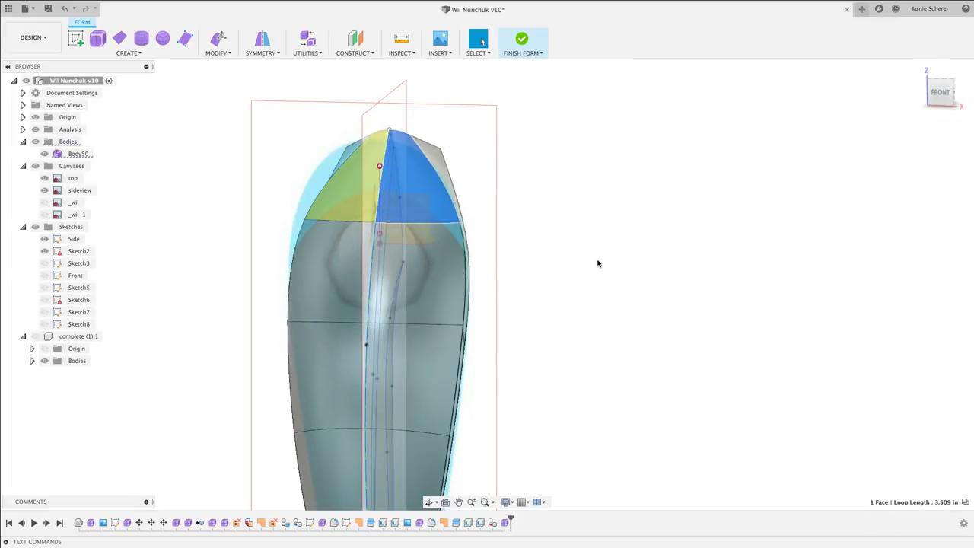
Inspect the reshaped tip from the right-side view.
{"action": "left_click", "coordinate": [597, 263]}
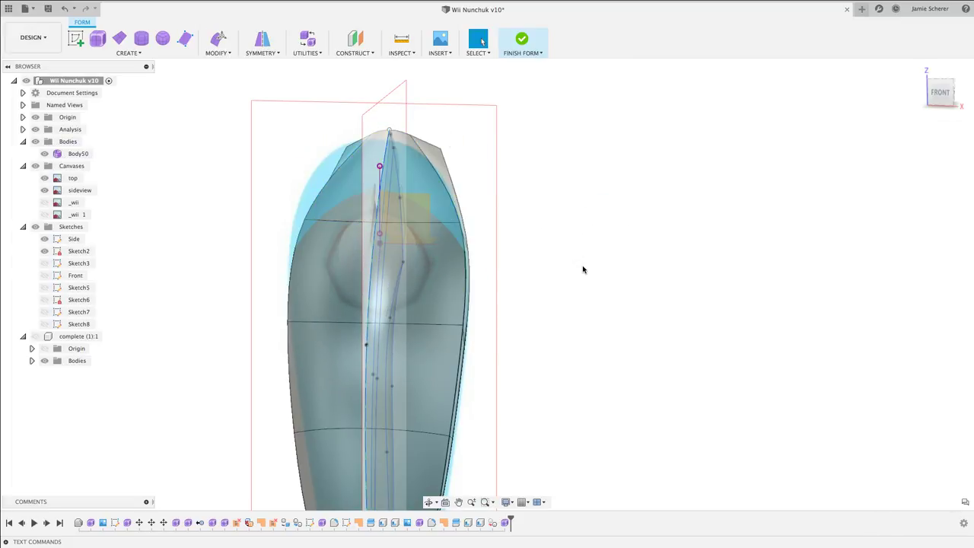
{"action": "middle_click_drag", "start_coordinate": [583, 269], "coordinate": [672, 246], "text": "shift"}
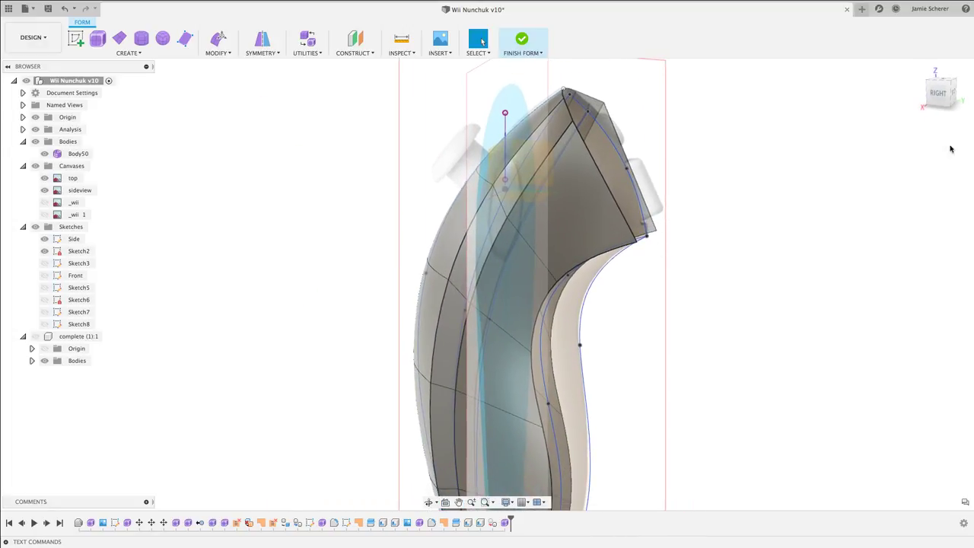
{"action": "left_click", "coordinate": [937, 95]}
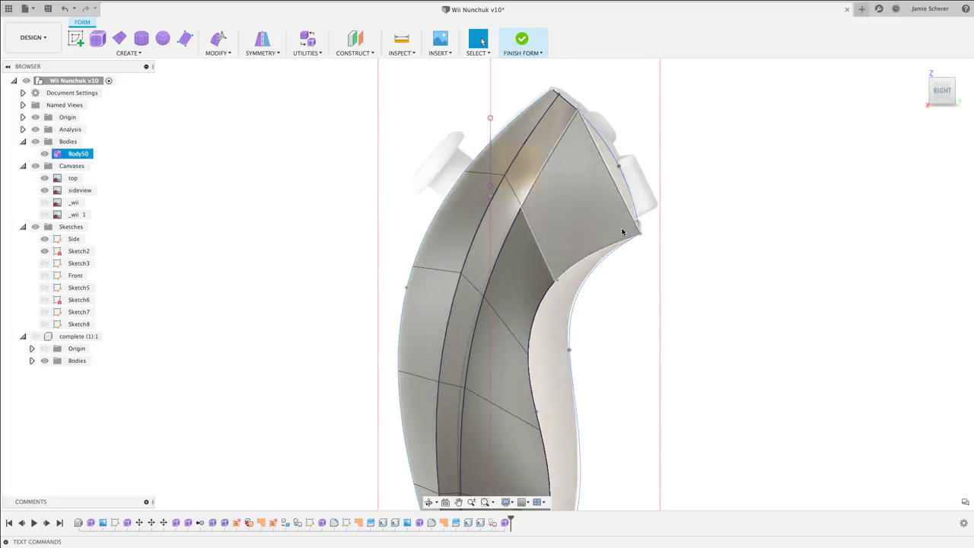
{"action": "scroll", "coordinate": [626, 231], "scroll_direction": "up", "scroll_amount": 2}
{"action": "mouse_move", "coordinate": [628, 233]}
{"action": "middle_mouse_down"}
{"action": "mouse_move", "coordinate": [599, 160]}
{"action": "mouse_move", "coordinate": [551, 185]}
{"action": "mouse_move", "coordinate": [508, 189]}
{"action": "mouse_move", "coordinate": [594, 163]}
{"action": "mouse_move", "coordinate": [606, 241]}
{"action": "mouse_move", "coordinate": [568, 141]}
{"action": "middle_mouse_up"}
{"action": "scroll", "coordinate": [593, 226], "scroll_direction": "down", "scroll_amount": 2}
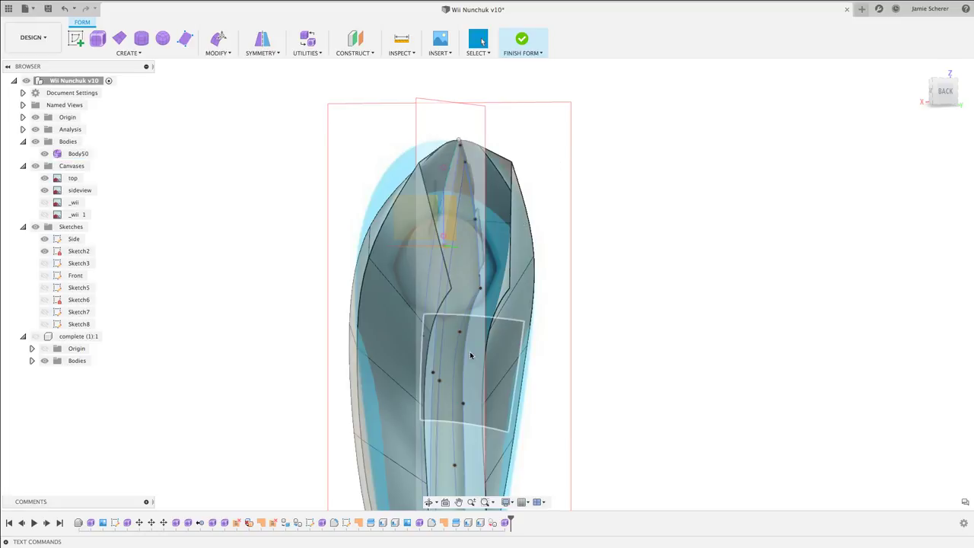
{"action": "middle_click_drag", "start_coordinate": [477, 380], "coordinate": [479, 317]}
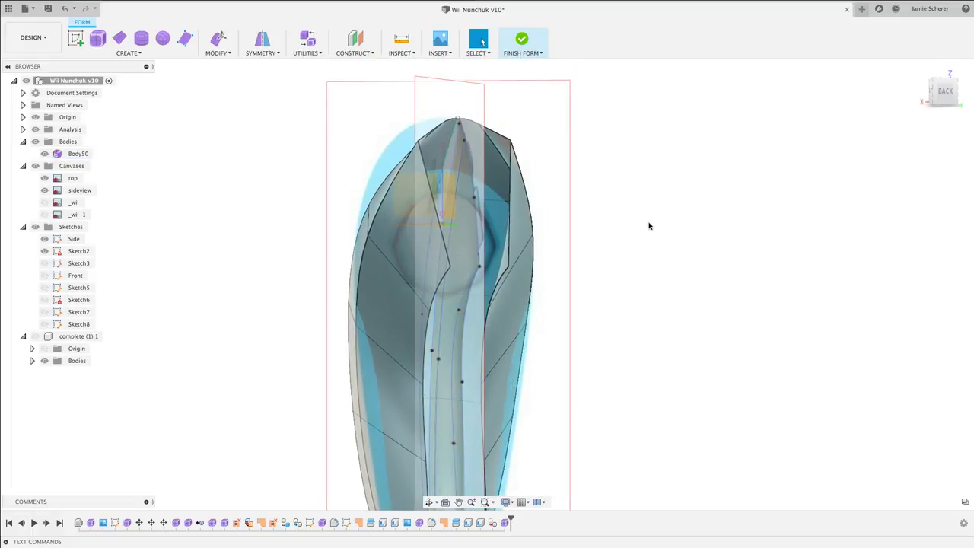
Bridge the top edge to the opposite body edge, closing the gap at the tip.
{"action": "type", "text": "sbri"}
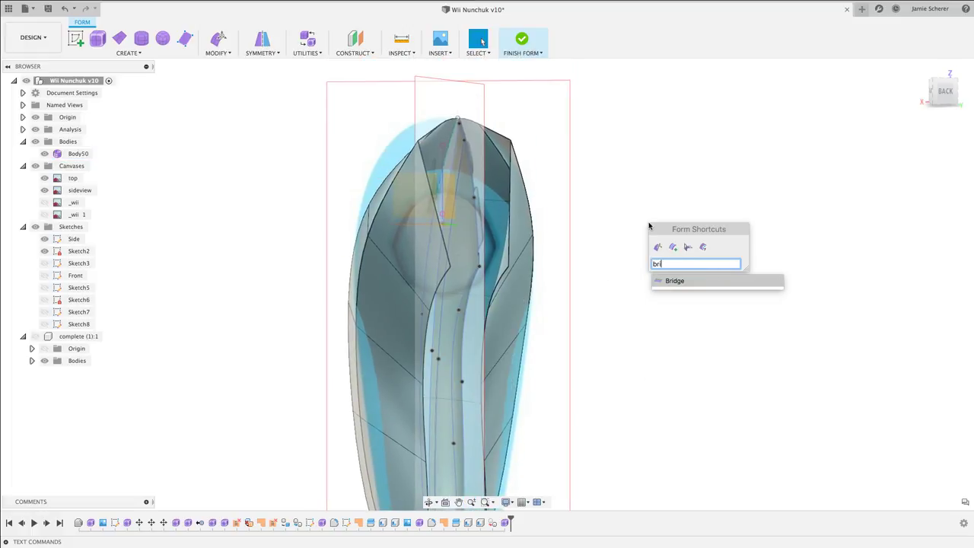
{"action": "key", "text": "Return"}
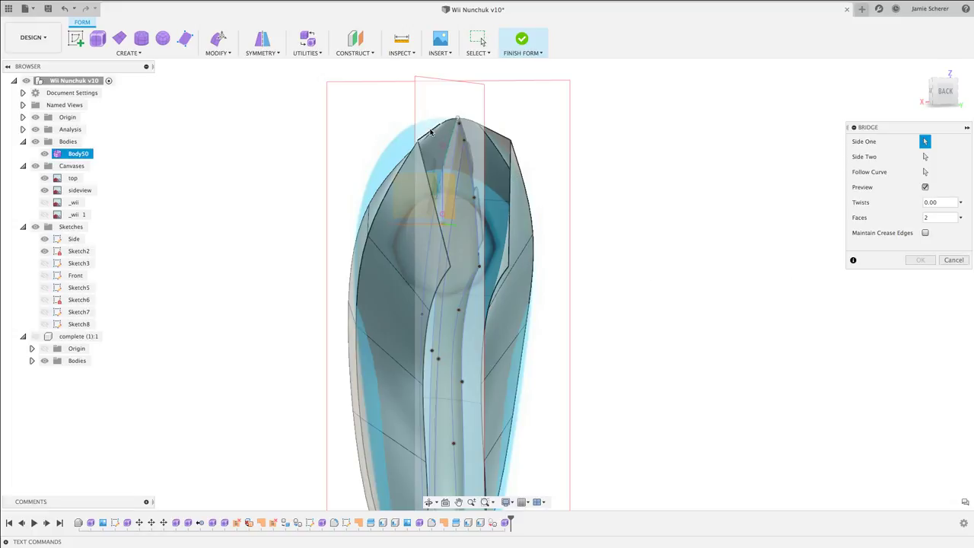
{"action": "left_click", "coordinate": [422, 149]}
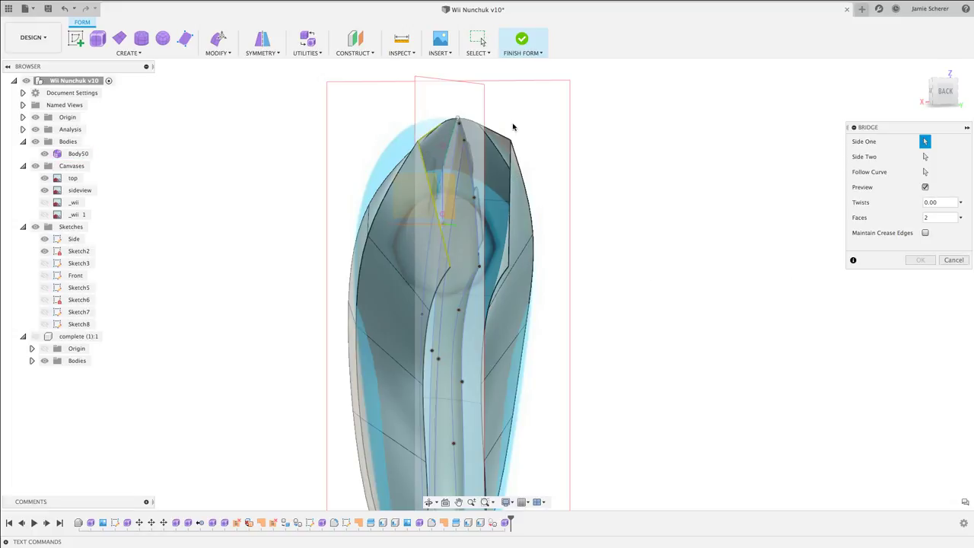
{"action": "left_click", "coordinate": [924, 156]}
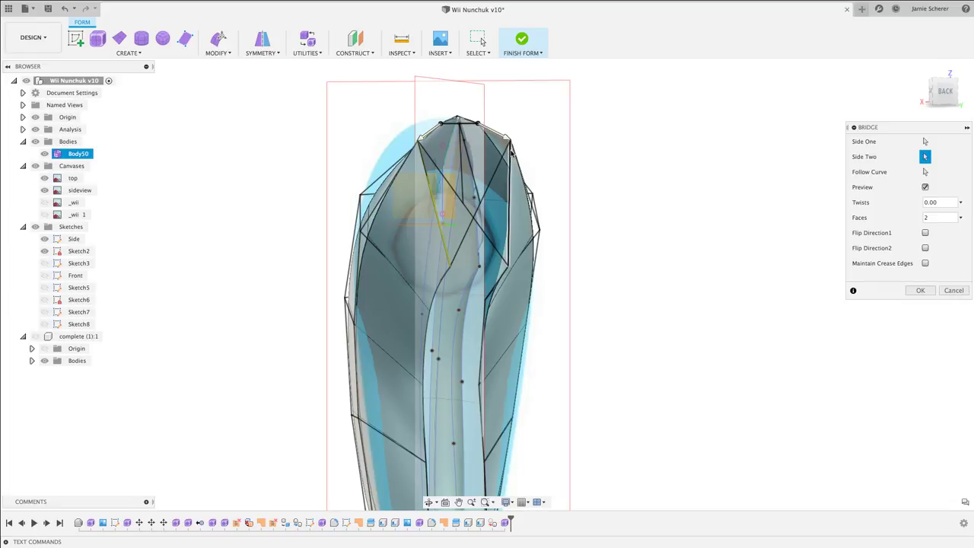
{"action": "left_click", "coordinate": [511, 152]}
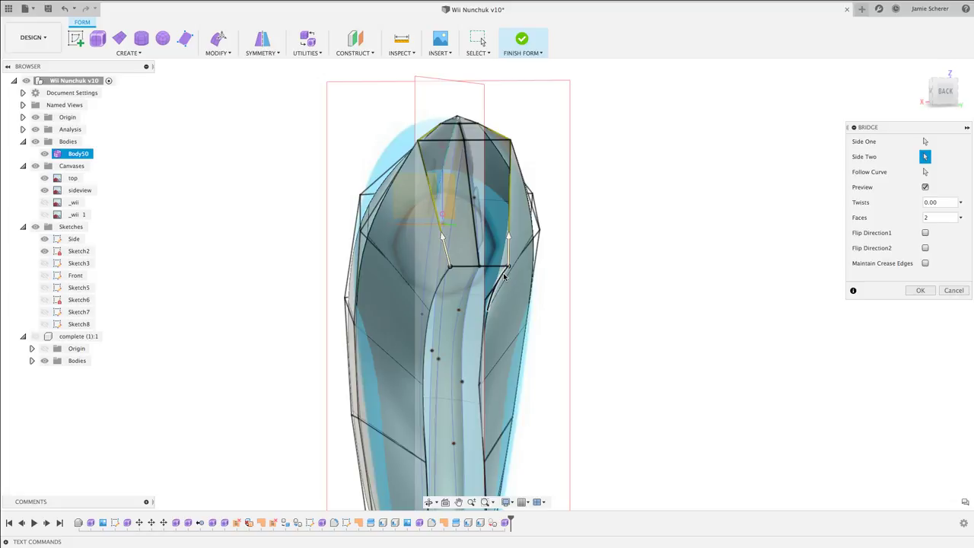
{"action": "left_click", "coordinate": [503, 276]}
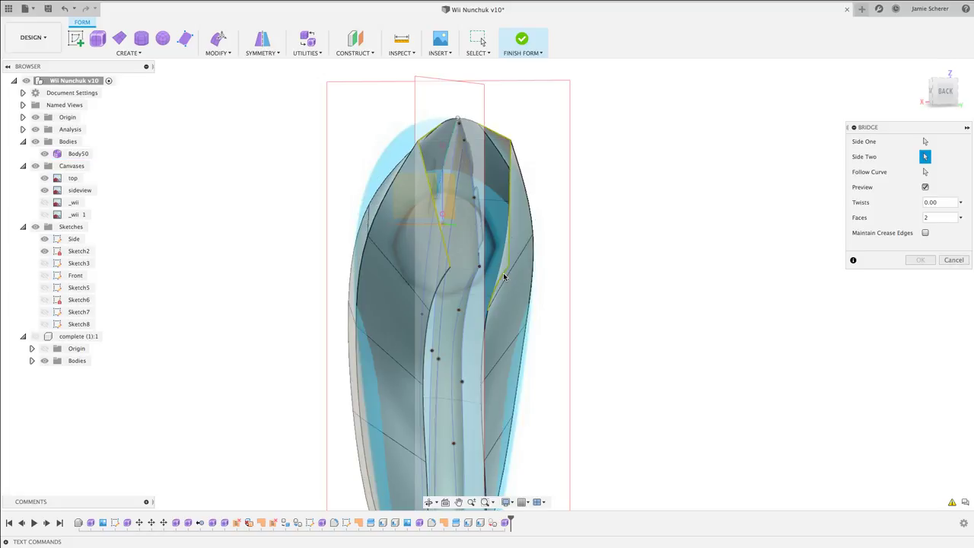
{"action": "left_click", "coordinate": [952, 503]}
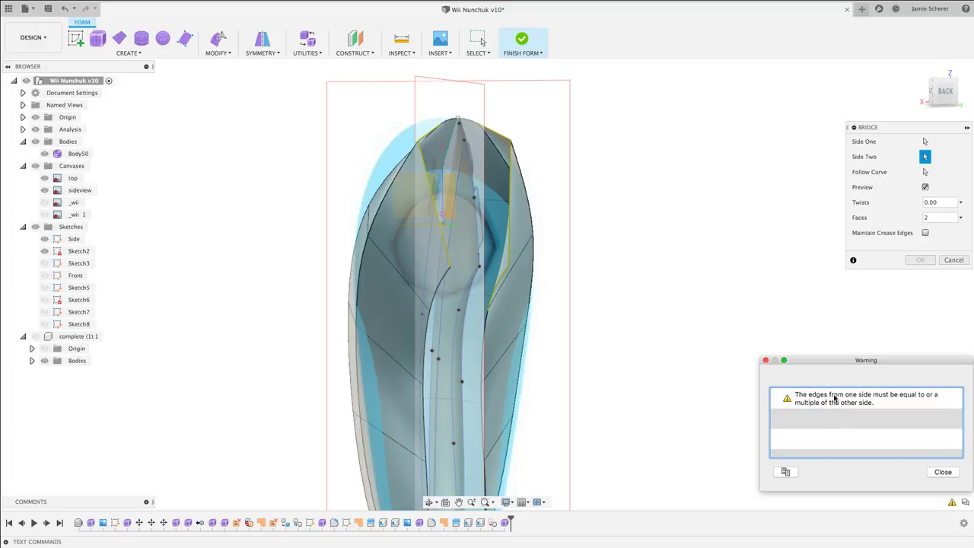
{"action": "left_click", "coordinate": [941, 471]}
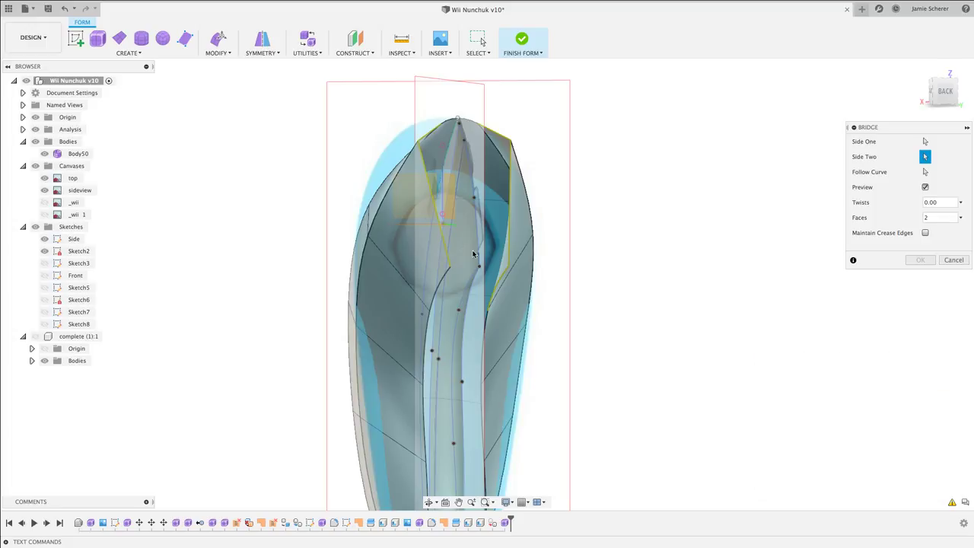
{"action": "left_click", "coordinate": [500, 282]}
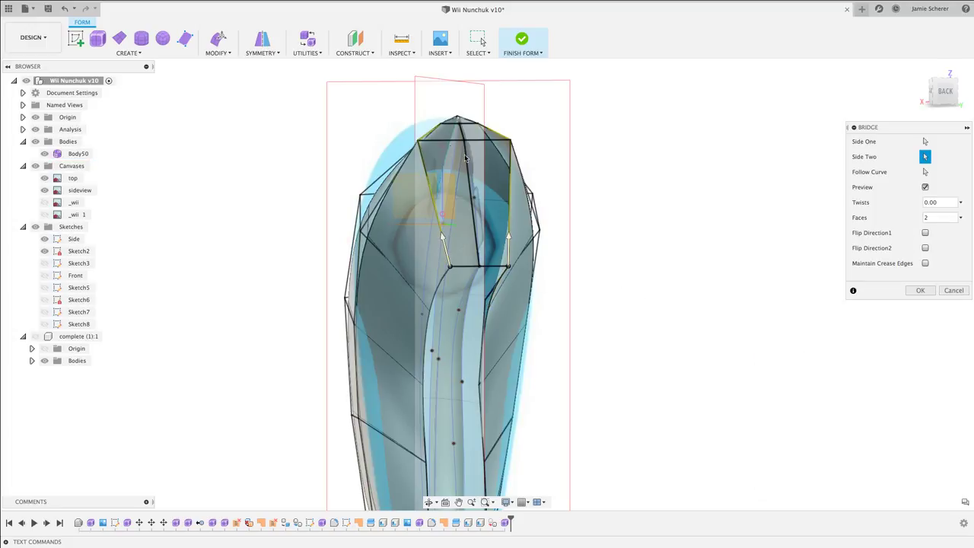
{"action": "left_click", "coordinate": [925, 289]}
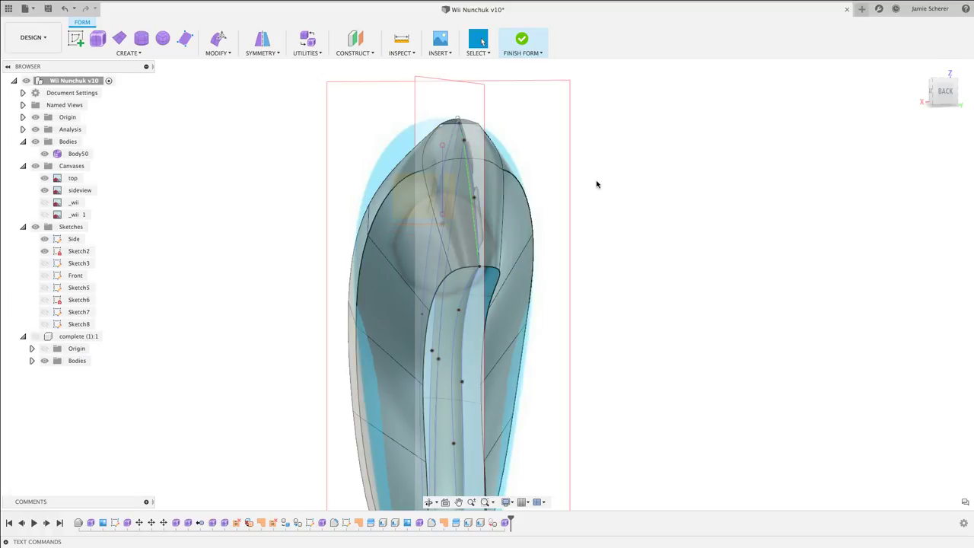
{"action": "left_click", "coordinate": [440, 172]}
{"action": "middle_click_drag", "start_coordinate": [435, 163], "coordinate": [502, 152], "text": "shift"}
Crease the two selected edges near the top of the body.
{"action": "left_click", "coordinate": [540, 129]}
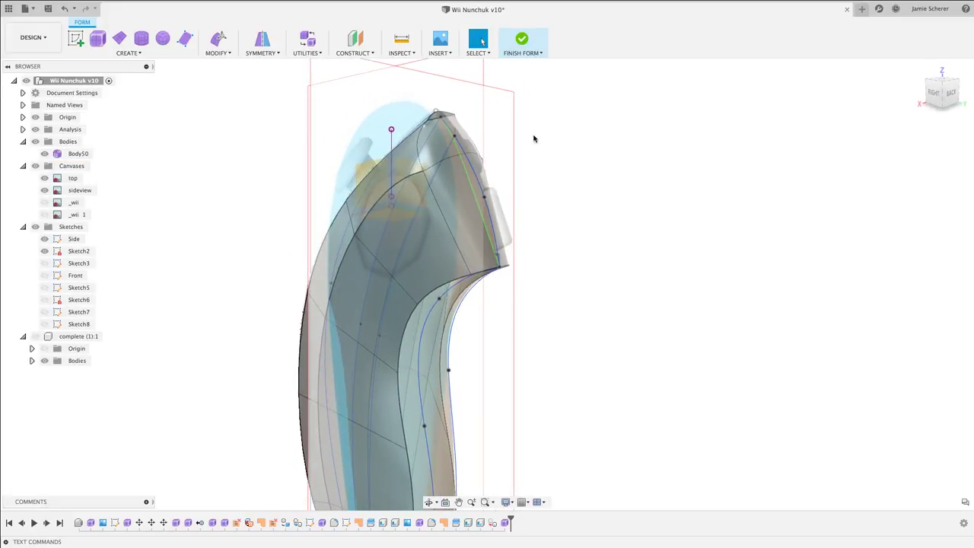
{"action": "scroll", "coordinate": [446, 163], "scroll_direction": "up", "scroll_amount": 5}
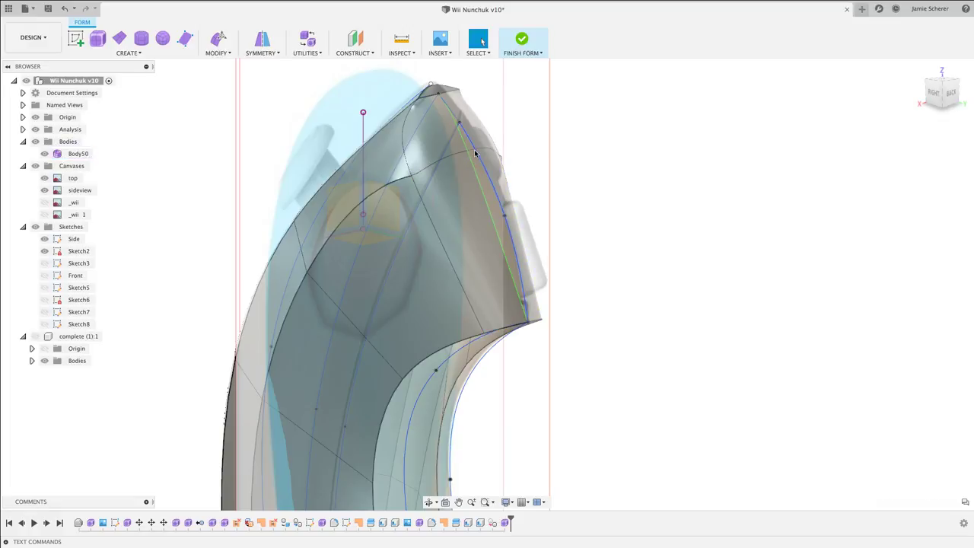
{"action": "left_click", "coordinate": [459, 153]}
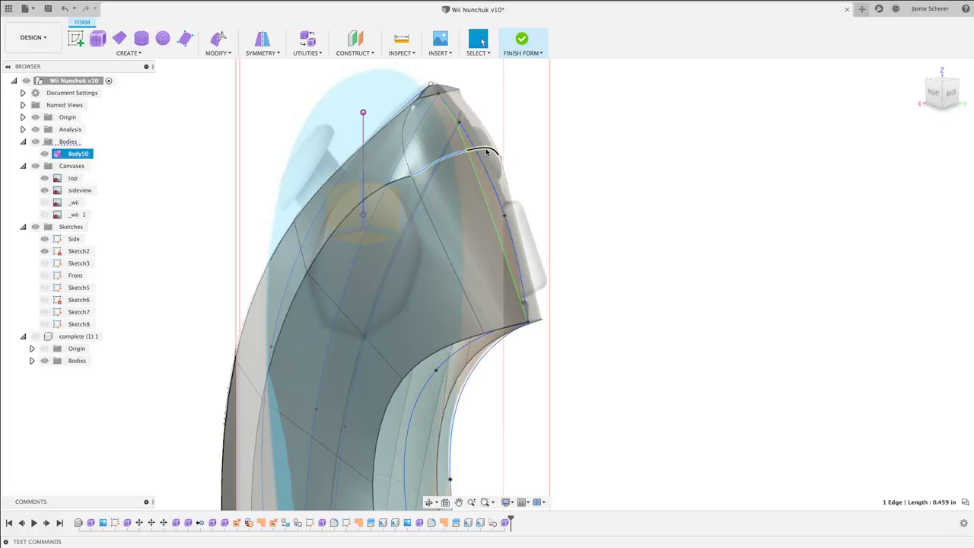
{"action": "left_click", "coordinate": [480, 151], "text": "shift"}
{"action": "right_click", "coordinate": [487, 152]}
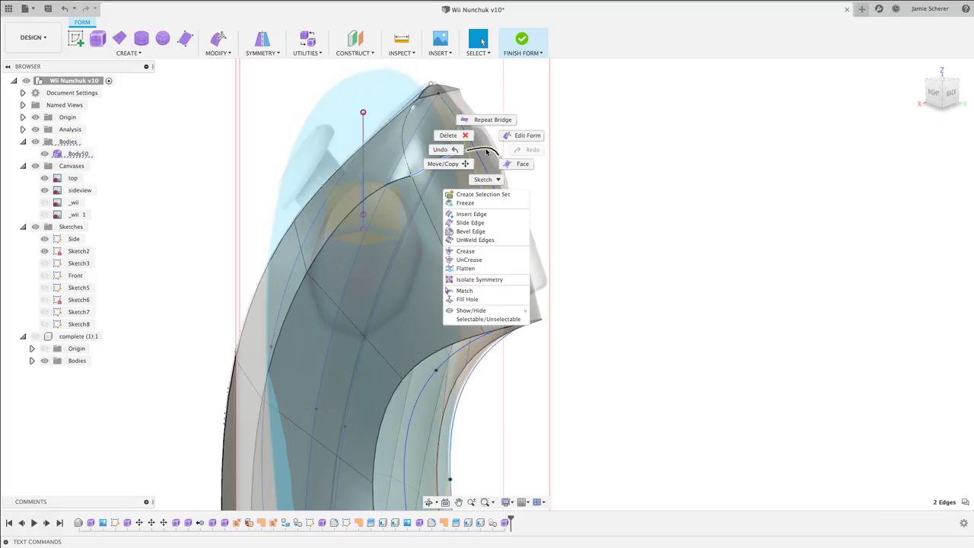
{"action": "left_click", "coordinate": [479, 251]}
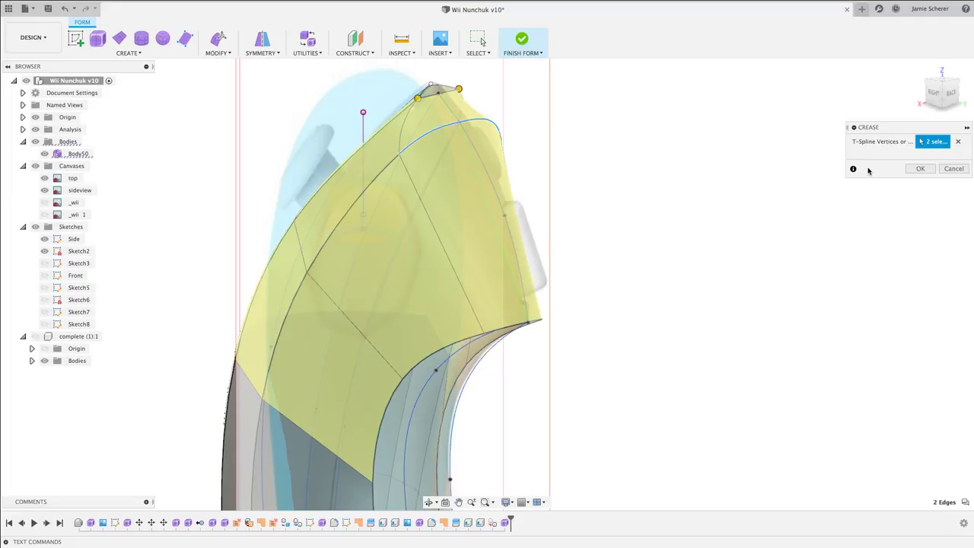
{"action": "left_click", "coordinate": [917, 168]}
Weld the two top vertices together.
{"action": "type", "text": "s"}
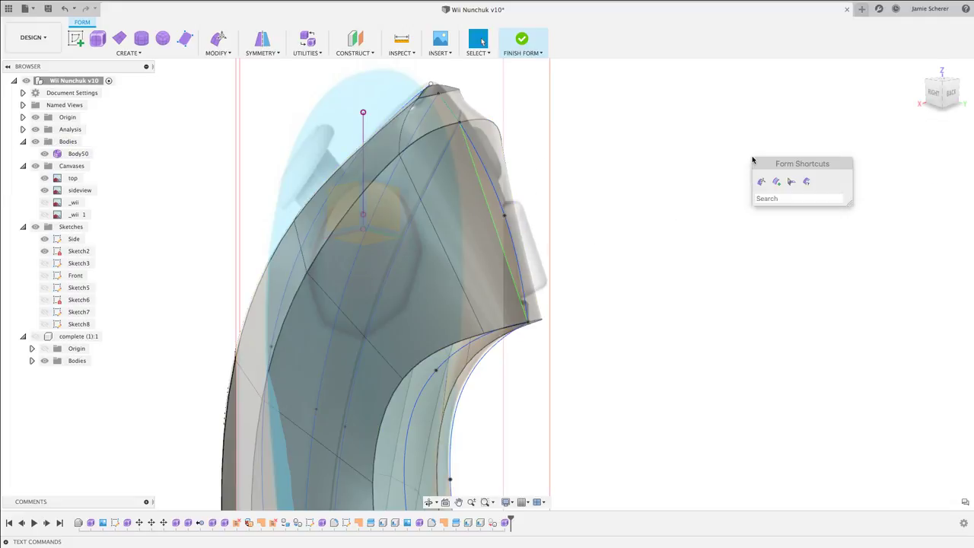
{"action": "type", "text": "weld"}
{"action": "key", "text": "Return"}
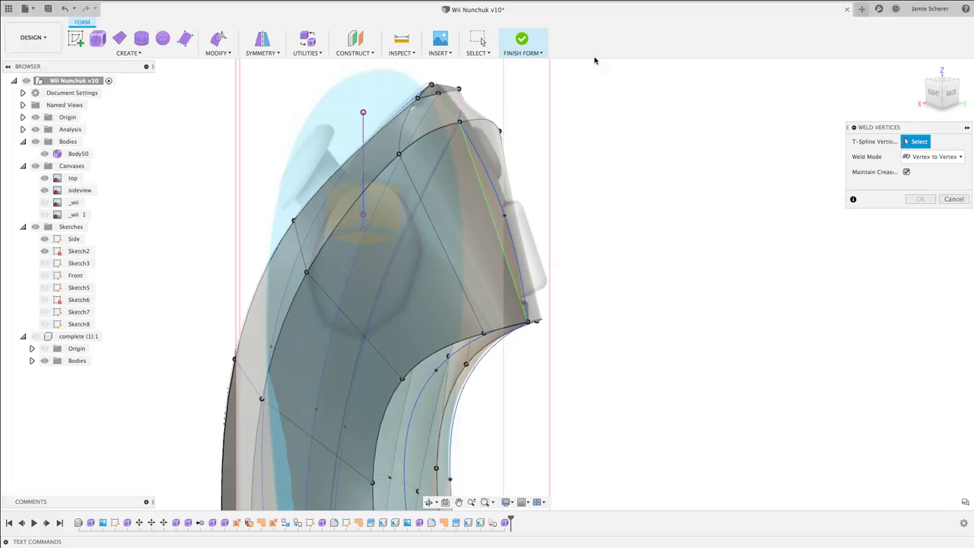
{"action": "left_click", "coordinate": [438, 94]}
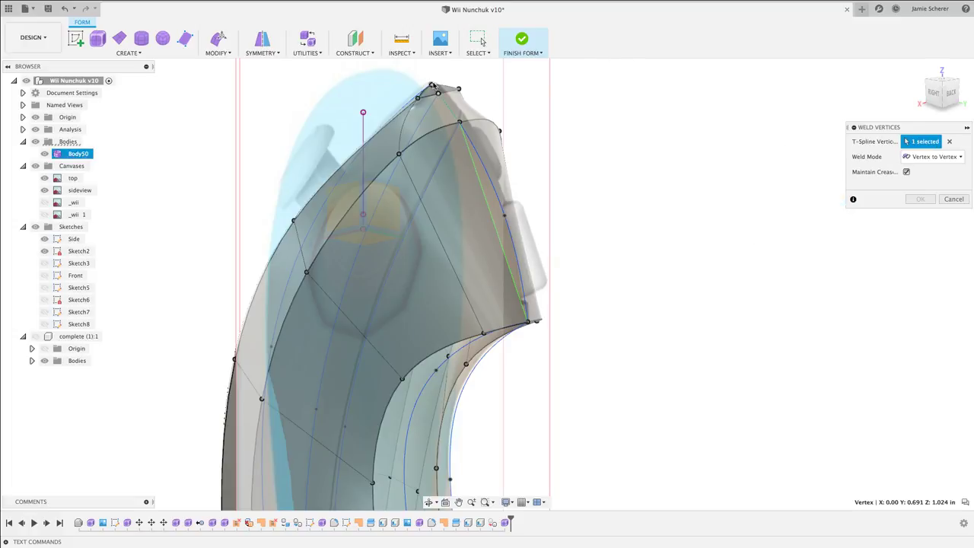
{"action": "left_click", "coordinate": [432, 85]}
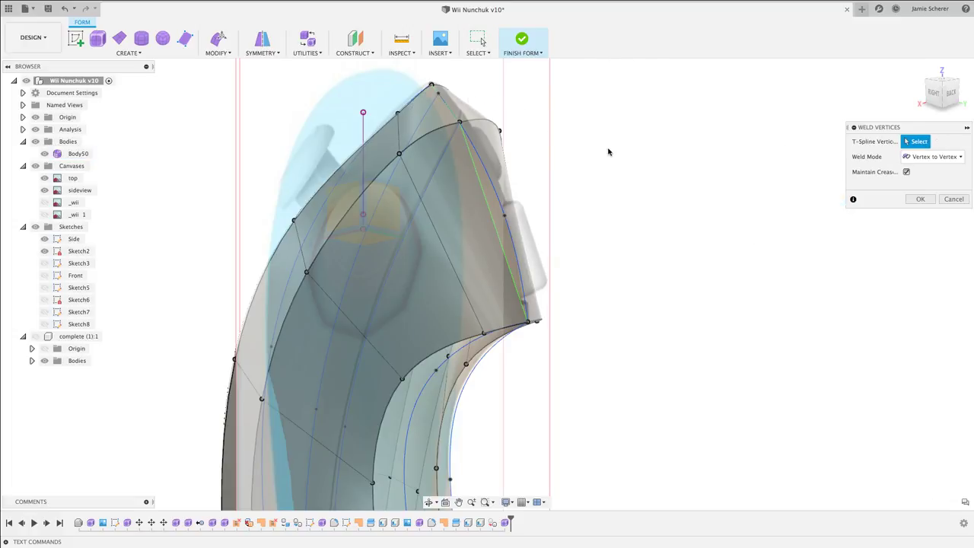
{"action": "middle_click_drag", "start_coordinate": [608, 152], "coordinate": [791, 211], "text": "shift"}
{"action": "left_click", "coordinate": [920, 199]}
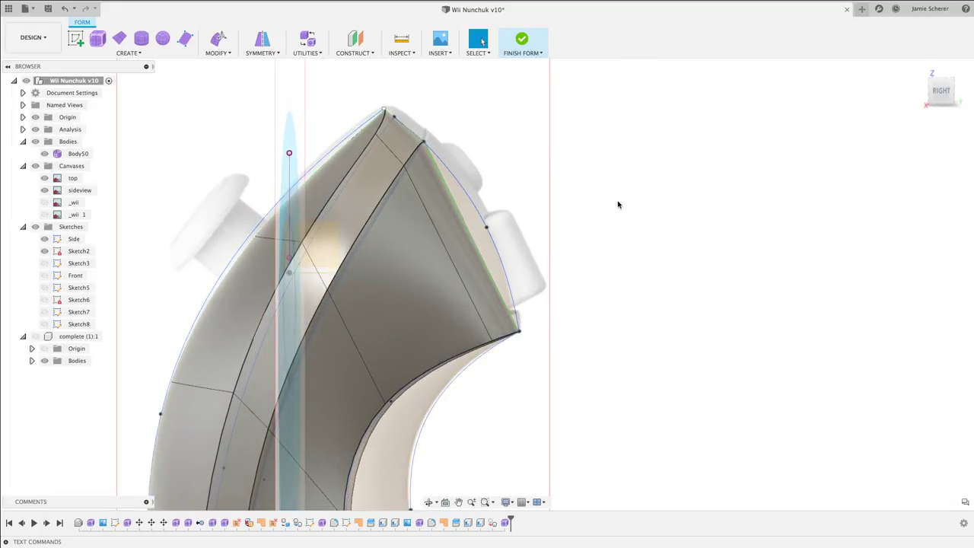
Match the body's side edge to the sketch curve.
{"action": "type", "text": "sm"}
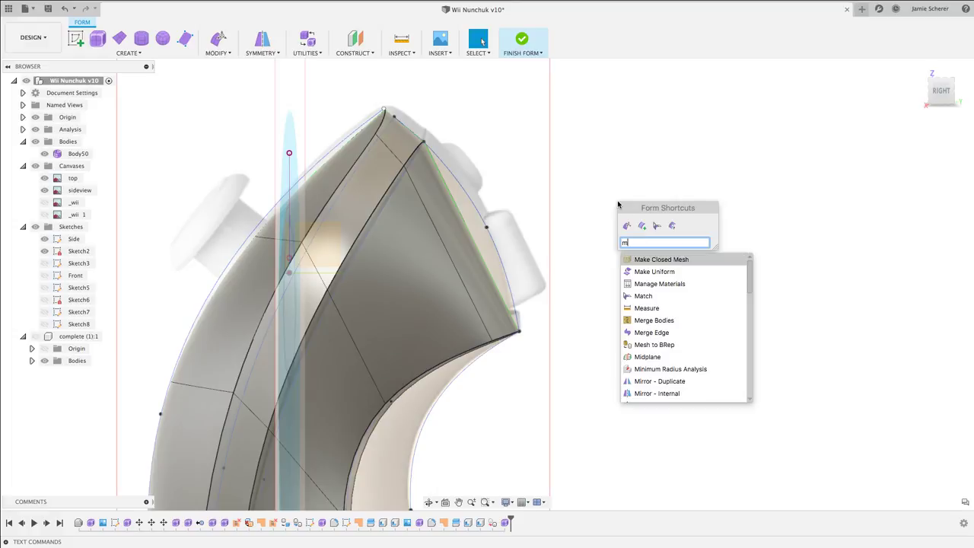
{"action": "type", "text": "atch"}
{"action": "key", "text": "Return"}
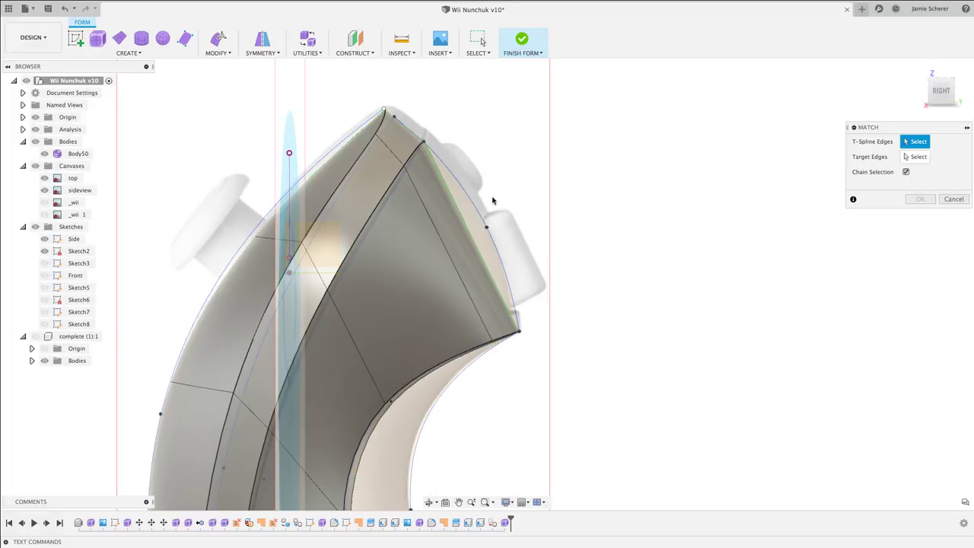
{"action": "left_click", "coordinate": [448, 194]}
{"action": "left_click", "coordinate": [454, 196]}
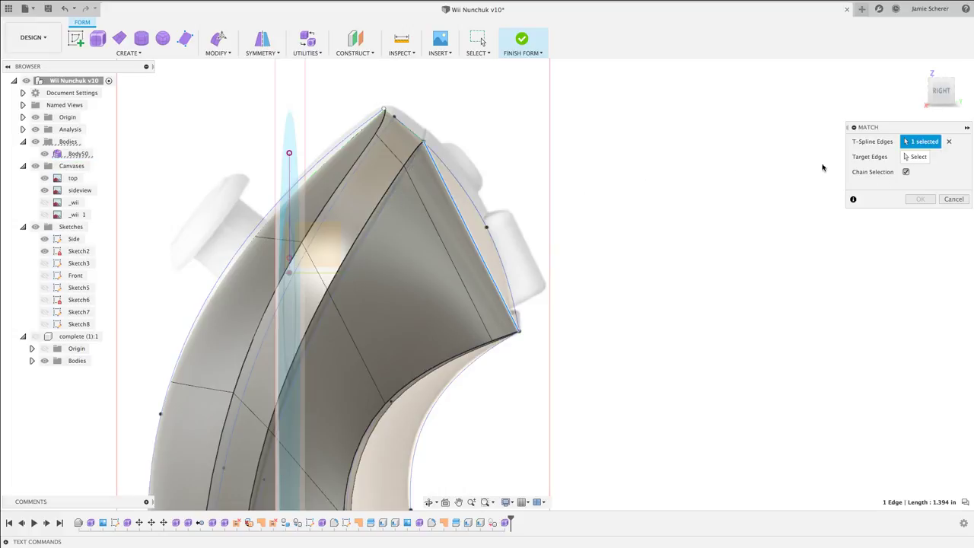
{"action": "left_click", "coordinate": [910, 157]}
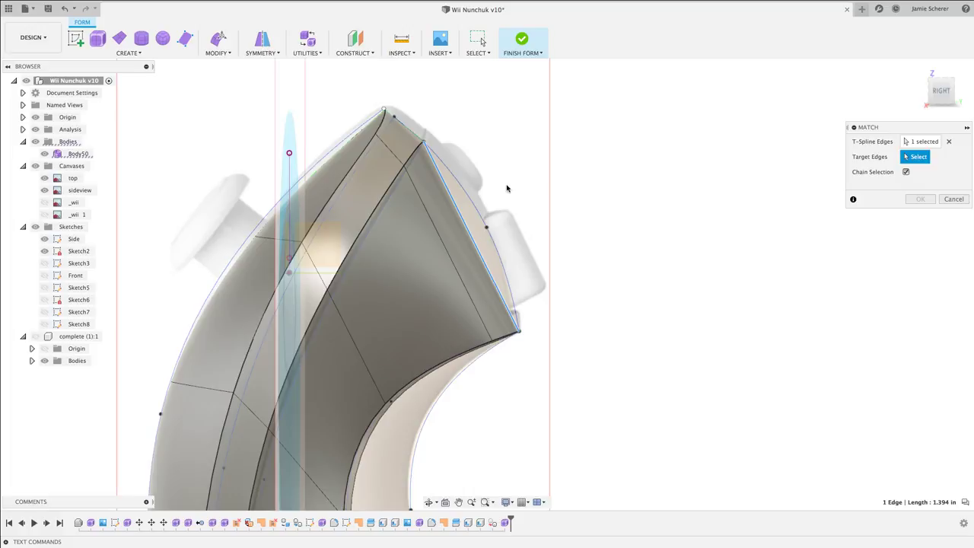
{"action": "left_click", "coordinate": [469, 195]}
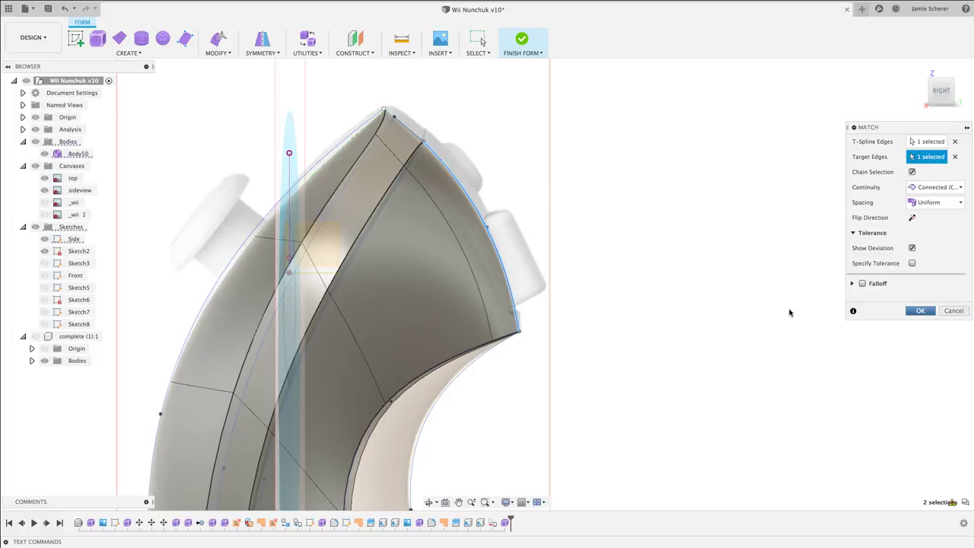
{"action": "middle_click_drag", "start_coordinate": [757, 310], "coordinate": [734, 205], "text": "shift"}
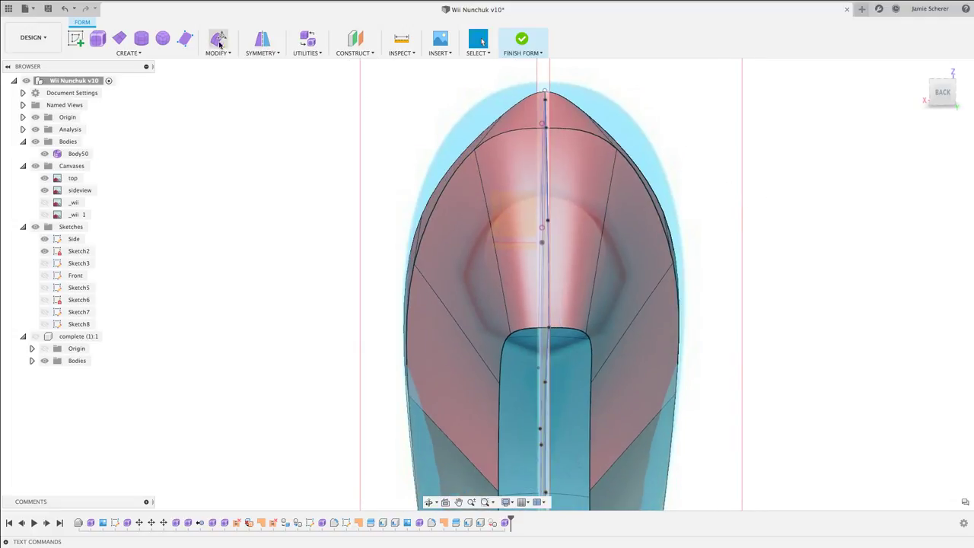
Clear the existing symmetry on Body50.
{"action": "left_click", "coordinate": [261, 53]}
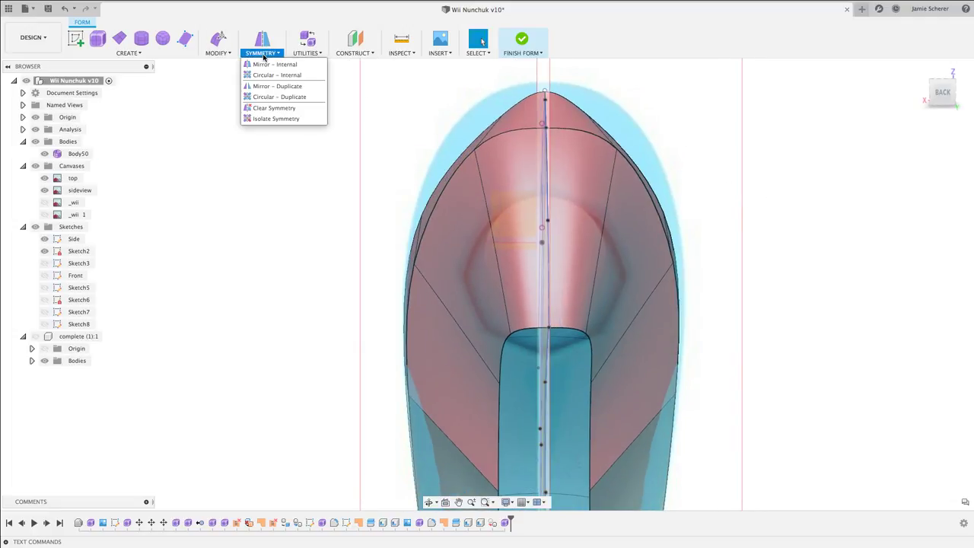
{"action": "left_click", "coordinate": [274, 107]}
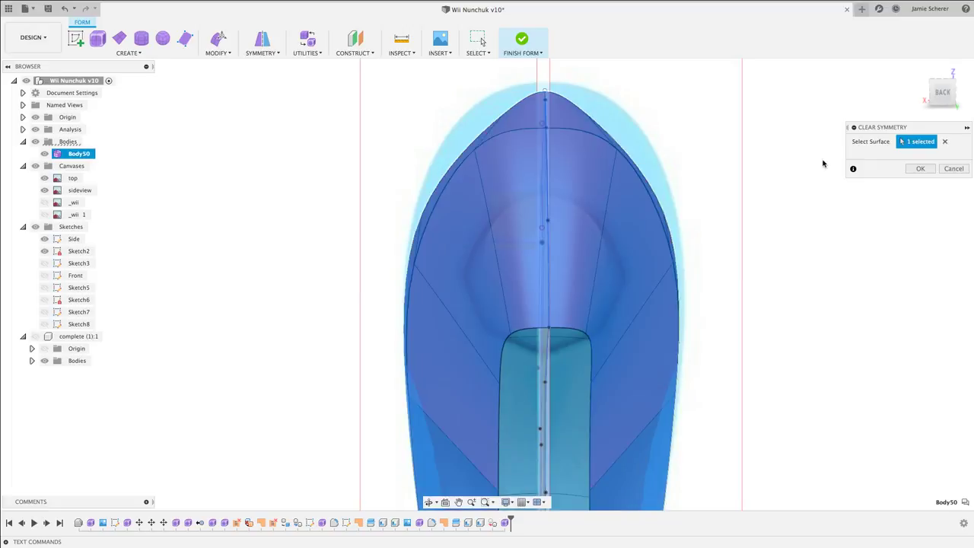
{"action": "left_click", "coordinate": [920, 168]}
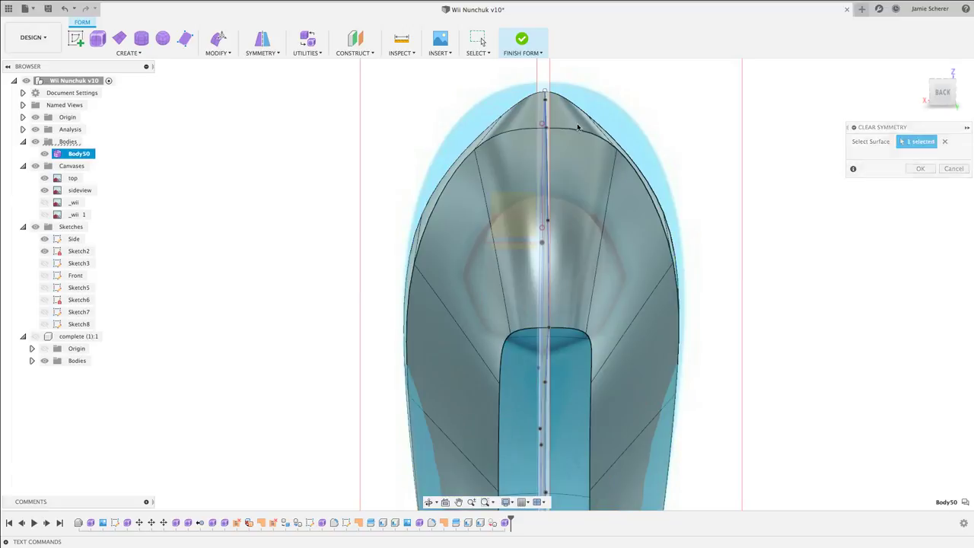
Apply internal mirror symmetry between the left and right side faces on the back.
{"action": "left_click", "coordinate": [268, 55]}
{"action": "left_click", "coordinate": [281, 65]}
{"action": "left_click", "coordinate": [472, 222]}
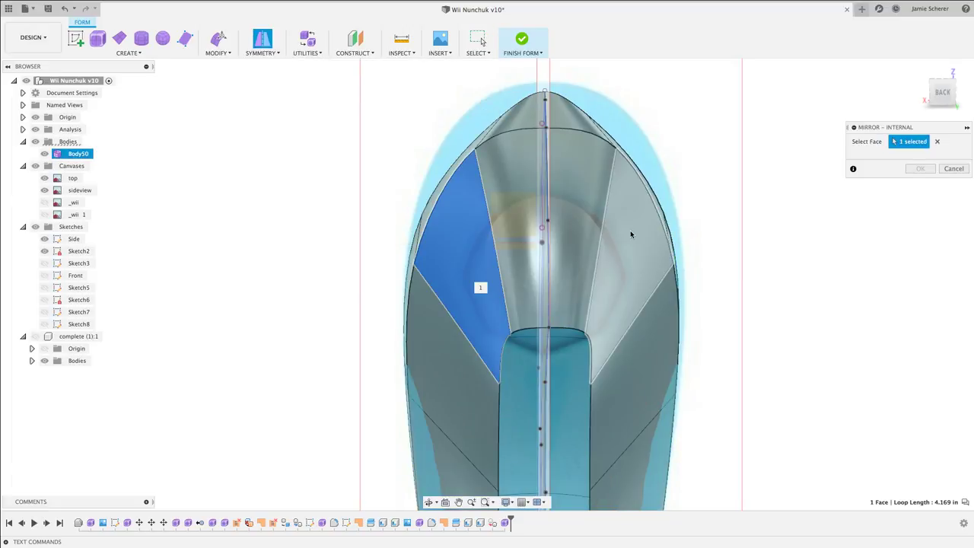
{"action": "left_click", "coordinate": [630, 234]}
{"action": "left_click", "coordinate": [919, 168]}
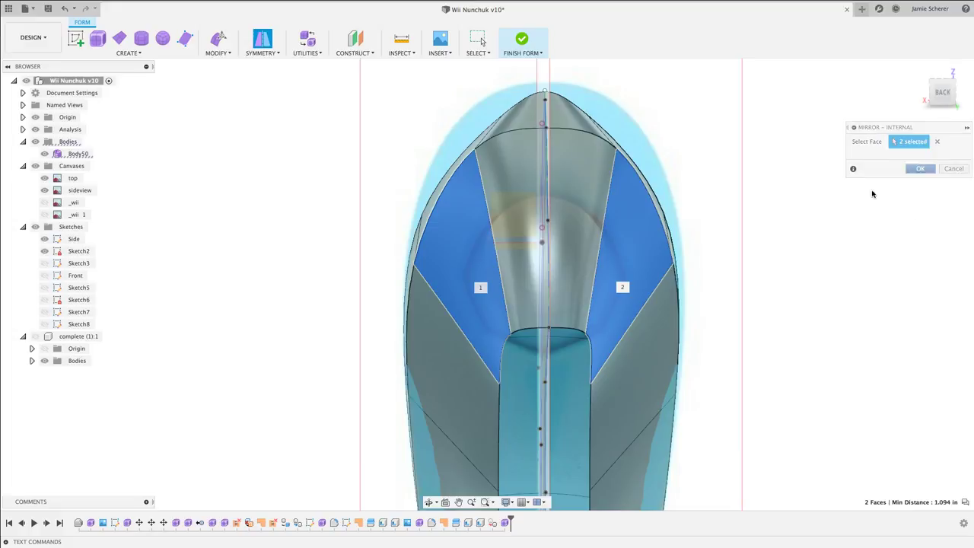
{"action": "scroll", "coordinate": [804, 224], "scroll_direction": "down", "scroll_amount": 2}
{"action": "middle_click_drag", "start_coordinate": [804, 223], "coordinate": [686, 235]}
{"action": "left_click", "coordinate": [131, 53]}
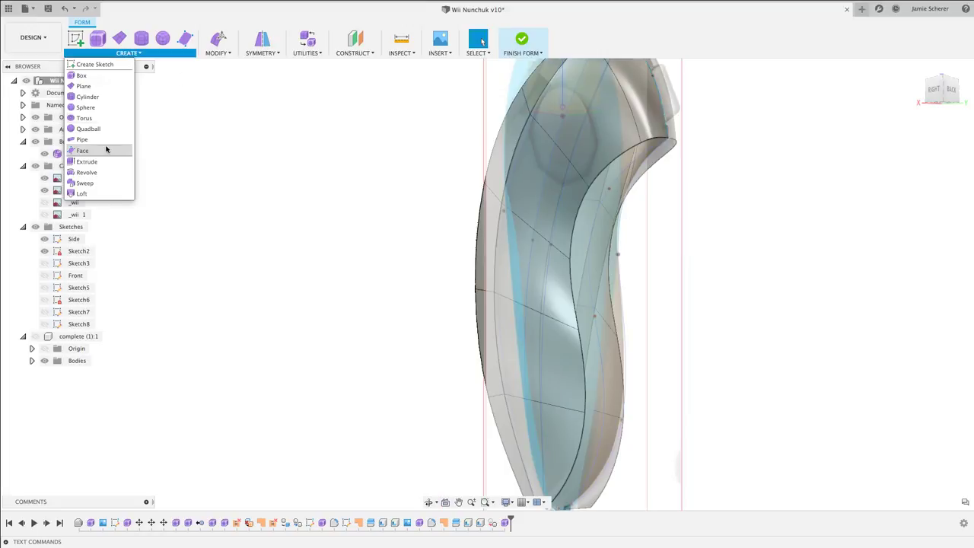
{"action": "left_click", "coordinate": [80, 149]}
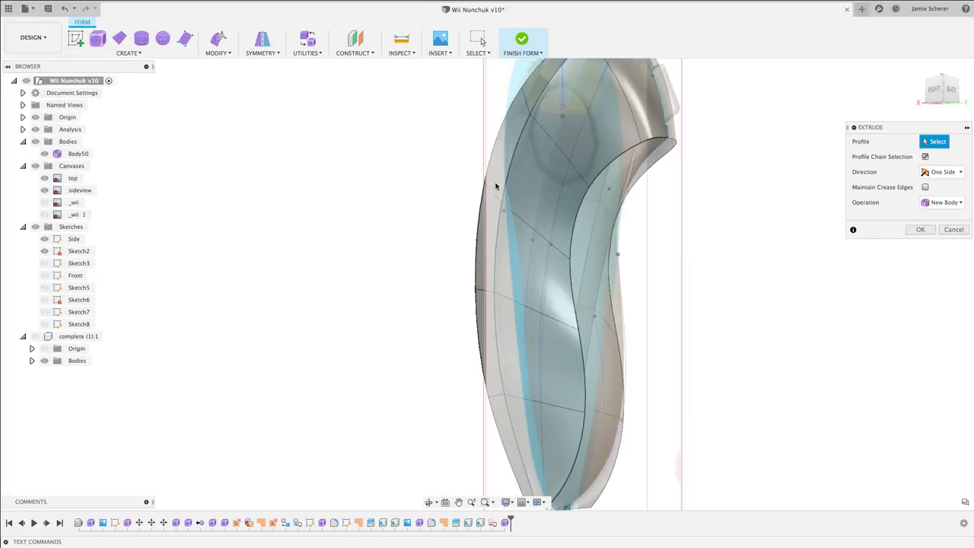
{"action": "left_click", "coordinate": [657, 153]}
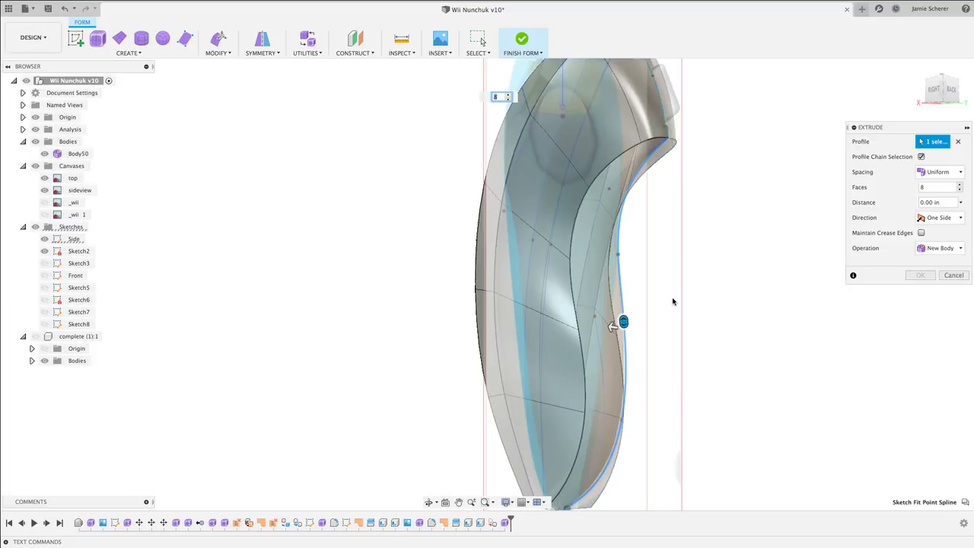
{"action": "left_click", "coordinate": [943, 218]}
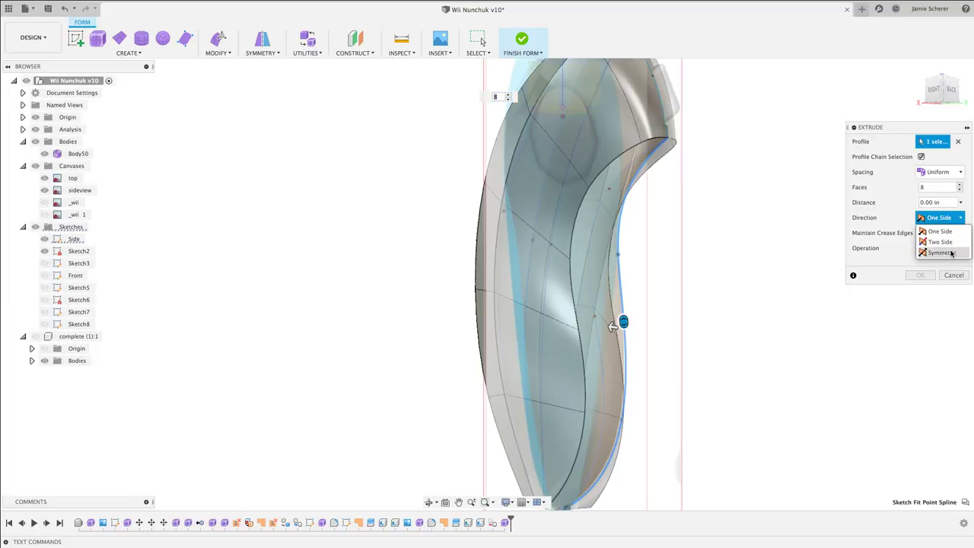
{"action": "left_click", "coordinate": [943, 253]}
{"action": "left_click_drag", "start_coordinate": [622, 323], "coordinate": [601, 326]}
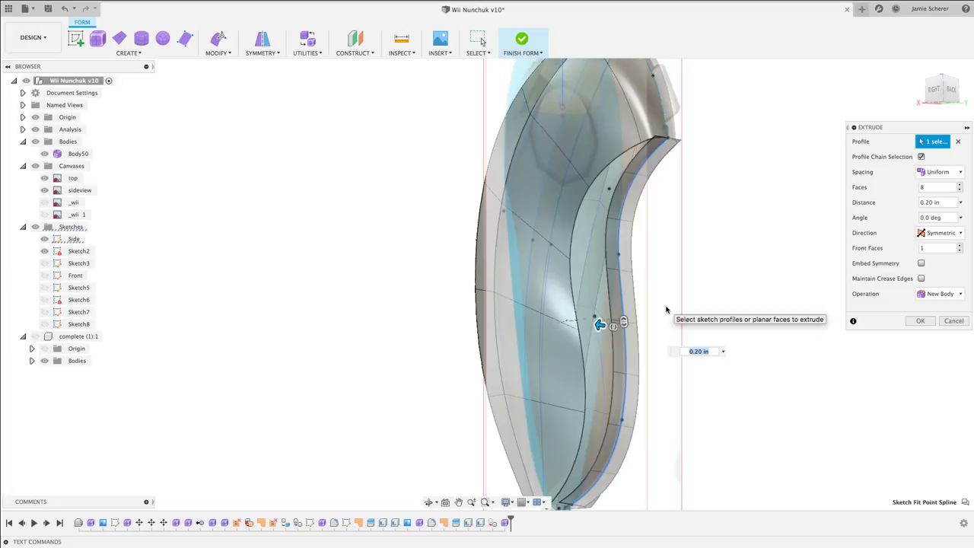
{"action": "key", "text": "Return"}
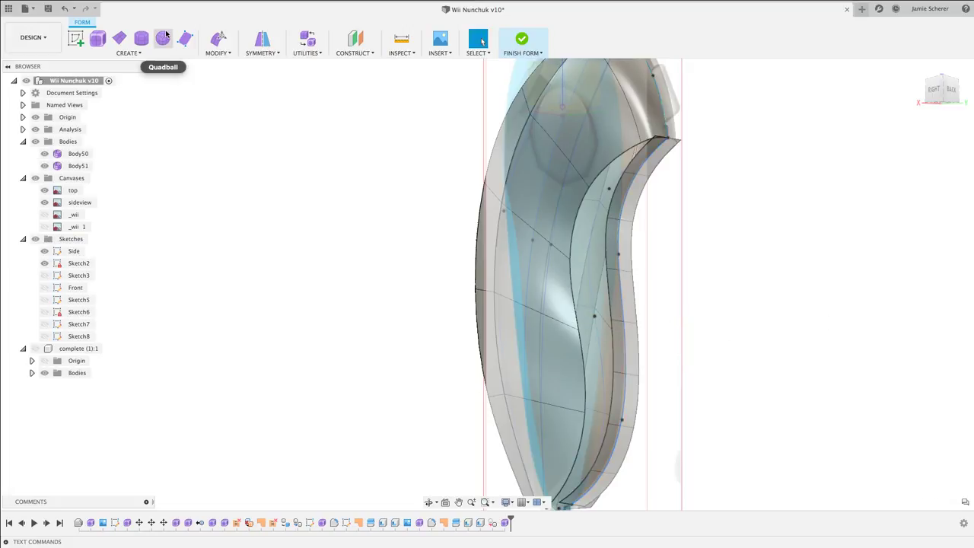
{"action": "type", "text": "swel"}
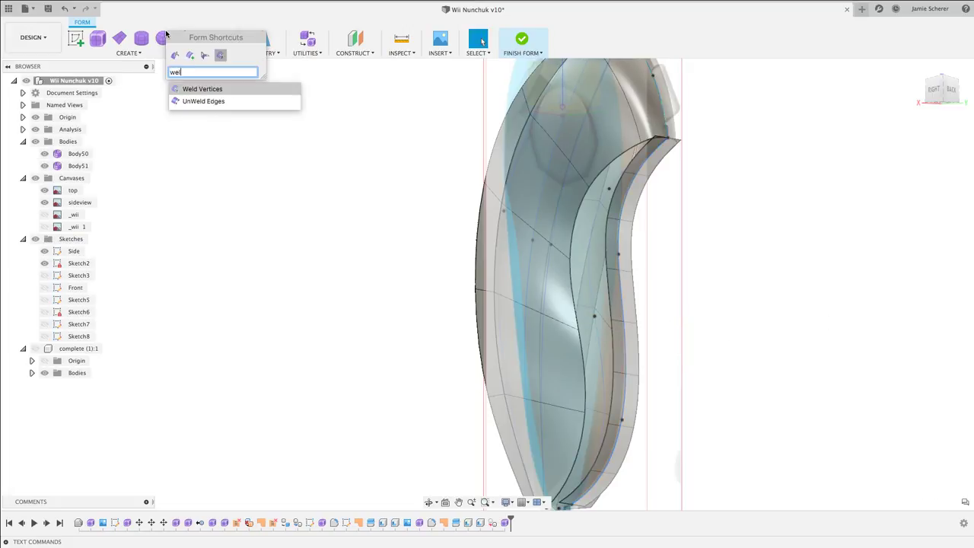
{"action": "key", "text": "Return"}
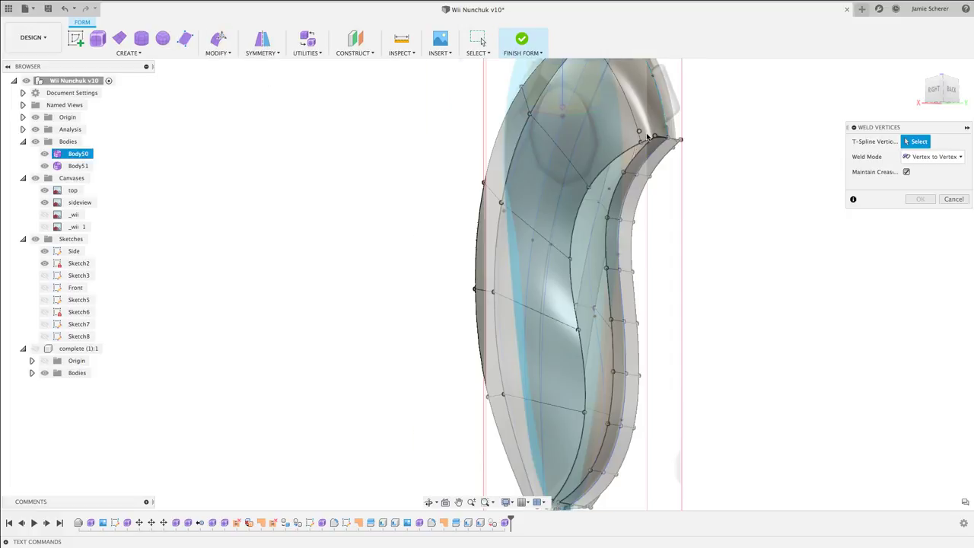
{"action": "scroll", "coordinate": [670, 251], "scroll_direction": "up", "scroll_amount": 2}
{"action": "scroll", "coordinate": [669, 232], "scroll_direction": "down", "scroll_amount": 2}
{"action": "mouse_move", "coordinate": [670, 232]}
{"action": "middle_mouse_down", "text": "shift"}
{"action": "mouse_move", "coordinate": [641, 228]}
{"action": "mouse_move", "coordinate": [658, 234]}
{"action": "middle_mouse_up", "text": "shift"}
{"action": "scroll", "coordinate": [658, 176], "scroll_direction": "up", "scroll_amount": 2}
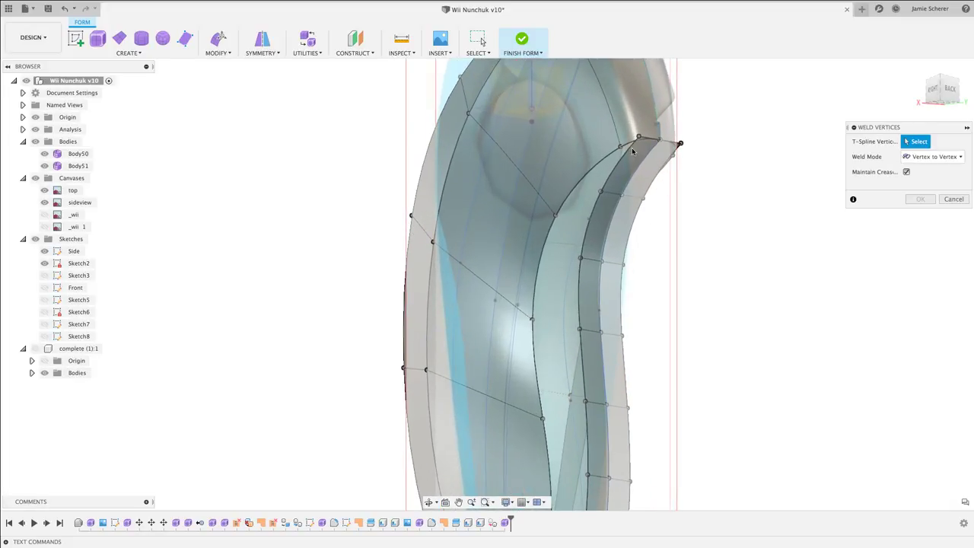
{"action": "scroll", "coordinate": [632, 150], "scroll_direction": "down", "scroll_amount": 2}
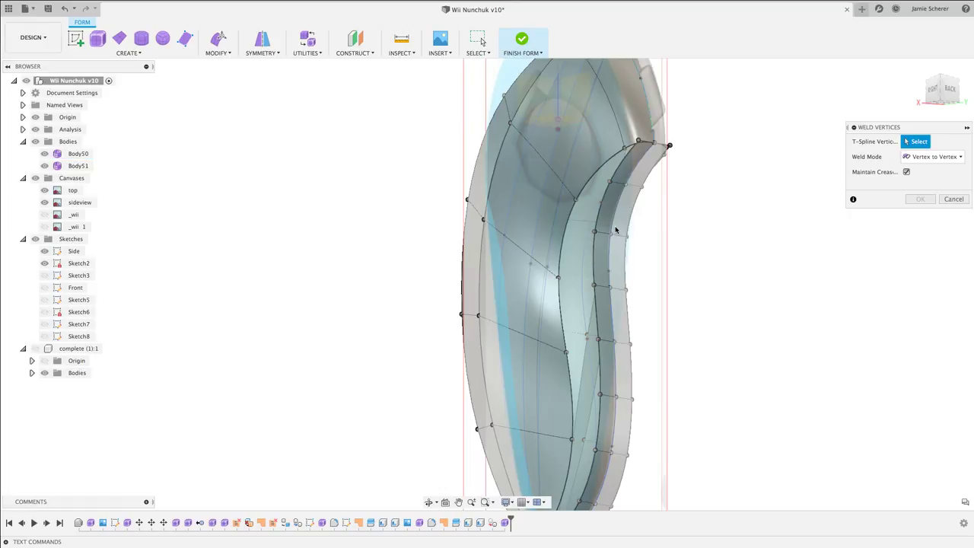
{"action": "middle_click_drag", "start_coordinate": [618, 225], "coordinate": [615, 205], "text": "shift"}
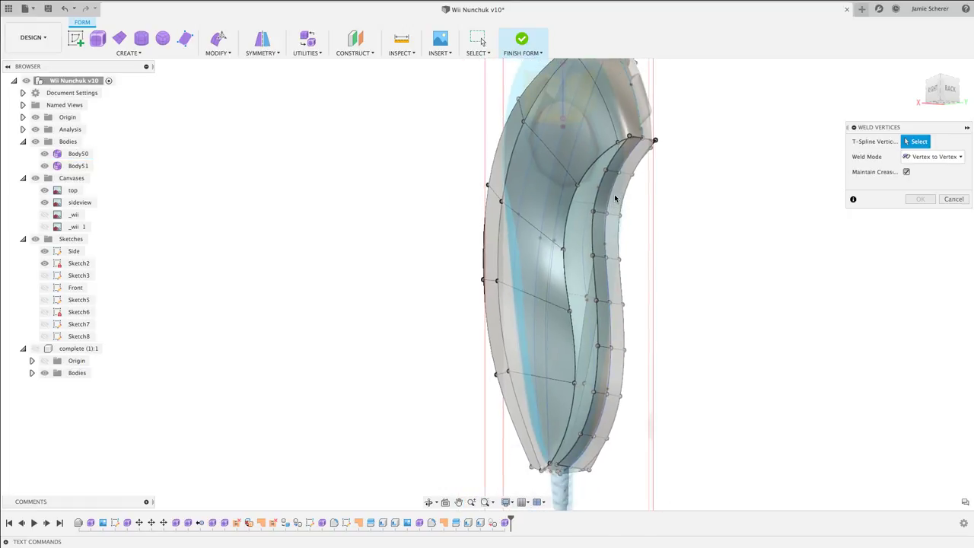
{"action": "key", "text": "Escape"}
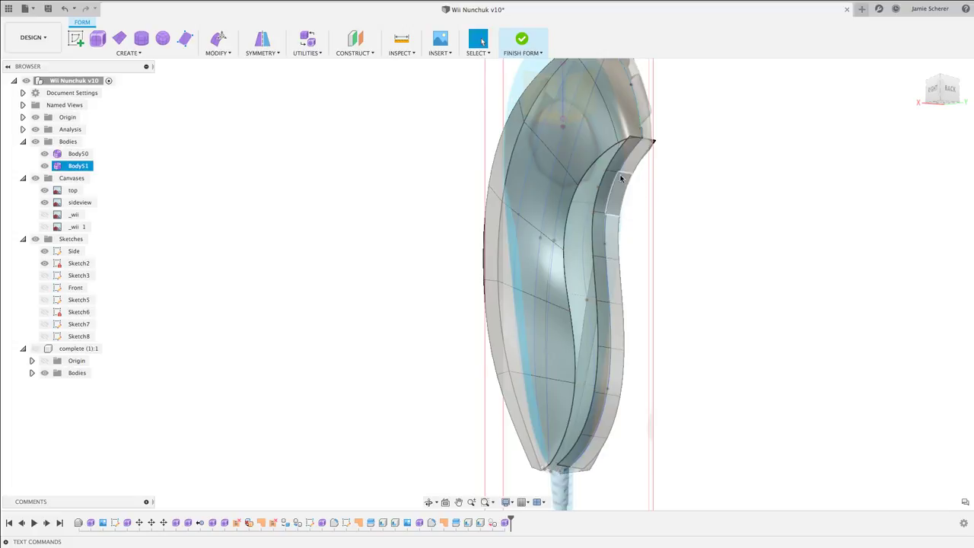
{"action": "scroll", "coordinate": [621, 178], "scroll_direction": "up", "scroll_amount": 2}
{"action": "left_click", "coordinate": [622, 173]}
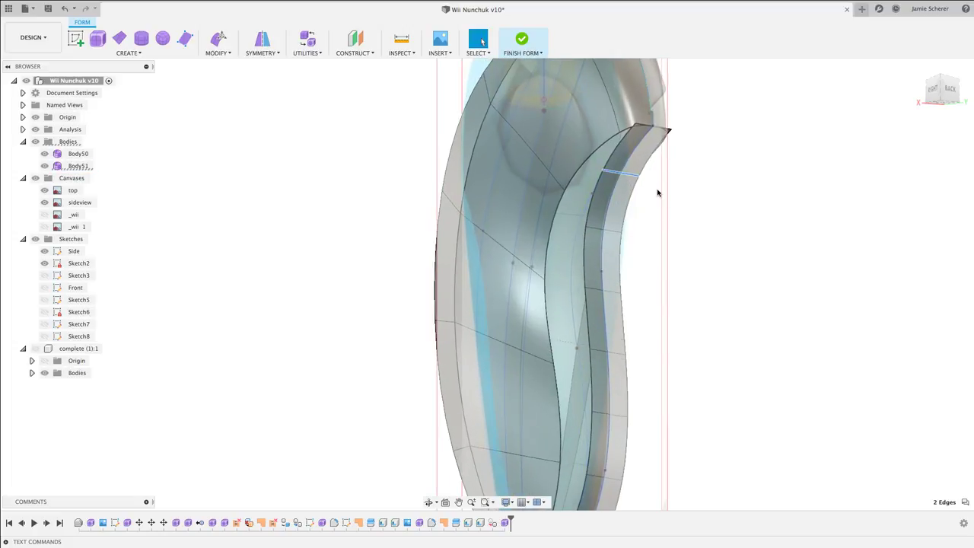
{"action": "key", "text": "Delete"}
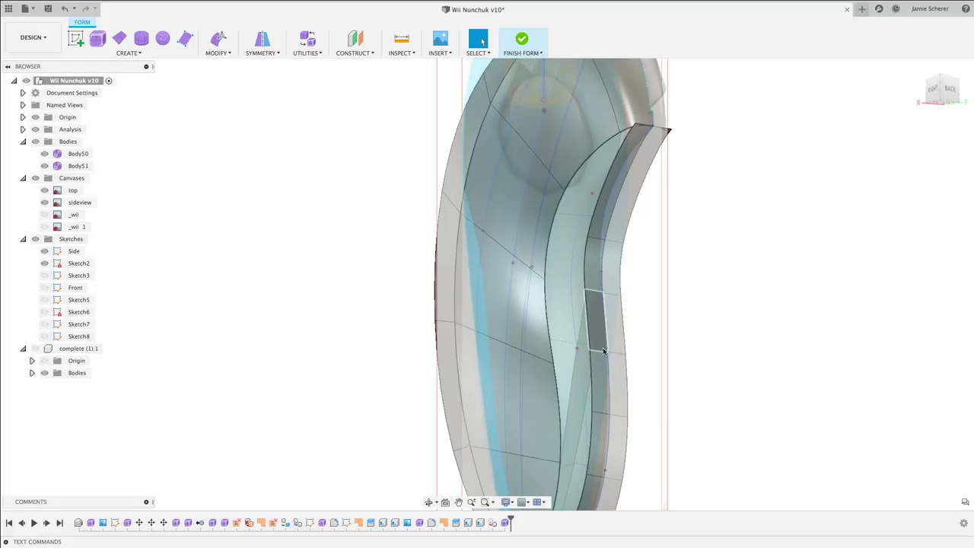
{"action": "left_click", "coordinate": [598, 349]}
{"action": "key", "text": "Delete"}
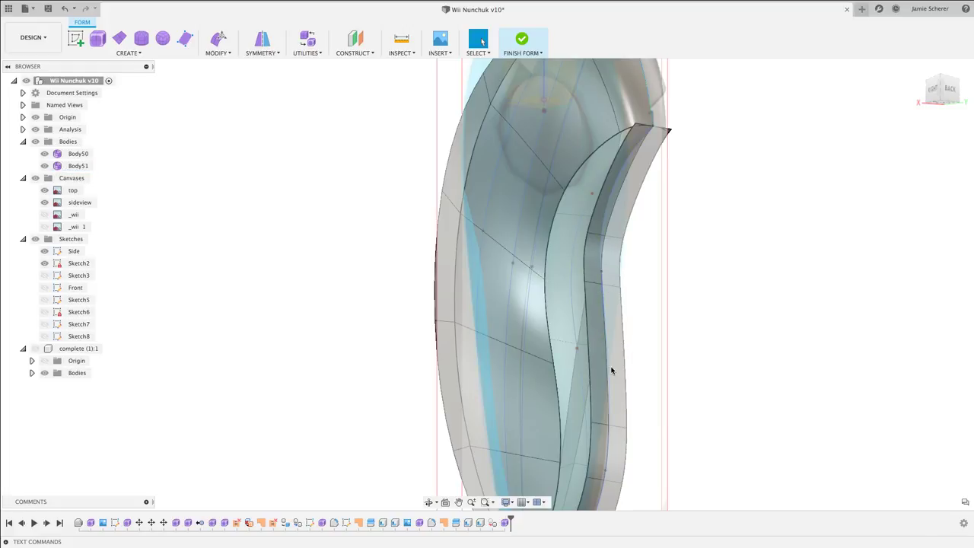
{"action": "left_click", "coordinate": [612, 370]}
{"action": "middle_click_drag", "start_coordinate": [611, 370], "coordinate": [646, 319], "text": "shift"}
{"action": "left_click", "coordinate": [566, 400]}
{"action": "left_click", "coordinate": [658, 311]}
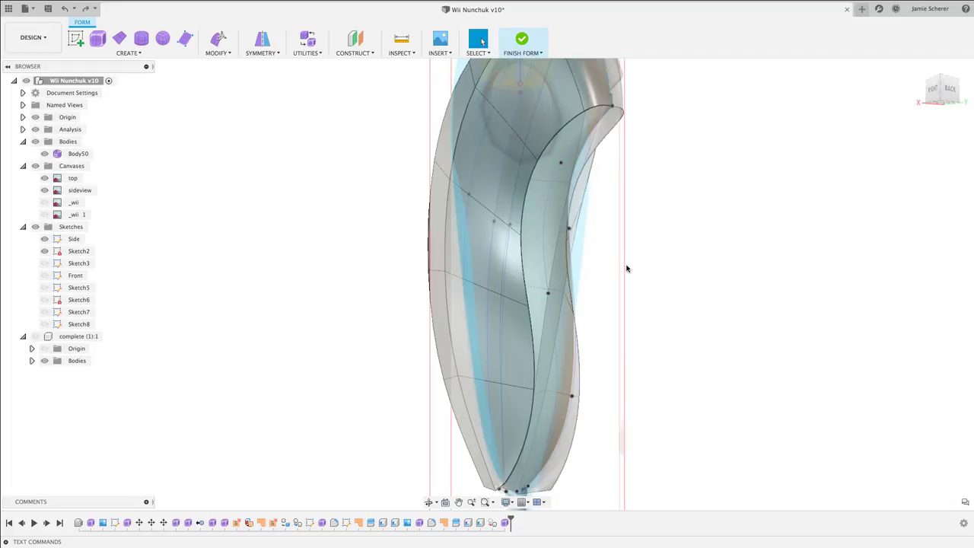
Extrude the side crease edge symmetrically 0.20 in with 5 faces into new body Body51.
{"action": "left_click", "coordinate": [129, 53]}
{"action": "left_click", "coordinate": [98, 159]}
{"action": "left_click", "coordinate": [593, 140]}
{"action": "key", "text": "Tab"}
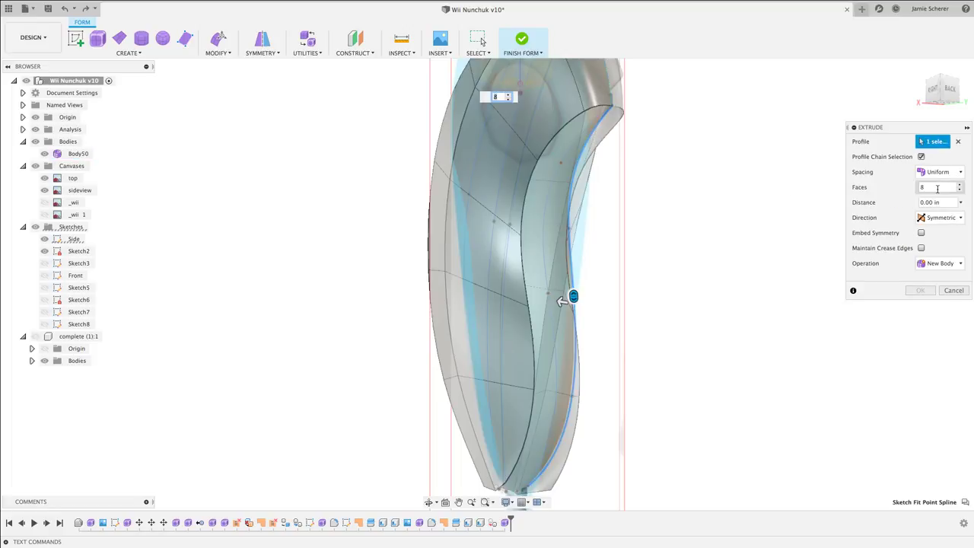
{"action": "type", "text": "5"}
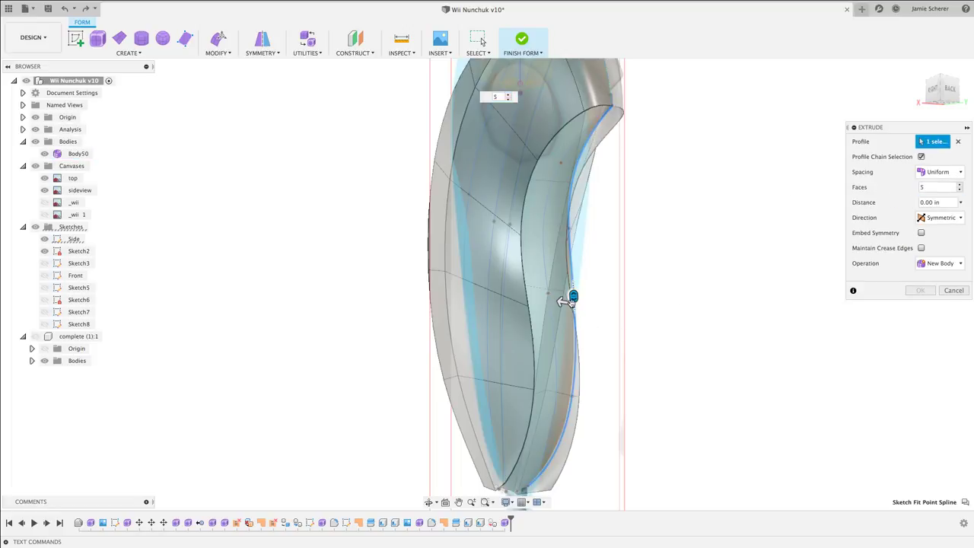
{"action": "left_click_drag", "start_coordinate": [573, 297], "coordinate": [546, 299]}
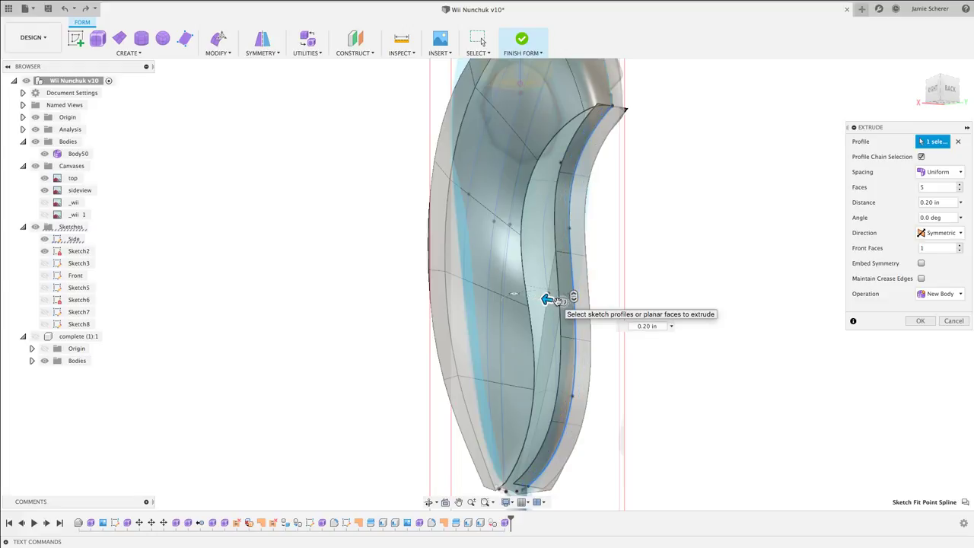
{"action": "key", "text": "Return"}
{"action": "type", "text": "s"}
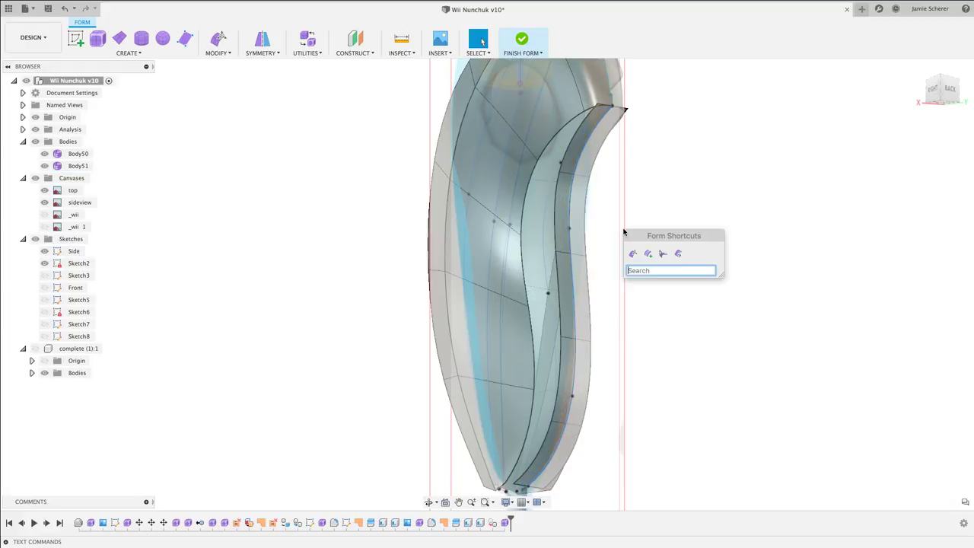
{"action": "type", "text": "weld"}
{"action": "key", "text": "Return"}
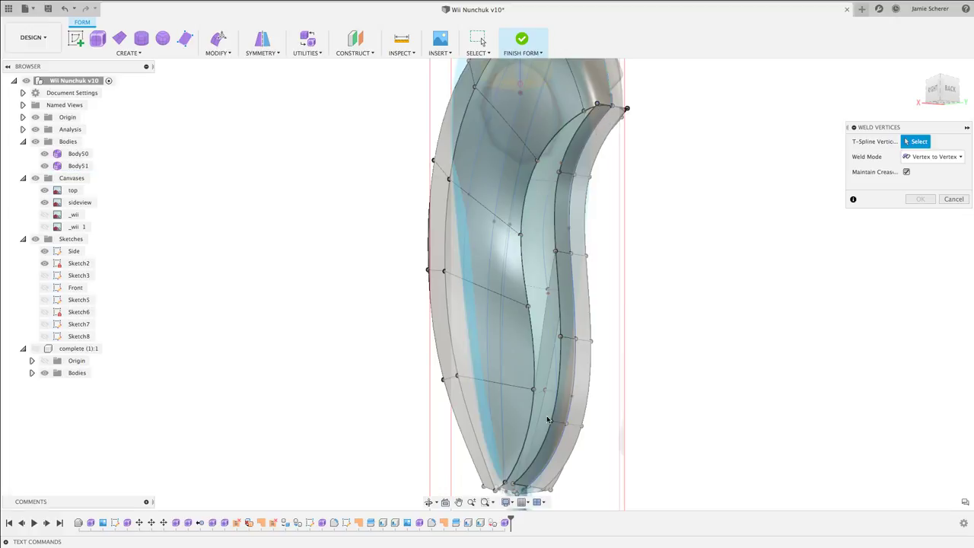
Weld the bottom vertex pair and the crease vertices up to the top edge.
{"action": "left_click", "coordinate": [514, 487]}
{"action": "left_click", "coordinate": [505, 485]}
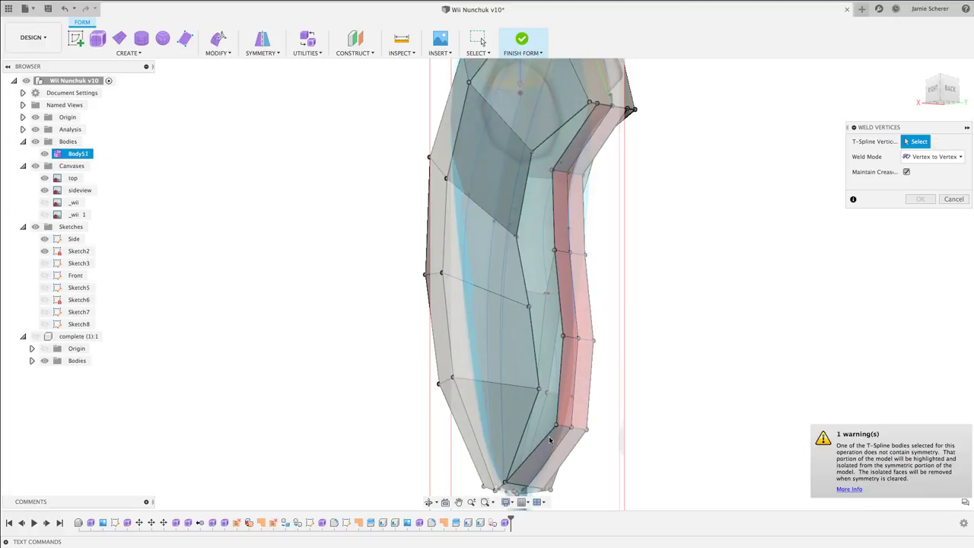
{"action": "left_click", "coordinate": [539, 388]}
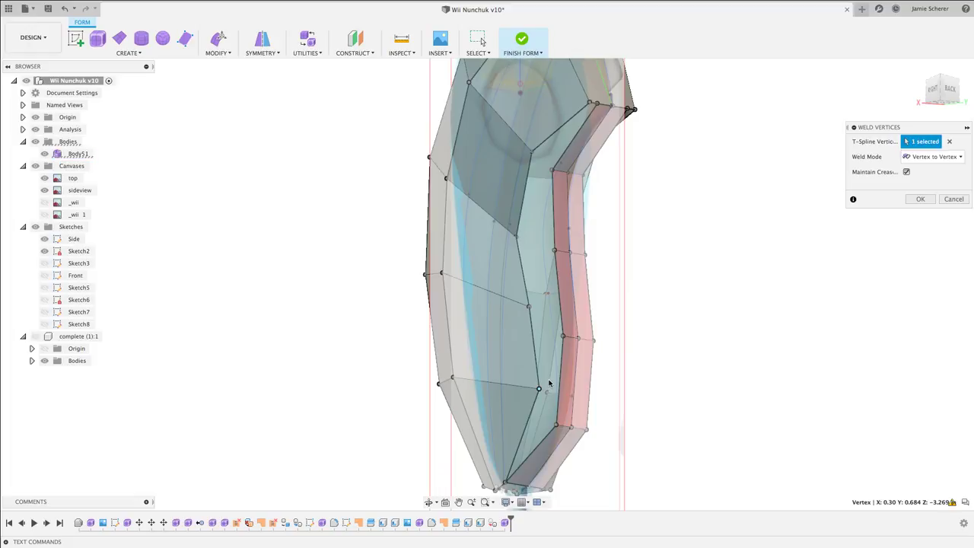
{"action": "left_click", "coordinate": [559, 420]}
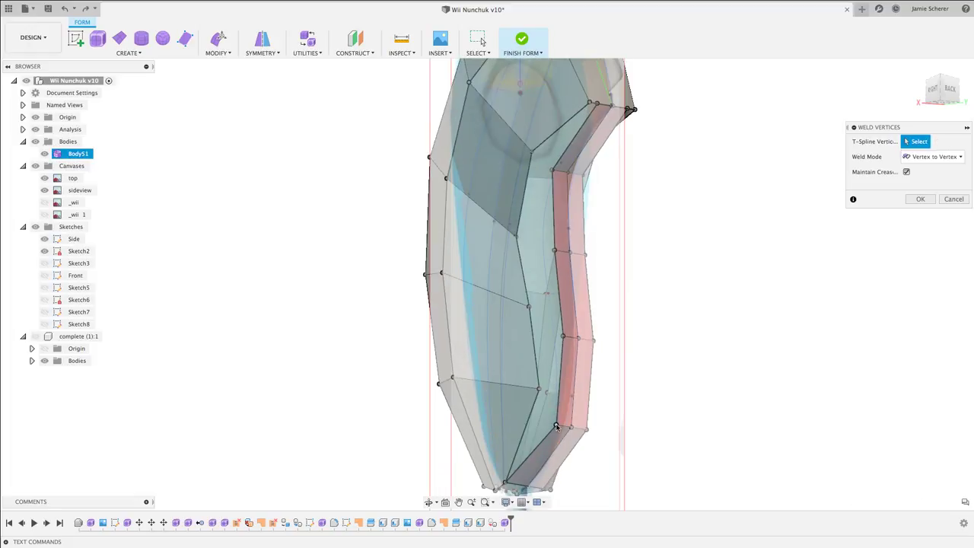
{"action": "left_click", "coordinate": [559, 333]}
{"action": "left_click", "coordinate": [527, 306]}
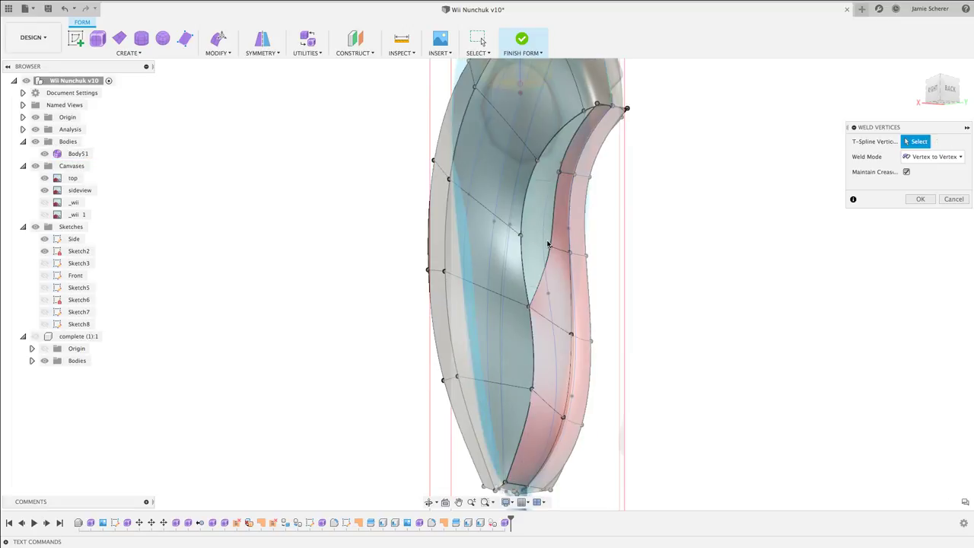
{"action": "left_click", "coordinate": [520, 235]}
{"action": "left_click", "coordinate": [557, 180]}
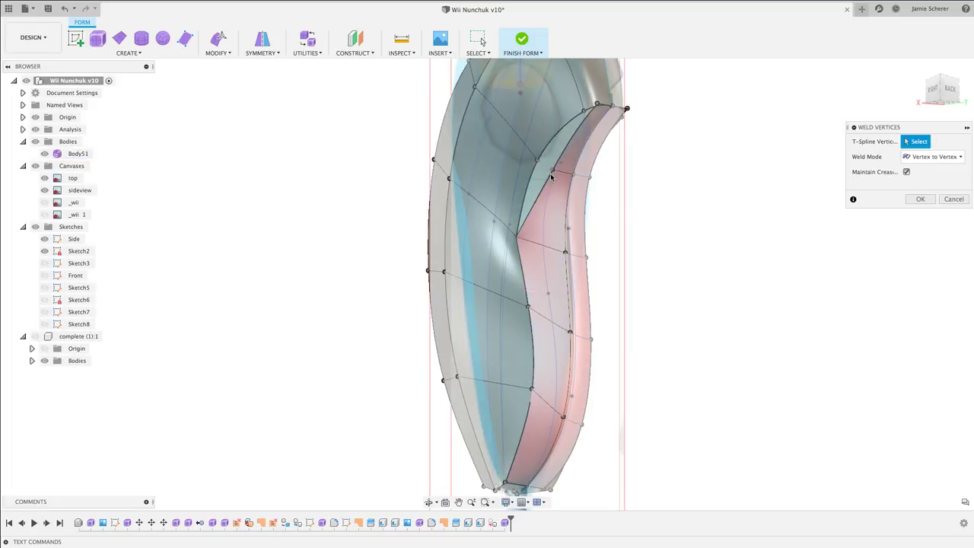
{"action": "left_click", "coordinate": [552, 170]}
{"action": "left_click", "coordinate": [597, 104]}
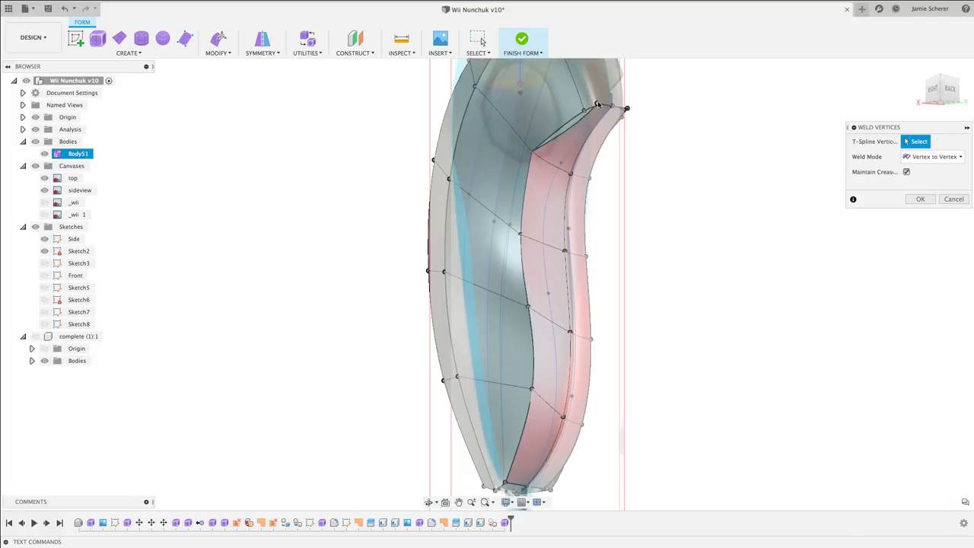
{"action": "left_click", "coordinate": [597, 104]}
{"action": "left_click", "coordinate": [584, 113]}
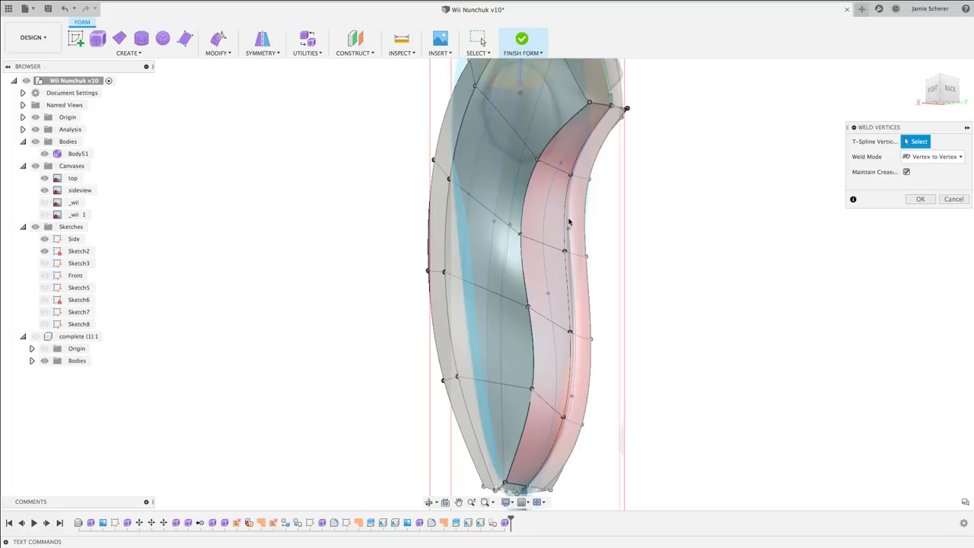
From the back, weld the remaining red-strip and bottom-tip vertex pairs and confirm.
{"action": "middle_click_drag", "start_coordinate": [571, 207], "coordinate": [578, 67], "text": "shift"}
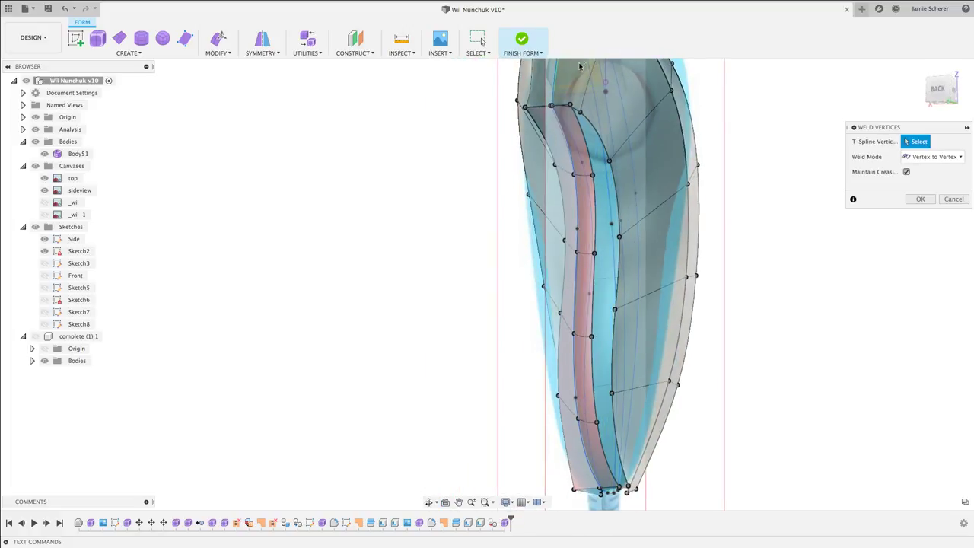
{"action": "left_click", "coordinate": [570, 105]}
{"action": "left_click", "coordinate": [597, 174]}
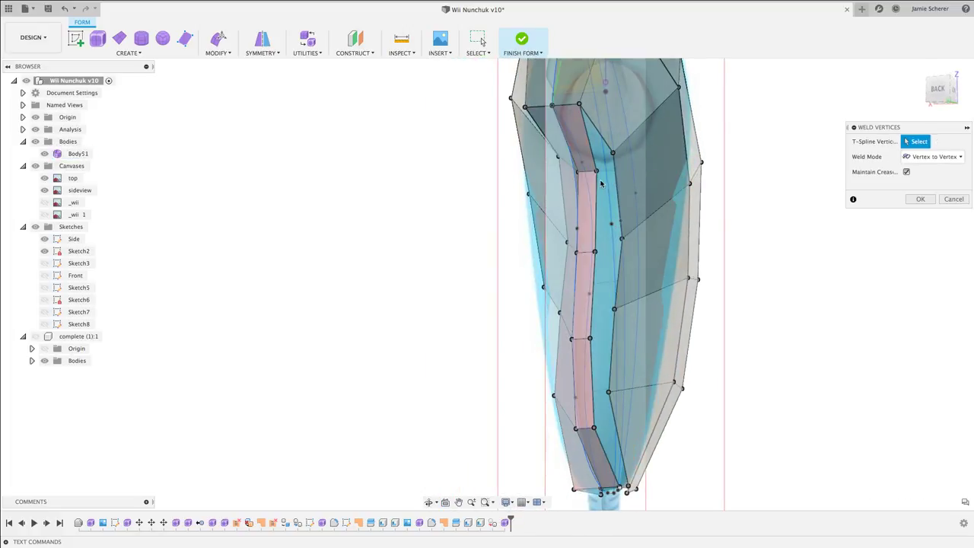
{"action": "left_click", "coordinate": [597, 174]}
{"action": "left_click", "coordinate": [613, 156]}
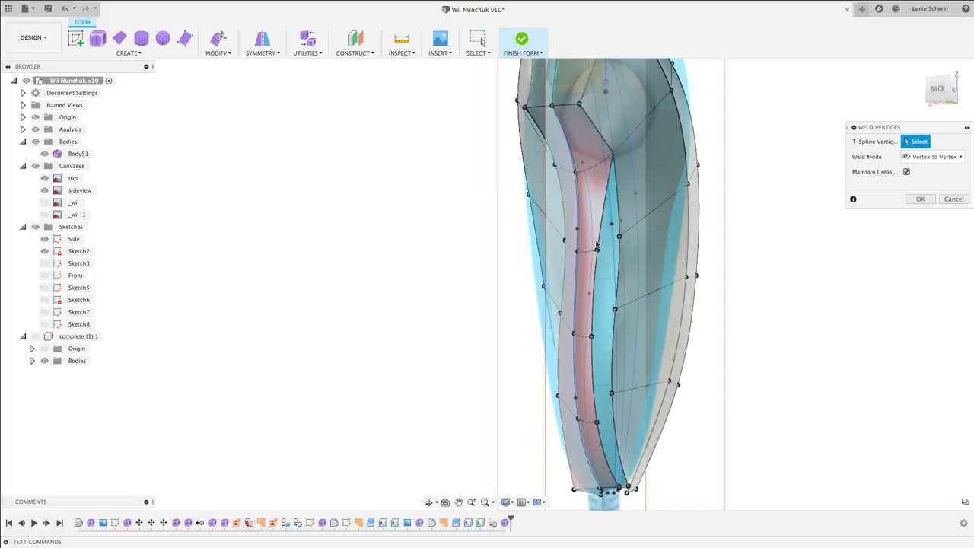
{"action": "left_click", "coordinate": [598, 251]}
{"action": "left_click", "coordinate": [619, 249]}
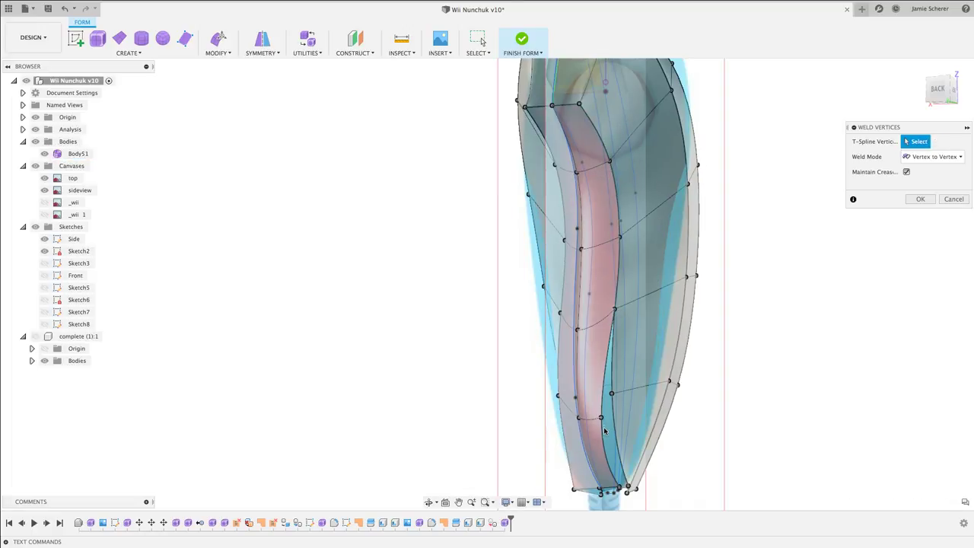
{"action": "left_click", "coordinate": [611, 394]}
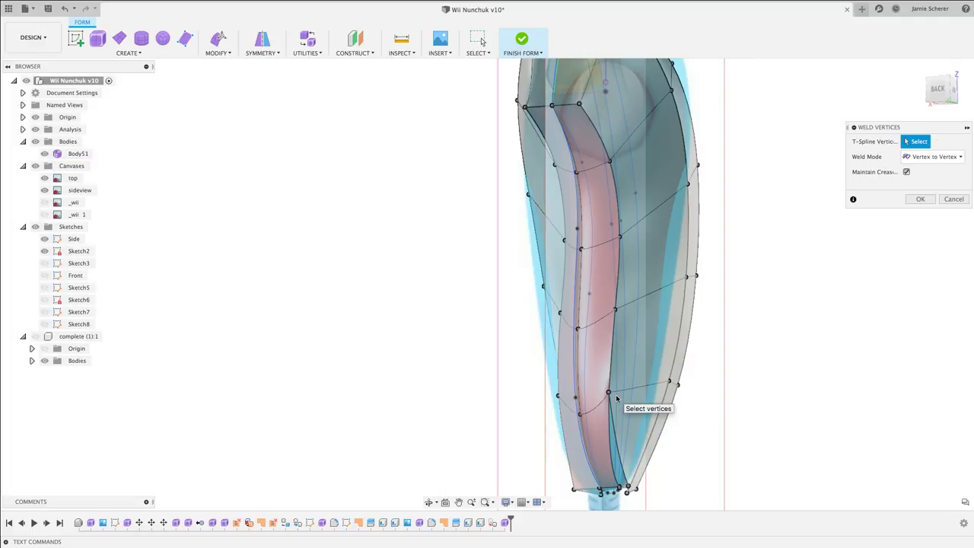
{"action": "scroll", "coordinate": [618, 484], "scroll_direction": "up", "scroll_amount": 6}
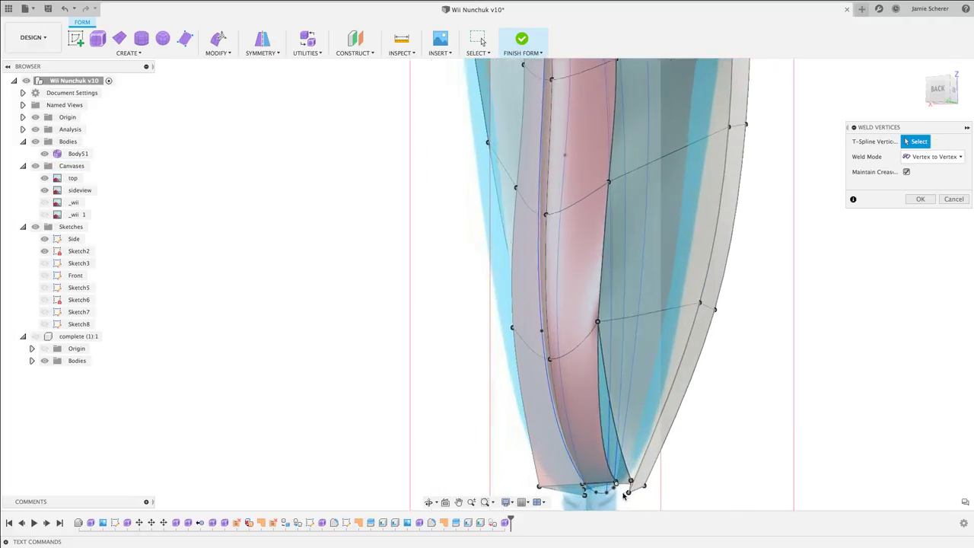
{"action": "left_click", "coordinate": [607, 465]}
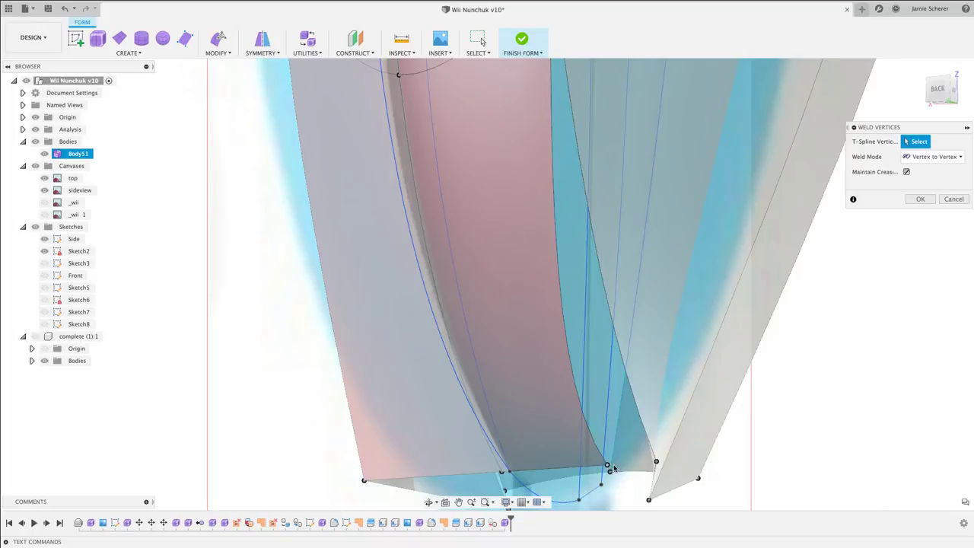
{"action": "left_click", "coordinate": [655, 461]}
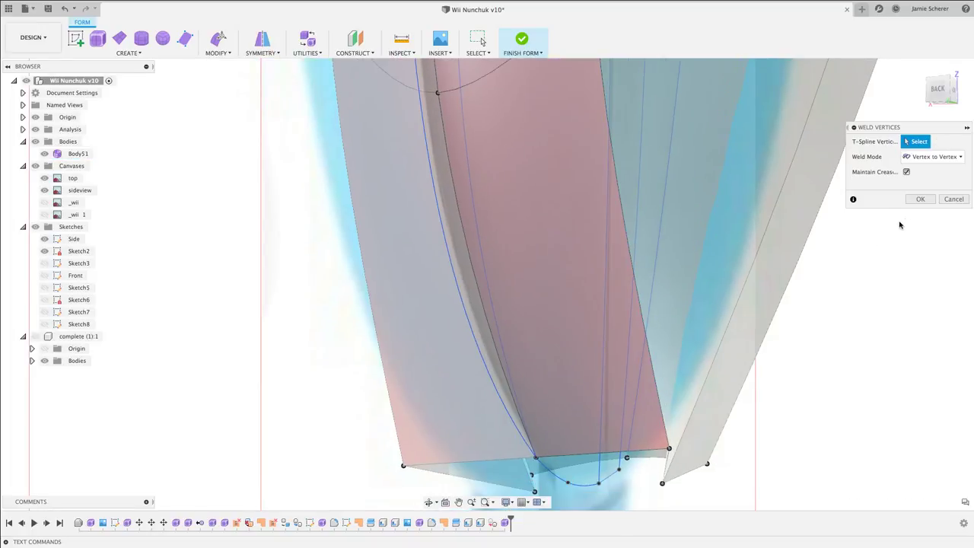
{"action": "left_click", "coordinate": [919, 200]}
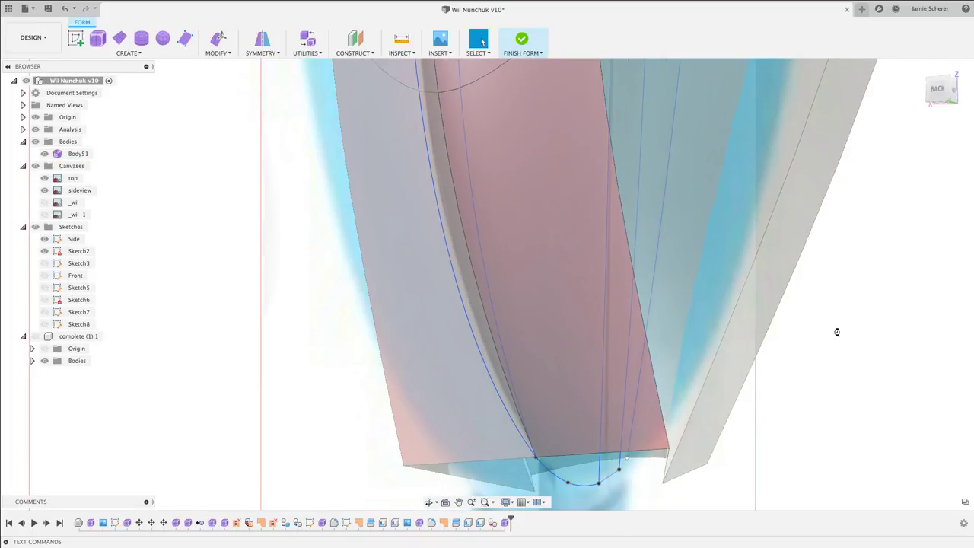
{"action": "key", "text": "F6"}
{"action": "middle_click_drag", "start_coordinate": [765, 337], "coordinate": [487, 204], "text": "shift"}
Select the face beside the top corner and set Body51 to Box Display.
{"action": "scroll", "coordinate": [523, 236], "scroll_direction": "up", "scroll_amount": 10}
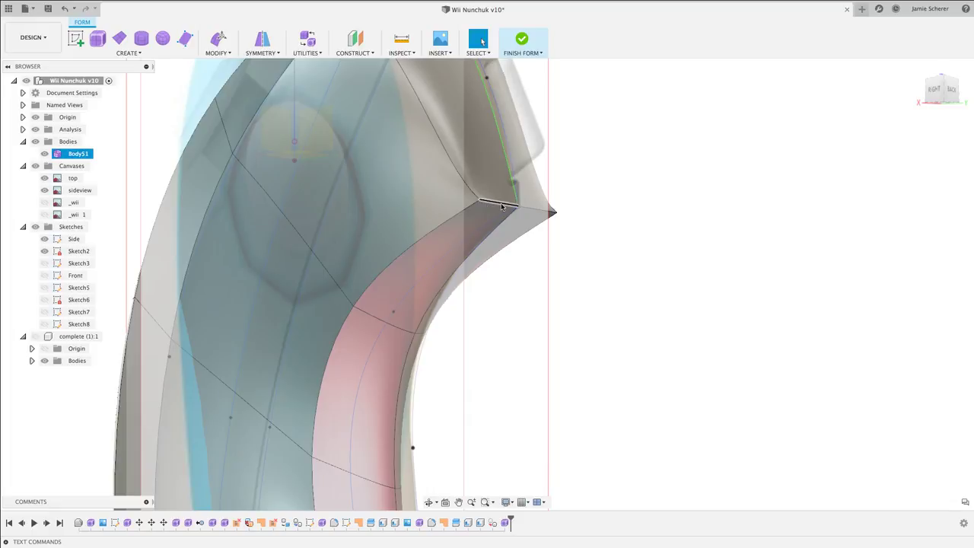
{"action": "left_click", "coordinate": [623, 184]}
{"action": "left_click", "coordinate": [554, 213]}
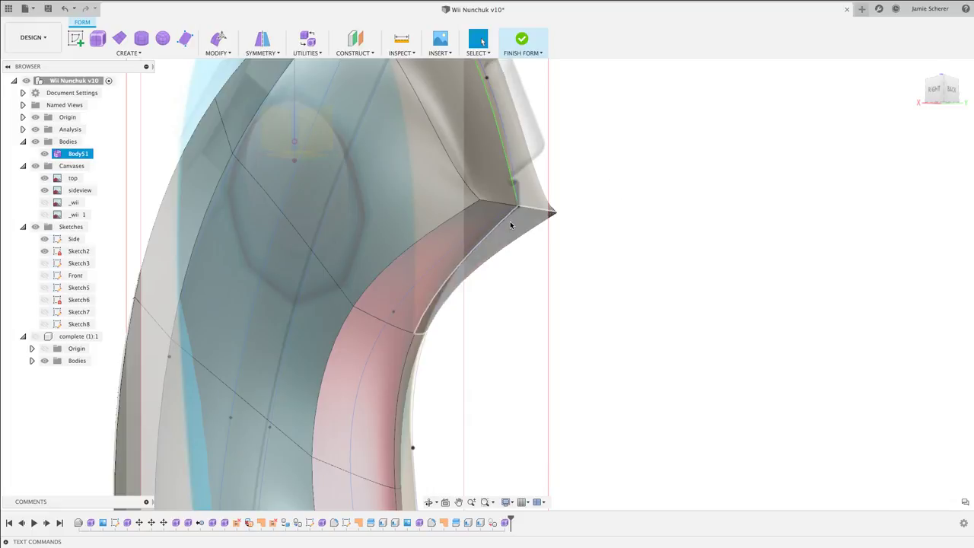
{"action": "double_click", "coordinate": [481, 216]}
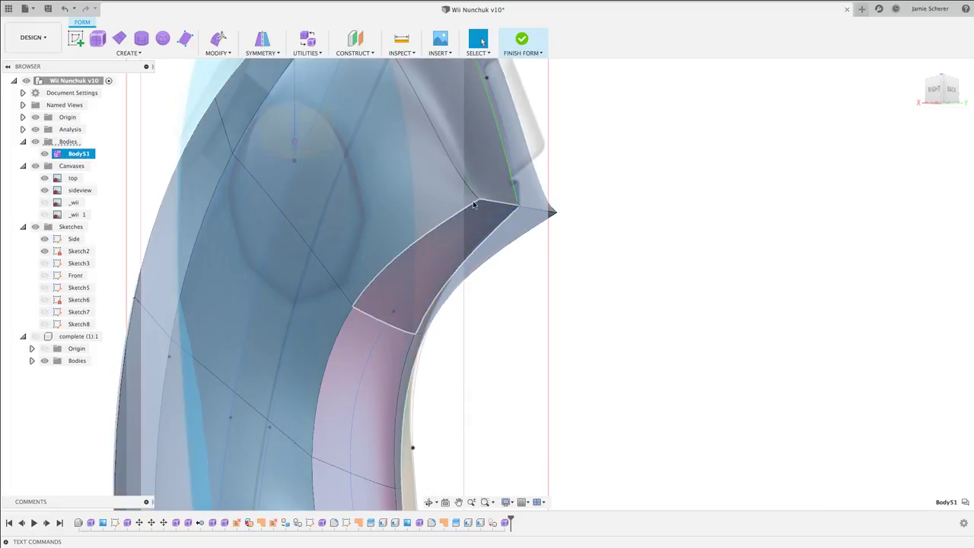
{"action": "left_click", "coordinate": [307, 52]}
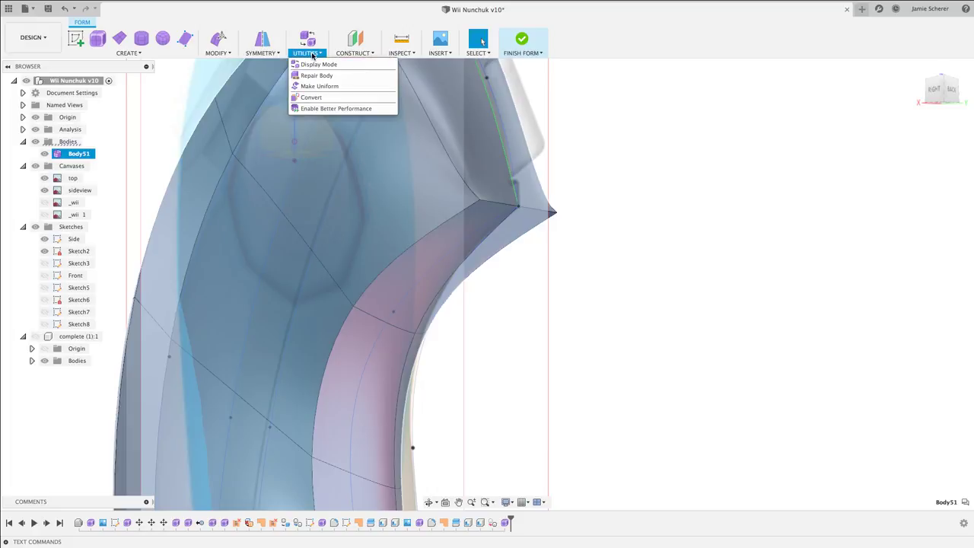
{"action": "left_click", "coordinate": [325, 65]}
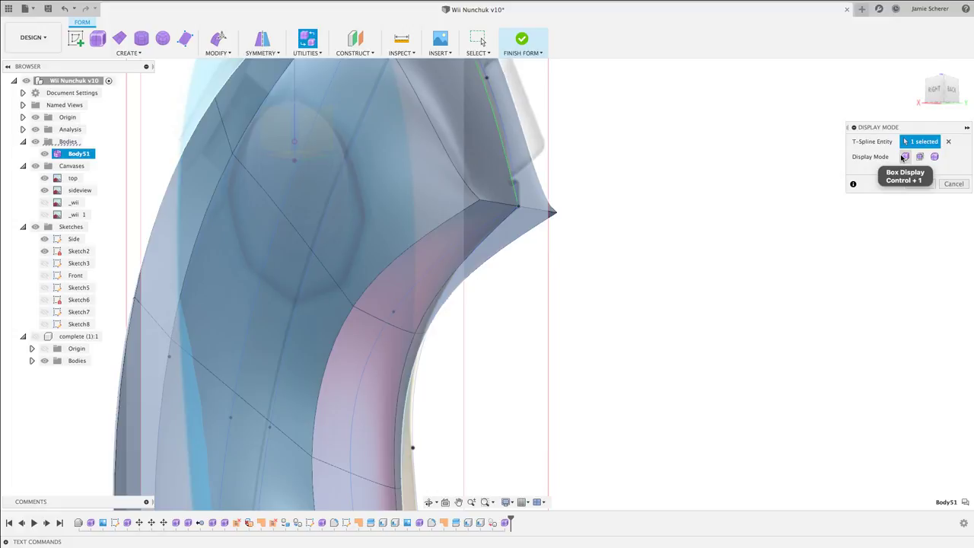
{"action": "left_click", "coordinate": [904, 156]}
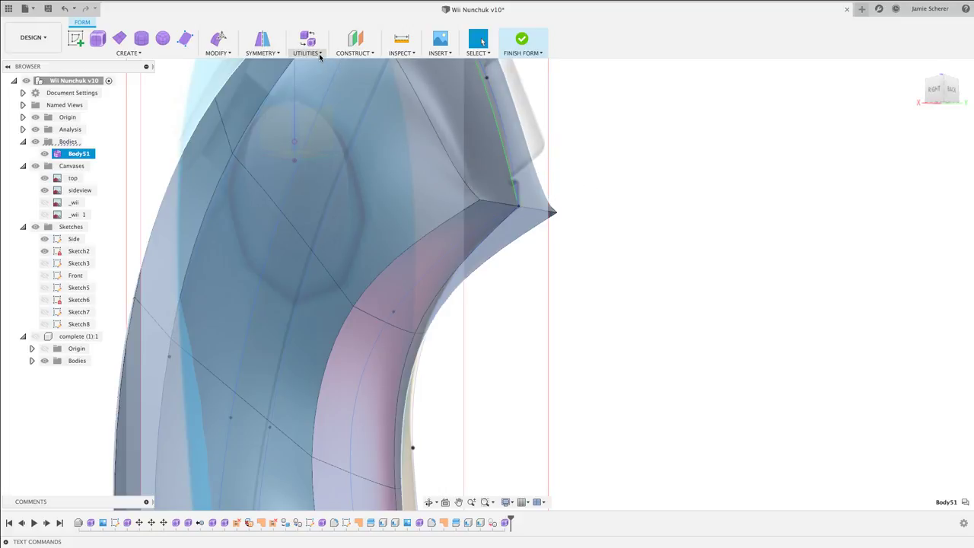
Weld the pointed tip vertex onto its neighbour.
{"action": "type", "text": "s"}
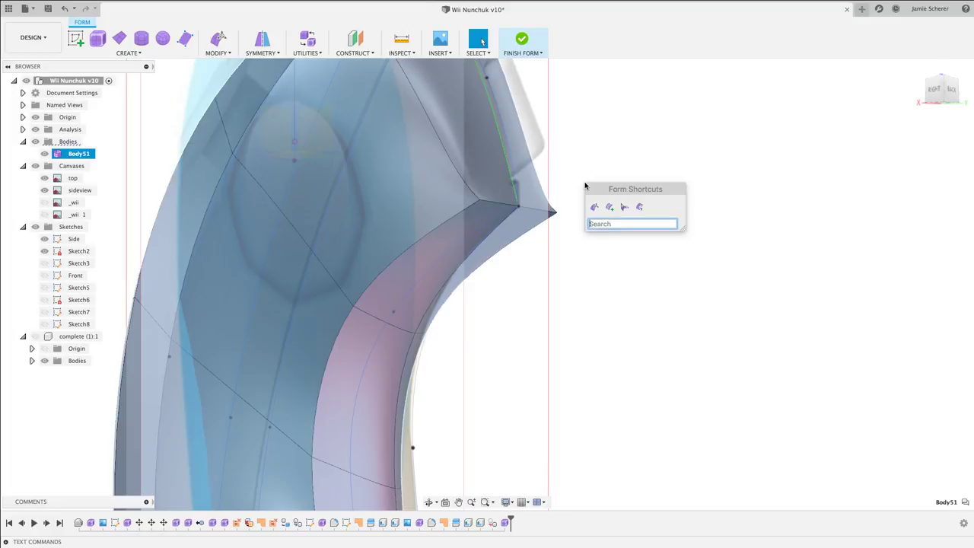
{"action": "type", "text": "we"}
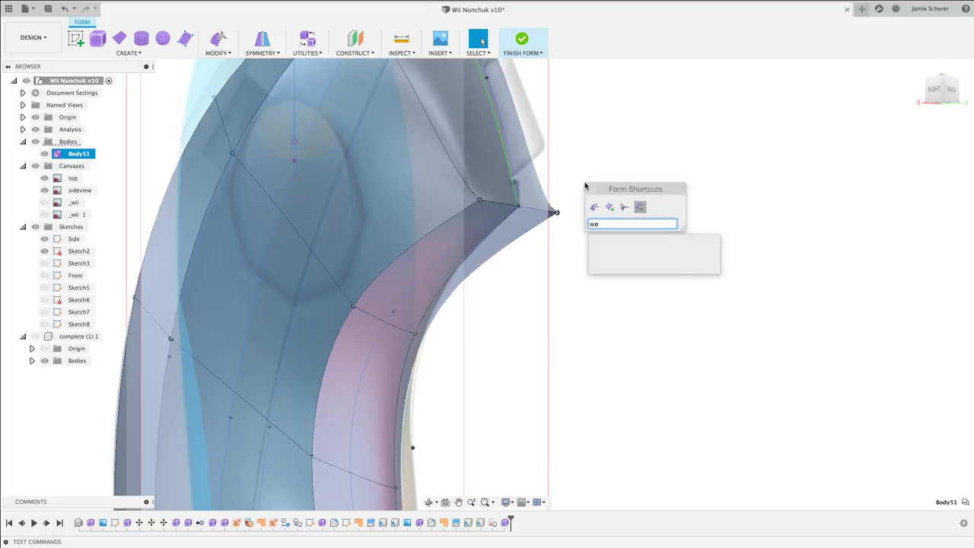
{"action": "key", "text": "Return"}
{"action": "left_click", "coordinate": [517, 205]}
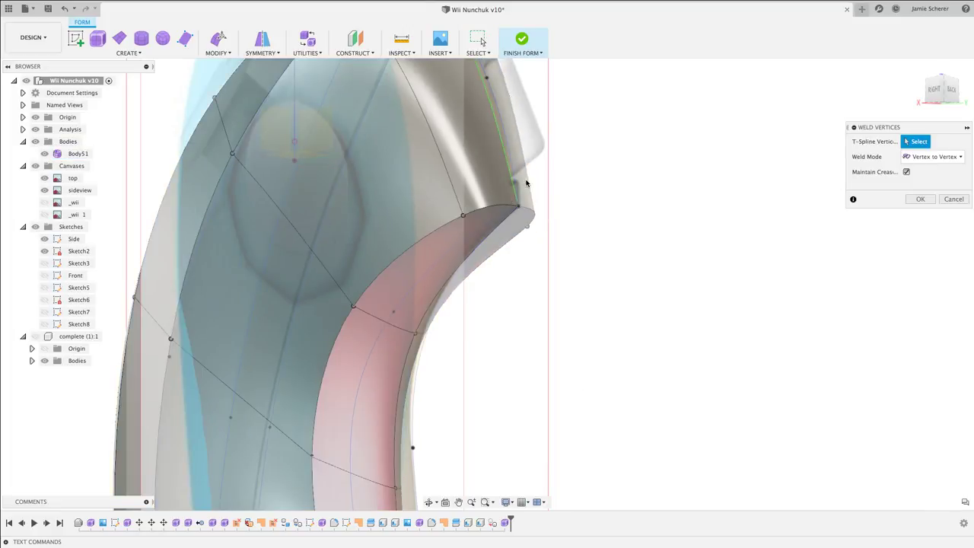
{"action": "left_click", "coordinate": [920, 199]}
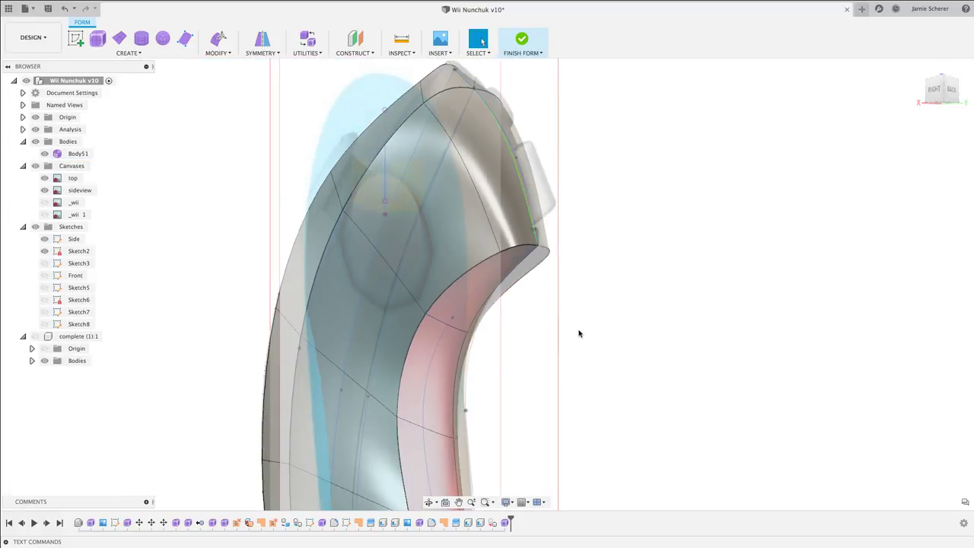
{"action": "scroll", "coordinate": [578, 333], "scroll_direction": "down", "scroll_amount": 3}
{"action": "middle_click_drag", "start_coordinate": [547, 349], "coordinate": [518, 257], "text": "shift"}
{"action": "left_click", "coordinate": [940, 90]}
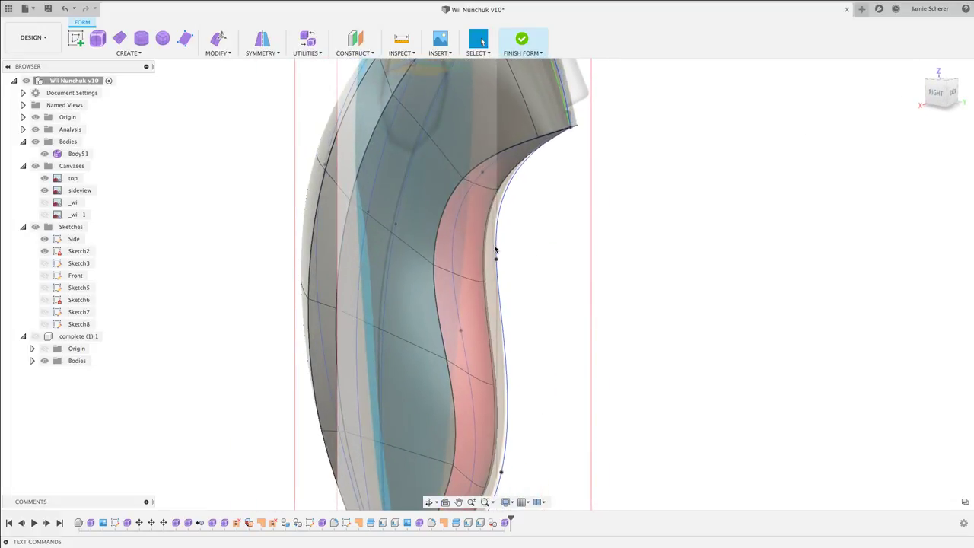
Clear the existing symmetry on Body51.
{"action": "left_click", "coordinate": [263, 53]}
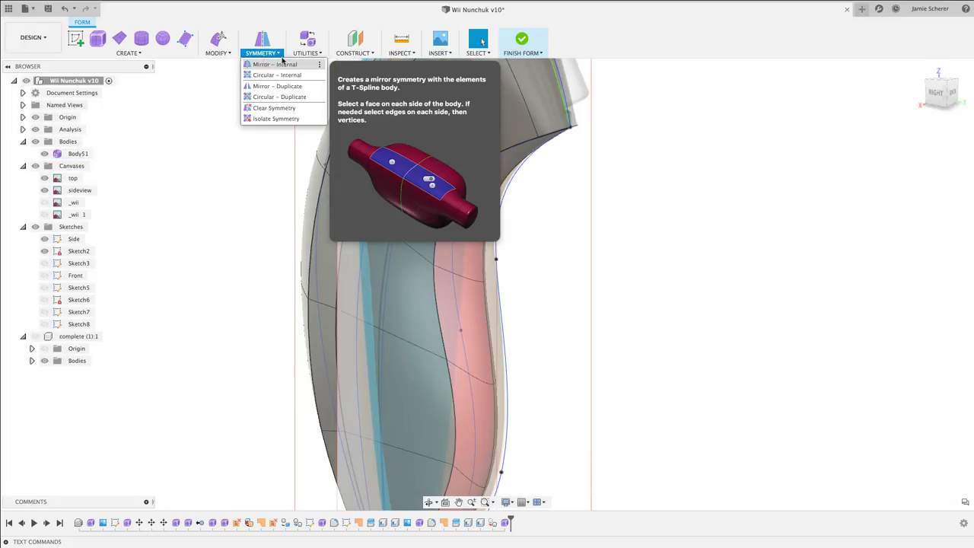
{"action": "mouse_move", "coordinate": [302, 55]}
{"action": "mouse_move", "coordinate": [263, 53]}
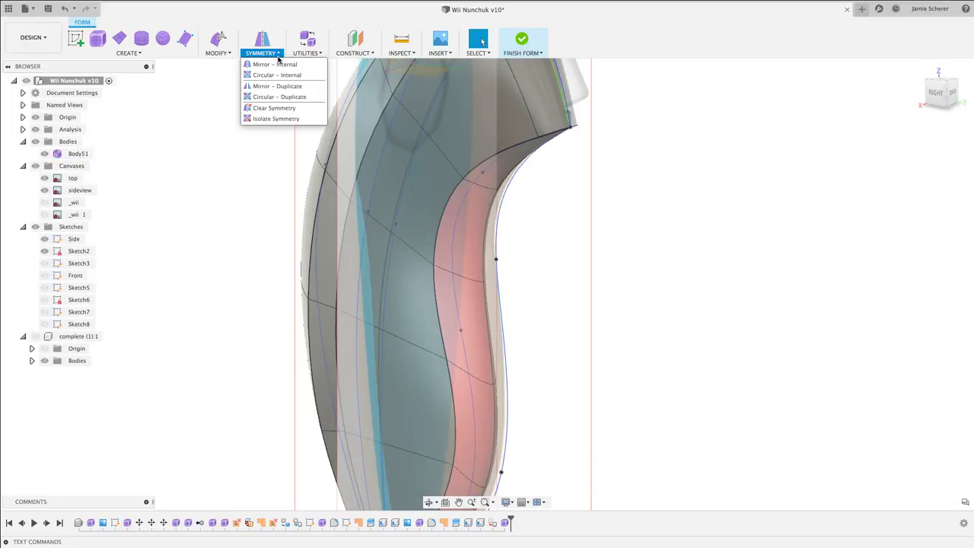
{"action": "left_click", "coordinate": [285, 107]}
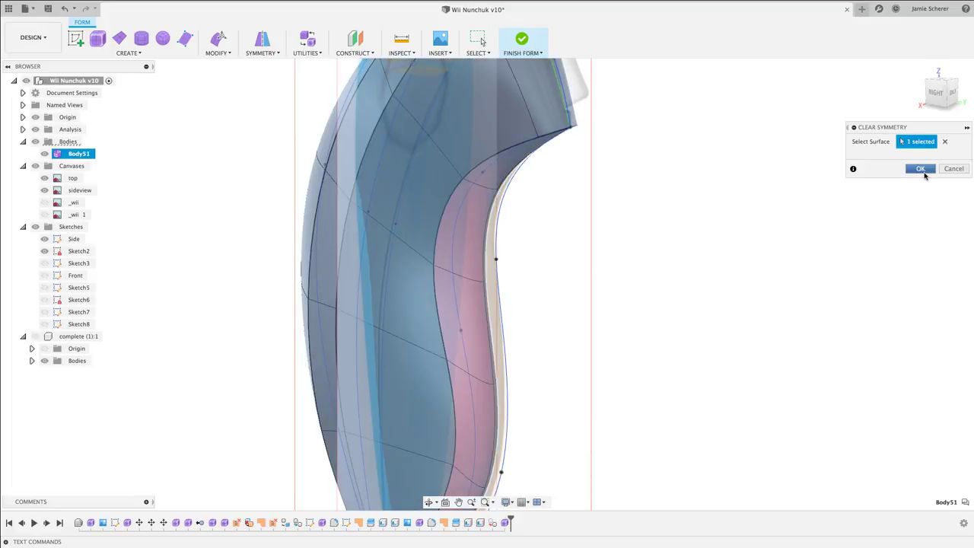
{"action": "key", "text": "Return"}
Apply internal mirror symmetry between the two matching top faces.
{"action": "left_click", "coordinate": [262, 56]}
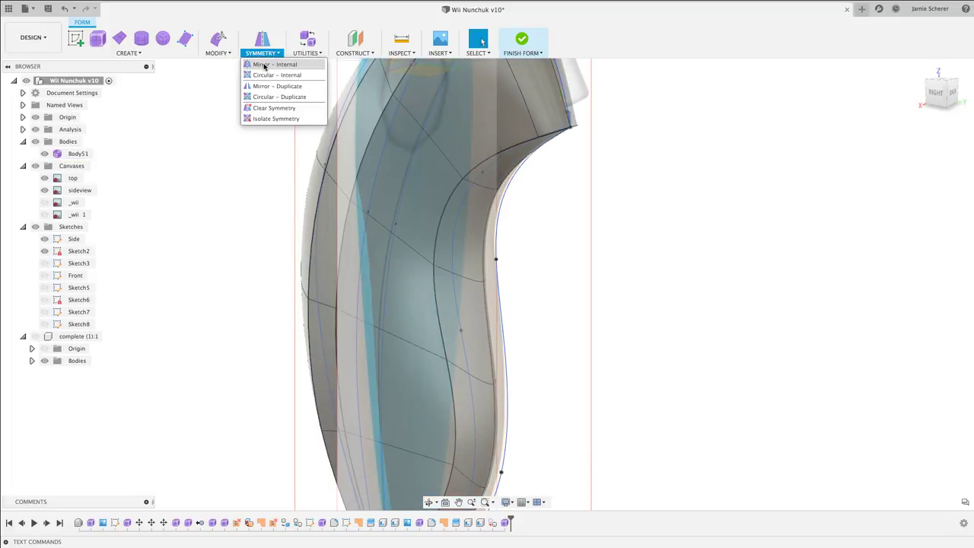
{"action": "left_click", "coordinate": [276, 65]}
{"action": "middle_click_drag", "start_coordinate": [265, 232], "coordinate": [240, 214], "text": "shift"}
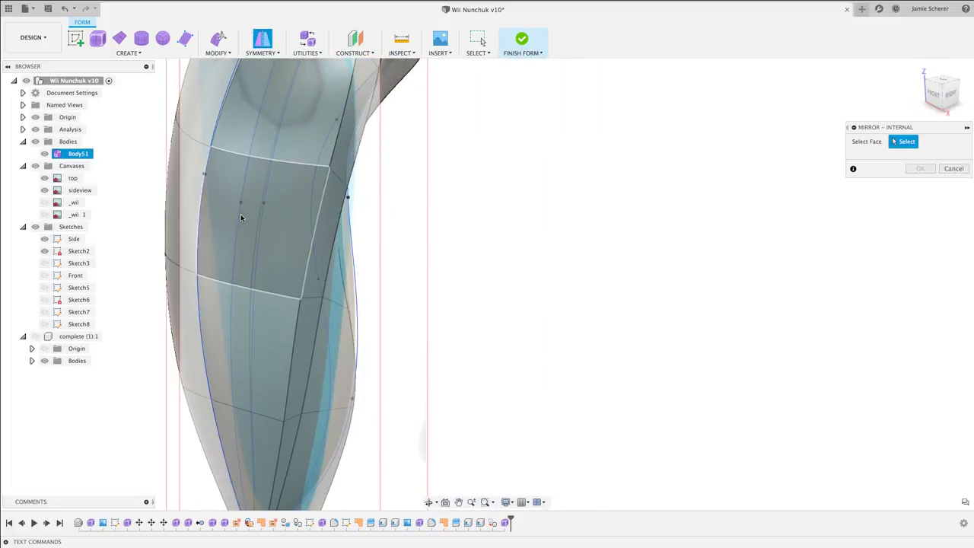
{"action": "left_click", "coordinate": [289, 111]}
{"action": "left_click", "coordinate": [204, 104]}
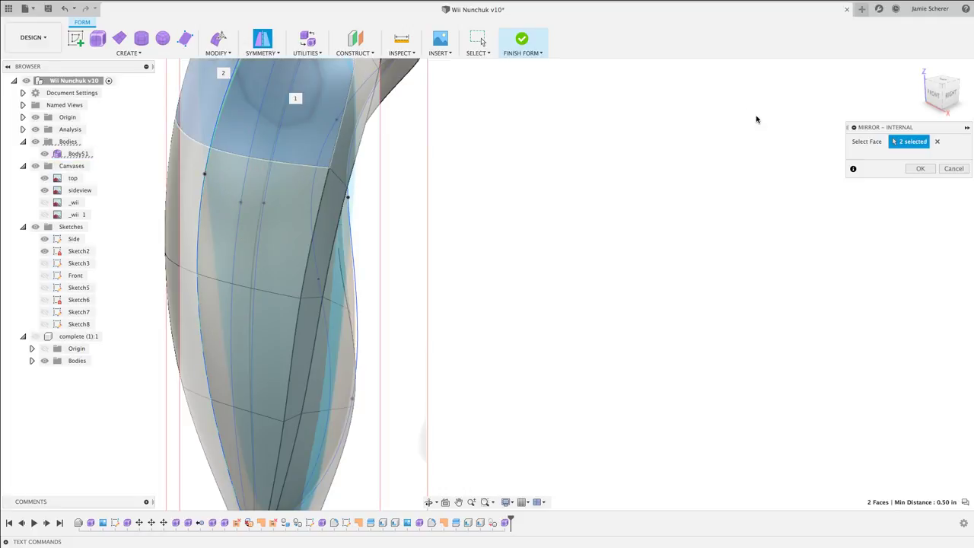
{"action": "left_click", "coordinate": [920, 169]}
{"action": "middle_click_drag", "start_coordinate": [661, 231], "coordinate": [563, 244], "text": "shift"}
Start the Match command with 'smatch', pick a side edge loop, inspect it, then clear the selection.
{"action": "type", "text": "smatch"}
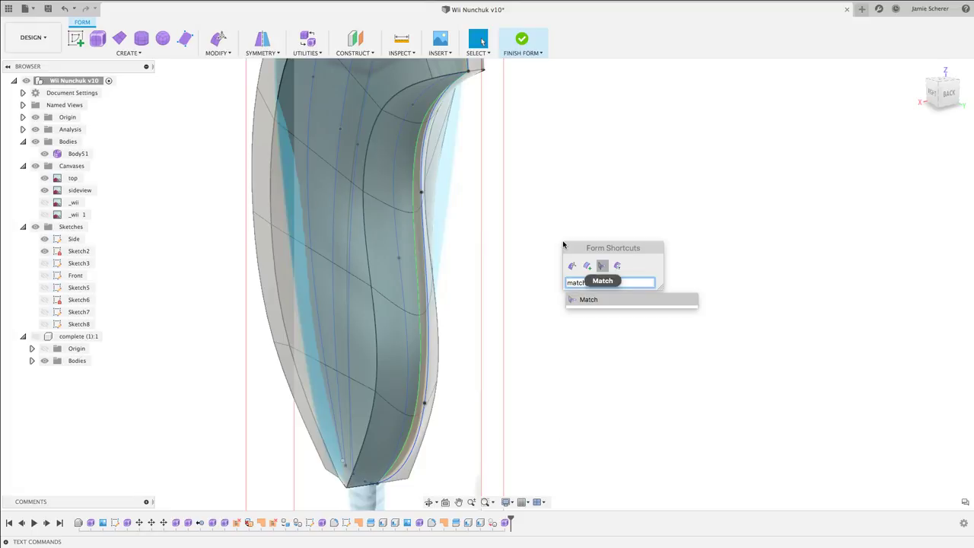
{"action": "key", "text": "Return"}
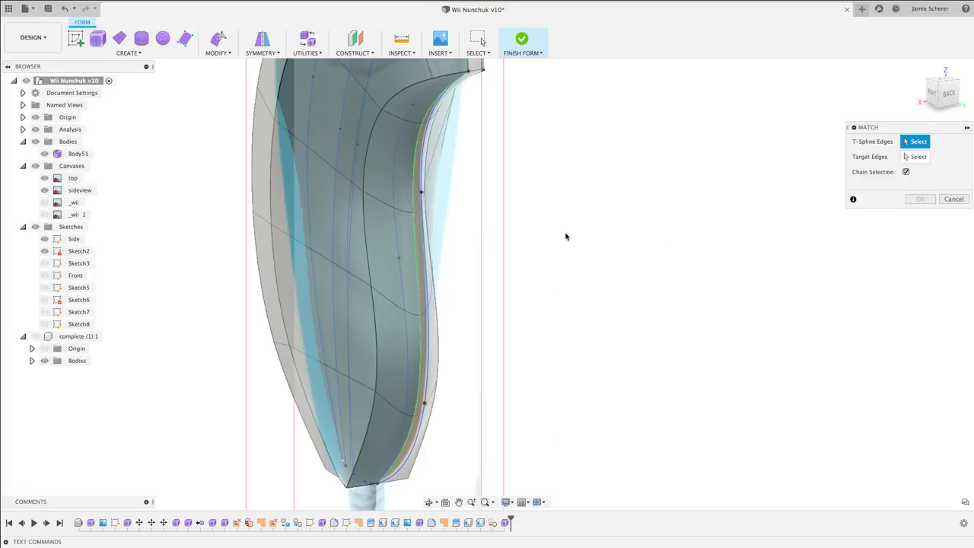
{"action": "left_click", "coordinate": [413, 174]}
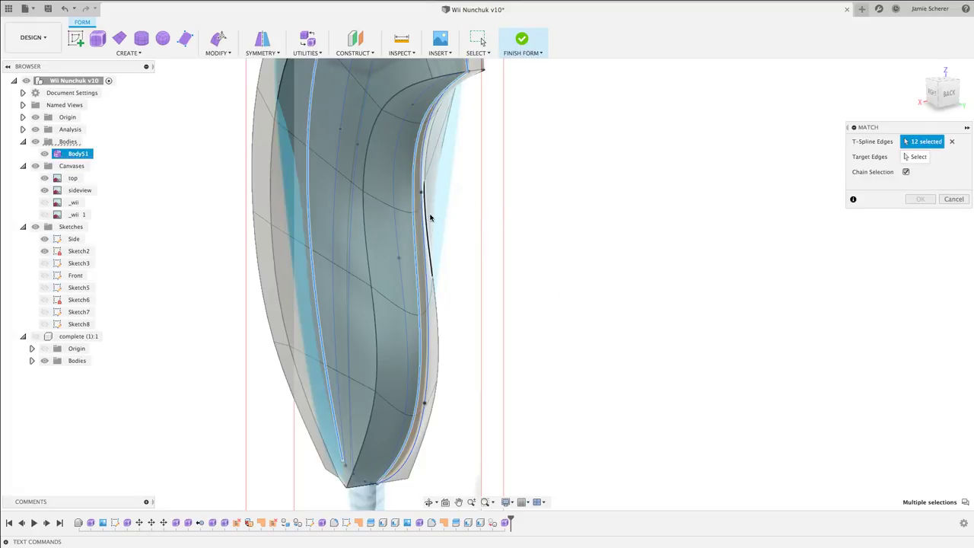
{"action": "middle_click_drag", "start_coordinate": [429, 215], "coordinate": [476, 207], "text": "shift"}
{"action": "scroll", "coordinate": [476, 207], "scroll_direction": "down", "scroll_amount": 5}
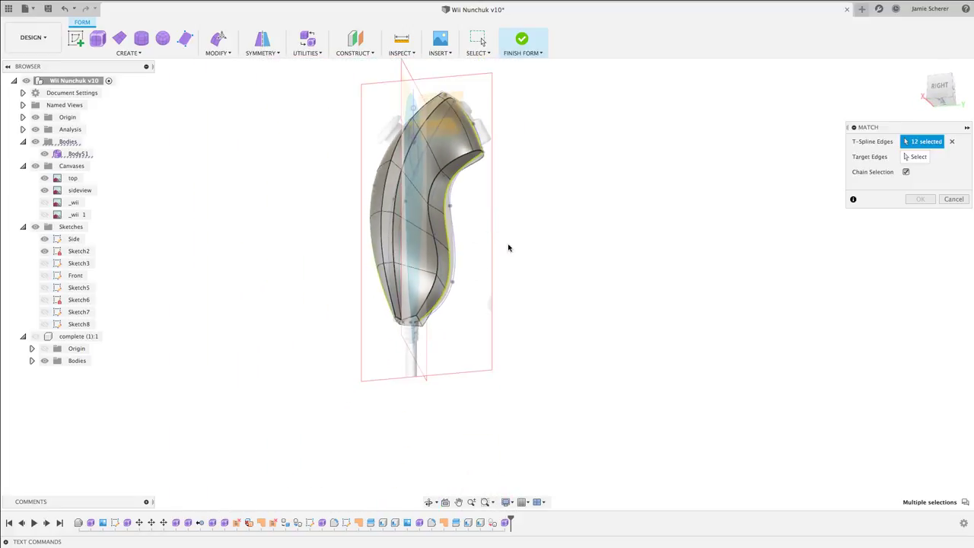
{"action": "middle_click_drag", "start_coordinate": [510, 249], "coordinate": [663, 196], "text": "shift"}
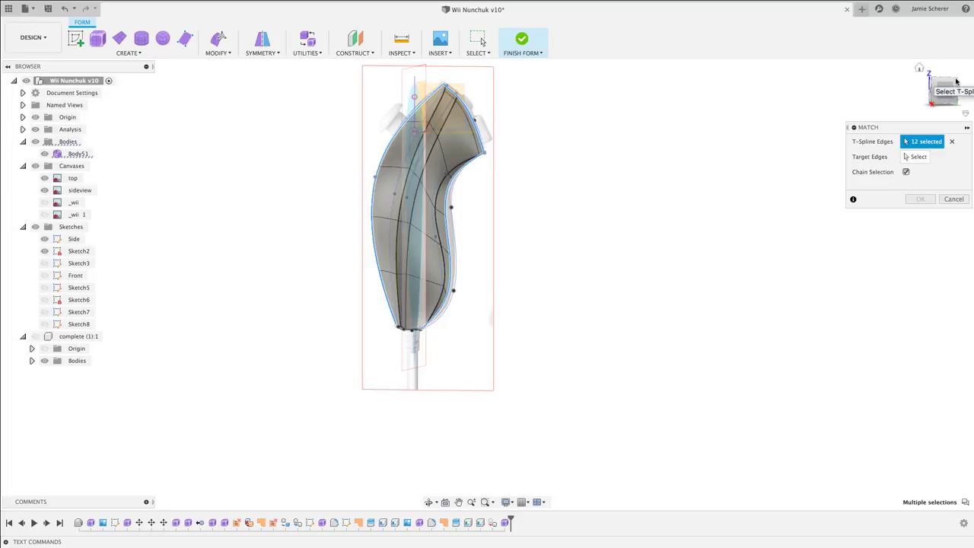
{"action": "left_click", "coordinate": [951, 141]}
{"action": "scroll", "coordinate": [464, 179], "scroll_direction": "up", "scroll_amount": 5}
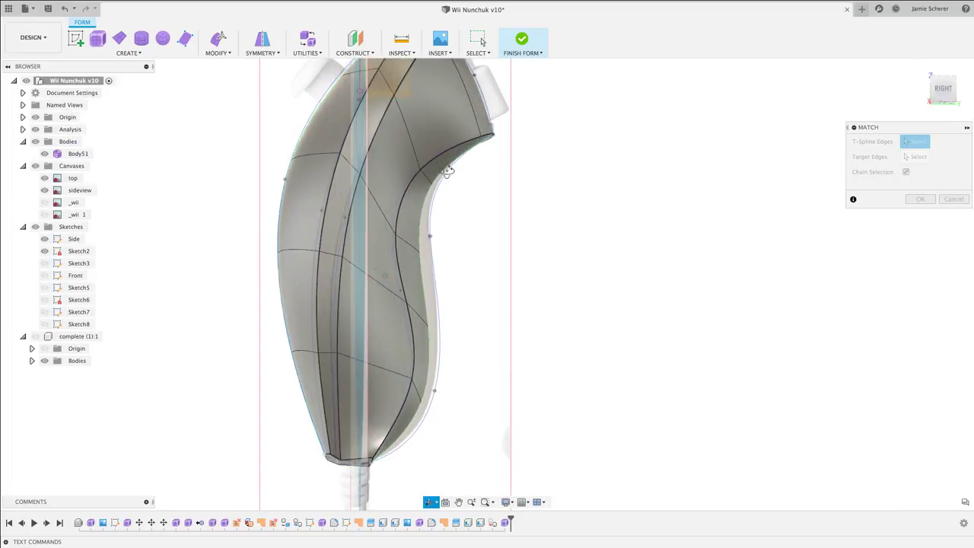
Match the upper curved and side edge chains to the Side outline curve.
{"action": "left_click", "coordinate": [438, 176]}
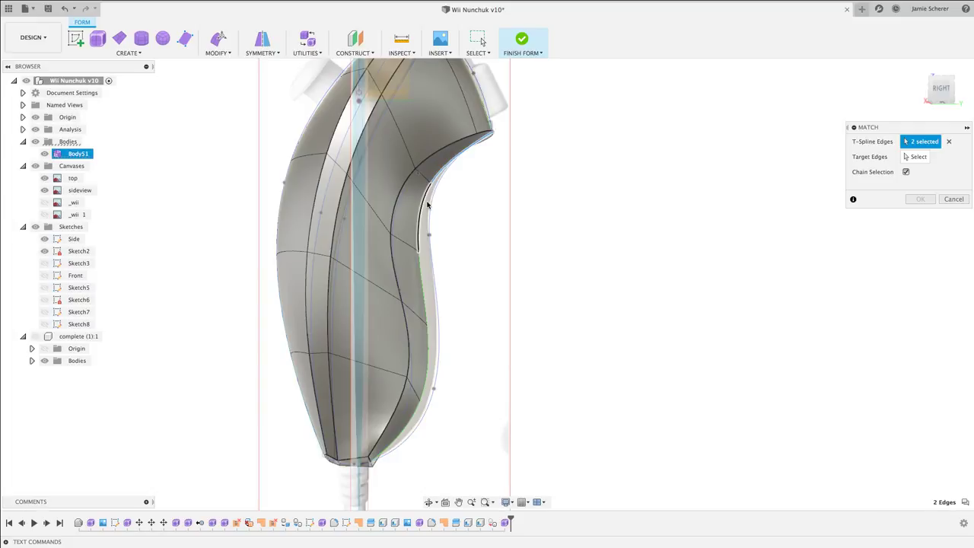
{"action": "left_click", "coordinate": [418, 270]}
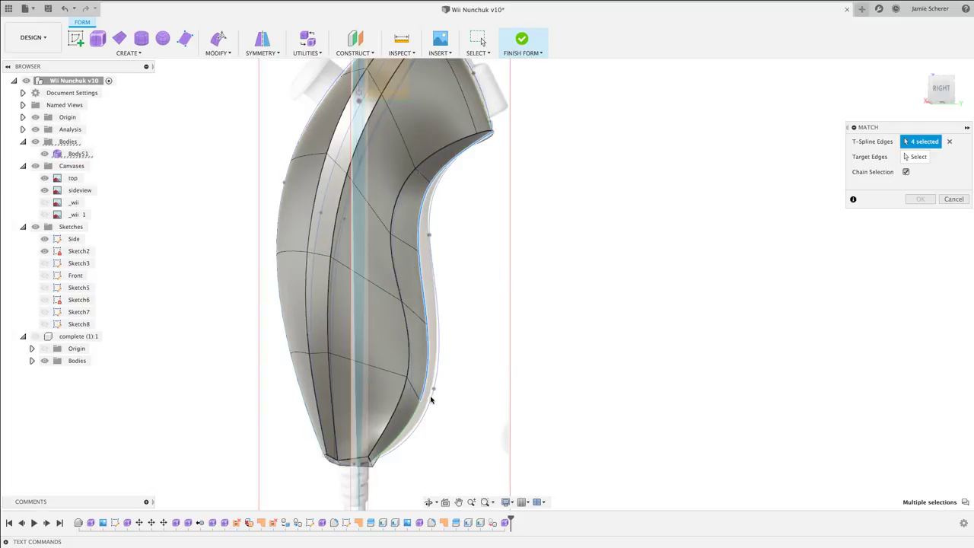
{"action": "left_click", "coordinate": [915, 156]}
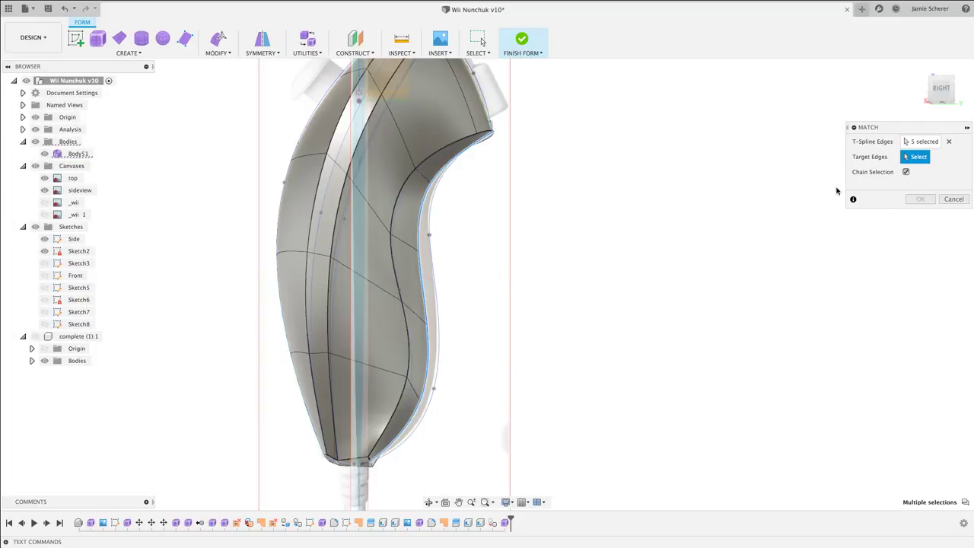
{"action": "left_click", "coordinate": [435, 271]}
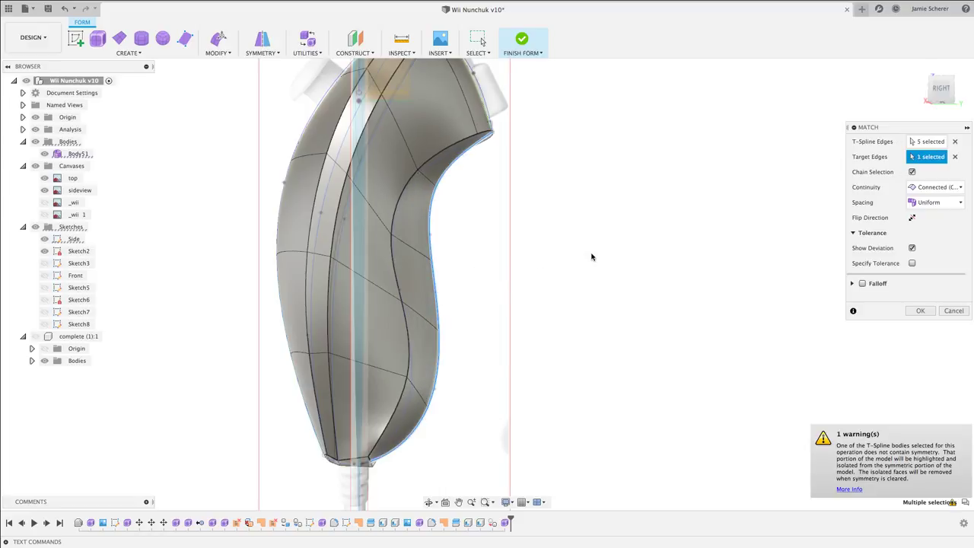
{"action": "left_click", "coordinate": [920, 310]}
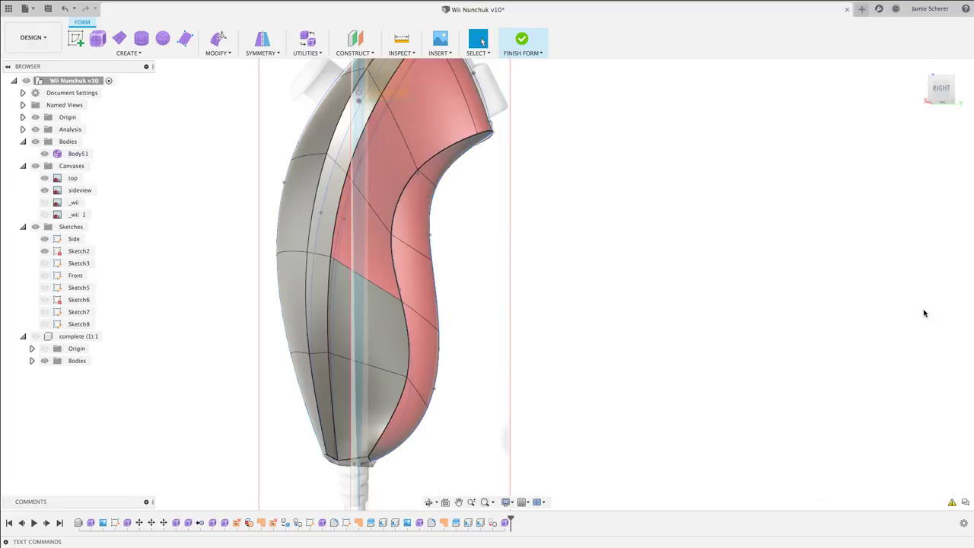
Apply Clear Symmetry to the nunchuk T-Spline body, Body51.
{"action": "left_click", "coordinate": [272, 54]}
{"action": "left_click", "coordinate": [274, 108]}
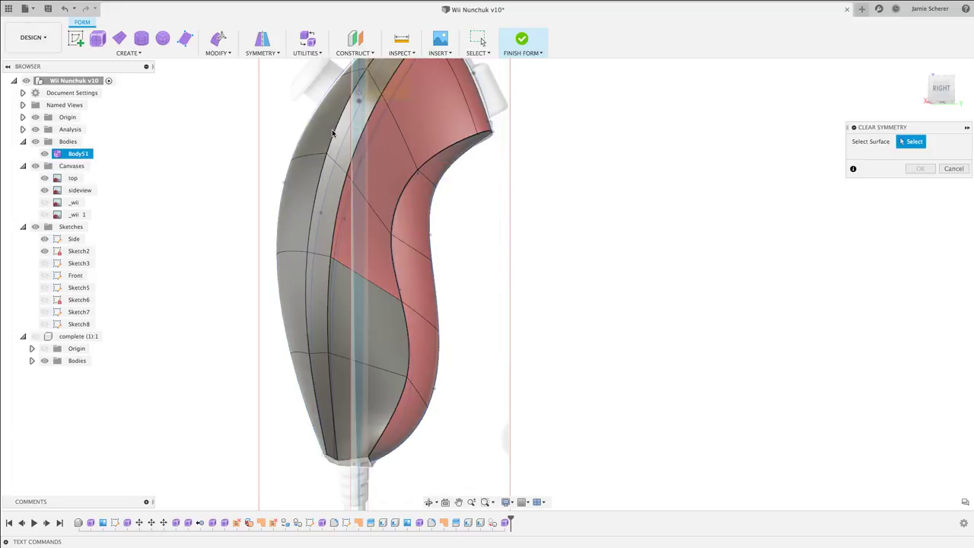
{"action": "left_click", "coordinate": [410, 137]}
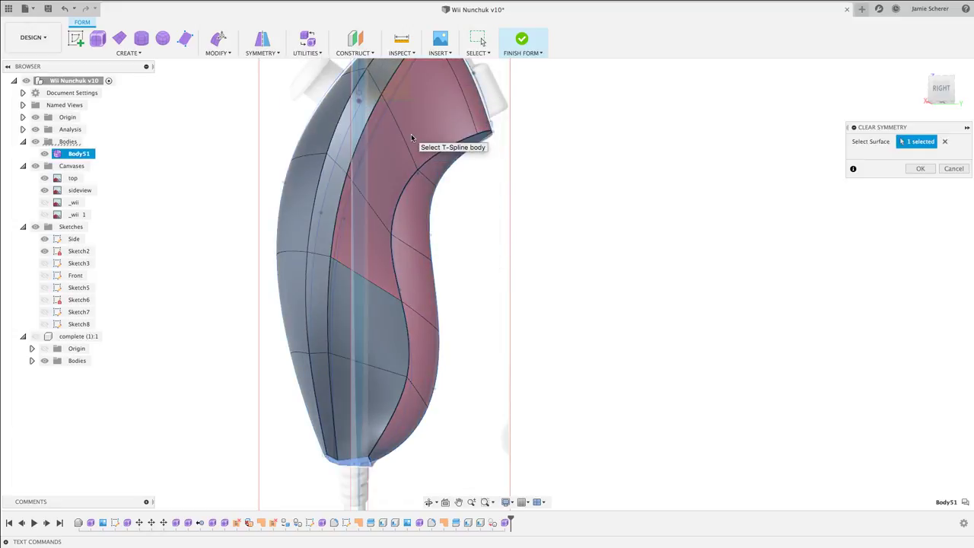
{"action": "left_click", "coordinate": [920, 168]}
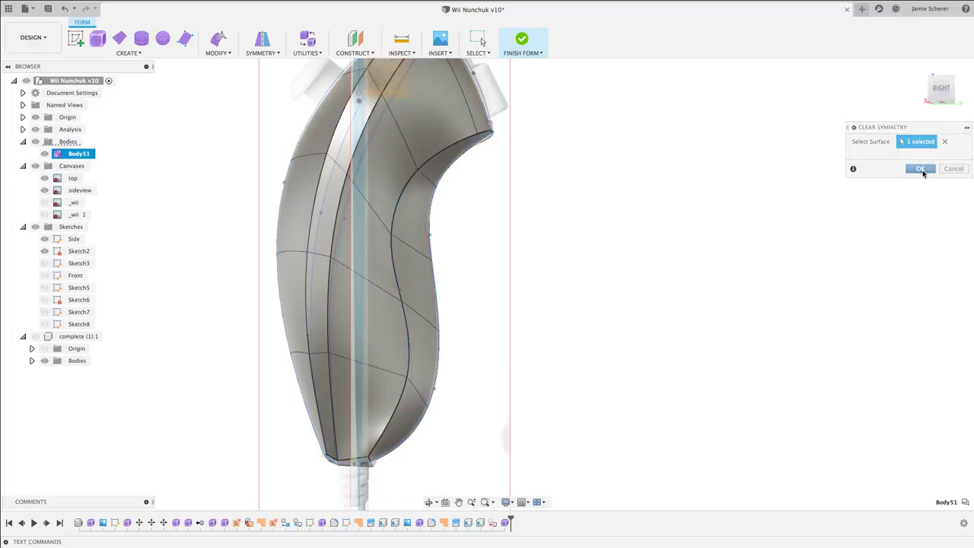
Hide the Side sketch and the Canvases folder's reference images.
{"action": "left_click", "coordinate": [943, 92]}
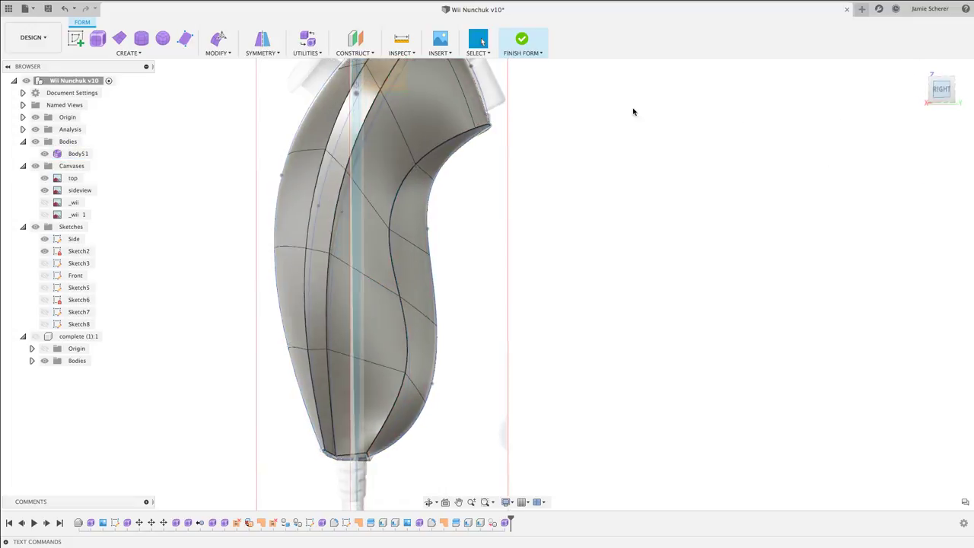
{"action": "middle_click_drag", "start_coordinate": [580, 155], "coordinate": [583, 186]}
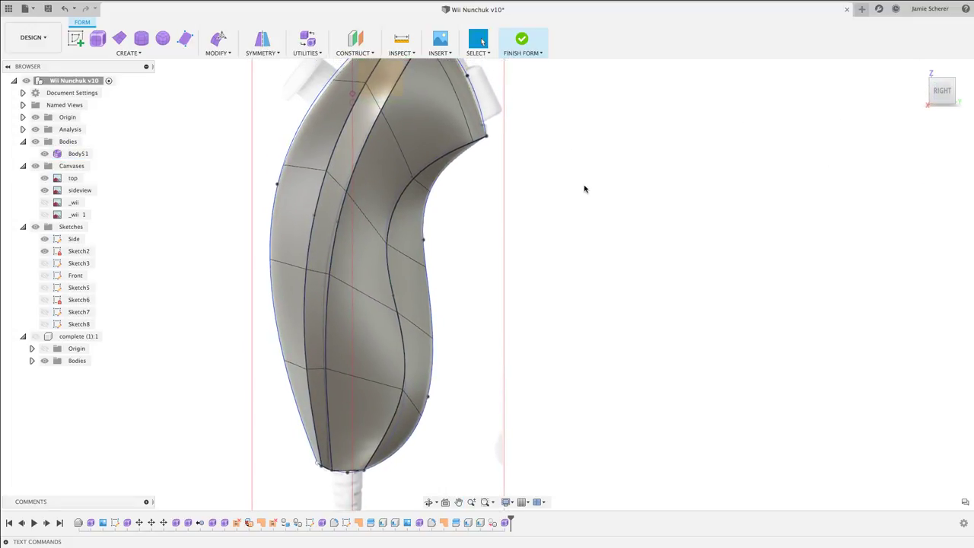
{"action": "scroll", "coordinate": [585, 191], "scroll_direction": "down", "scroll_amount": 2}
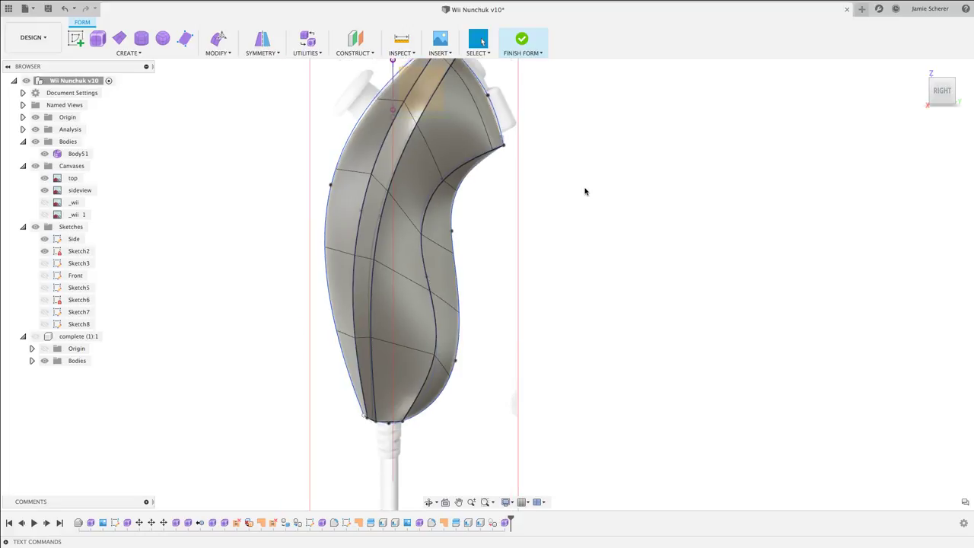
{"action": "middle_click_drag", "start_coordinate": [585, 190], "coordinate": [624, 187], "text": "shift"}
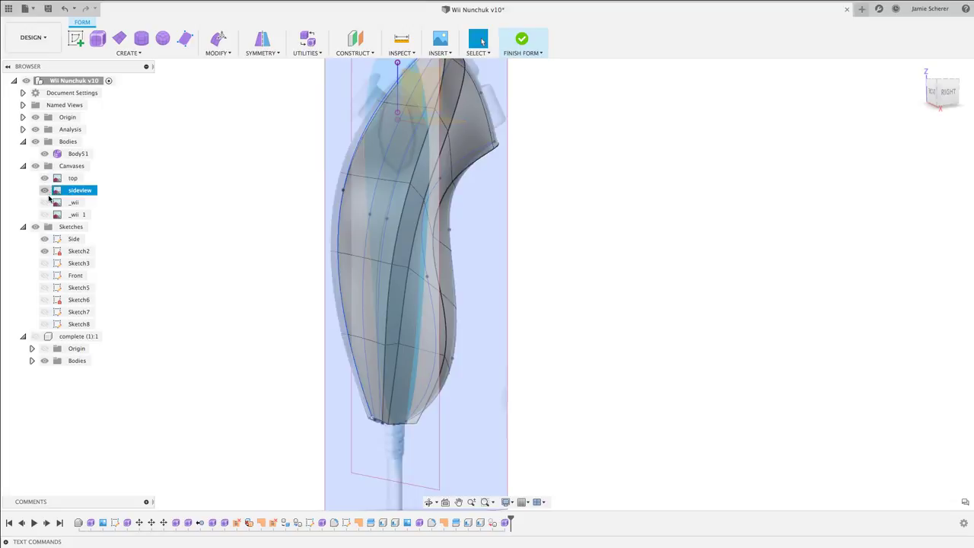
{"action": "left_click", "coordinate": [46, 240]}
{"action": "left_click", "coordinate": [45, 240]}
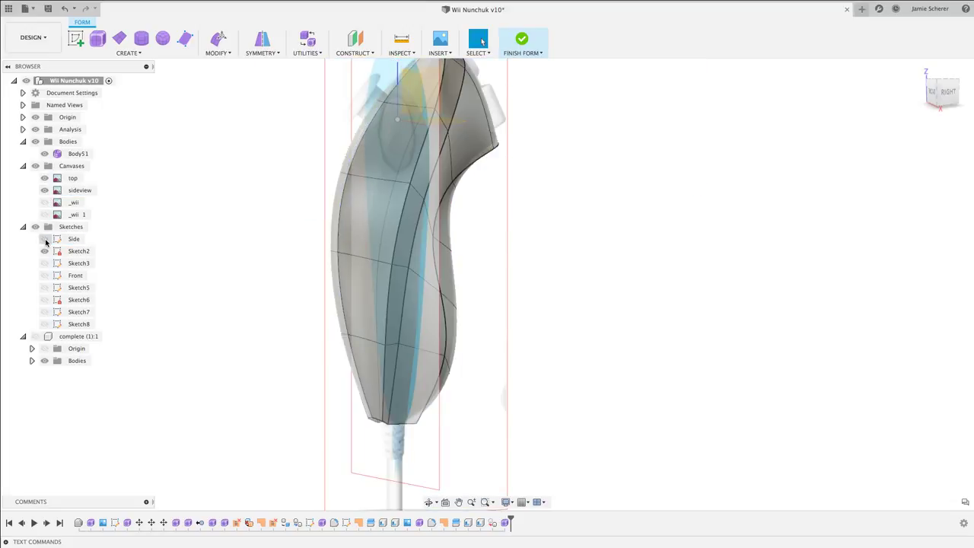
{"action": "left_click", "coordinate": [35, 166]}
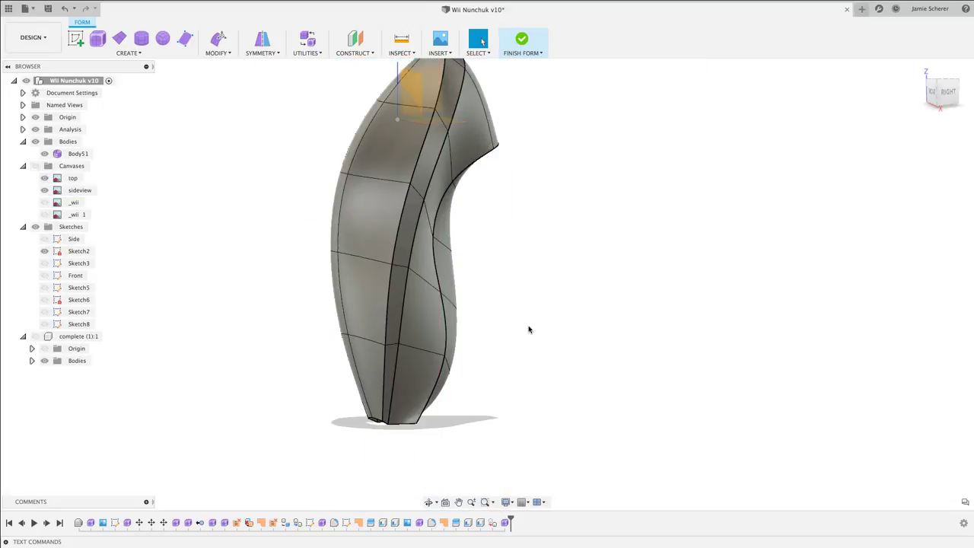
Orbit the view down to inspect the faceted bottom tip of Body51.
{"action": "middle_click_drag", "start_coordinate": [547, 296], "coordinate": [563, 340]}
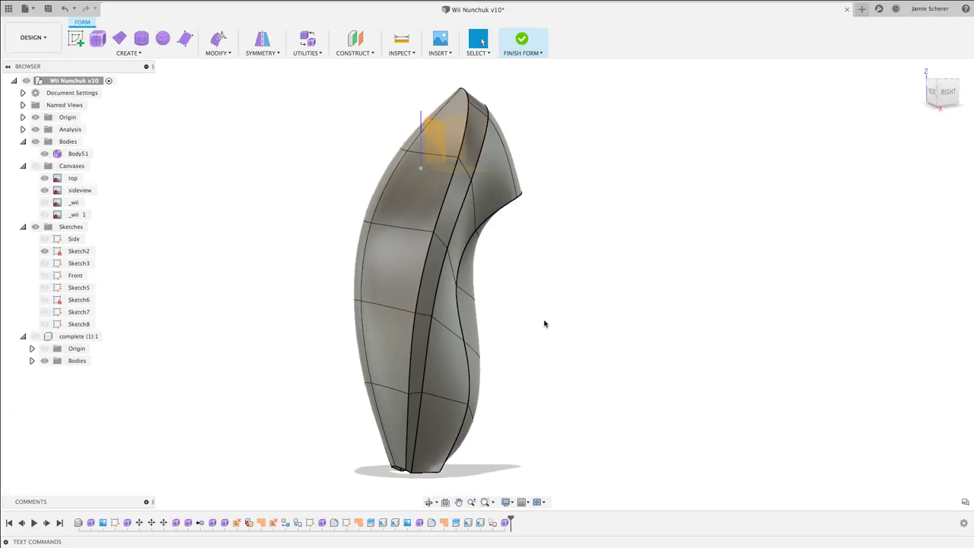
{"action": "middle_click_drag", "start_coordinate": [544, 323], "coordinate": [547, 289], "text": "shift"}
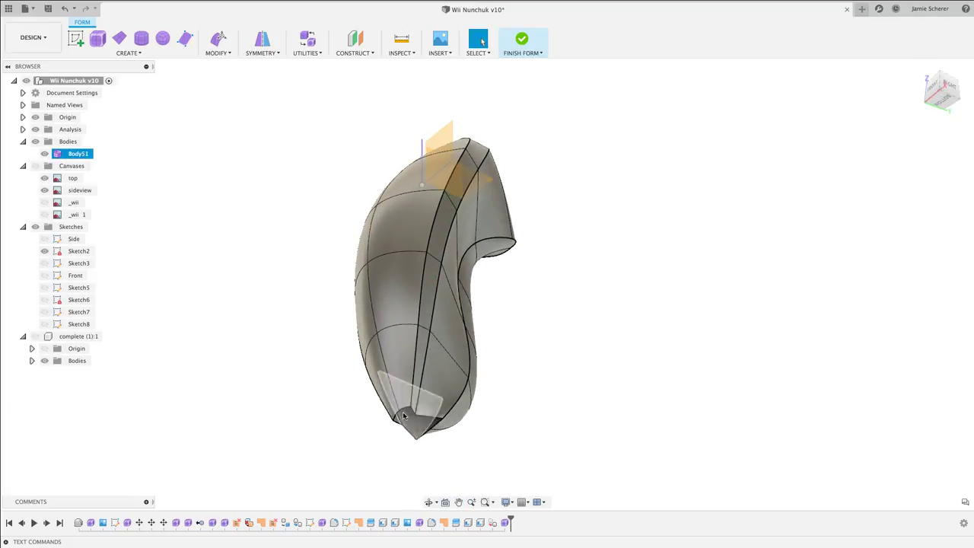
{"action": "scroll", "coordinate": [403, 414], "scroll_direction": "up", "scroll_amount": 5}
{"action": "middle_click_drag", "start_coordinate": [390, 407], "coordinate": [380, 452], "text": "shift"}
Bridge the upper open edge to the bottom edge, closing Body51's bottom tip.
{"action": "type", "text": "s"}
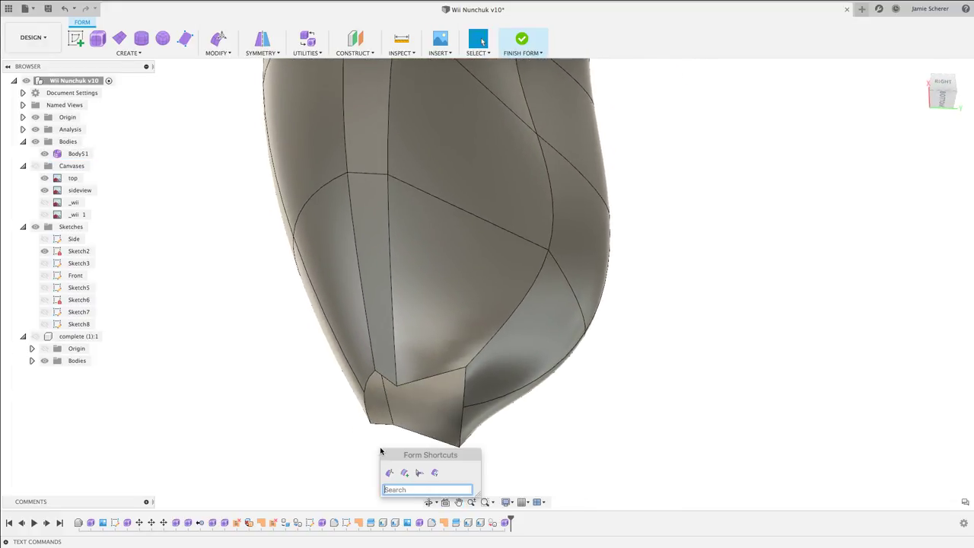
{"action": "type", "text": "brid"}
{"action": "key", "text": "Return"}
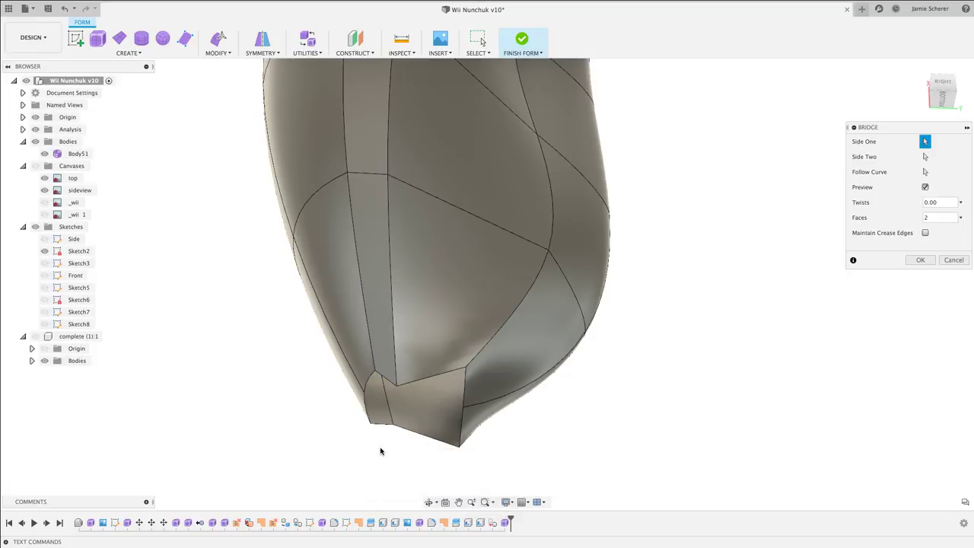
{"action": "left_click", "coordinate": [426, 383]}
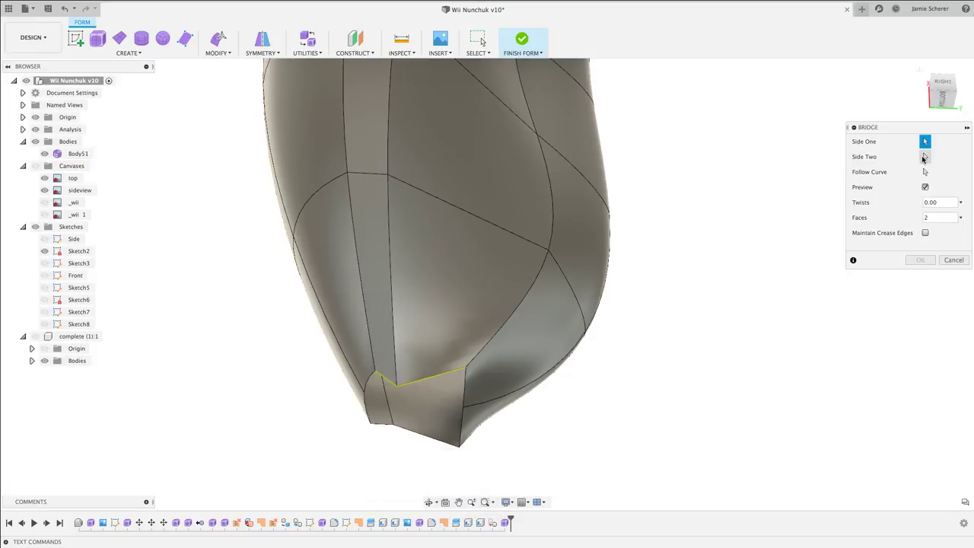
{"action": "left_click", "coordinate": [925, 156]}
{"action": "left_click", "coordinate": [396, 428]}
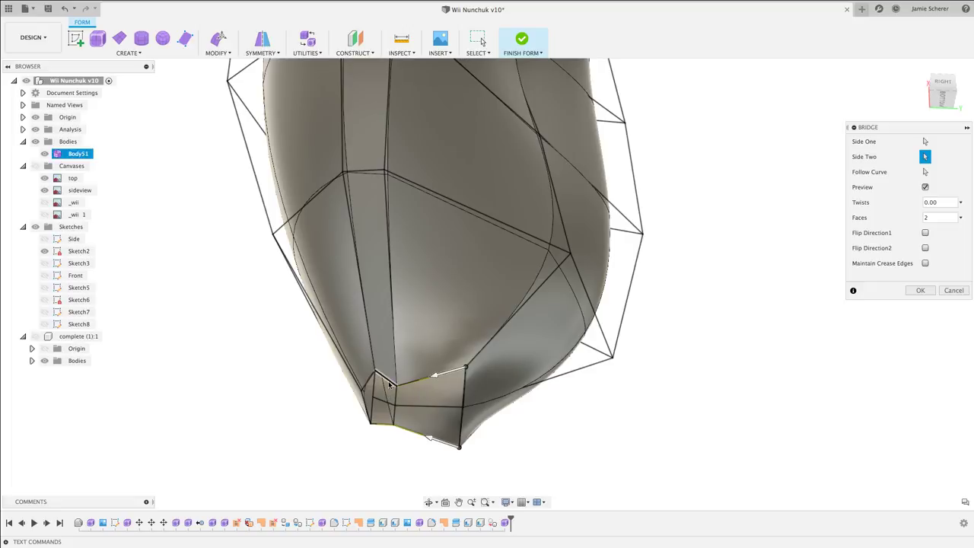
{"action": "left_click", "coordinate": [396, 384]}
{"action": "key", "text": "Return"}
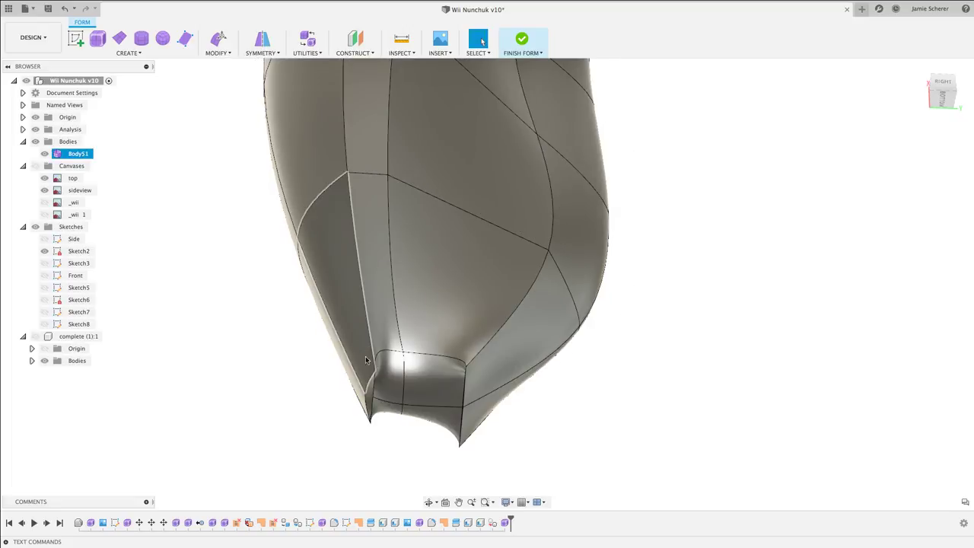
{"action": "double_click", "coordinate": [435, 379]}
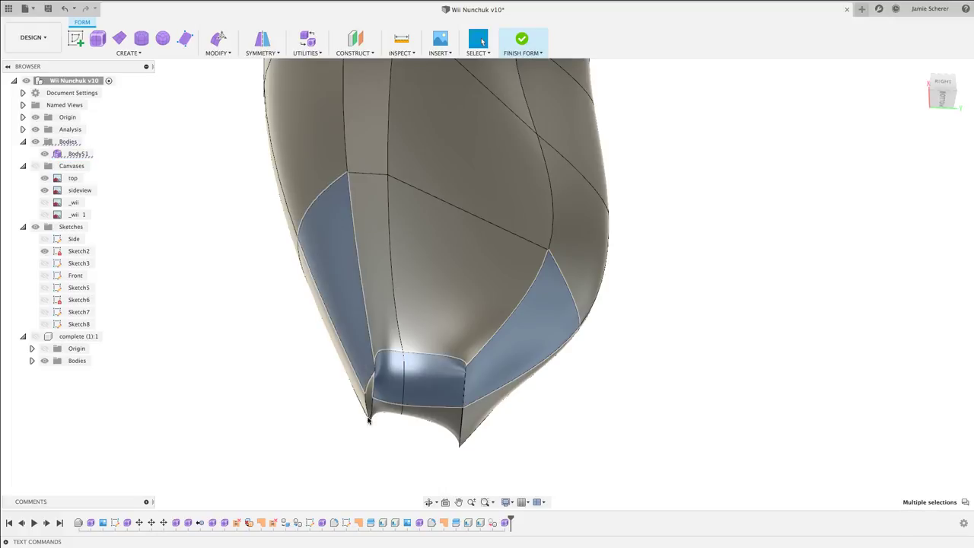
{"action": "left_click", "coordinate": [398, 450]}
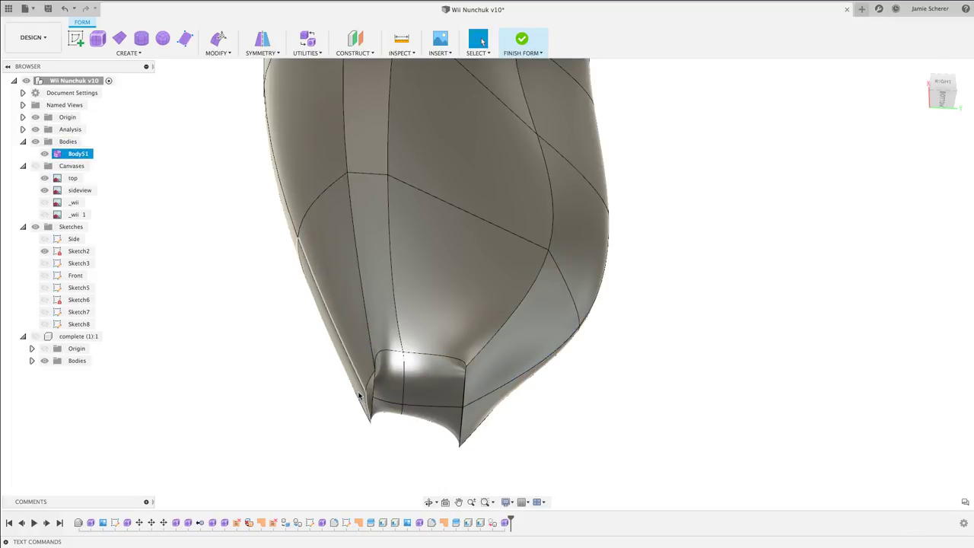
{"action": "left_click", "coordinate": [361, 393]}
{"action": "double_click", "coordinate": [426, 417]}
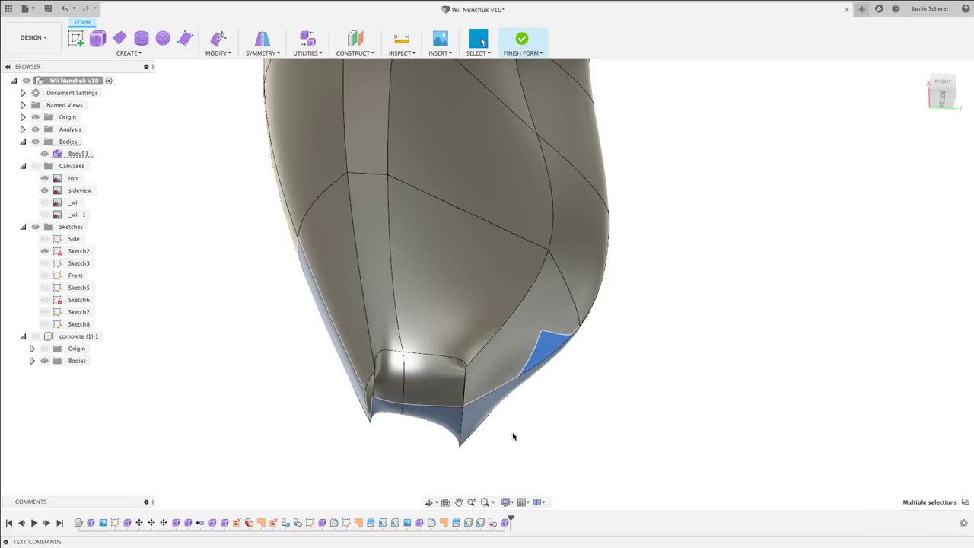
{"action": "middle_click_drag", "start_coordinate": [534, 429], "coordinate": [419, 435], "text": "shift"}
{"action": "left_click", "coordinate": [419, 435]}
{"action": "scroll", "coordinate": [412, 426], "scroll_direction": "up", "scroll_amount": 4}
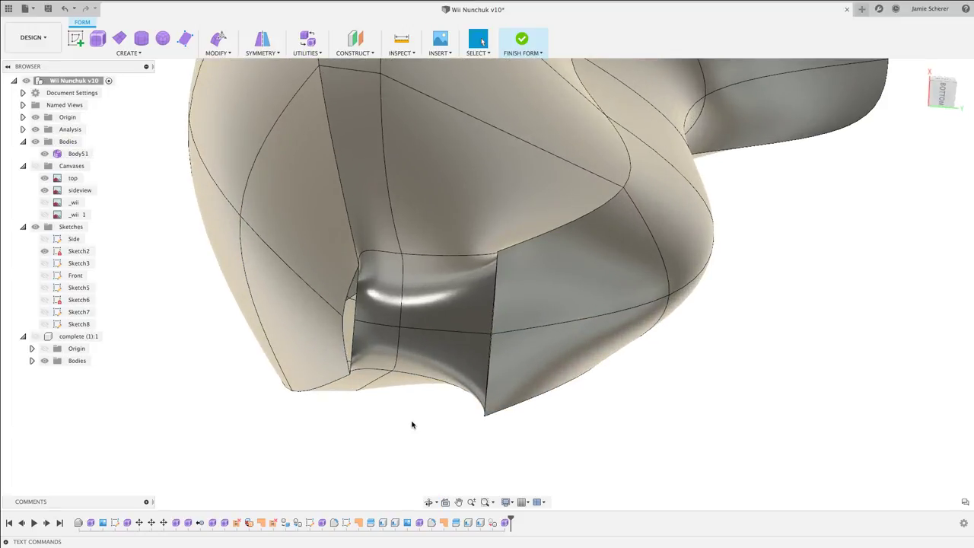
Weld two pairs of vertices across the underside seam with Weld Vertices.
{"action": "type", "text": "sweld"}
{"action": "key", "text": "Return"}
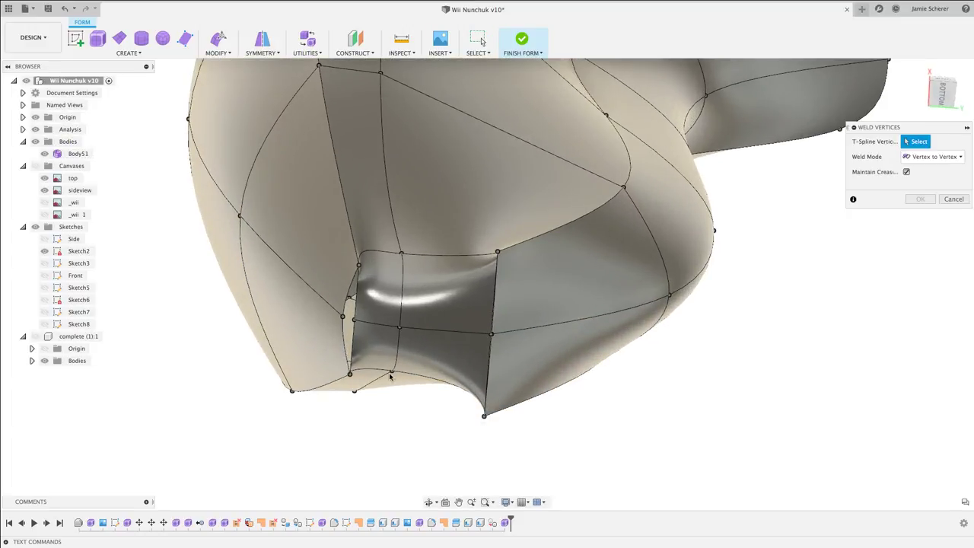
{"action": "left_click", "coordinate": [354, 320]}
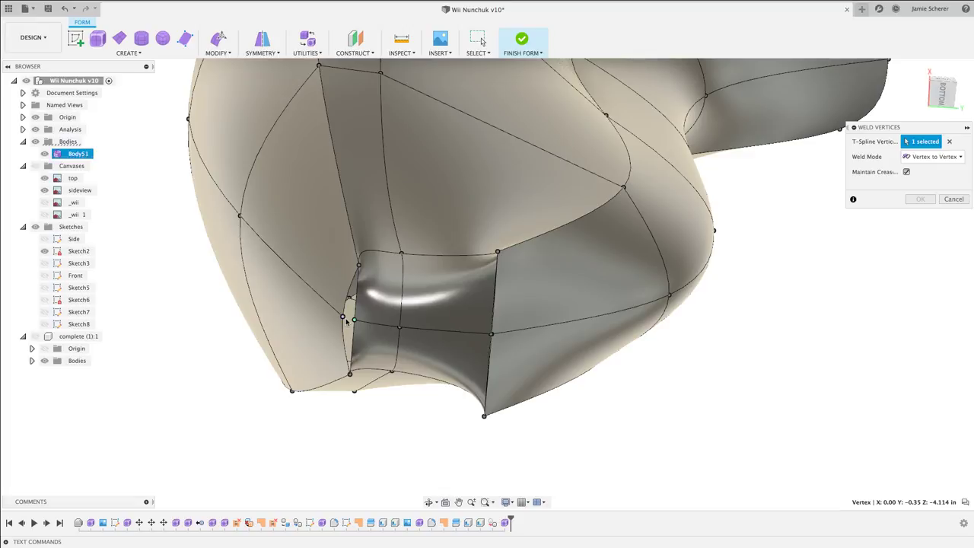
{"action": "left_click", "coordinate": [343, 317]}
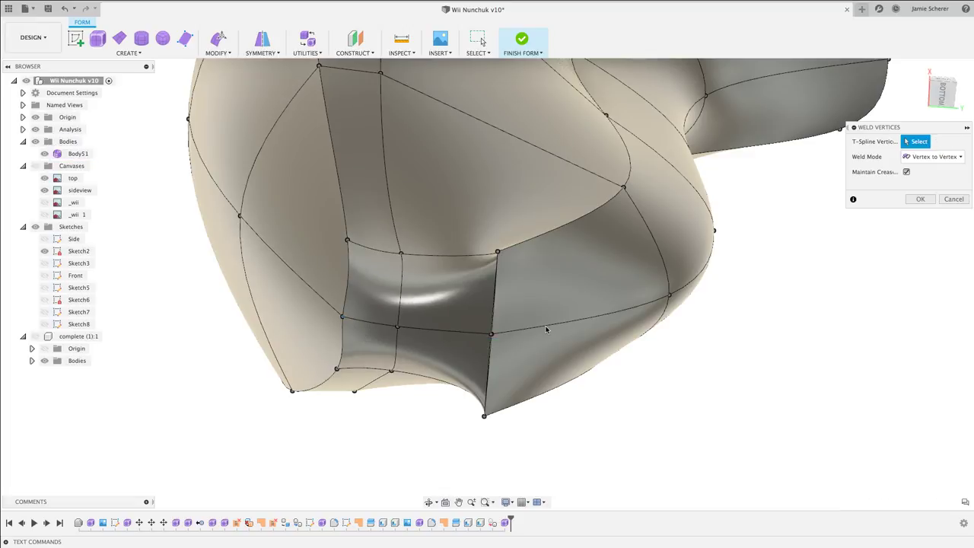
{"action": "scroll", "coordinate": [510, 340], "scroll_direction": "up", "scroll_amount": 10}
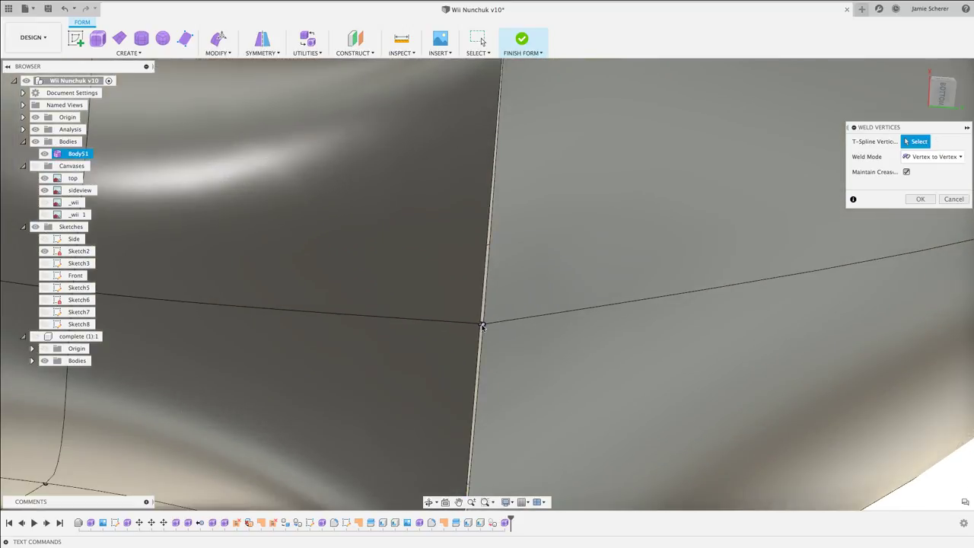
{"action": "left_click", "coordinate": [481, 325]}
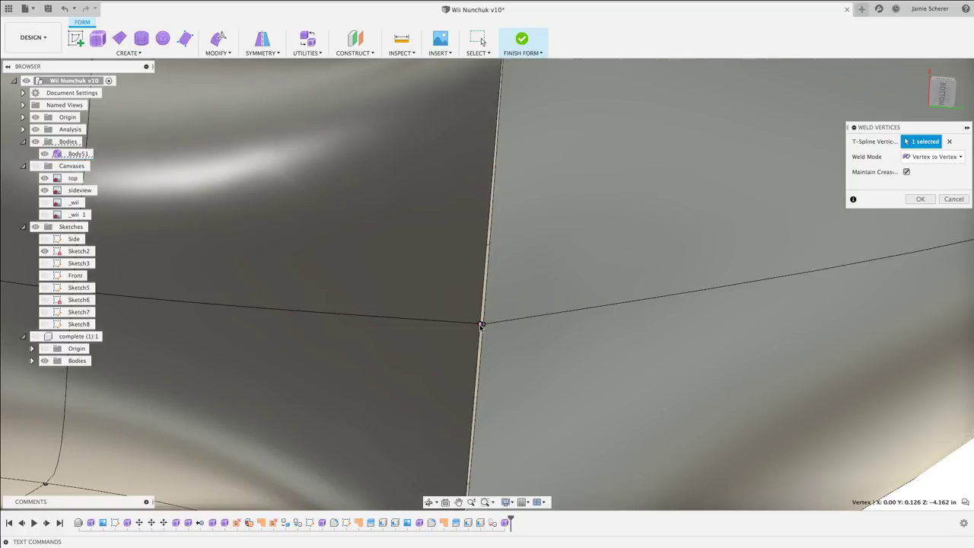
{"action": "left_click", "coordinate": [485, 327]}
{"action": "scroll", "coordinate": [489, 333], "scroll_direction": "down", "scroll_amount": 10}
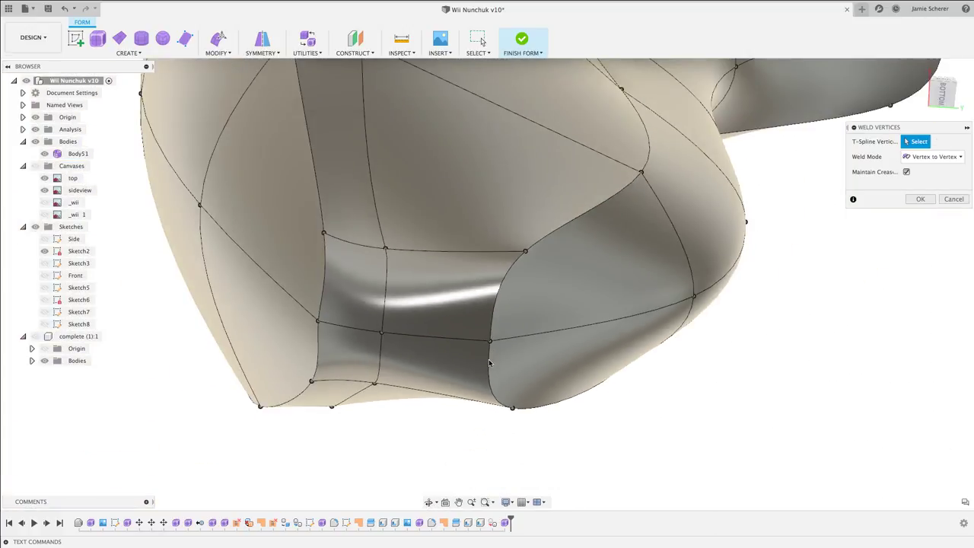
{"action": "middle_click_drag", "start_coordinate": [436, 337], "coordinate": [498, 356], "text": "shift"}
Lower the bottom centre vertex by -0.05 in with Edit Form.
{"action": "left_click", "coordinate": [918, 200]}
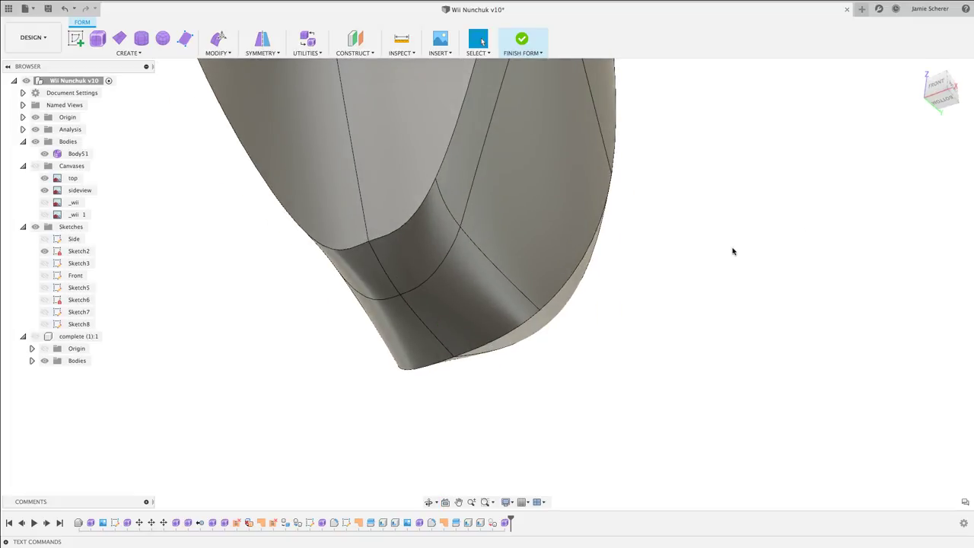
{"action": "middle_click_drag", "start_coordinate": [532, 252], "coordinate": [417, 308], "text": "shift"}
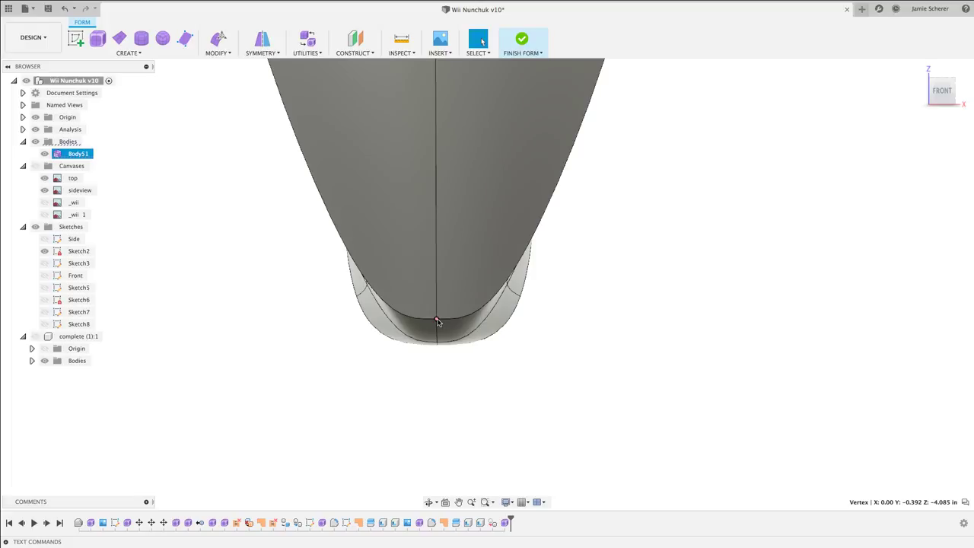
{"action": "right_click", "coordinate": [437, 321]}
{"action": "left_click", "coordinate": [473, 307]}
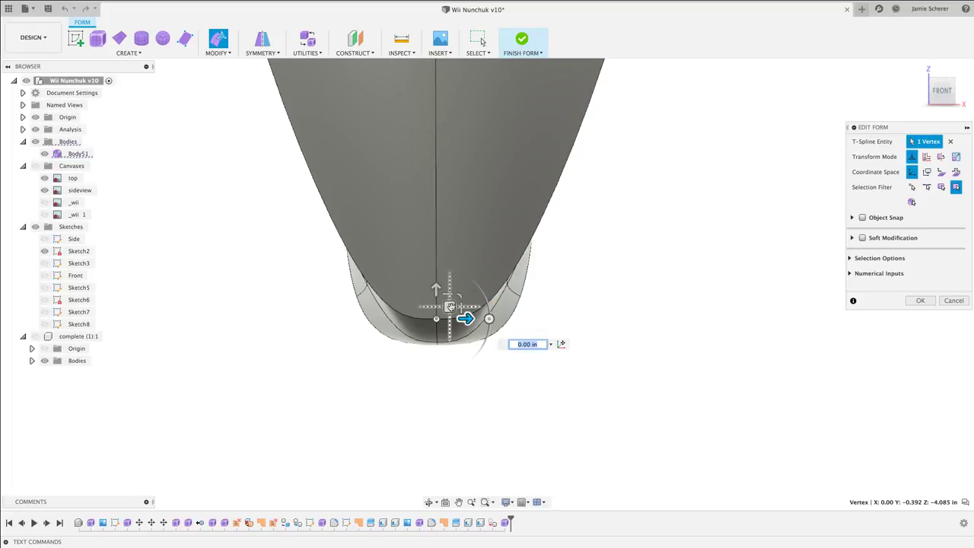
{"action": "left_click_drag", "start_coordinate": [436, 301], "coordinate": [447, 320]}
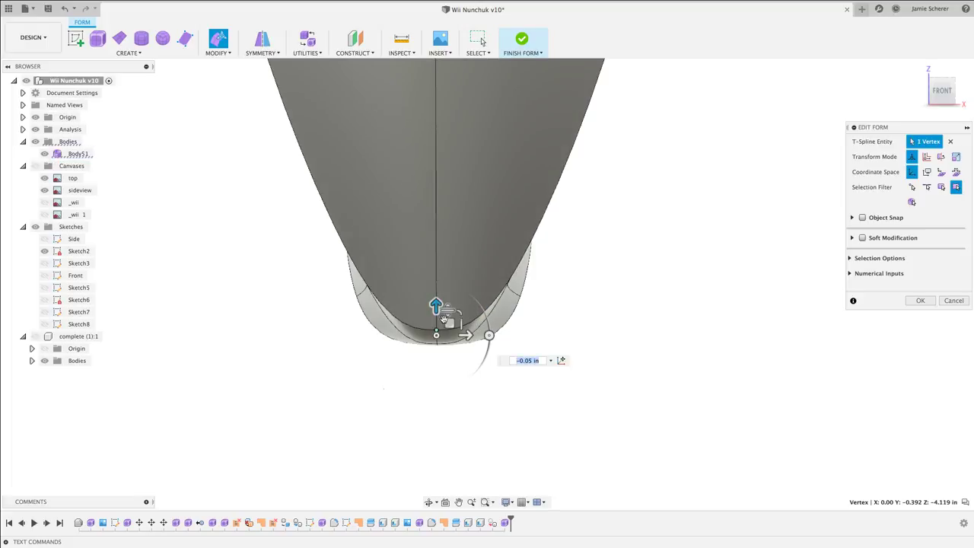
{"action": "scroll", "coordinate": [439, 338], "scroll_direction": "up", "scroll_amount": 2}
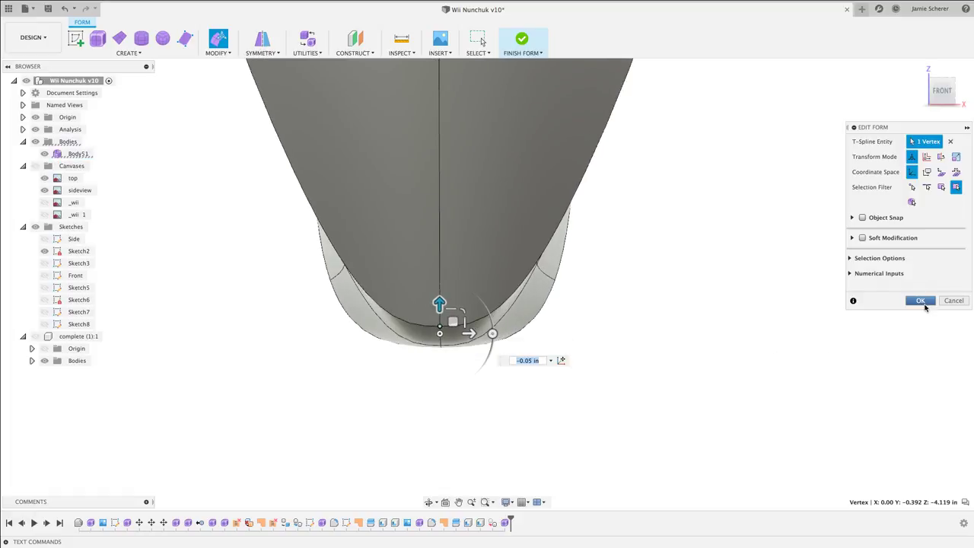
From the FRONT view, drag the tip vertex up and outward with Edit Form.
{"action": "left_click", "coordinate": [922, 300]}
{"action": "middle_click_drag", "start_coordinate": [740, 322], "coordinate": [682, 284], "text": "shift"}
{"action": "scroll", "coordinate": [521, 90], "scroll_direction": "up", "scroll_amount": 5}
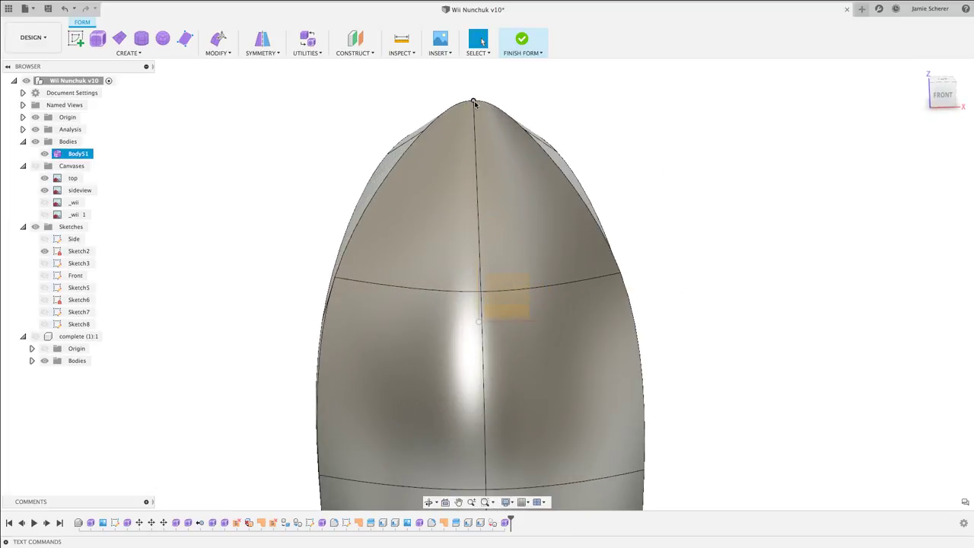
{"action": "left_click", "coordinate": [941, 96]}
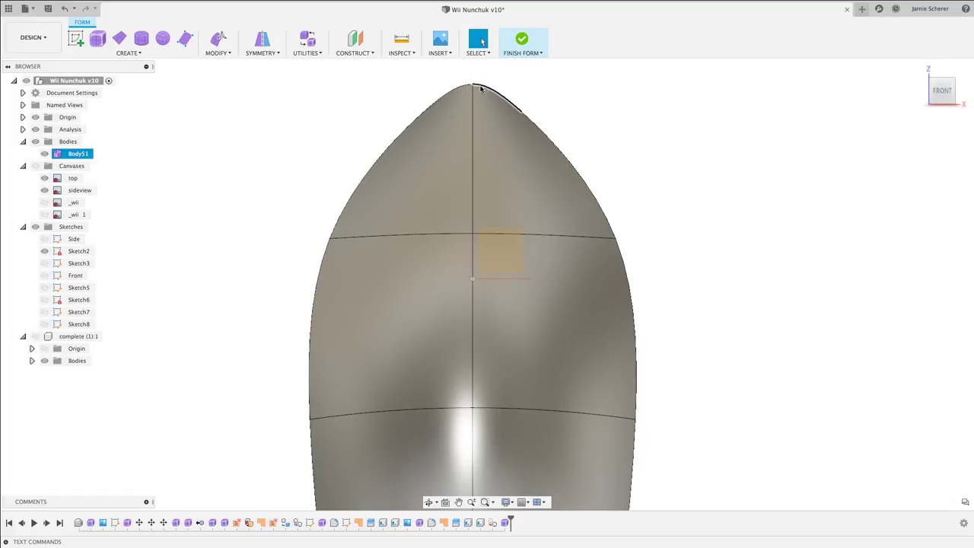
{"action": "right_click", "coordinate": [522, 114]}
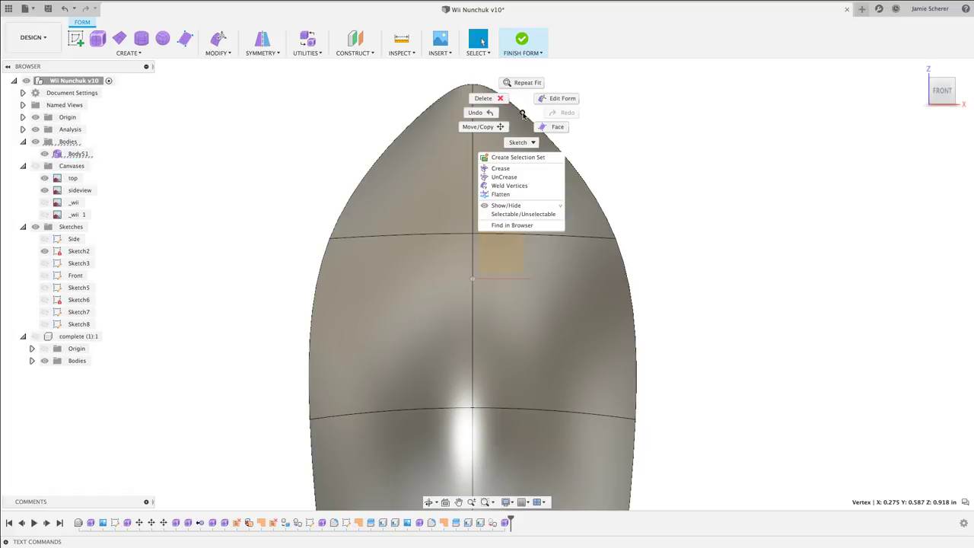
{"action": "left_click", "coordinate": [556, 99]}
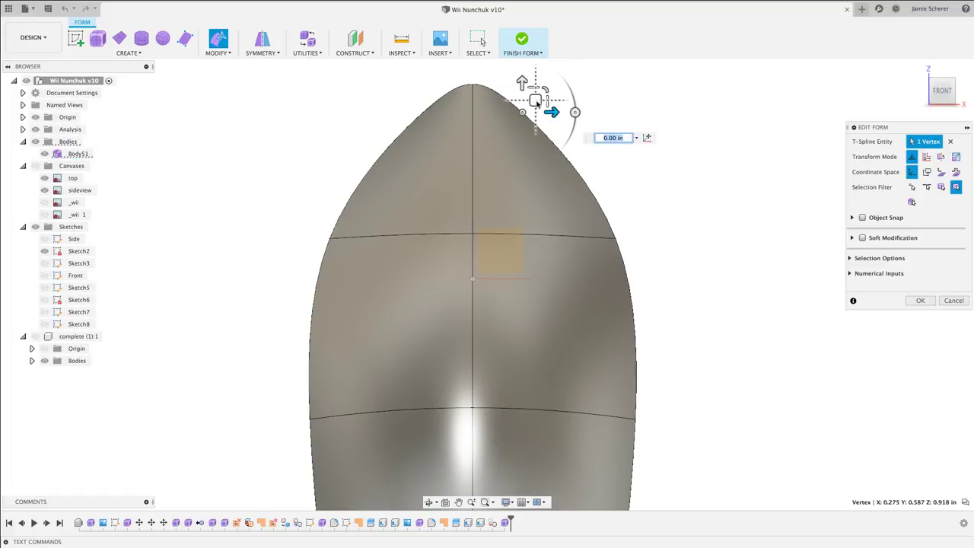
{"action": "left_click_drag", "start_coordinate": [535, 100], "coordinate": [549, 99]}
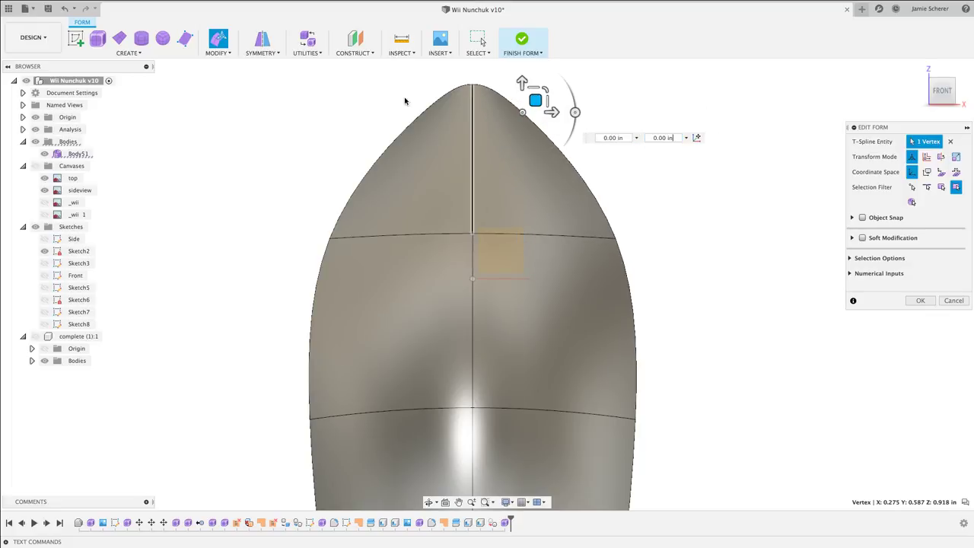
{"action": "key", "text": "Escape"}
{"action": "left_click", "coordinate": [259, 52]}
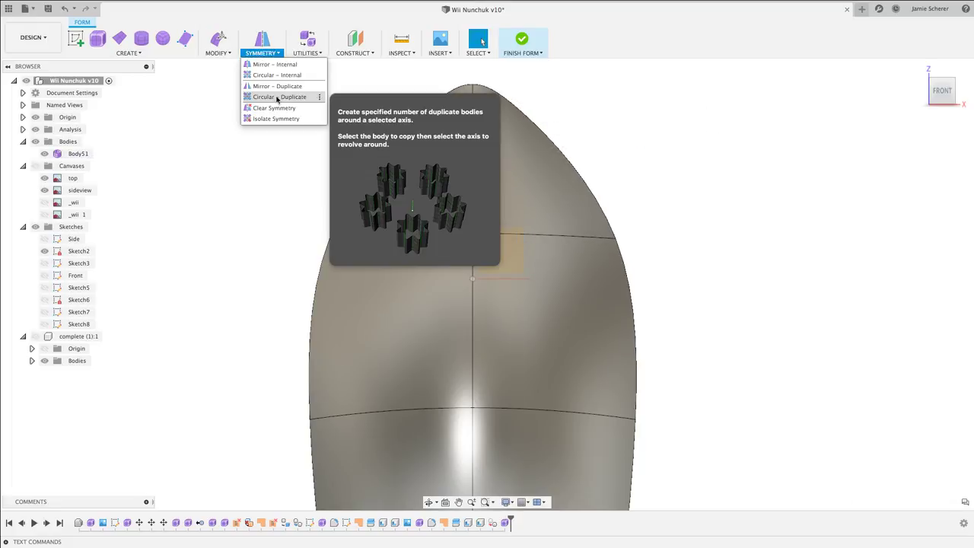
Add Mirror - Internal symmetry using the upper-right and upper-left faces.
{"action": "left_click", "coordinate": [278, 64]}
{"action": "left_click", "coordinate": [495, 295]}
{"action": "left_click", "coordinate": [445, 299]}
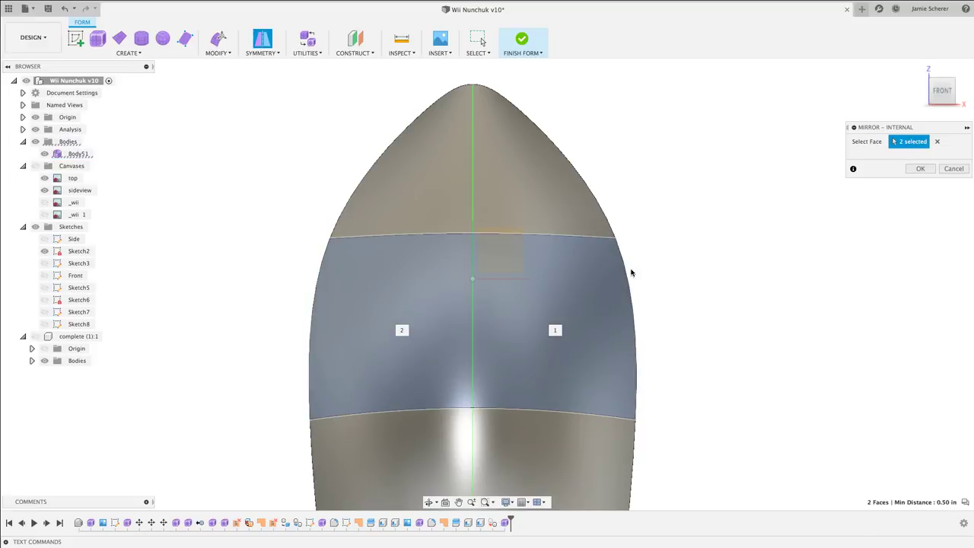
{"action": "left_click", "coordinate": [918, 169]}
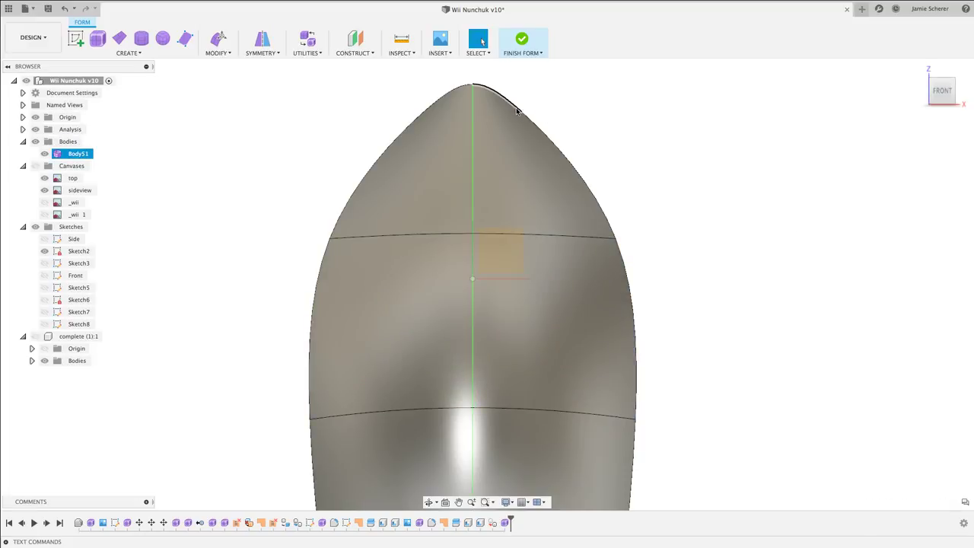
Drag the top vertex outward with Edit Form to widen the rounded top.
{"action": "right_click", "coordinate": [521, 113]}
{"action": "left_click", "coordinate": [564, 97]}
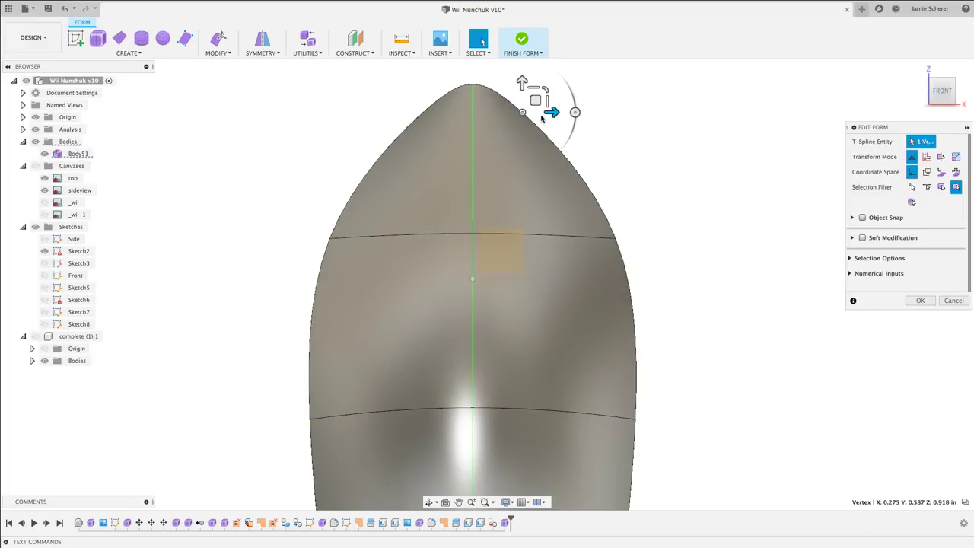
{"action": "left_click_drag", "start_coordinate": [537, 100], "coordinate": [584, 94]}
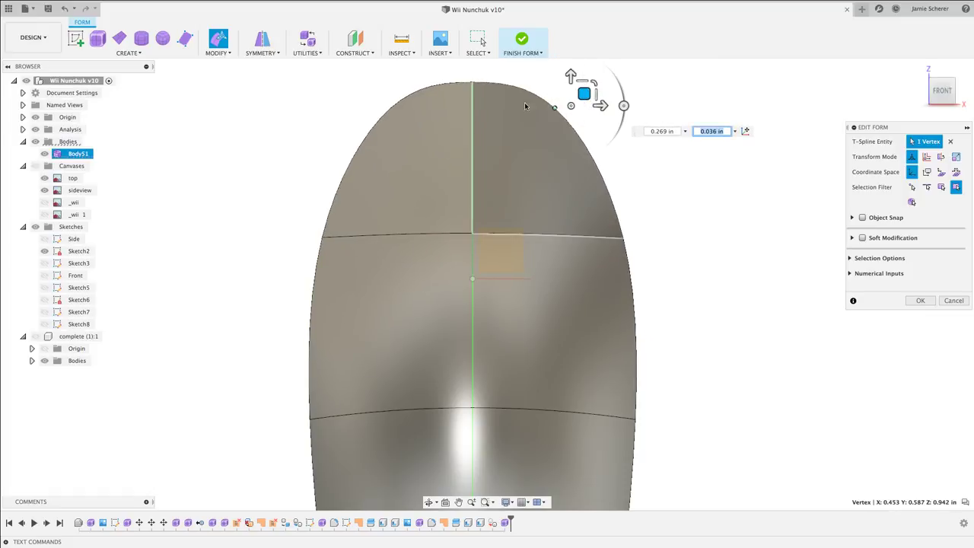
{"action": "left_click", "coordinate": [919, 300]}
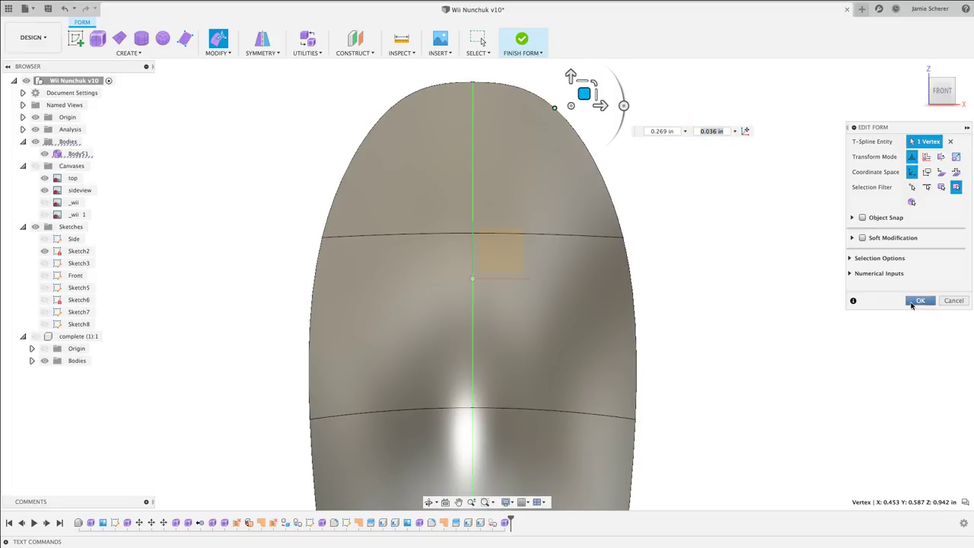
UnCrease the edge loop running along the body's front side.
{"action": "left_click", "coordinate": [36, 167]}
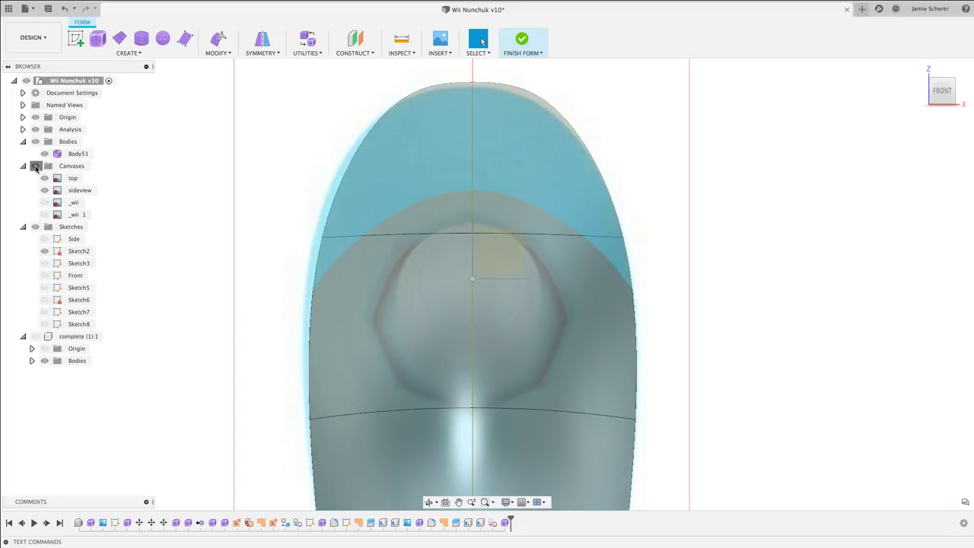
{"action": "left_click", "coordinate": [36, 167]}
{"action": "scroll", "coordinate": [636, 279], "scroll_direction": "down", "scroll_amount": 3}
{"action": "middle_click_drag", "start_coordinate": [635, 278], "coordinate": [618, 298]}
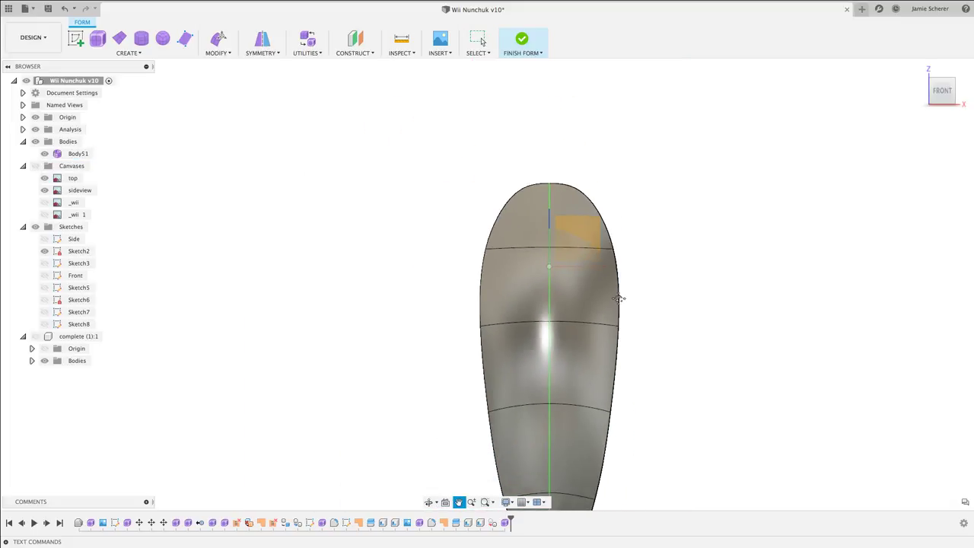
{"action": "scroll", "coordinate": [593, 259], "scroll_direction": "down", "scroll_amount": 3}
{"action": "middle_click_drag", "start_coordinate": [573, 230], "coordinate": [536, 255], "text": "shift"}
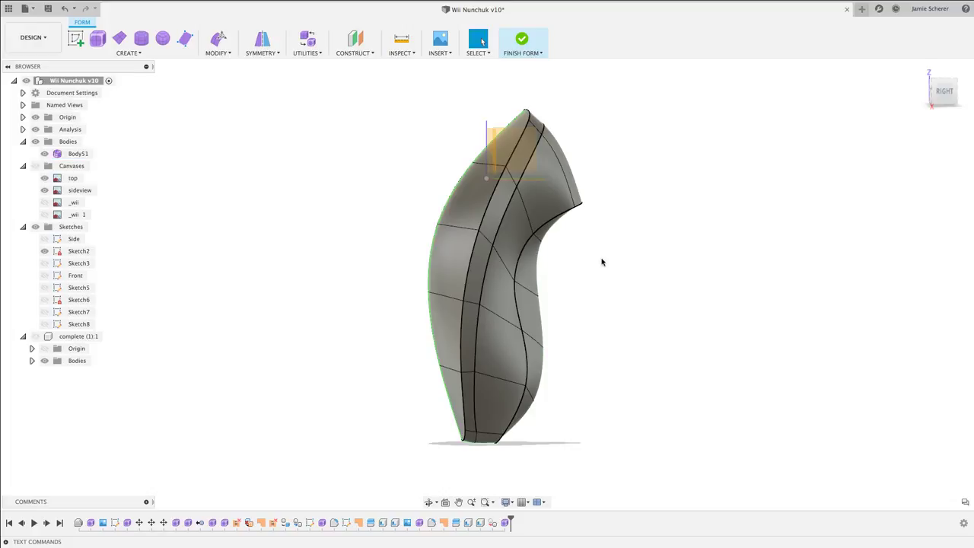
{"action": "double_click", "coordinate": [496, 189]}
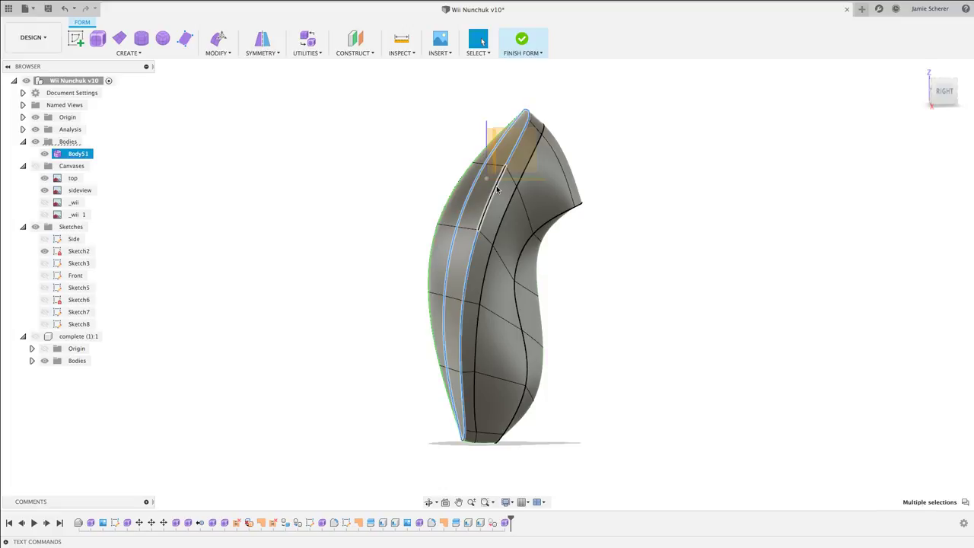
{"action": "right_click", "coordinate": [497, 188]}
{"action": "left_click", "coordinate": [486, 296]}
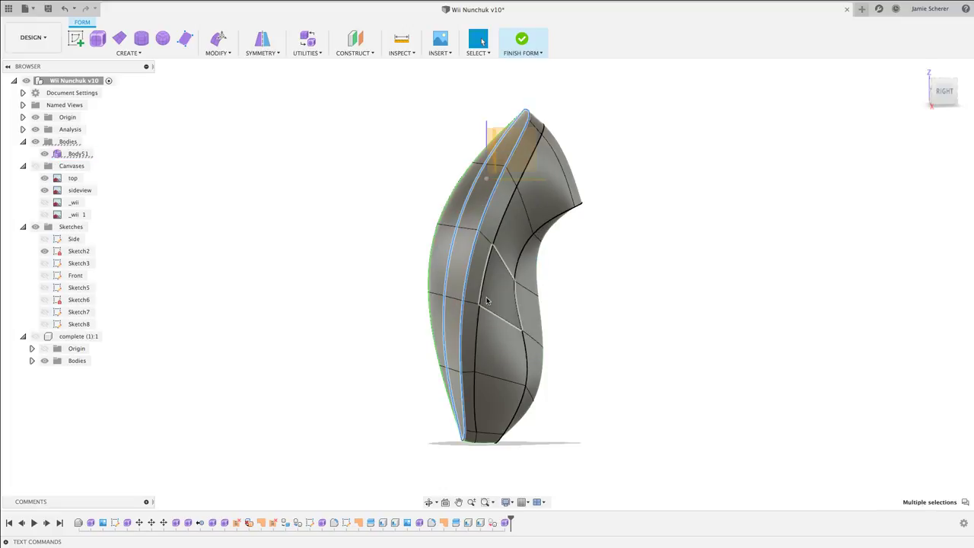
{"action": "left_click", "coordinate": [920, 168]}
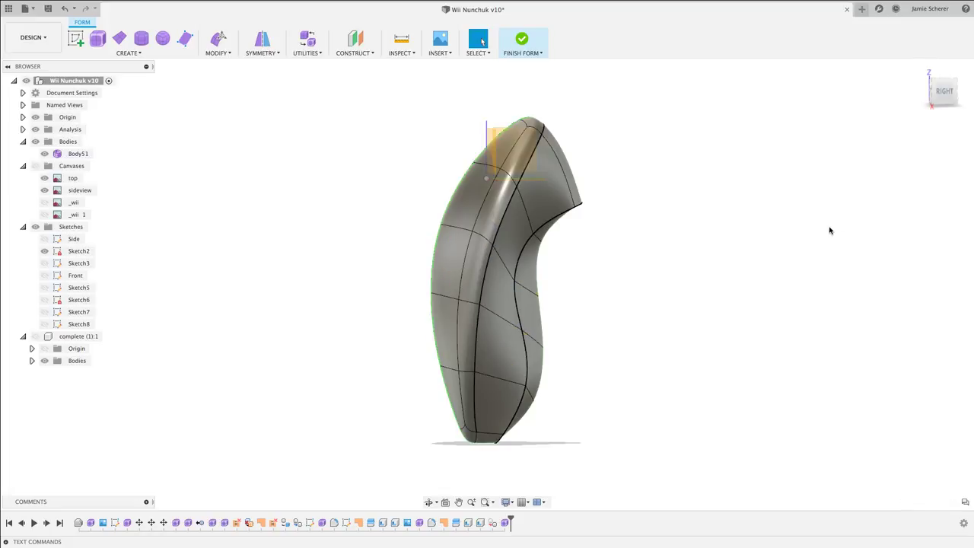
{"action": "middle_click_drag", "start_coordinate": [733, 221], "coordinate": [756, 222], "text": "shift"}
Copy and paste Body51, placing the duplicate 3.10 in to the right.
{"action": "left_click", "coordinate": [559, 220]}
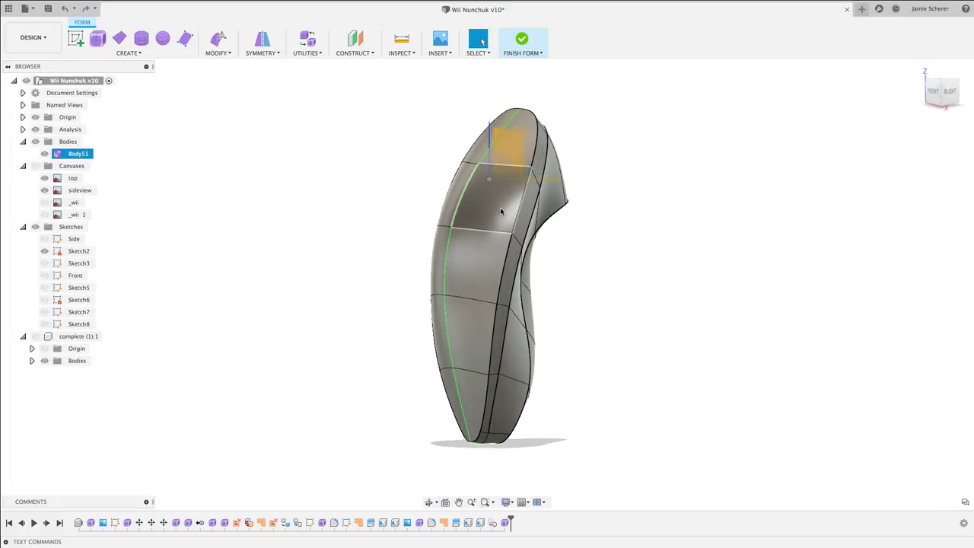
{"action": "key", "text": "ctrl+c"}
{"action": "key", "text": "ctrl+v"}
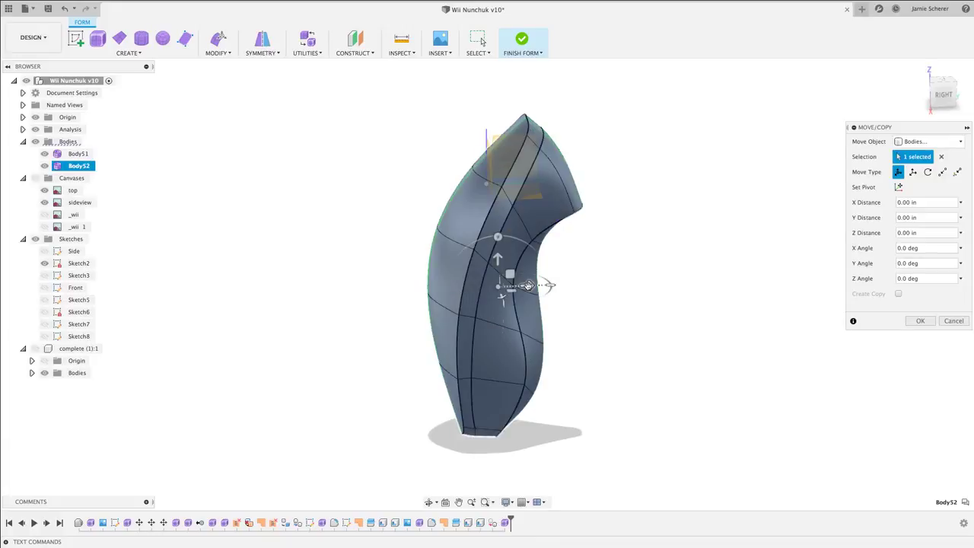
{"action": "left_click_drag", "start_coordinate": [548, 282], "coordinate": [723, 278]}
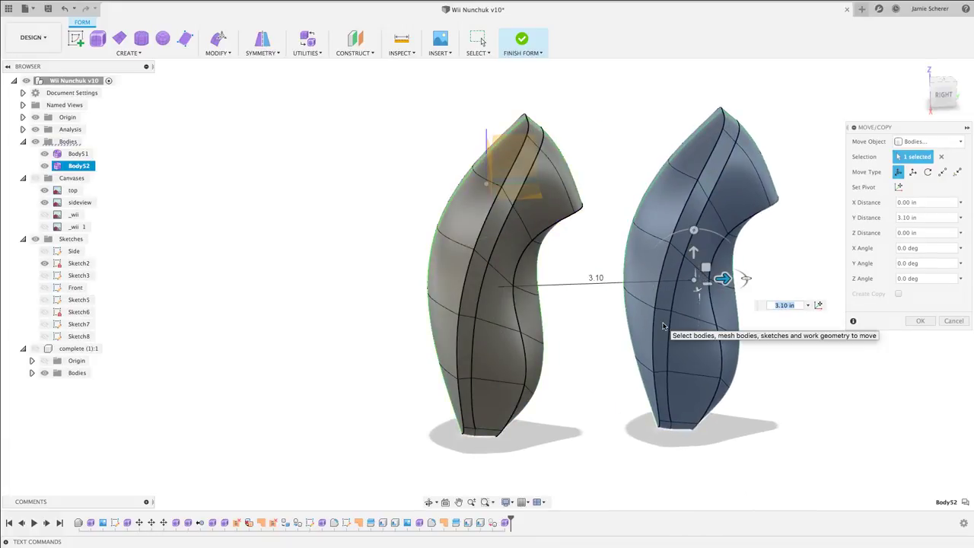
{"action": "key", "text": "Return"}
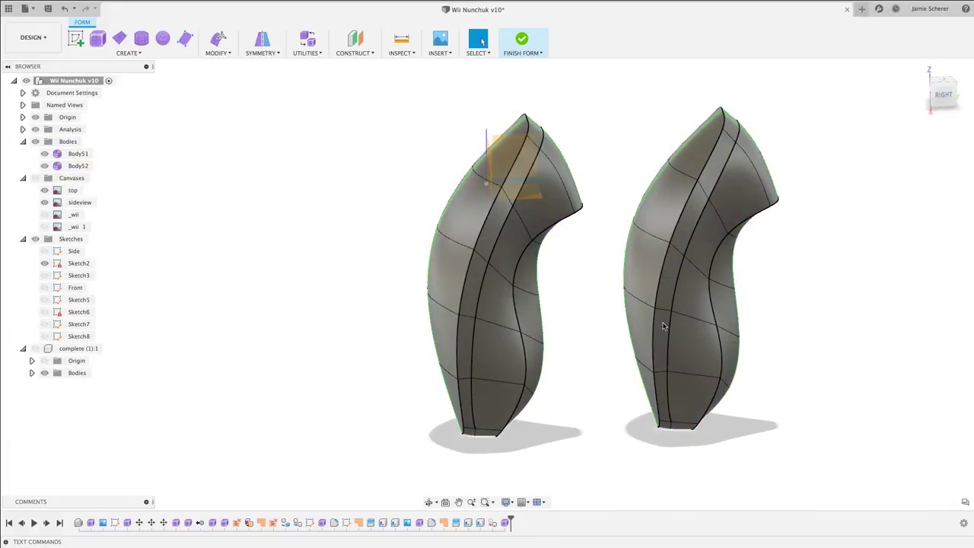
Remove the creases from the vertical edge loop on the duplicate right-hand body.
{"action": "double_click", "coordinate": [662, 262]}
{"action": "right_click", "coordinate": [662, 263]}
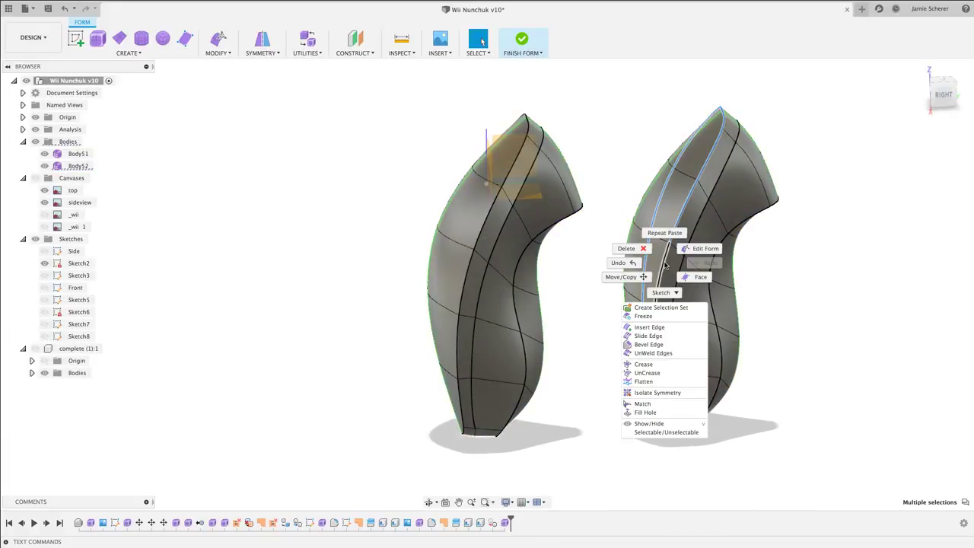
{"action": "left_click", "coordinate": [654, 374]}
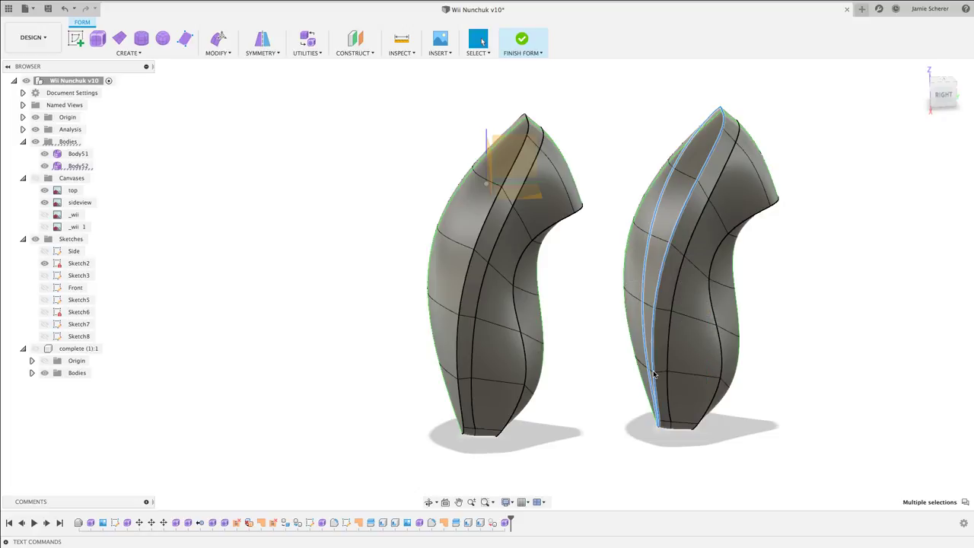
{"action": "left_click", "coordinate": [921, 169]}
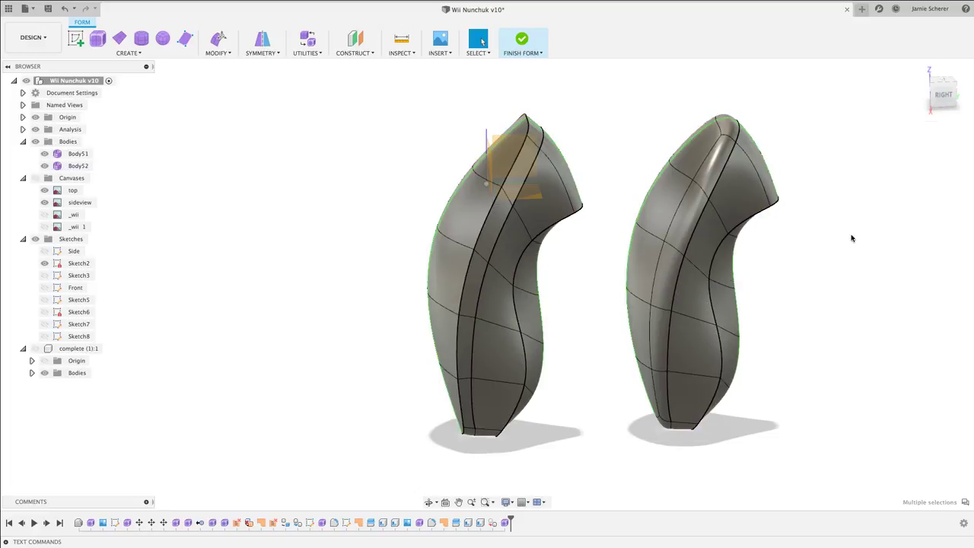
Undo the uncrease to restore the sharp creases, and hide the right-hand Body52.
{"action": "mouse_move", "coordinate": [830, 260]}
{"action": "middle_mouse_down", "text": "shift"}
{"action": "mouse_move", "coordinate": [794, 243]}
{"action": "mouse_move", "coordinate": [791, 229]}
{"action": "middle_mouse_up", "text": "shift"}
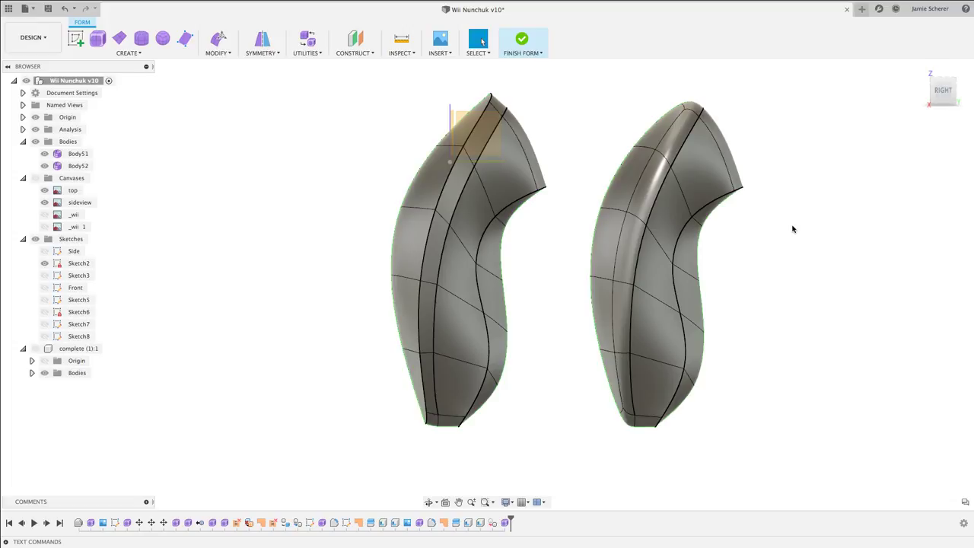
{"action": "key", "text": "ctrl+z"}
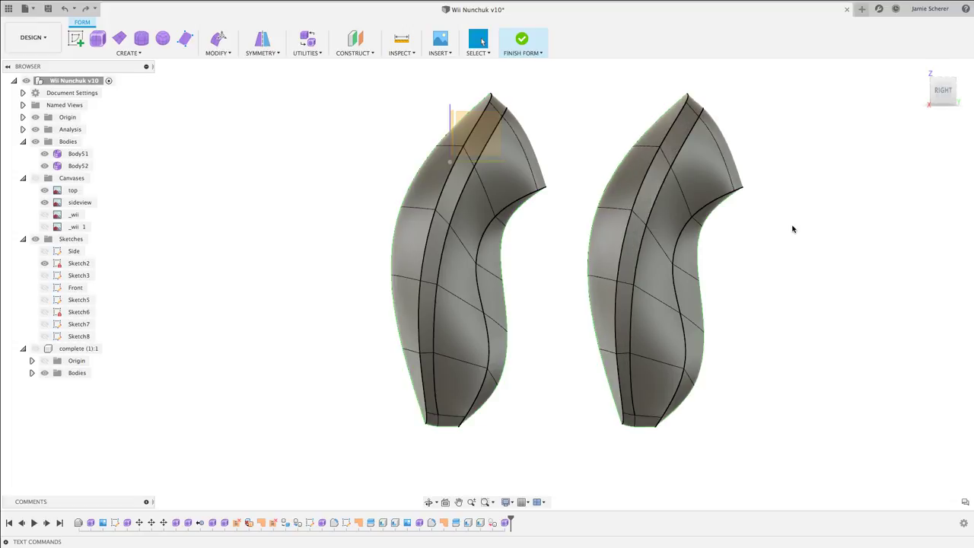
{"action": "key", "text": "ctrl+z"}
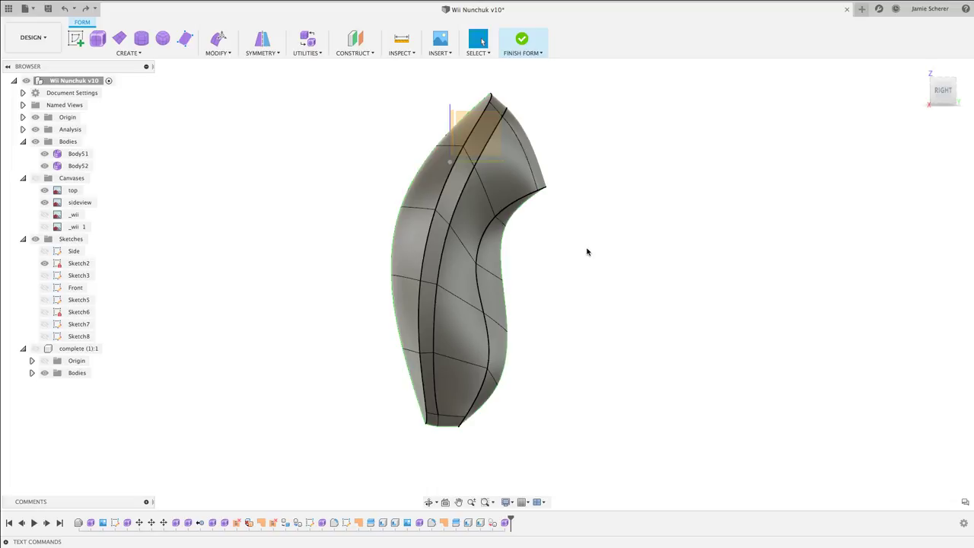
Crease the short vertical edge at the body's bottom tip to sharpen the underside seam.
{"action": "left_click", "coordinate": [438, 420]}
{"action": "scroll", "coordinate": [437, 420], "scroll_direction": "up", "scroll_amount": 5}
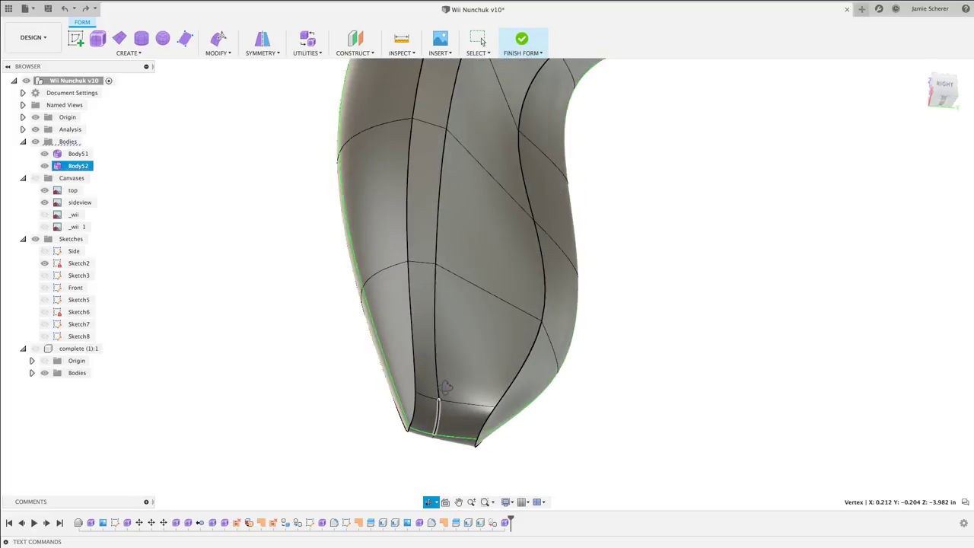
{"action": "middle_click_drag", "start_coordinate": [445, 387], "coordinate": [432, 435], "text": "shift"}
{"action": "left_click", "coordinate": [432, 435]}
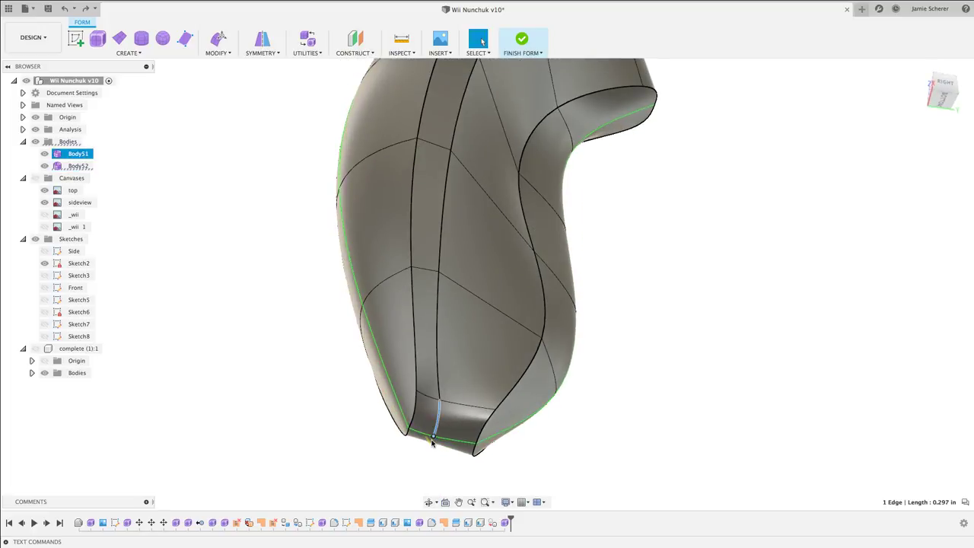
{"action": "right_click", "coordinate": [433, 442]}
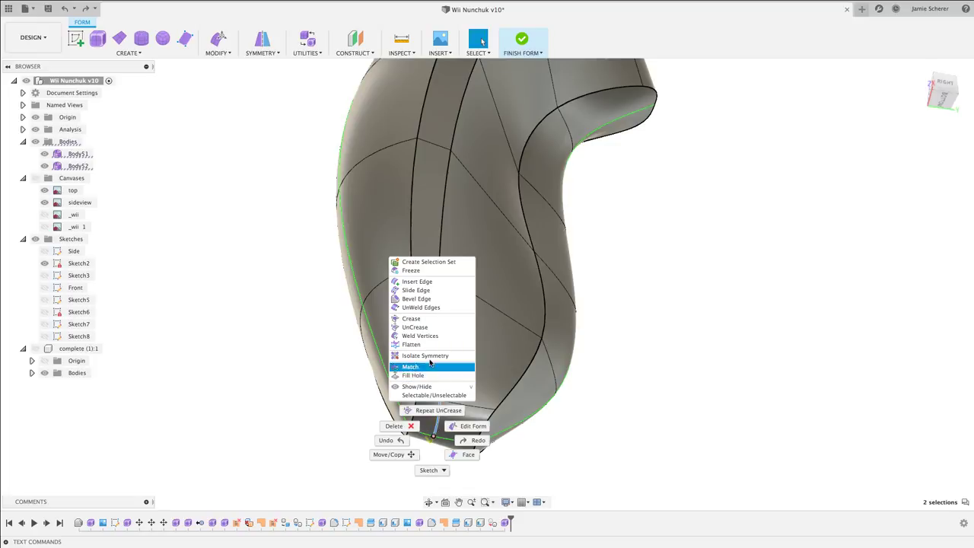
{"action": "left_click", "coordinate": [411, 318]}
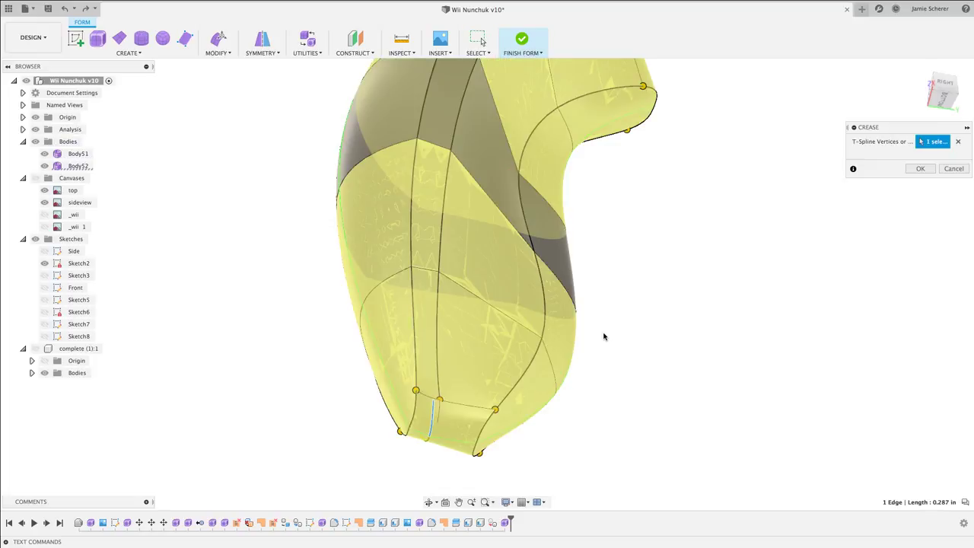
{"action": "middle_click_drag", "start_coordinate": [500, 359], "coordinate": [699, 320], "text": "shift"}
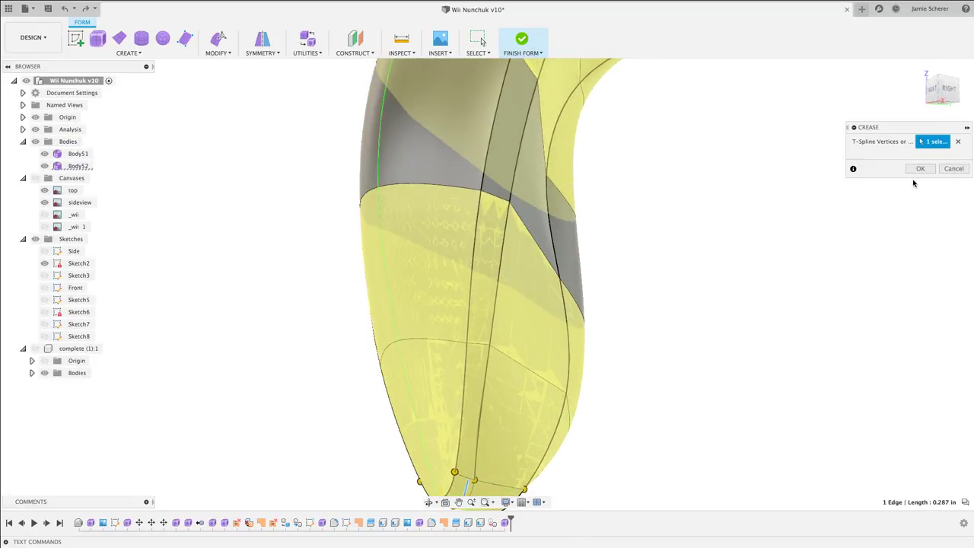
{"action": "key", "text": "Return"}
{"action": "middle_click_drag", "start_coordinate": [826, 218], "coordinate": [685, 256], "text": "shift"}
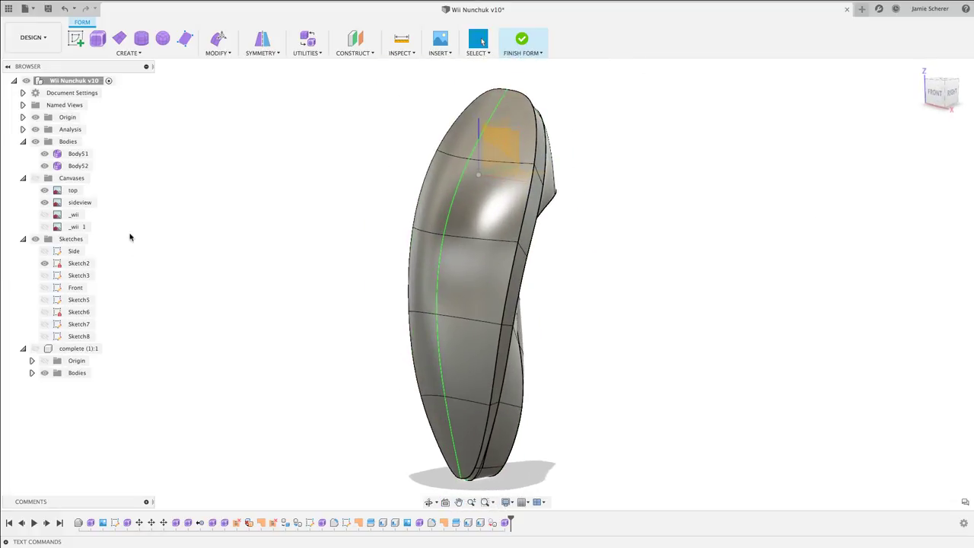
Delete Body51 from the Browser, leaving Body52 as the only T-spline body.
{"action": "left_click", "coordinate": [61, 165]}
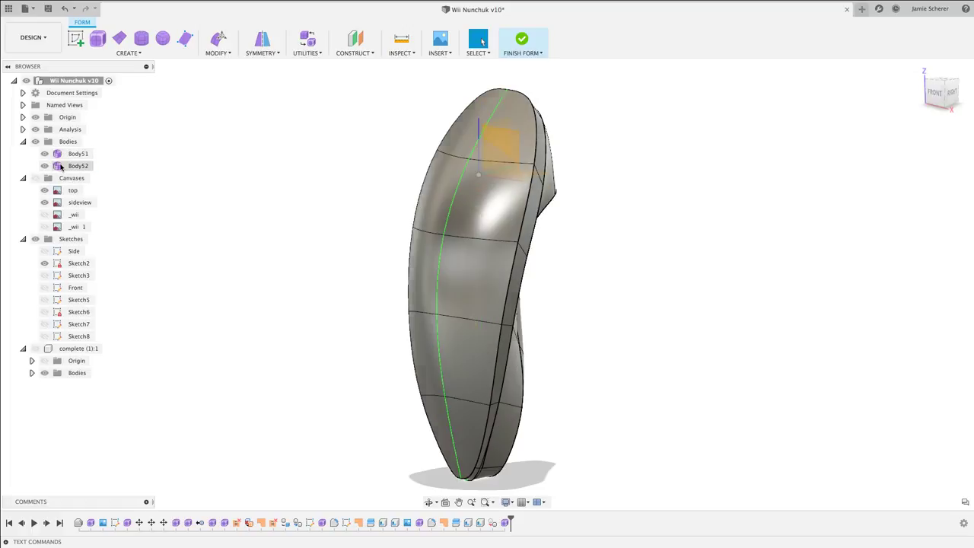
{"action": "left_click", "coordinate": [45, 166]}
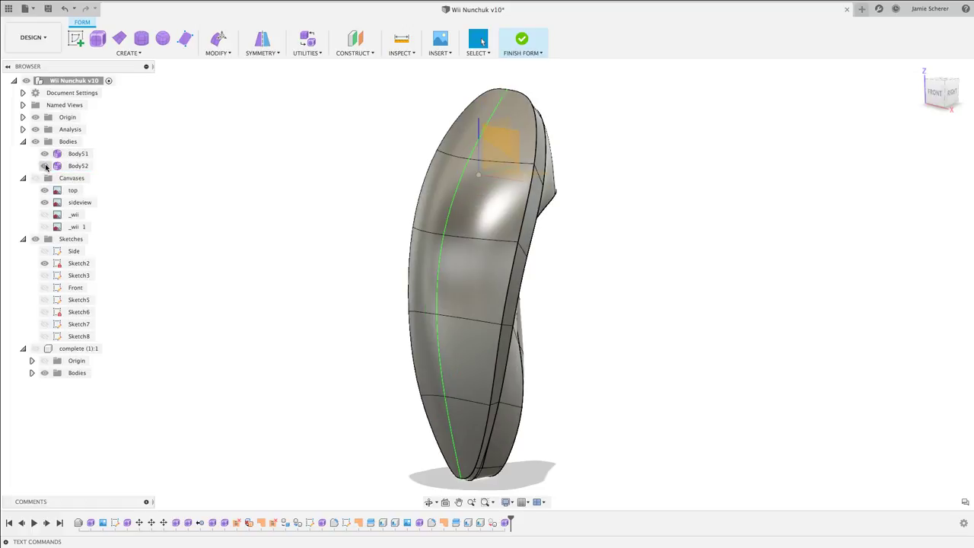
{"action": "left_click", "coordinate": [63, 156]}
{"action": "right_click", "coordinate": [83, 157]}
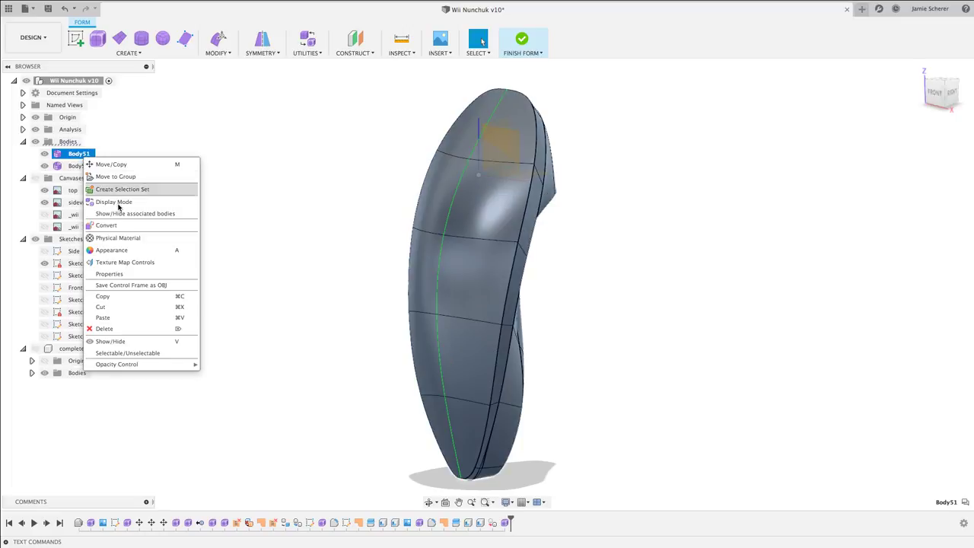
{"action": "left_click", "coordinate": [61, 328]}
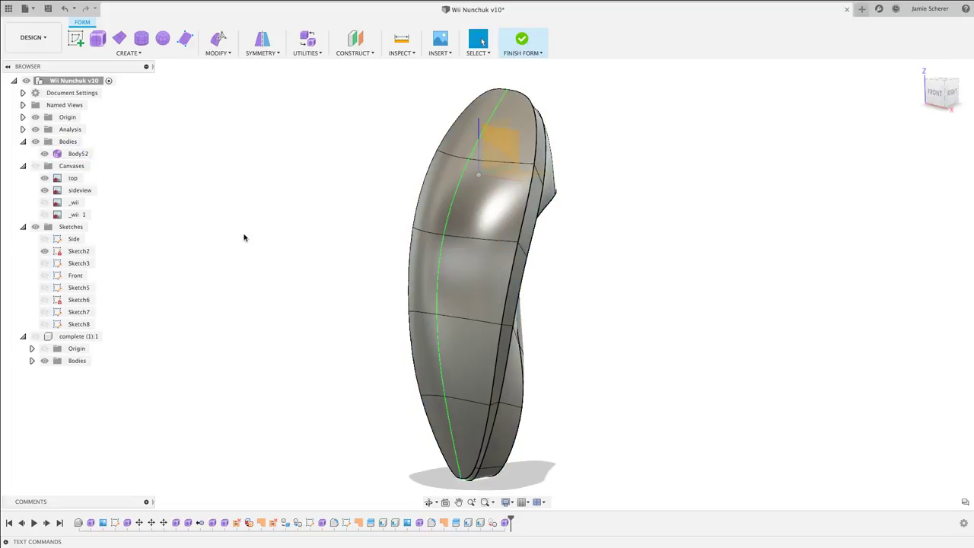
{"action": "scroll", "coordinate": [649, 303], "scroll_direction": "down", "scroll_amount": 2}
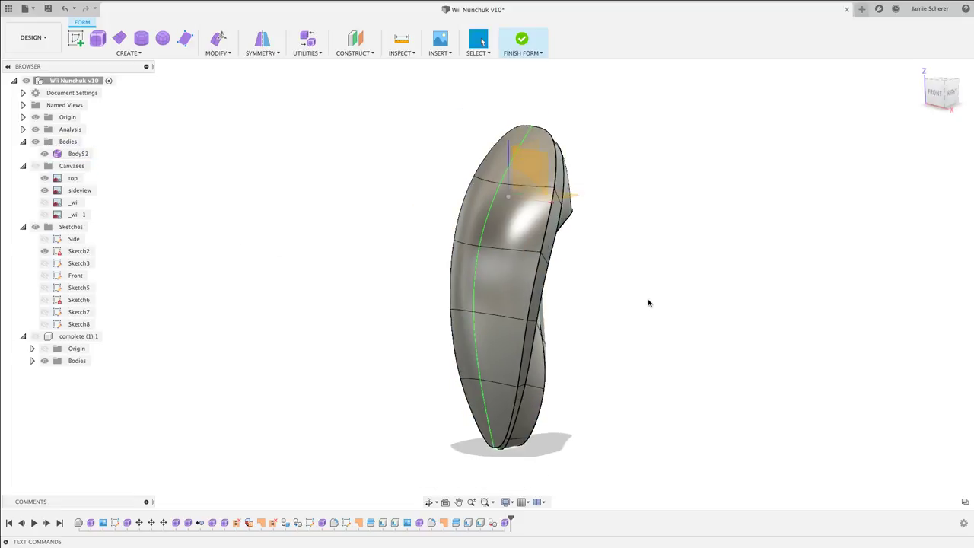
Finish the form, turn the model to the front view, and start a Section Analysis.
{"action": "left_click", "coordinate": [523, 39]}
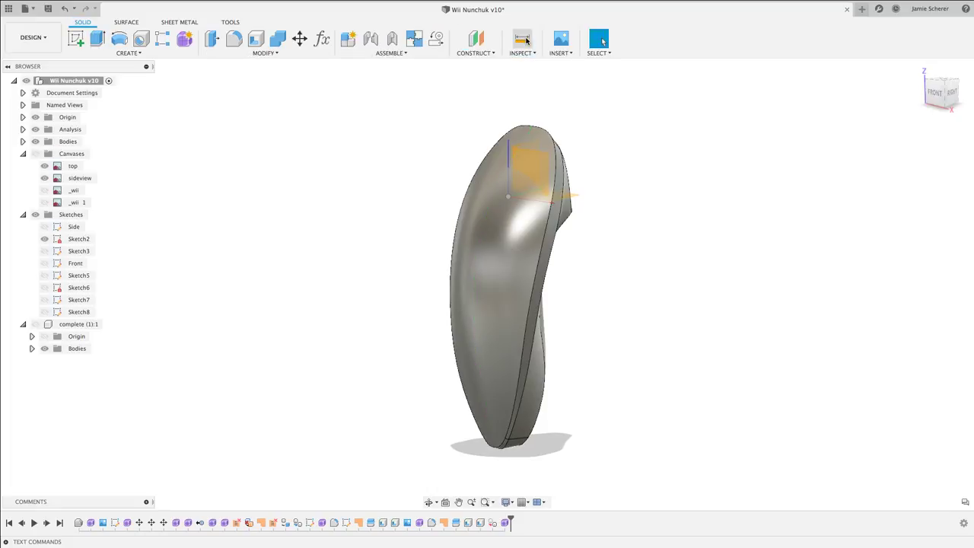
{"action": "left_click", "coordinate": [936, 83]}
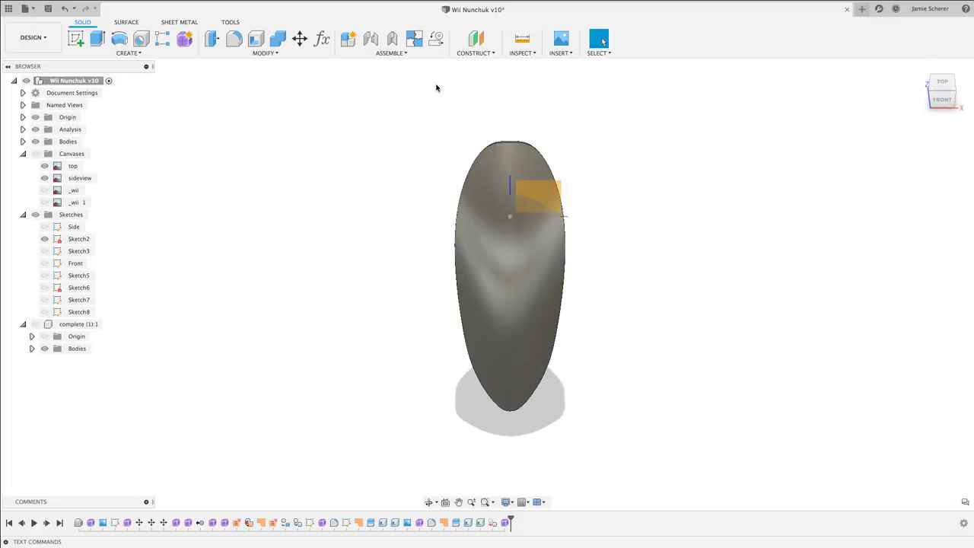
{"action": "left_click", "coordinate": [532, 53]}
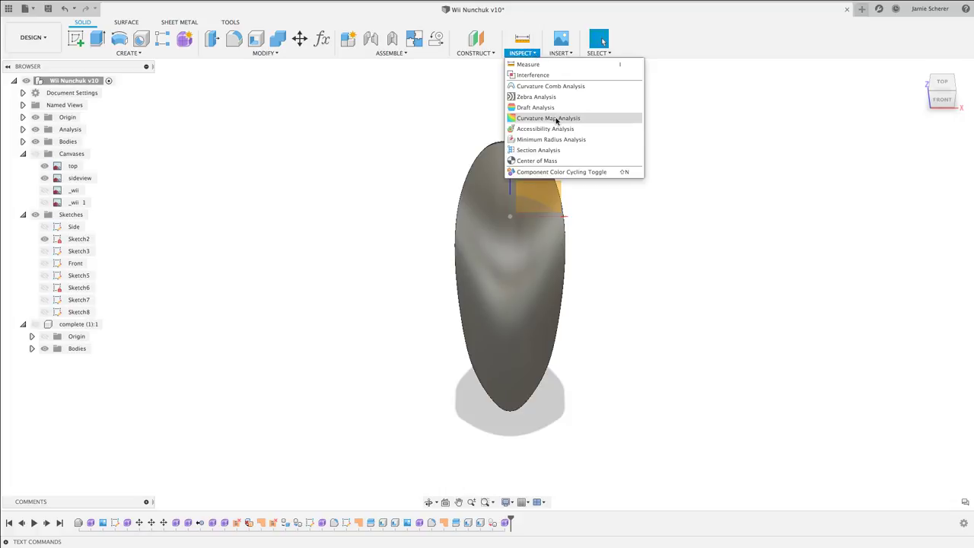
{"action": "left_click", "coordinate": [552, 150]}
Cut on the XZ plane, sweep the section through 0.40, 0.20, 0.10, 0.00 in, then close it.
{"action": "left_click", "coordinate": [561, 188]}
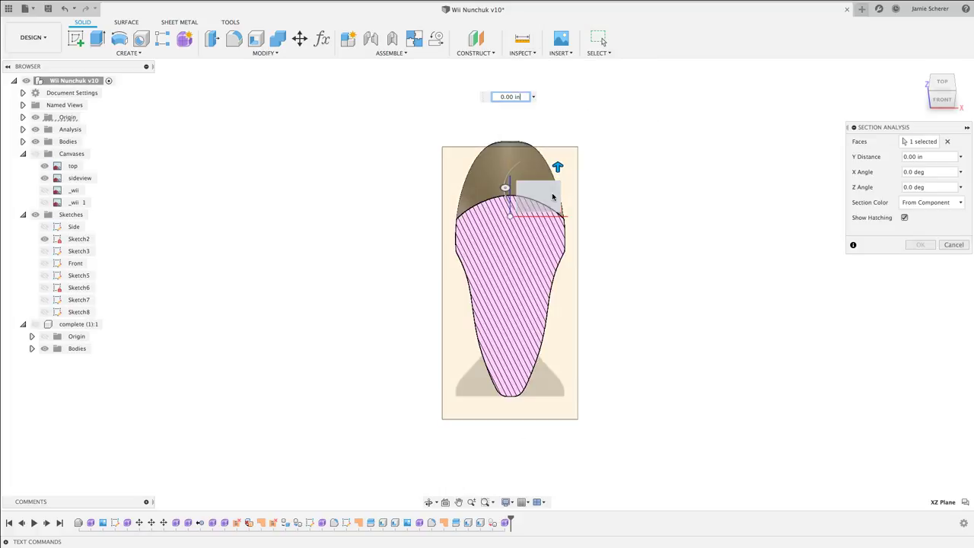
{"action": "left_click_drag", "start_coordinate": [558, 162], "coordinate": [604, 187]}
{"action": "middle_click_drag", "start_coordinate": [604, 187], "coordinate": [542, 160], "text": "shift"}
{"action": "left_click_drag", "start_coordinate": [532, 151], "coordinate": [521, 145]}
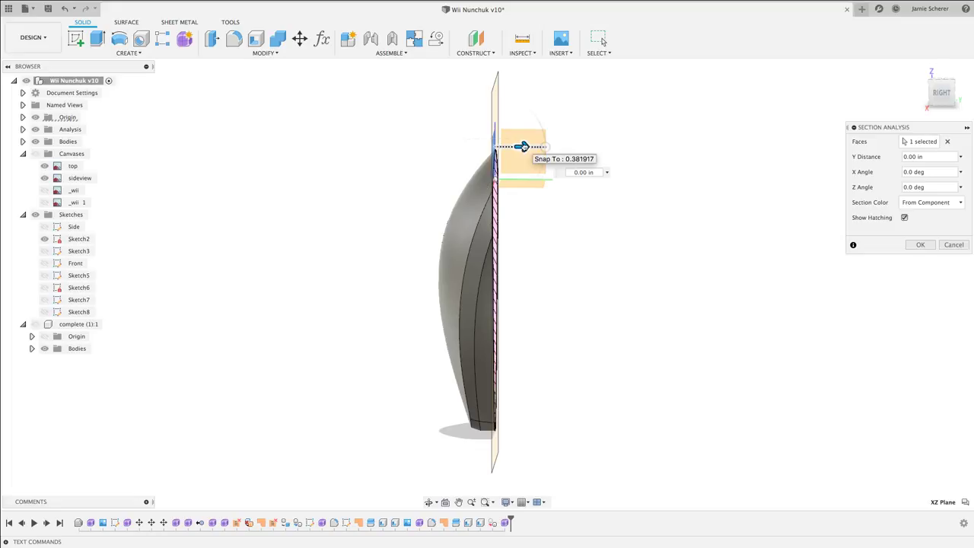
{"action": "mouse_move", "coordinate": [547, 246]}
{"action": "middle_mouse_down", "text": "shift"}
{"action": "mouse_move", "coordinate": [515, 233]}
{"action": "mouse_move", "coordinate": [550, 243]}
{"action": "middle_mouse_up", "text": "shift"}
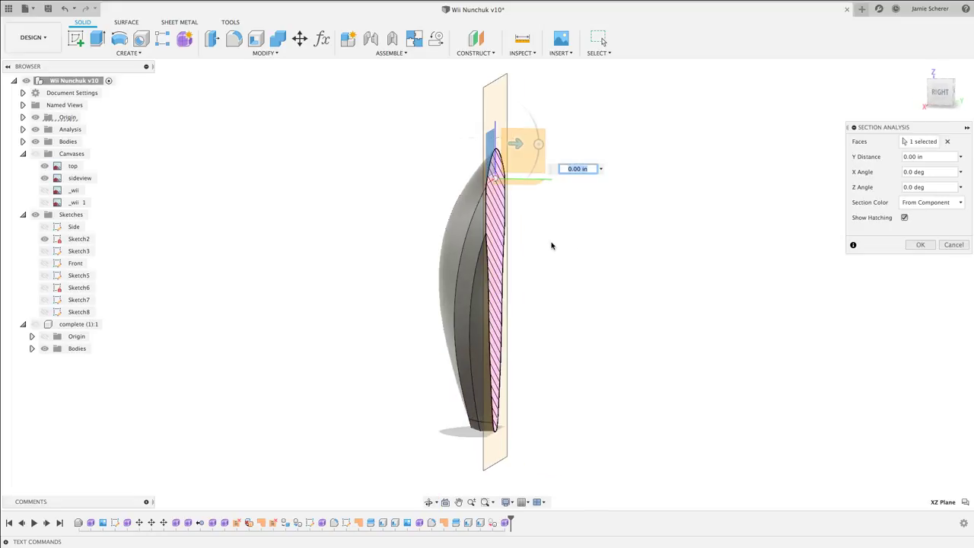
{"action": "key", "text": "Escape"}
{"action": "middle_click_drag", "start_coordinate": [404, 223], "coordinate": [332, 238], "text": "shift"}
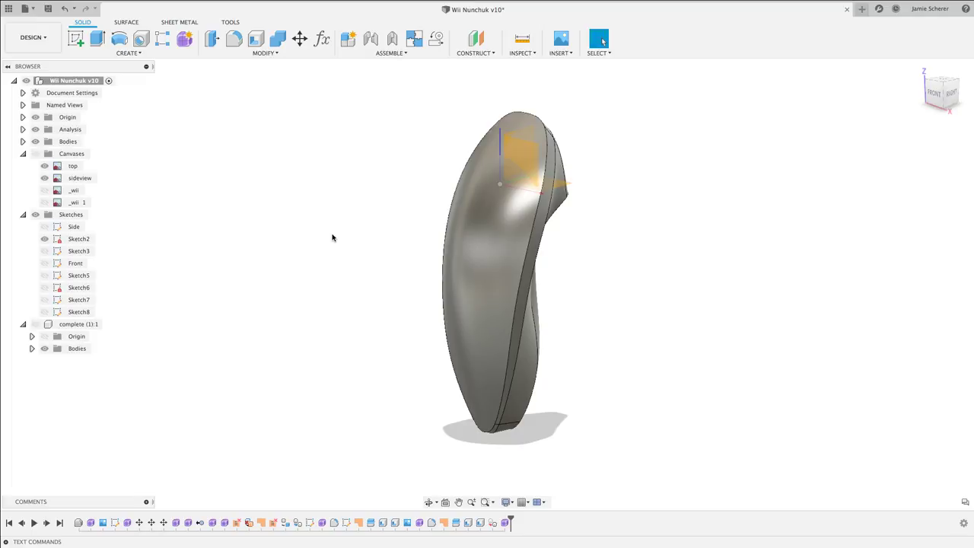
Expand Bodies and show the Closed with Soft edge (5) body, viewing it from below.
{"action": "left_click", "coordinate": [22, 141]}
{"action": "left_click", "coordinate": [48, 157]}
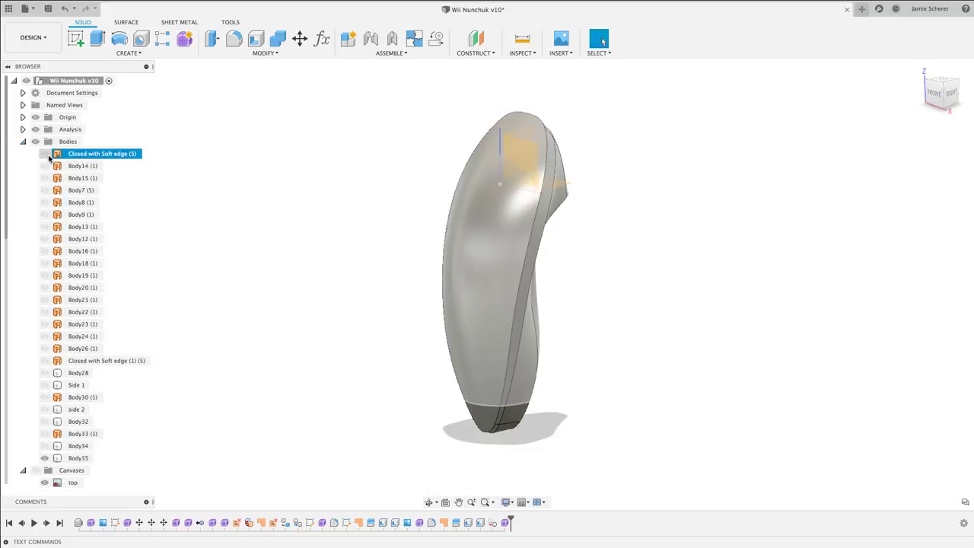
{"action": "left_click", "coordinate": [44, 155]}
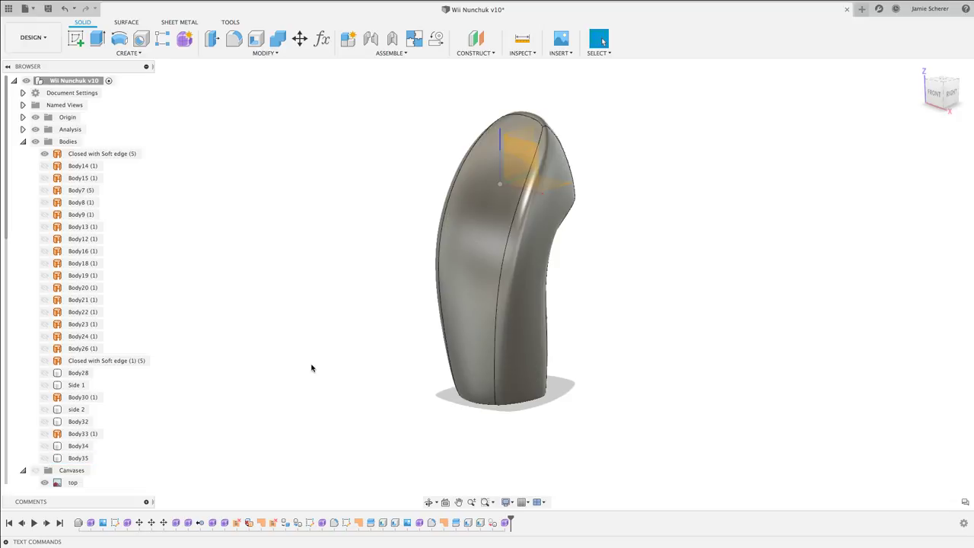
{"action": "mouse_move", "coordinate": [311, 367]}
{"action": "middle_mouse_down", "text": "shift"}
{"action": "mouse_move", "coordinate": [320, 230]}
{"action": "mouse_move", "coordinate": [309, 368]}
{"action": "middle_mouse_up", "text": "shift"}
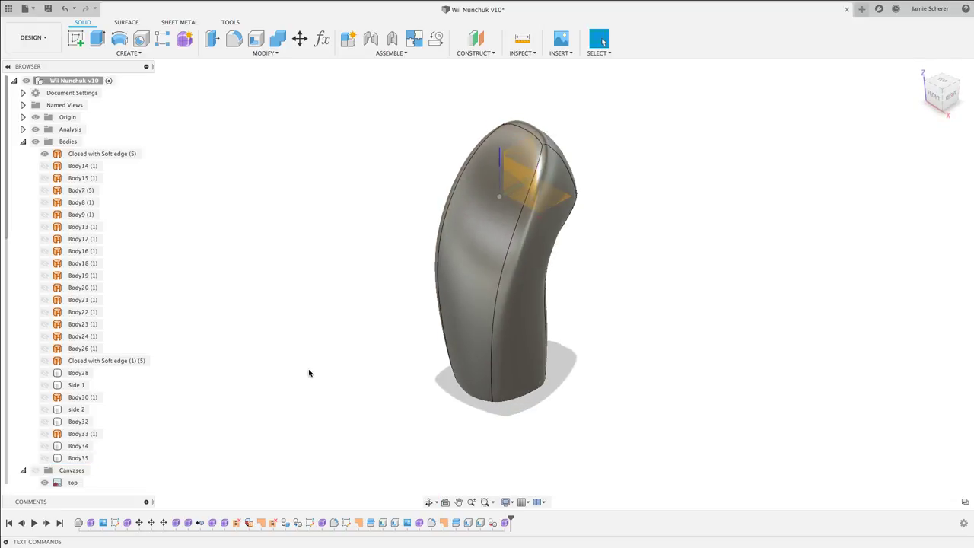
In the Surface tab, hide Closed with Soft edge (5) again and show Body35.
{"action": "left_click", "coordinate": [128, 22]}
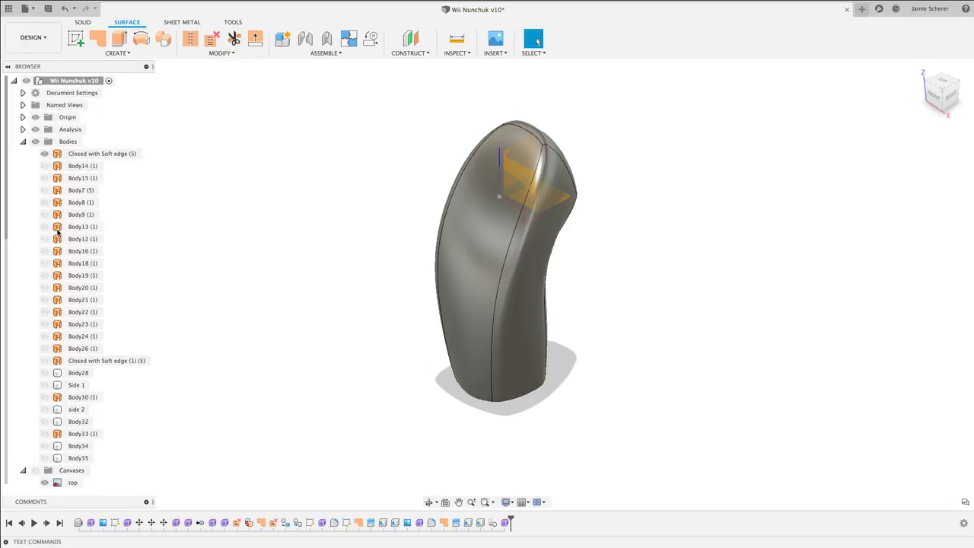
{"action": "left_click", "coordinate": [47, 153]}
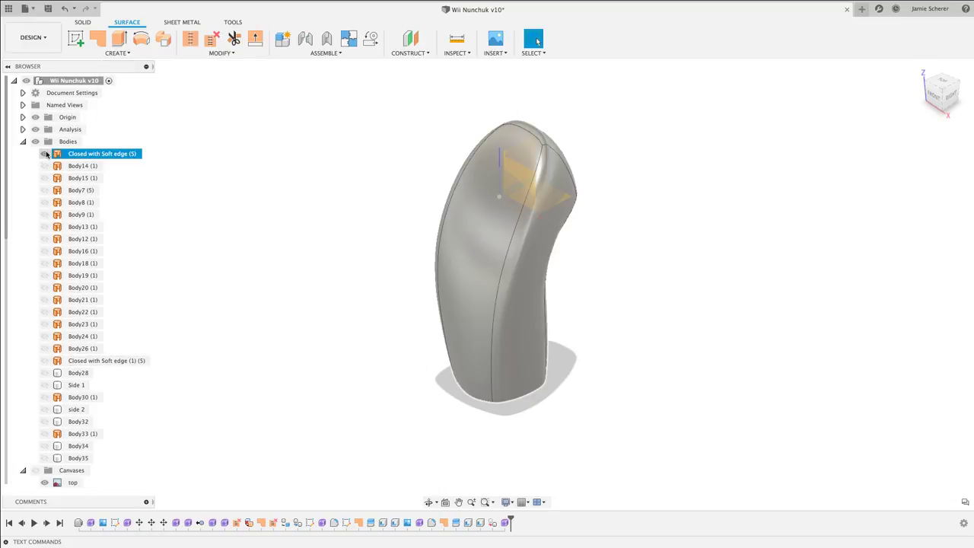
{"action": "left_click", "coordinate": [44, 154]}
{"action": "left_click", "coordinate": [44, 458]}
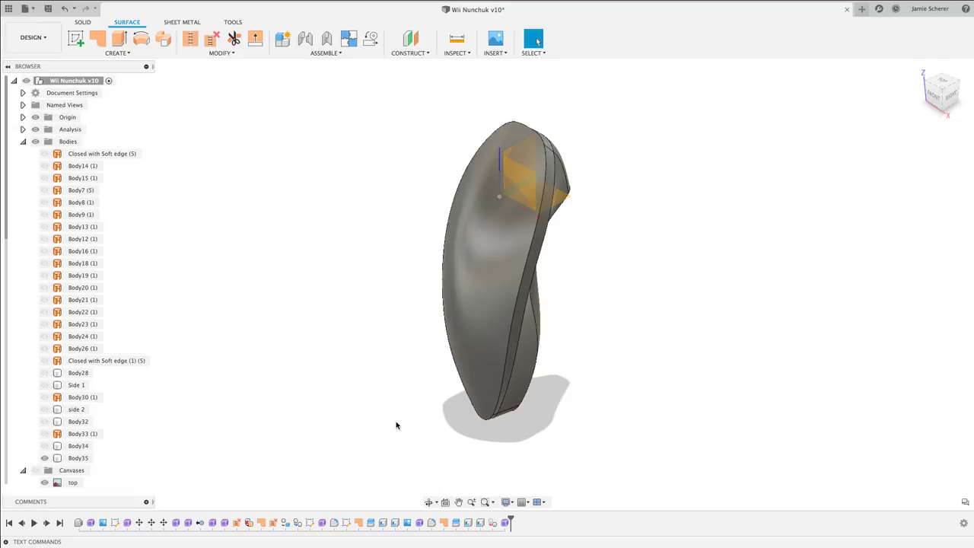
Turn the model to the right side and launch Fillet via the 'fill' shortcut search.
{"action": "middle_click_drag", "start_coordinate": [664, 252], "coordinate": [646, 211], "text": "shift"}
{"action": "left_click", "coordinate": [940, 89]}
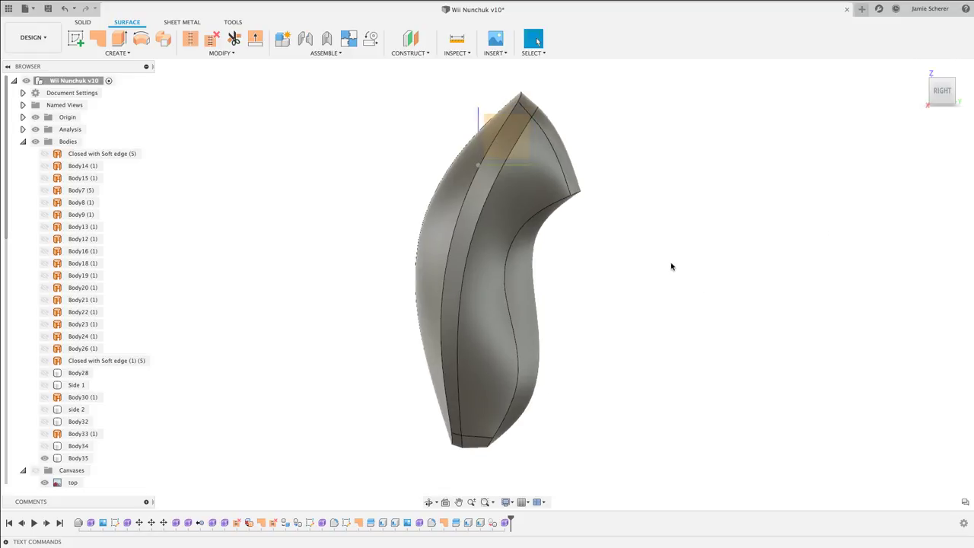
{"action": "scroll", "coordinate": [641, 221], "scroll_direction": "up", "scroll_amount": 2}
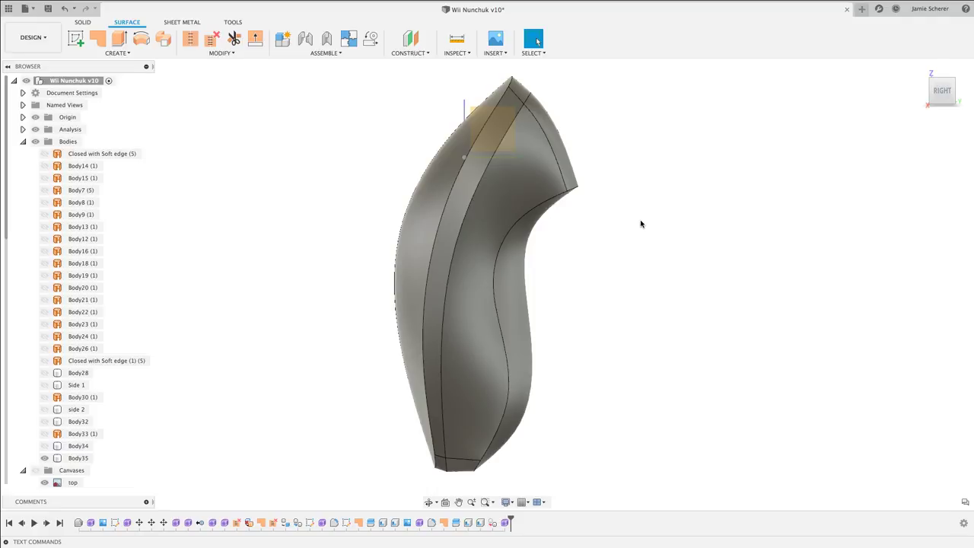
{"action": "type", "text": "s"}
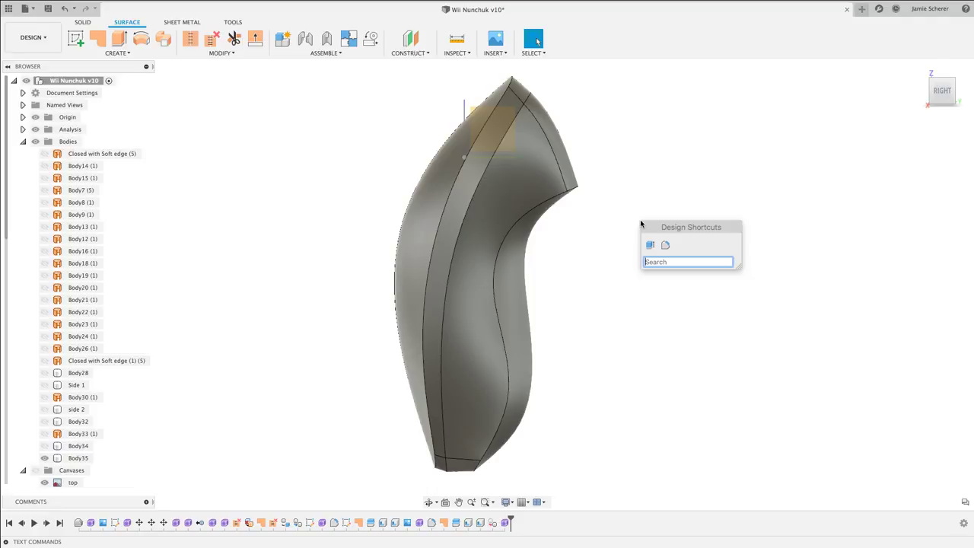
{"action": "type", "text": "fill"}
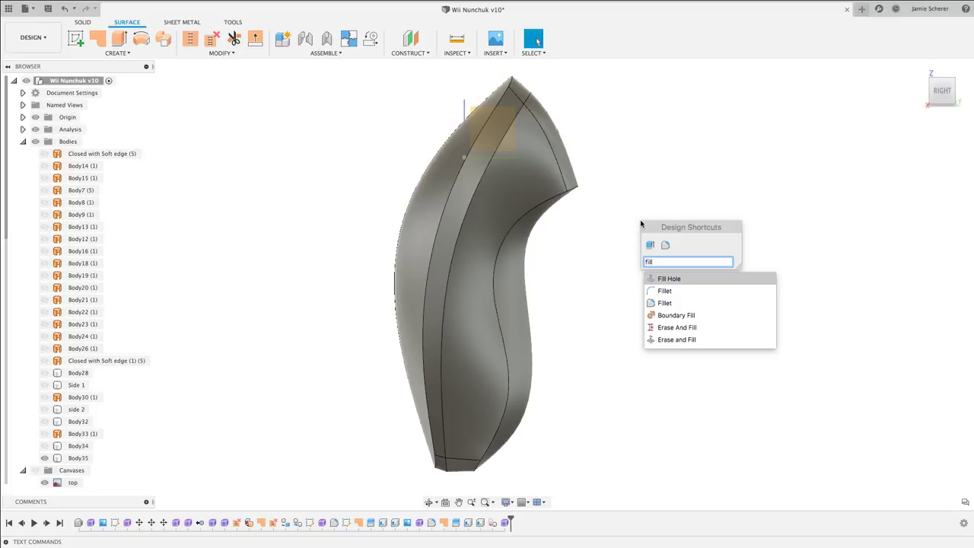
{"action": "key", "text": "Down"}
{"action": "key", "text": "Return"}
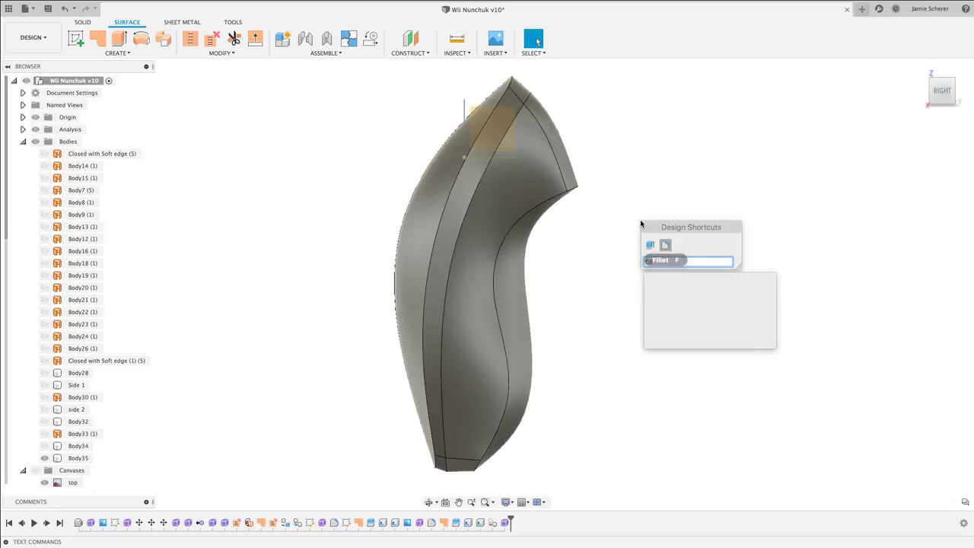
Select the four-edge side crease chain and set the fillet radius to 0.065 in.
{"action": "left_click", "coordinate": [476, 134]}
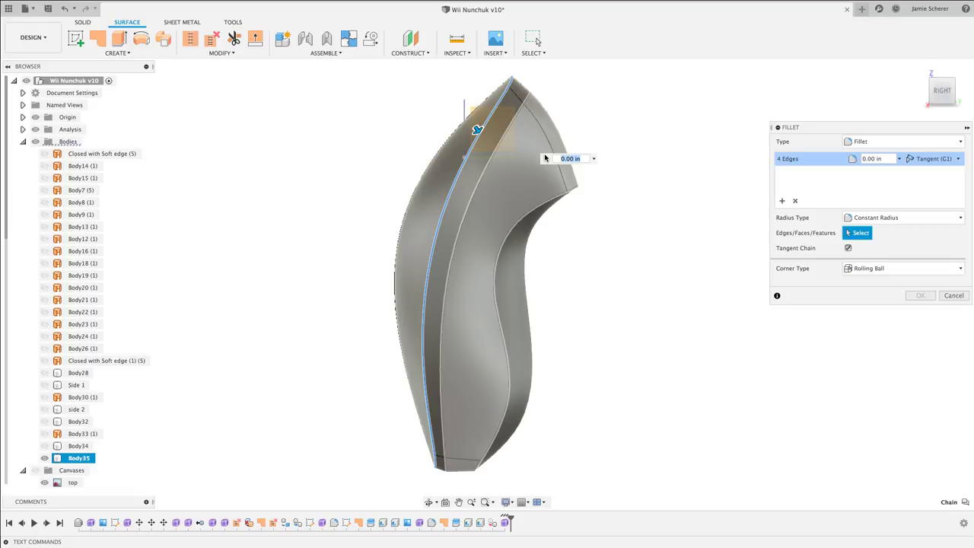
{"action": "key", "text": "BackSpace"}
{"action": "key", "text": "Return"}
{"action": "type", "text": "5"}
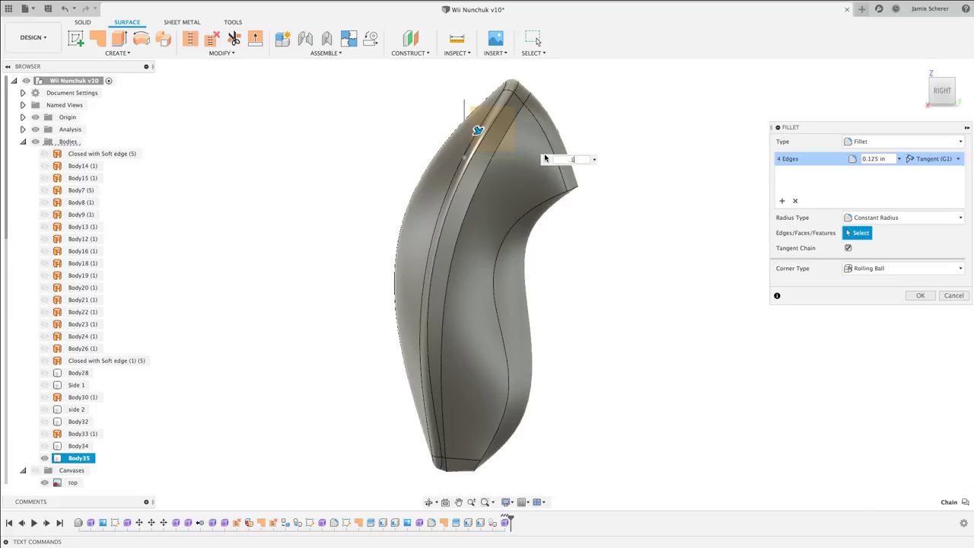
{"action": "key", "text": "Return"}
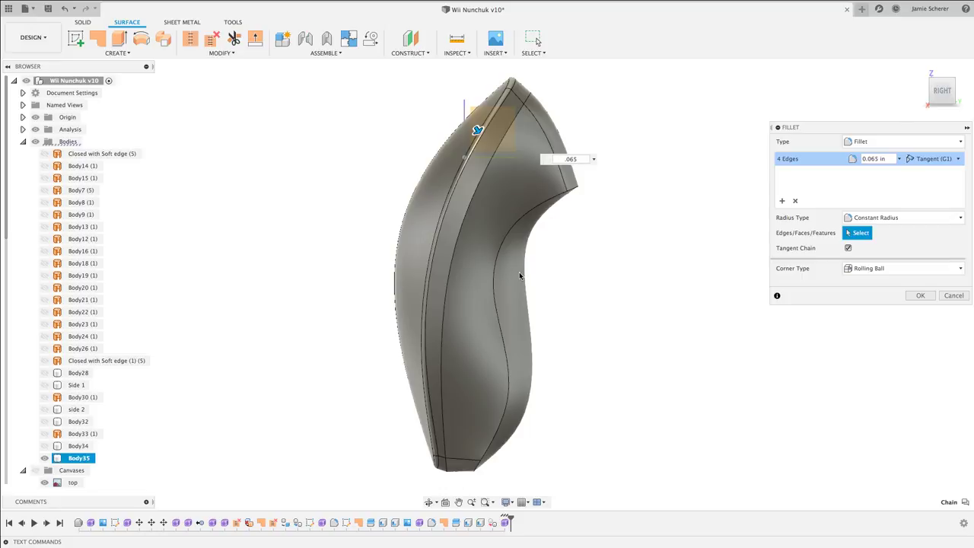
Set the fillet continuity to Curvature (G2).
{"action": "middle_click_drag", "start_coordinate": [519, 276], "coordinate": [562, 271], "text": "shift"}
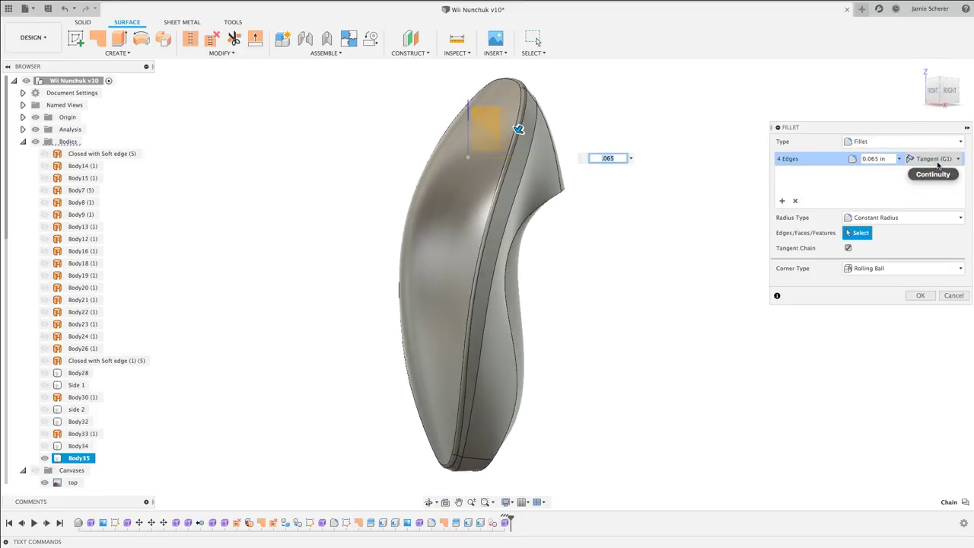
{"action": "left_click", "coordinate": [938, 161]}
{"action": "left_click", "coordinate": [940, 187]}
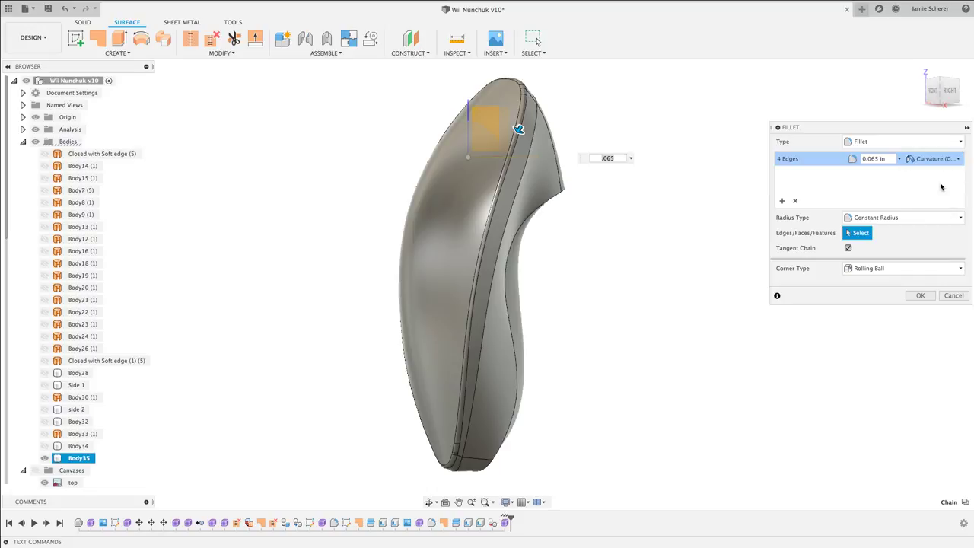
{"action": "left_click", "coordinate": [895, 218]}
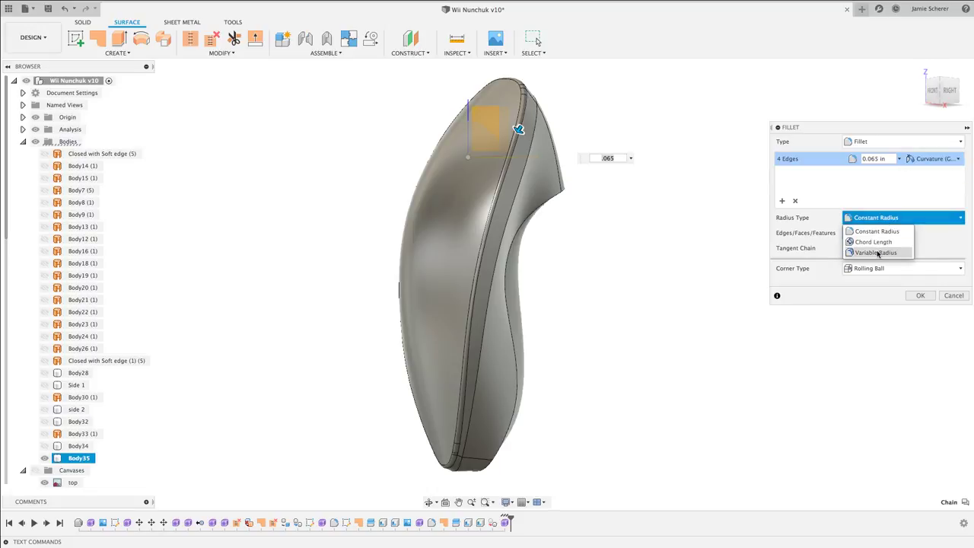
Switch to Variable Radius and add radius points at the edge's bottom, middle and top.
{"action": "left_click", "coordinate": [877, 253]}
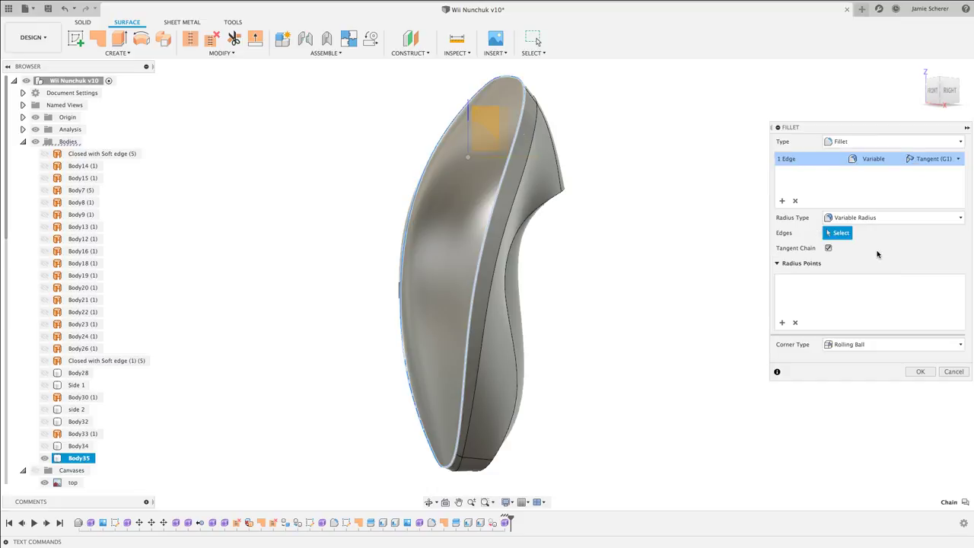
{"action": "left_click", "coordinate": [445, 467]}
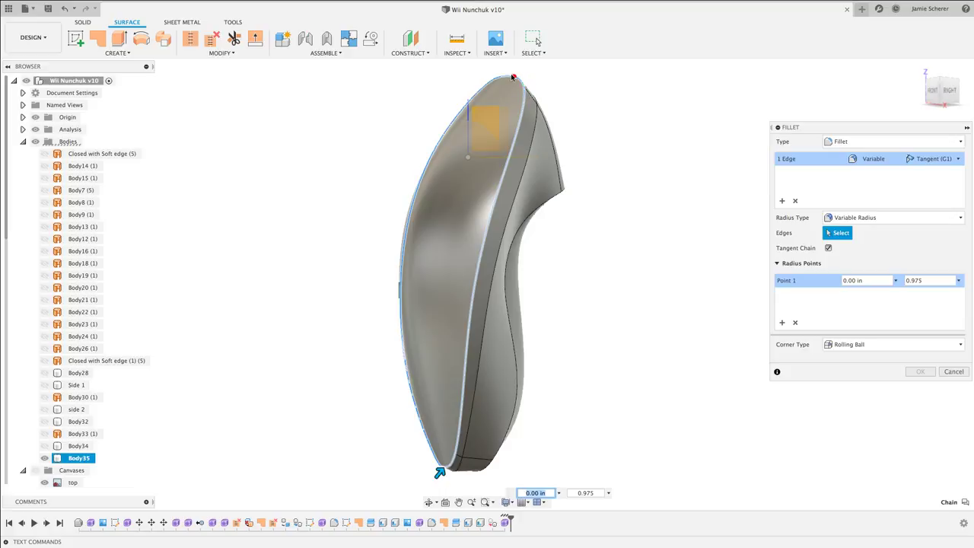
{"action": "left_click", "coordinate": [500, 186]}
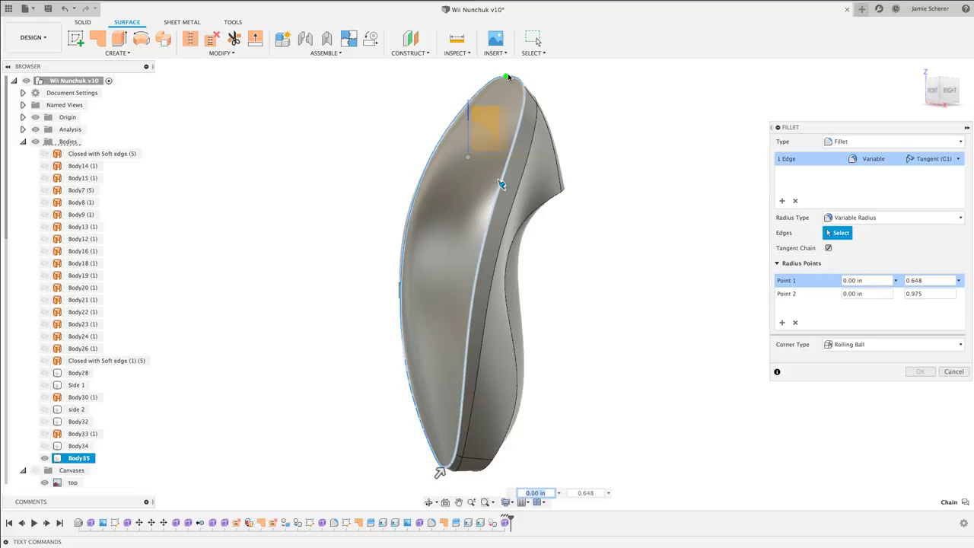
{"action": "left_click", "coordinate": [507, 78]}
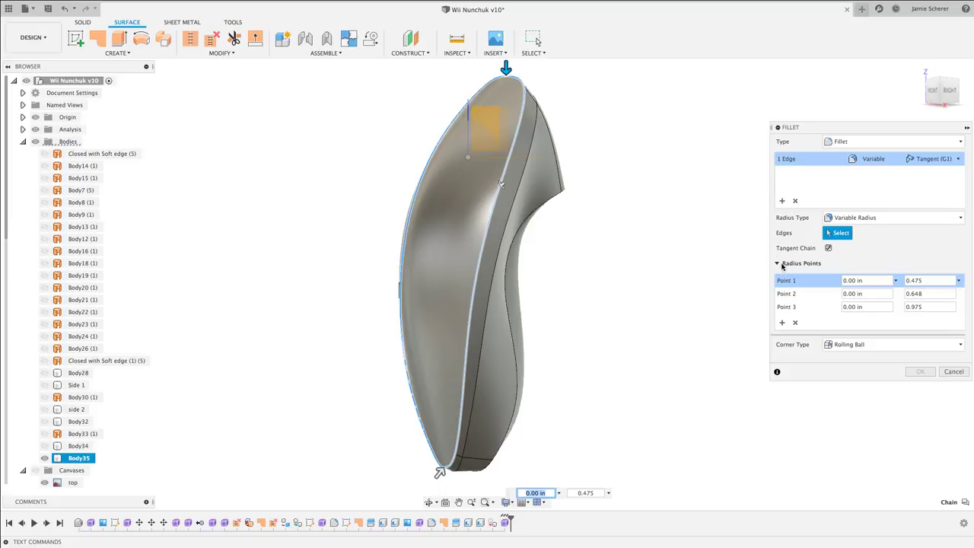
Give the radius points 0.0625 in at both ends and 0.125 in in the middle.
{"action": "left_click", "coordinate": [924, 294]}
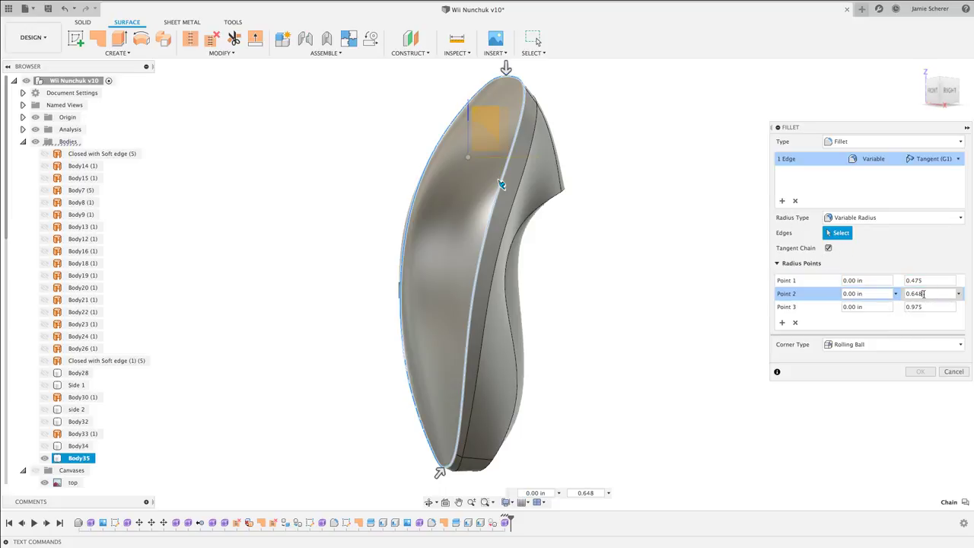
{"action": "left_click", "coordinate": [856, 294]}
{"action": "key", "text": "BackSpace"}
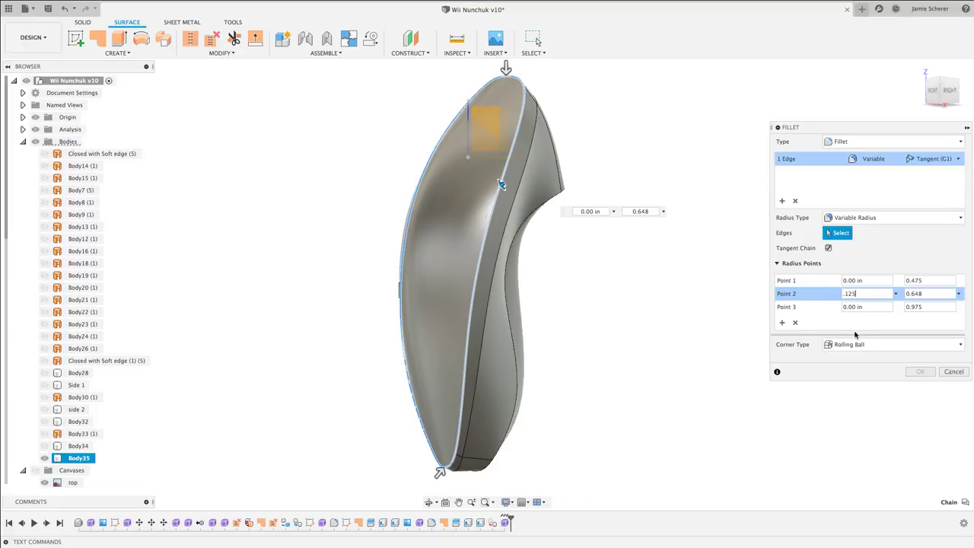
{"action": "left_click", "coordinate": [852, 280]}
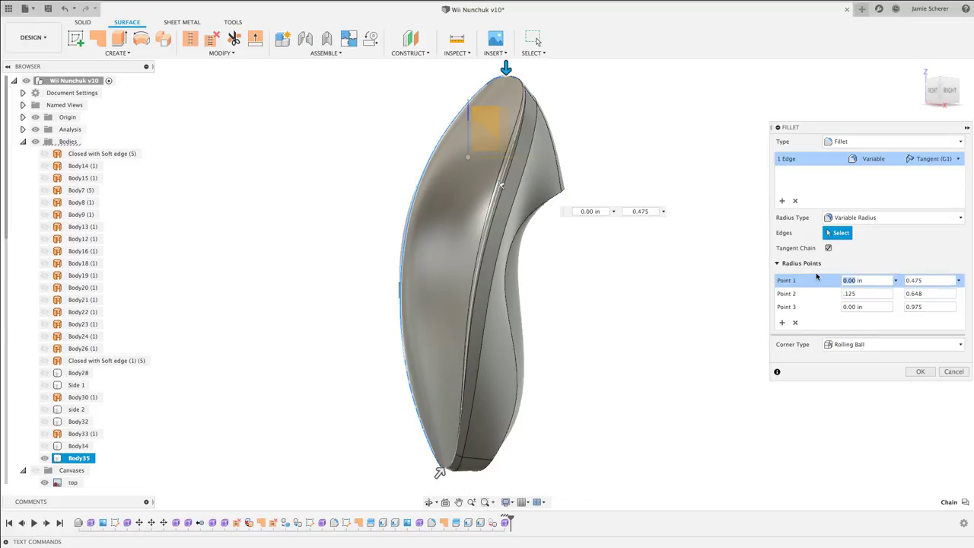
{"action": "type", "text": ".0625"}
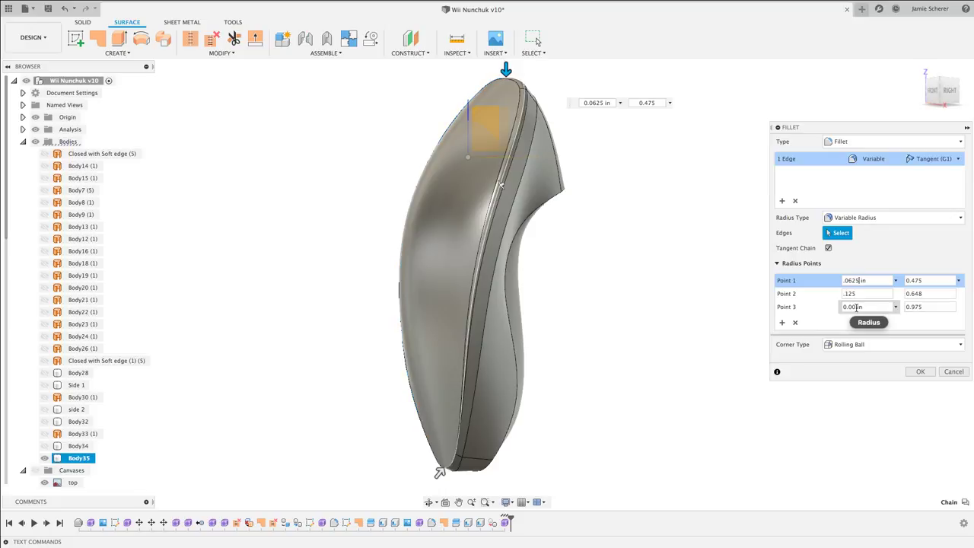
{"action": "left_click", "coordinate": [856, 307]}
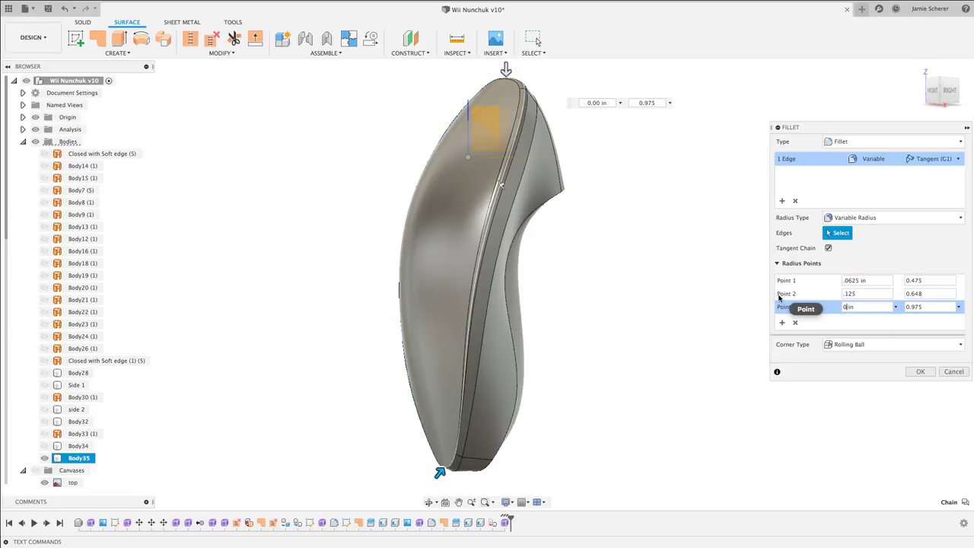
{"action": "type", "text": ".06"}
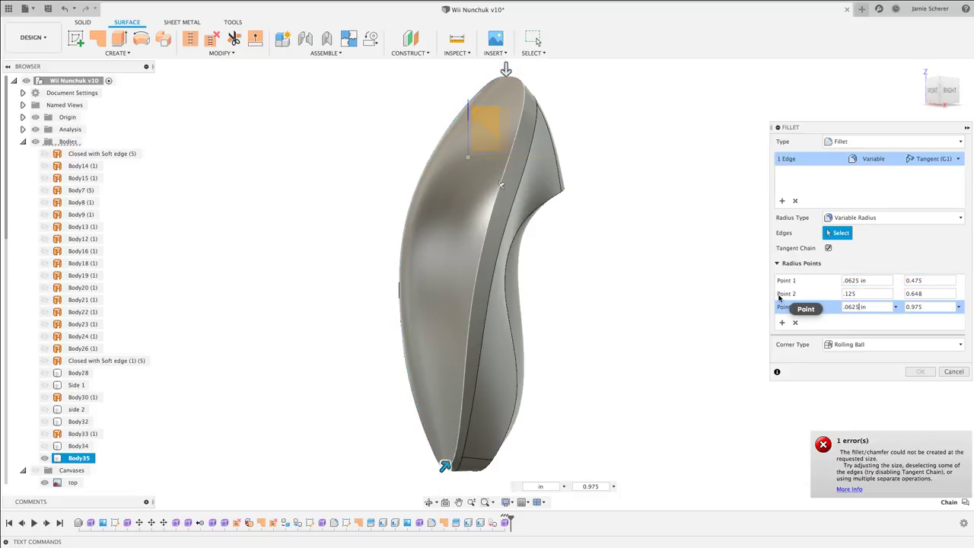
{"action": "type", "text": "25"}
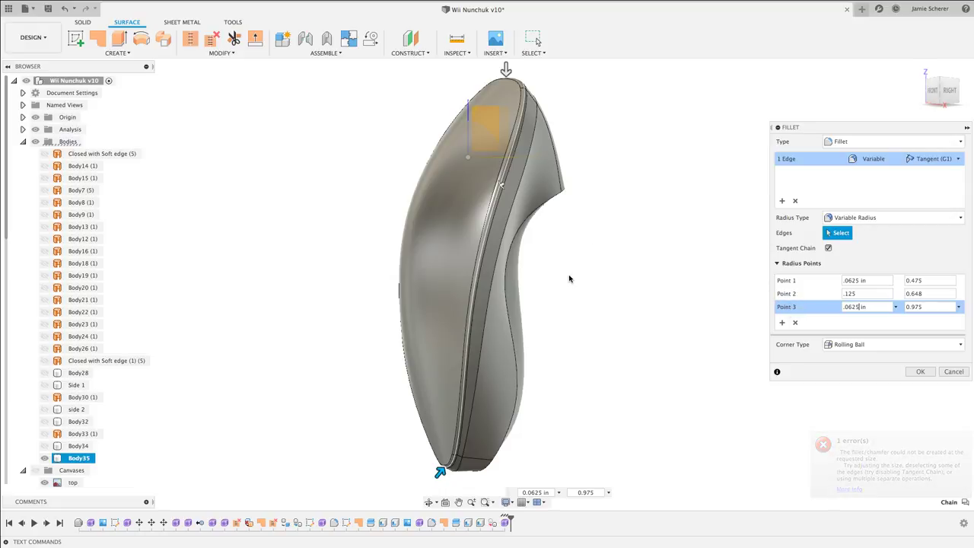
Orbit and zoom to inspect the variable-radius fillet over the top of the body.
{"action": "middle_click_drag", "start_coordinate": [563, 272], "coordinate": [553, 298], "text": "shift"}
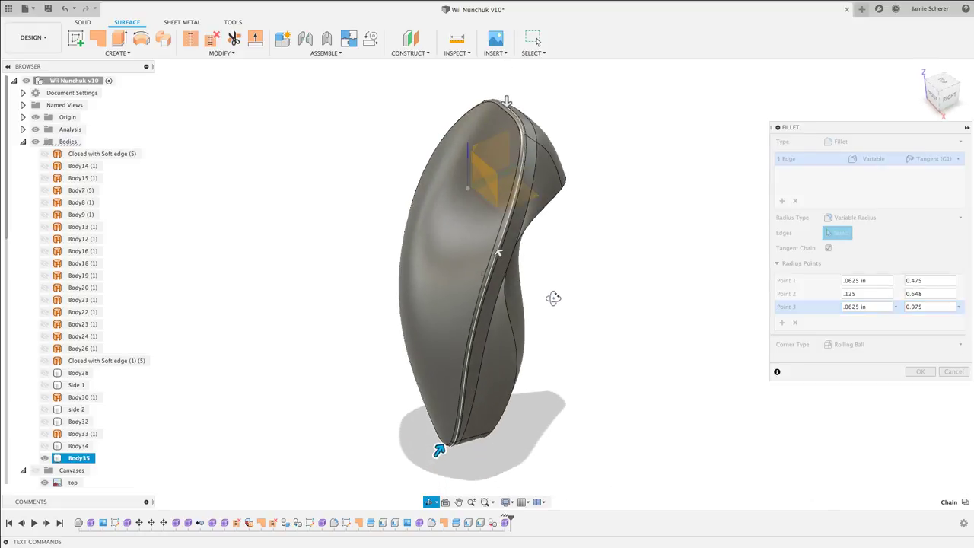
{"action": "scroll", "coordinate": [510, 118], "scroll_direction": "up", "scroll_amount": 5}
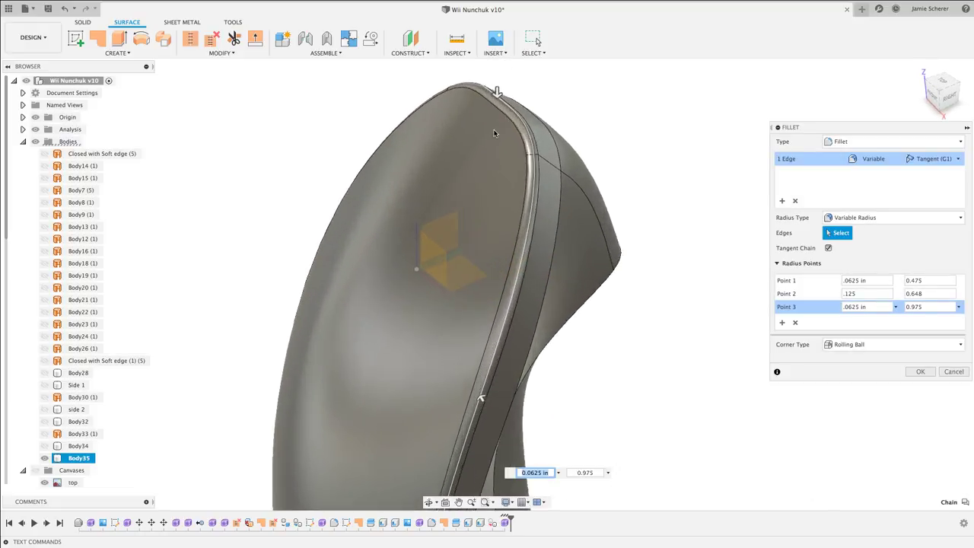
{"action": "middle_click_drag", "start_coordinate": [494, 134], "coordinate": [559, 215], "text": "shift"}
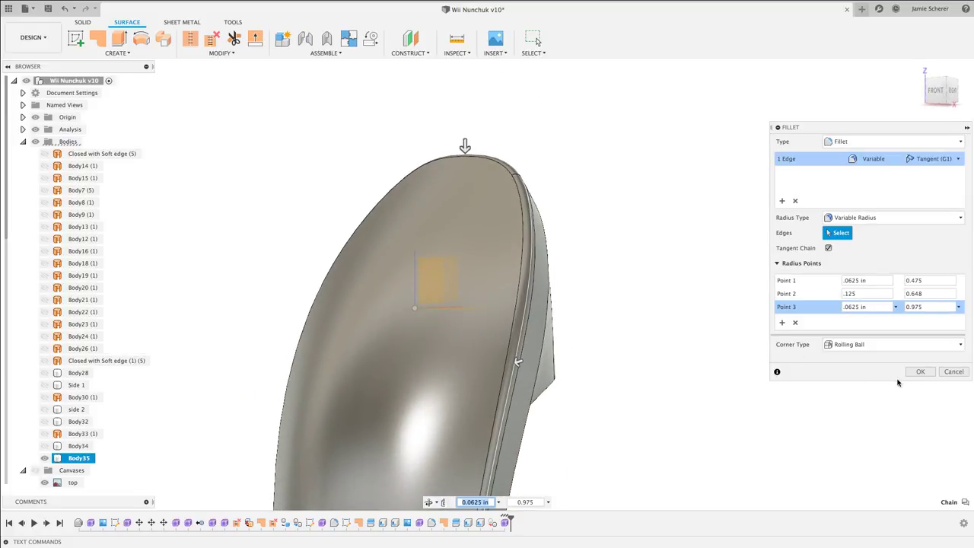
{"action": "left_click", "coordinate": [882, 219]}
Apply a constant 0.063 in fillet to the four crease edges and inspect the result.
{"action": "left_click", "coordinate": [875, 229]}
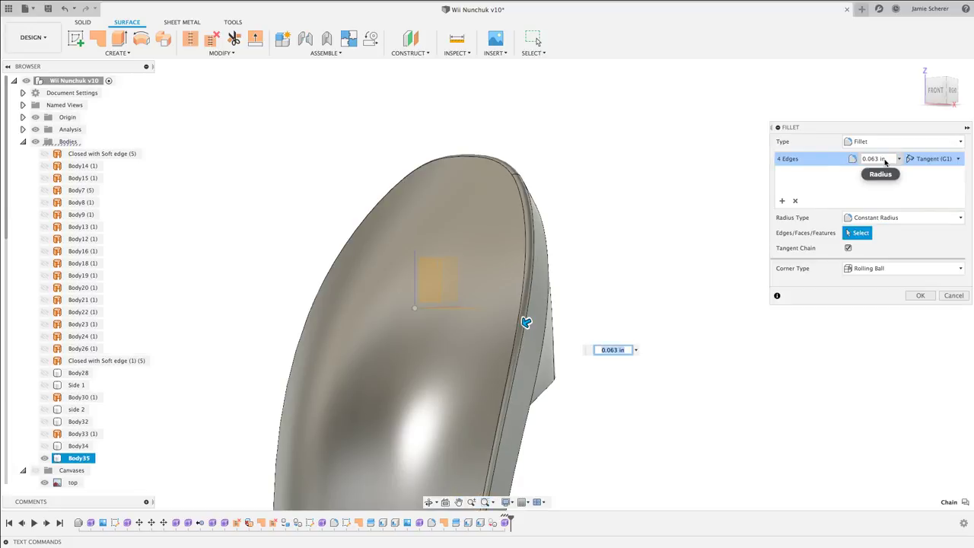
{"action": "key", "text": "Return"}
{"action": "middle_click_drag", "start_coordinate": [609, 335], "coordinate": [567, 341], "text": "shift"}
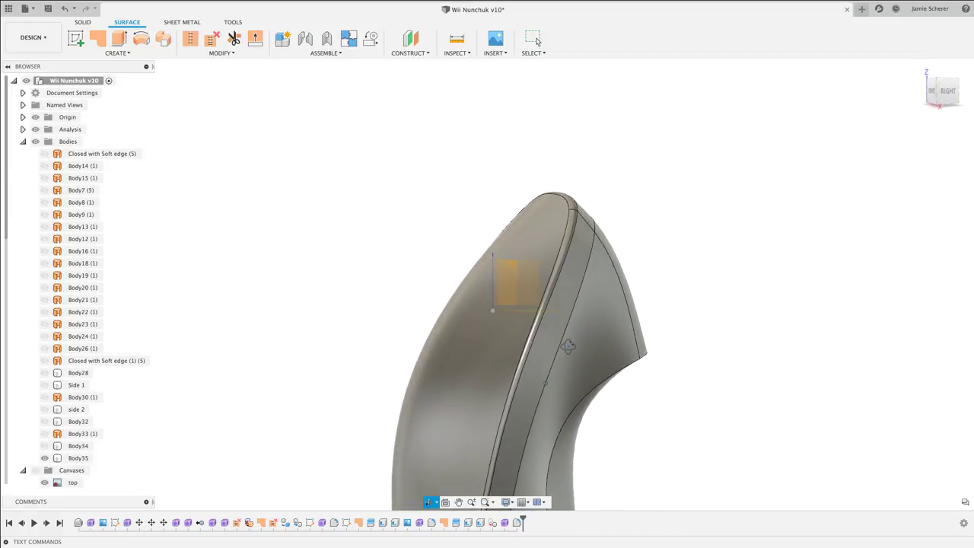
{"action": "middle_click_drag", "start_coordinate": [636, 228], "coordinate": [640, 296]}
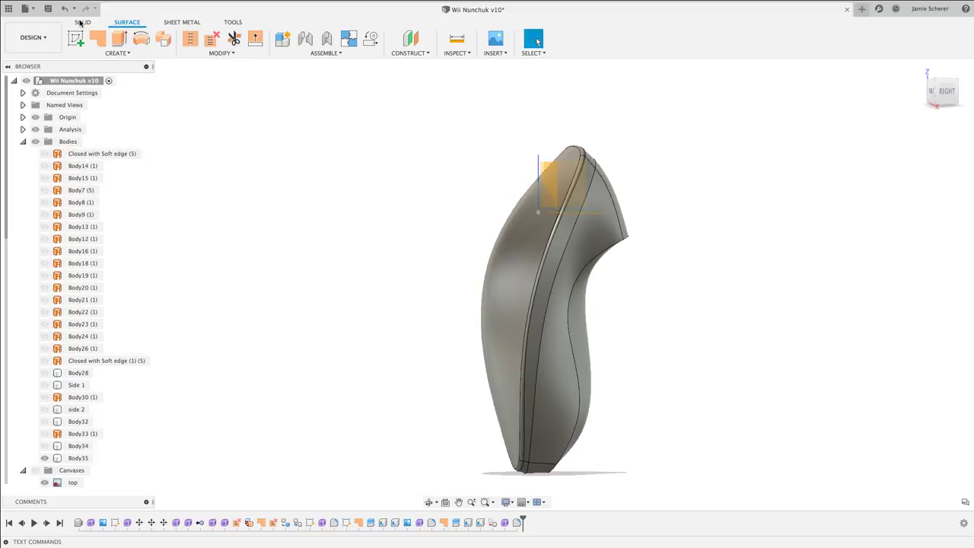
Start a Patch surface and pick the body's side and lower boundary edges.
{"action": "left_click", "coordinate": [97, 38]}
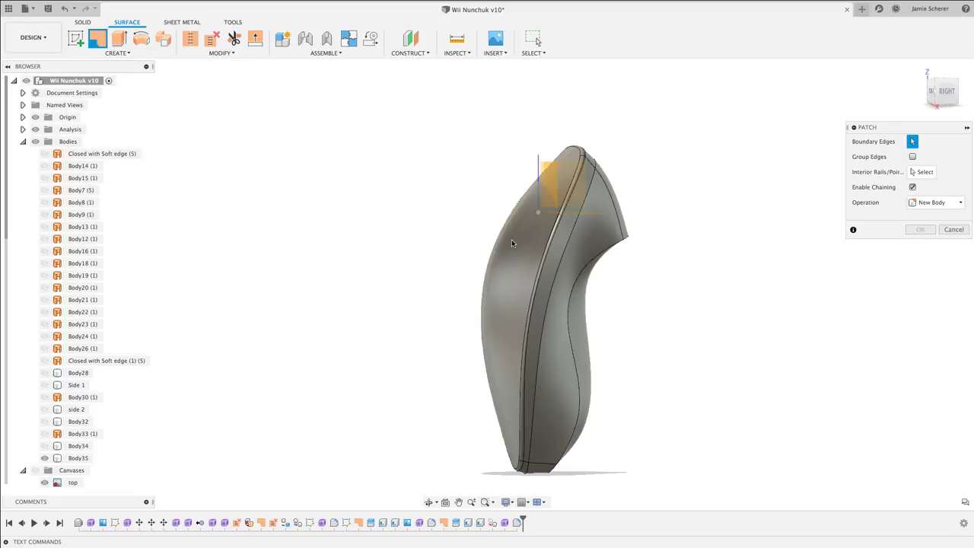
{"action": "left_click", "coordinate": [571, 235]}
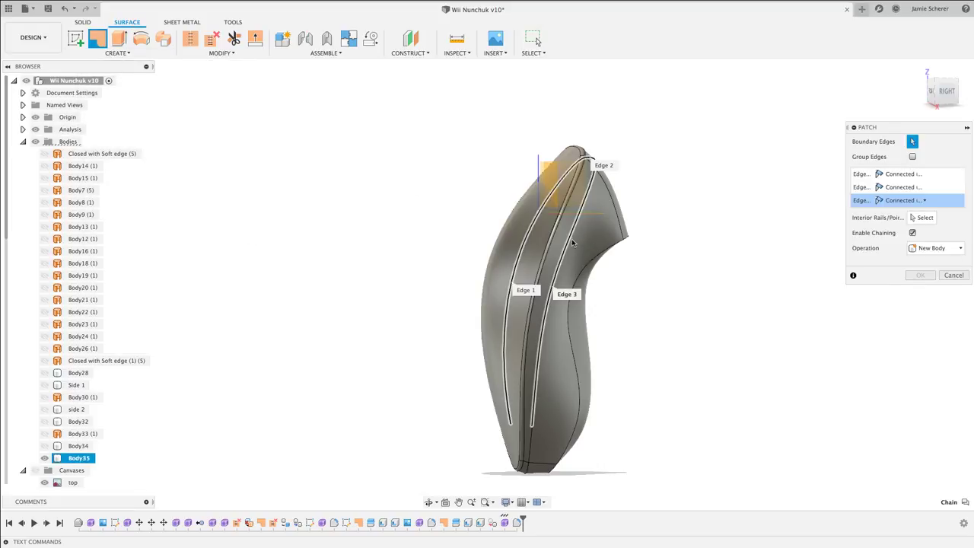
{"action": "left_click", "coordinate": [532, 435]}
{"action": "middle_click_drag", "start_coordinate": [532, 380], "coordinate": [557, 309]}
{"action": "scroll", "coordinate": [563, 309], "scroll_direction": "up", "scroll_amount": 2}
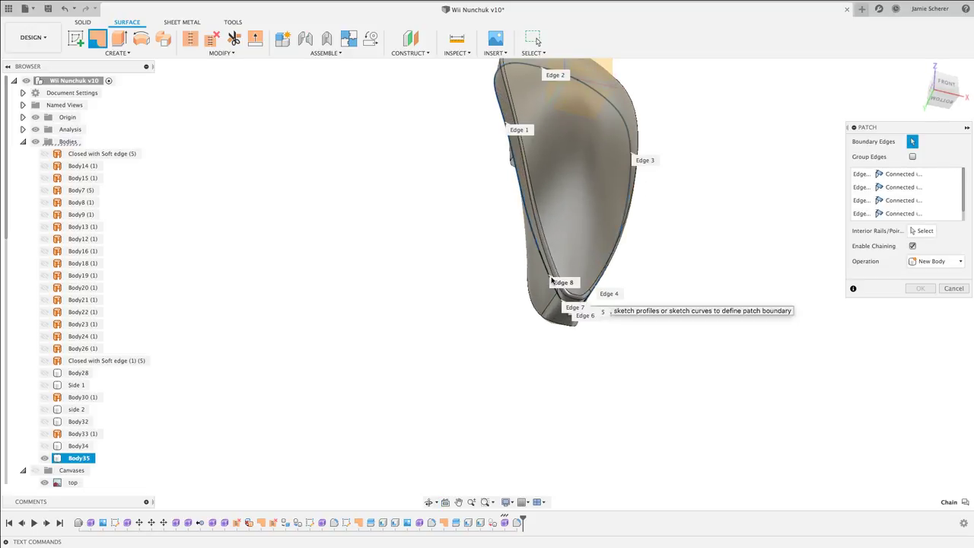
Add further boundary edges, then abandon that patch and relaunch it via Repeat Patch.
{"action": "left_click", "coordinate": [550, 275]}
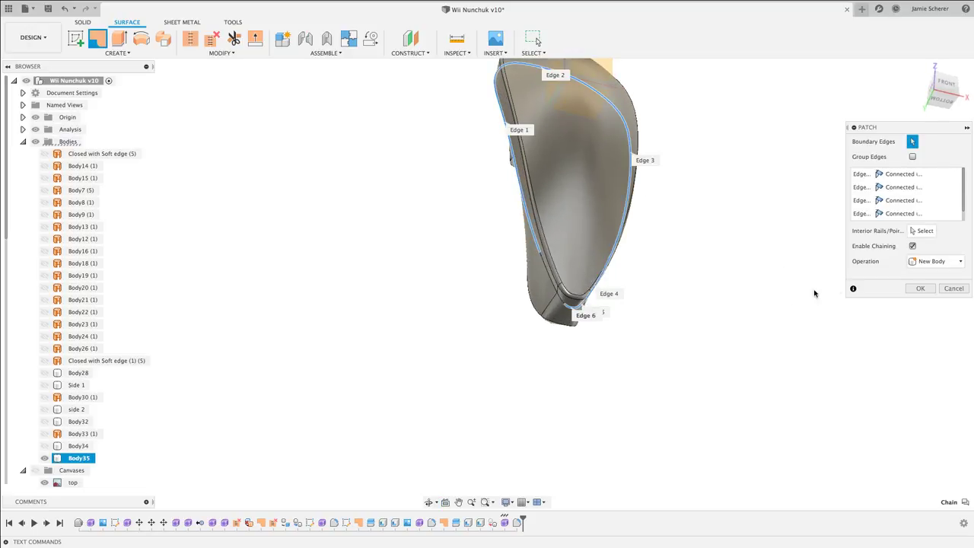
{"action": "left_click", "coordinate": [568, 302]}
{"action": "left_click", "coordinate": [571, 287]}
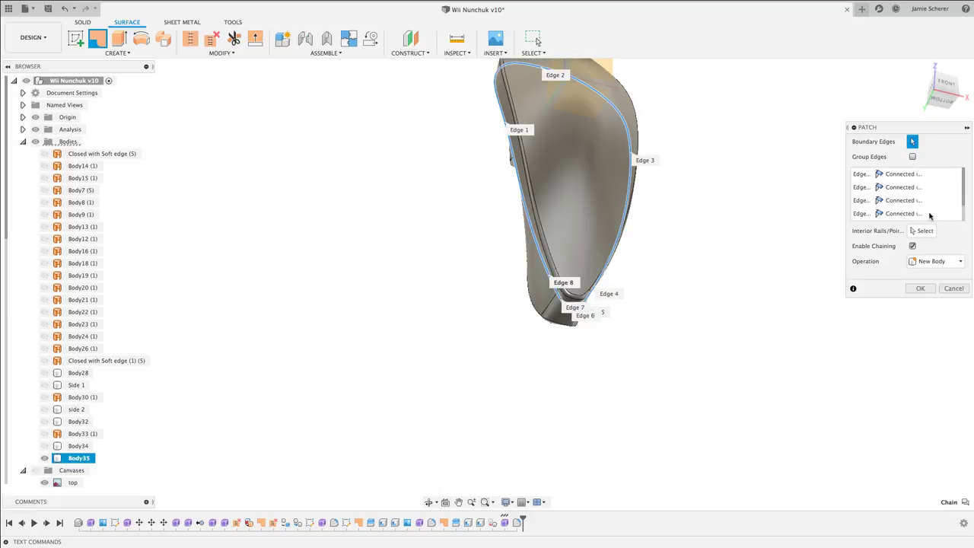
{"action": "key", "text": "Return"}
{"action": "right_click_drag", "start_coordinate": [675, 335], "coordinate": [674, 289]}
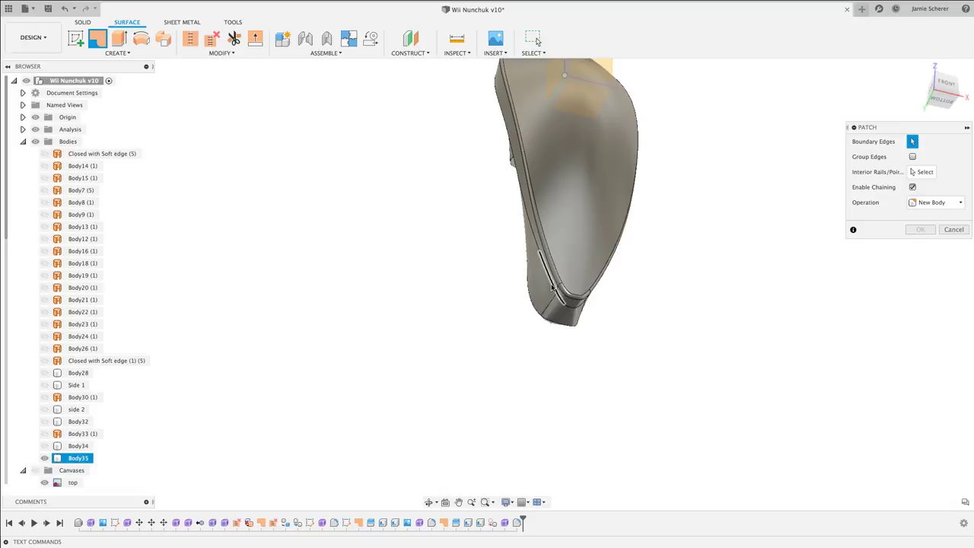
Chain-select the eight-edge loop on the body's open side and create patch Body36.
{"action": "left_click", "coordinate": [548, 261]}
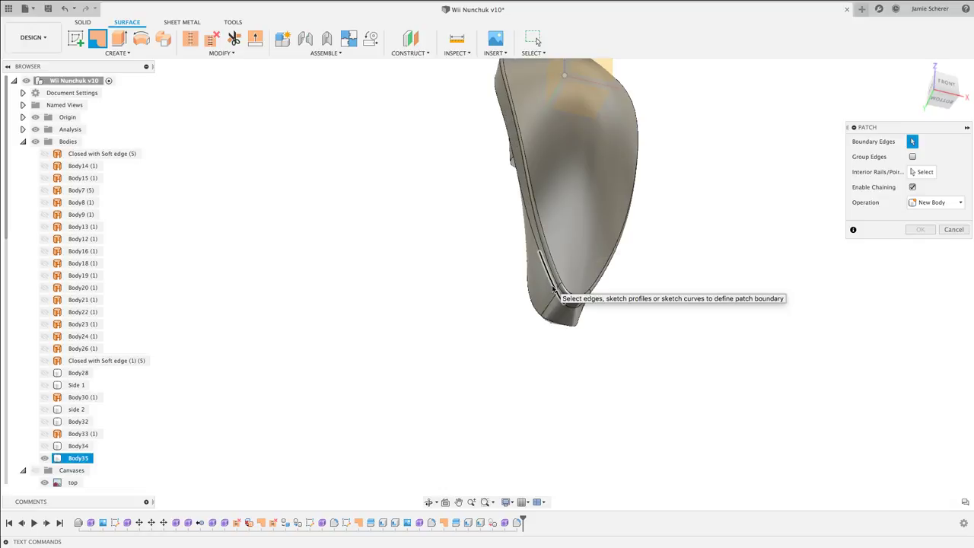
{"action": "left_click_drag", "start_coordinate": [559, 298], "coordinate": [568, 318]}
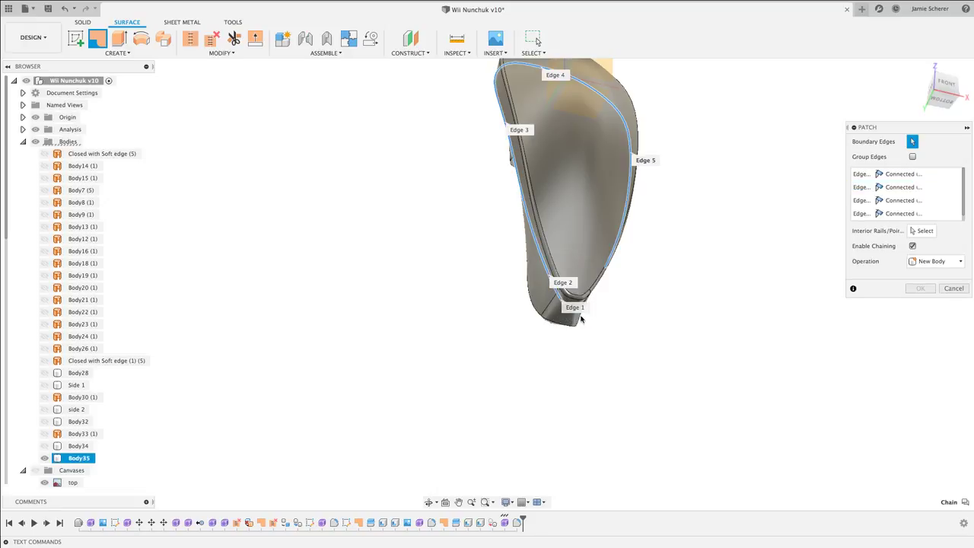
{"action": "middle_click_drag", "start_coordinate": [571, 304], "coordinate": [565, 304], "text": "shift"}
{"action": "scroll", "coordinate": [565, 303], "scroll_direction": "up", "scroll_amount": 3}
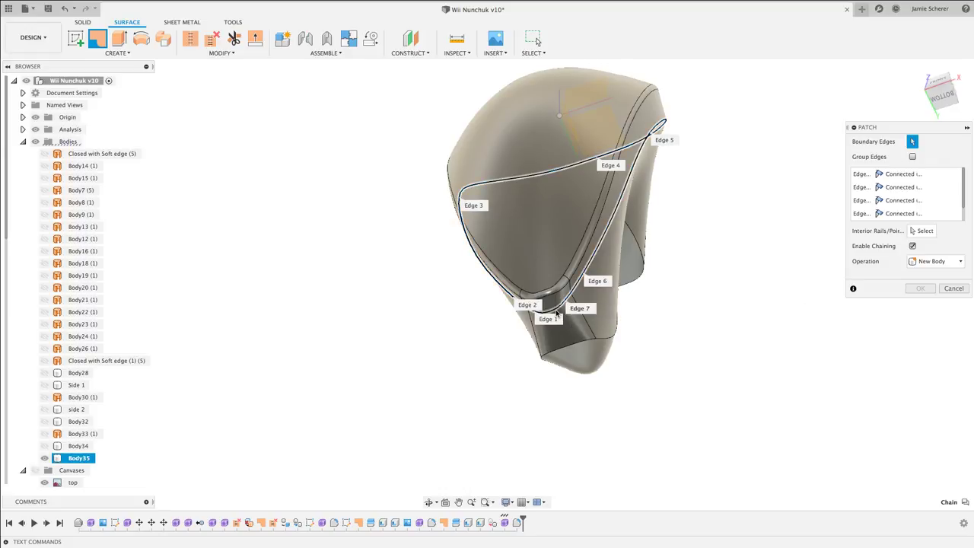
{"action": "left_click", "coordinate": [556, 311]}
{"action": "left_click", "coordinate": [919, 288]}
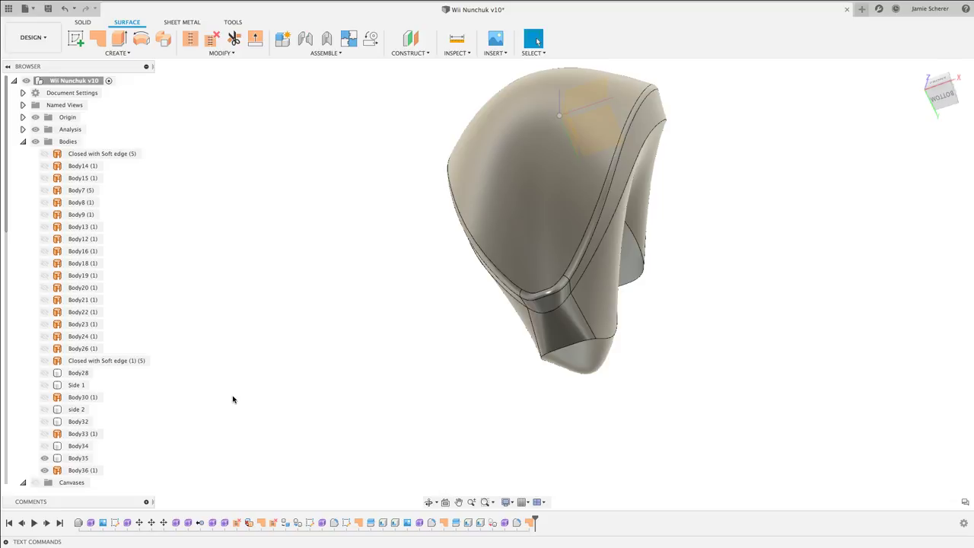
Hide Body35 to inspect the Body36 patch, then show Body35 again on the Solid tab.
{"action": "left_click", "coordinate": [44, 458]}
{"action": "middle_click_drag", "start_coordinate": [498, 305], "coordinate": [415, 334], "text": "shift"}
{"action": "key", "text": "Escape"}
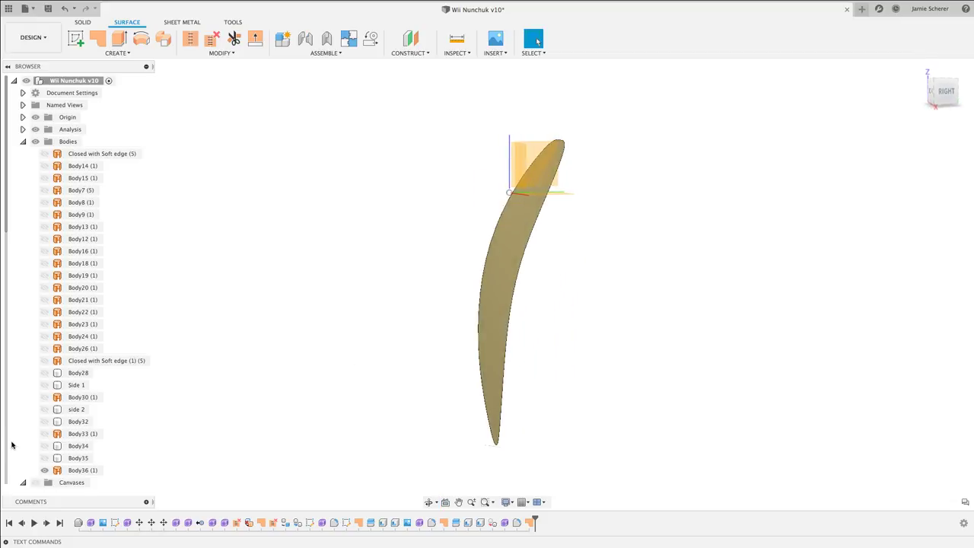
{"action": "left_click", "coordinate": [44, 457]}
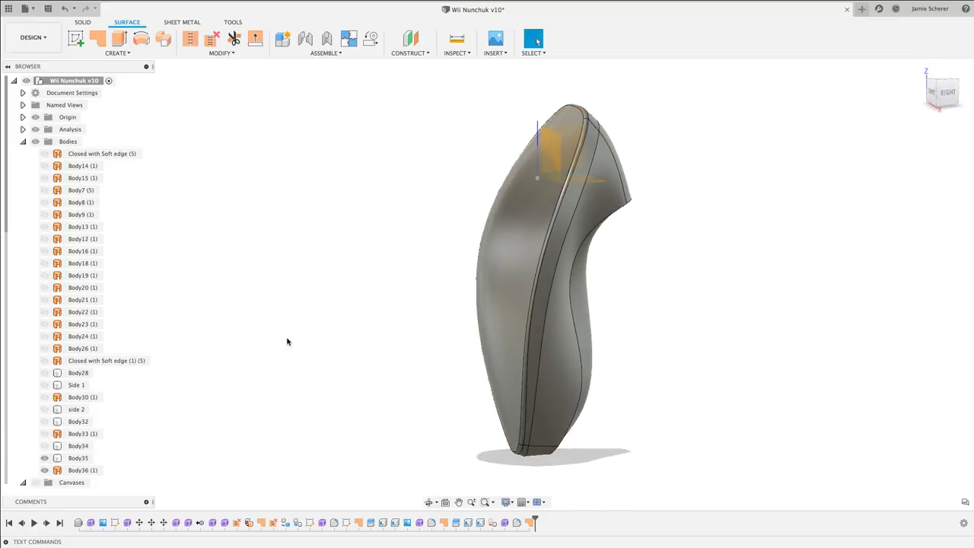
{"action": "left_click", "coordinate": [83, 22]}
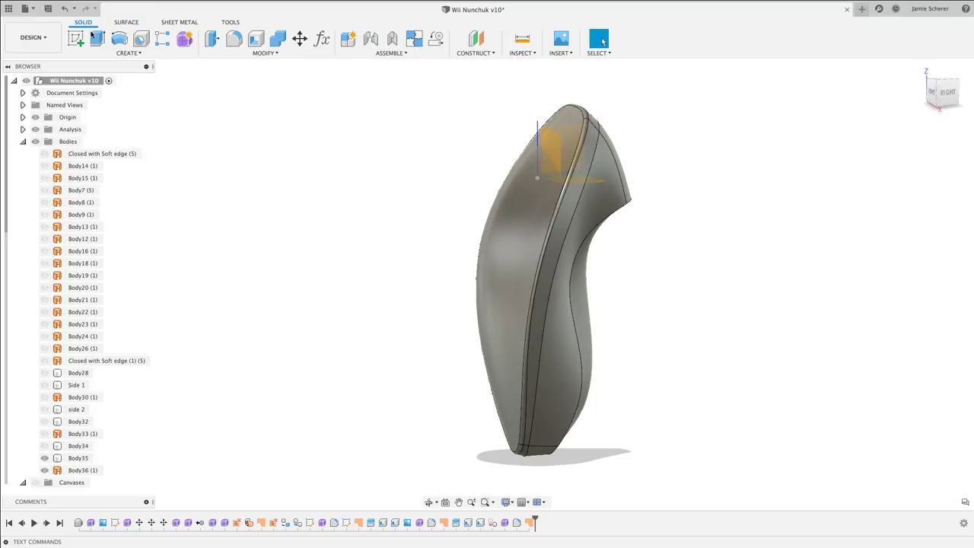
{"action": "key", "text": "s"}
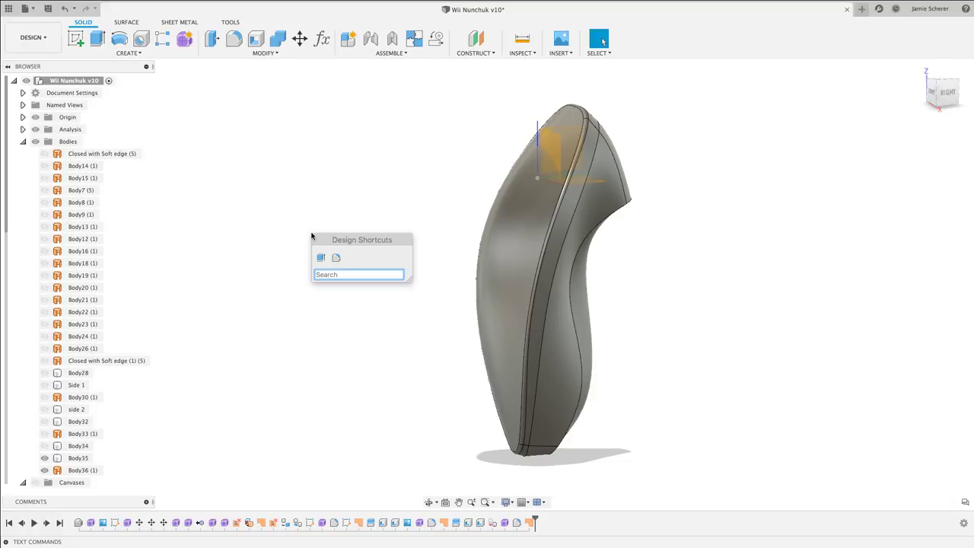
Split Body35 with the Body36 patch, extending the splitting tool, to create Body37.
{"action": "left_click", "coordinate": [264, 53]}
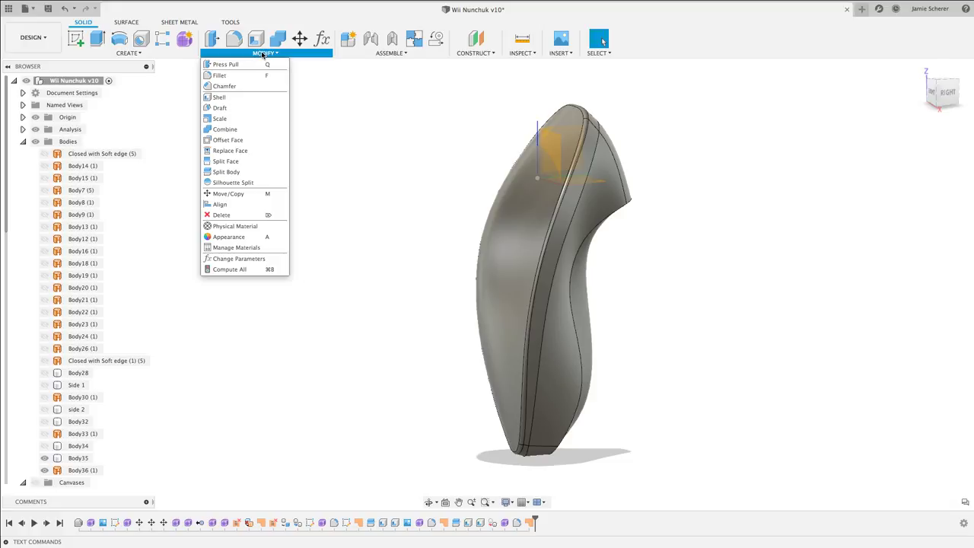
{"action": "left_click", "coordinate": [251, 171]}
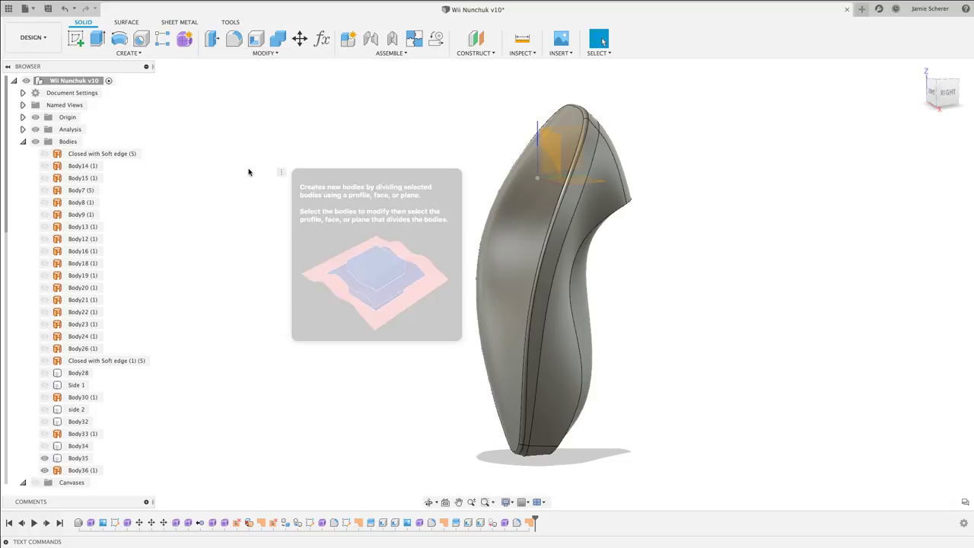
{"action": "left_click", "coordinate": [496, 260]}
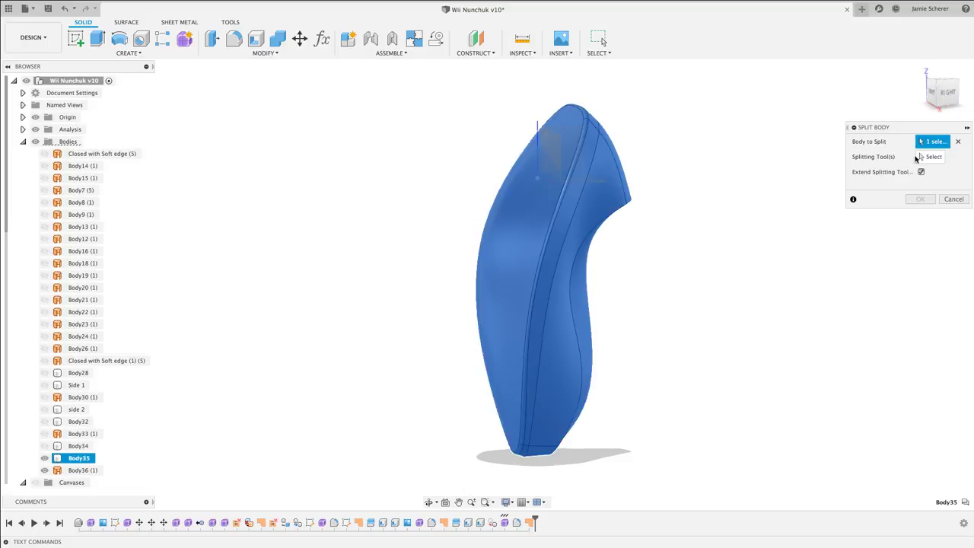
{"action": "left_click", "coordinate": [578, 204]}
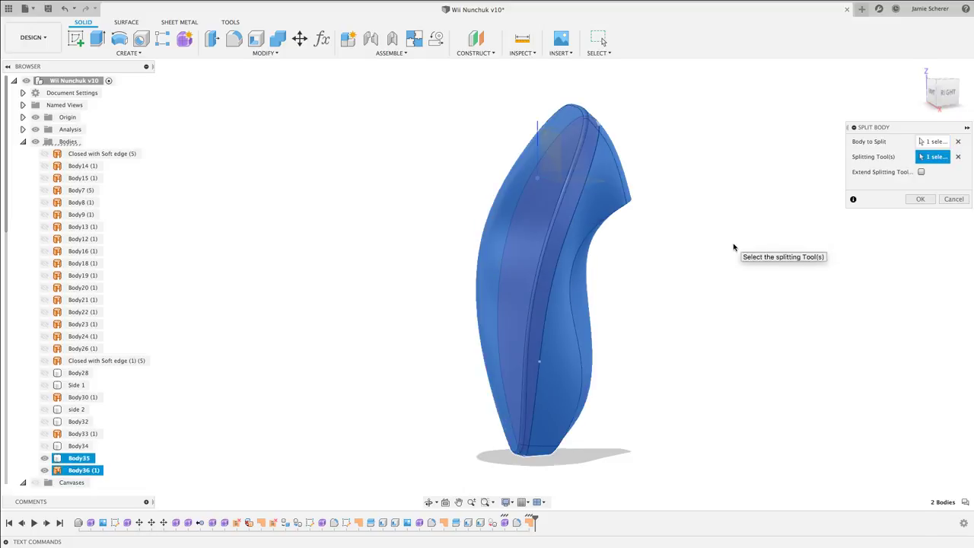
{"action": "left_click", "coordinate": [921, 172]}
{"action": "mouse_move", "coordinate": [629, 266]}
{"action": "middle_mouse_down", "text": "shift"}
{"action": "mouse_move", "coordinate": [673, 277]}
{"action": "mouse_move", "coordinate": [737, 254]}
{"action": "mouse_move", "coordinate": [645, 245]}
{"action": "mouse_move", "coordinate": [626, 257]}
{"action": "mouse_move", "coordinate": [636, 256]}
{"action": "middle_mouse_up", "text": "shift"}
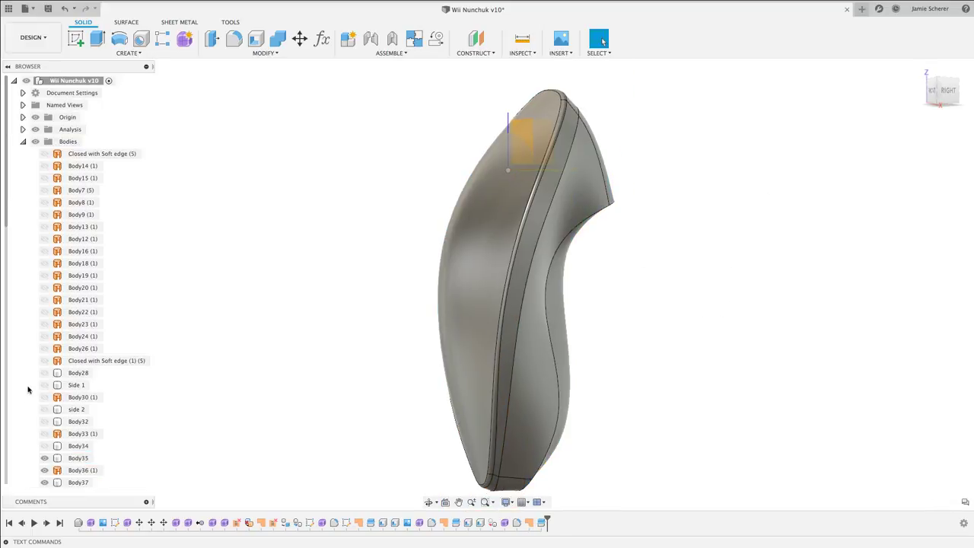
Toggle Body37 and Body35 visibility to check each half, then hide Body36 and Body35.
{"action": "scroll", "coordinate": [45, 445], "scroll_direction": "down", "scroll_amount": 2}
{"action": "left_click", "coordinate": [47, 434]}
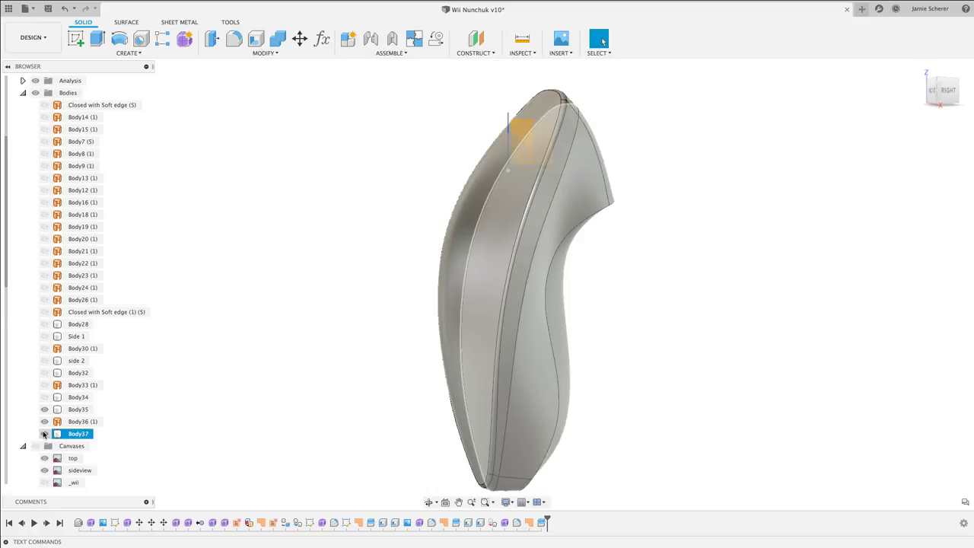
{"action": "left_click", "coordinate": [43, 434]}
{"action": "left_click", "coordinate": [43, 434]}
{"action": "left_click", "coordinate": [44, 410]}
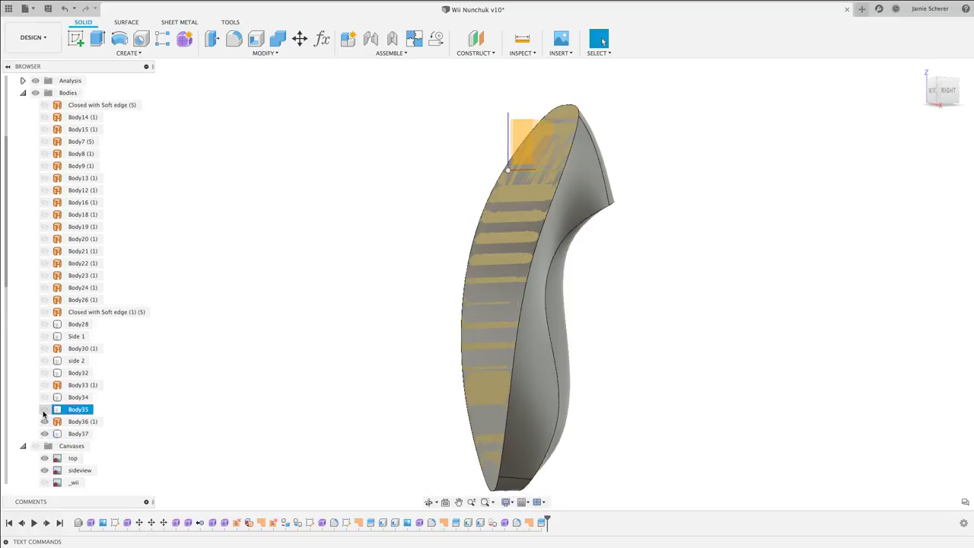
{"action": "left_click", "coordinate": [44, 410]}
{"action": "left_click", "coordinate": [44, 422]}
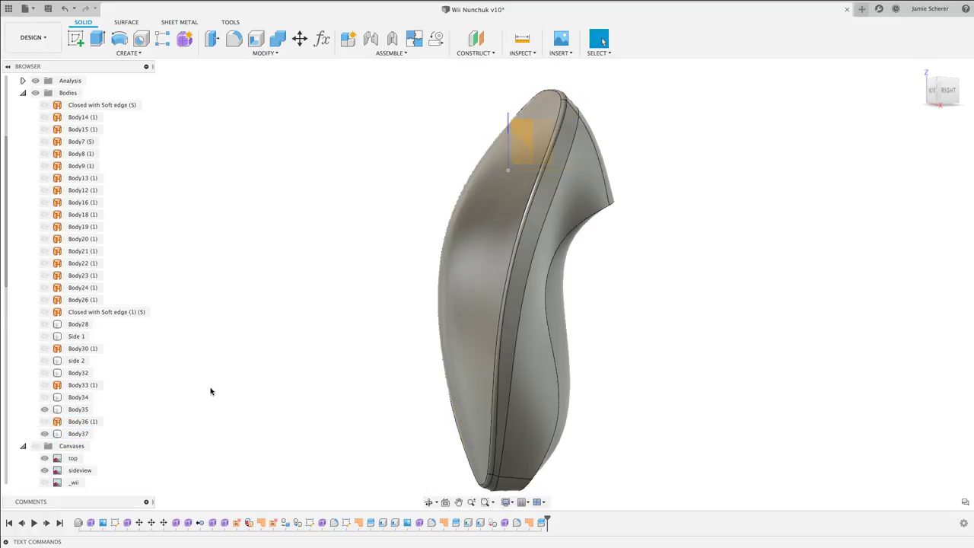
{"action": "middle_click_drag", "start_coordinate": [295, 373], "coordinate": [299, 348]}
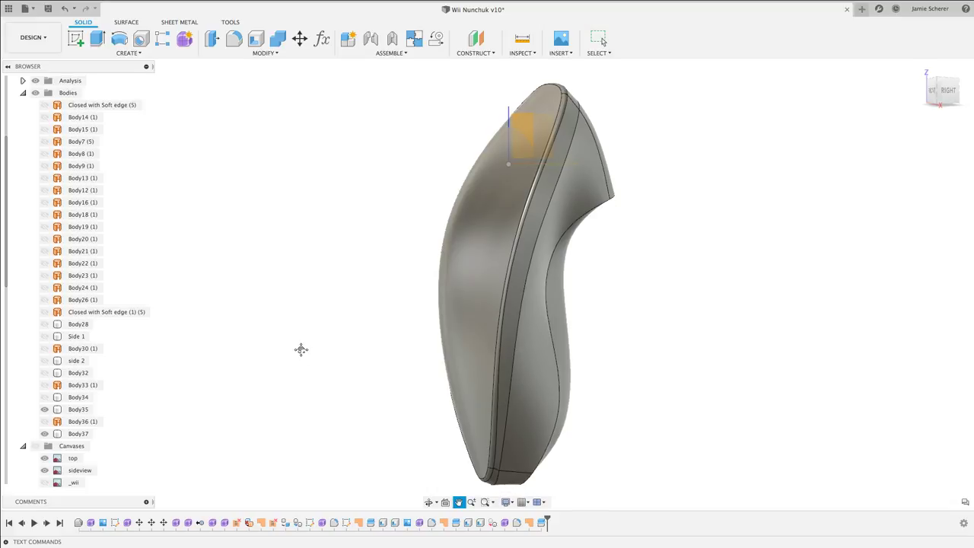
{"action": "left_click", "coordinate": [44, 409]}
Shell Body37 with a 0.0625 in inside thickness through its open flat face.
{"action": "middle_click_drag", "start_coordinate": [267, 359], "coordinate": [285, 364], "text": "shift"}
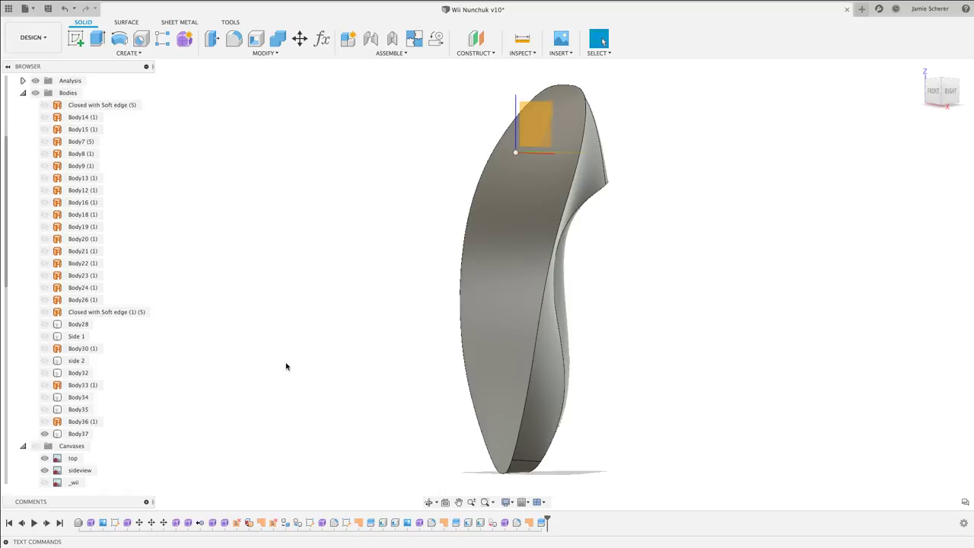
{"action": "type", "text": "sshell"}
{"action": "key", "text": "Return"}
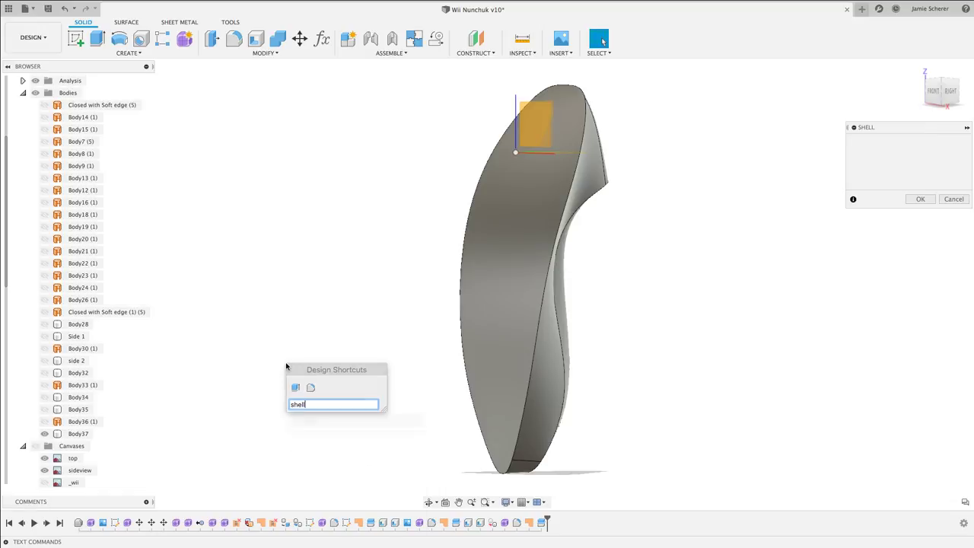
{"action": "left_click", "coordinate": [501, 265]}
{"action": "left_click", "coordinate": [500, 265]}
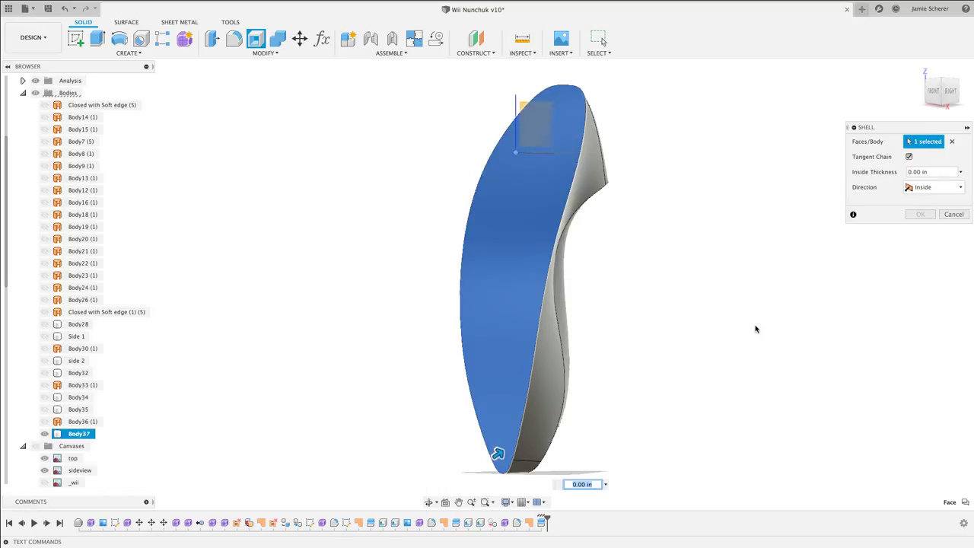
{"action": "type", "text": "0625"}
{"action": "key", "text": "Return"}
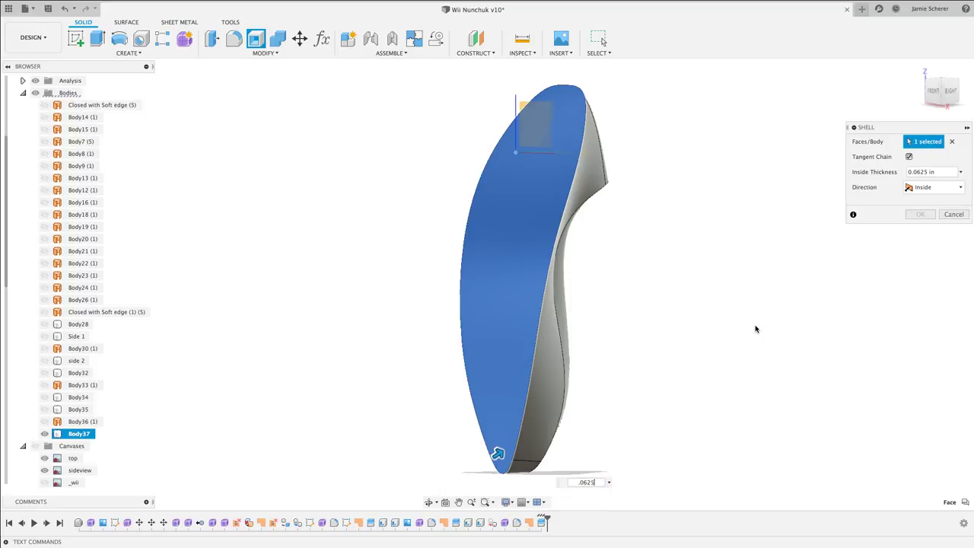
{"action": "key", "text": "Return"}
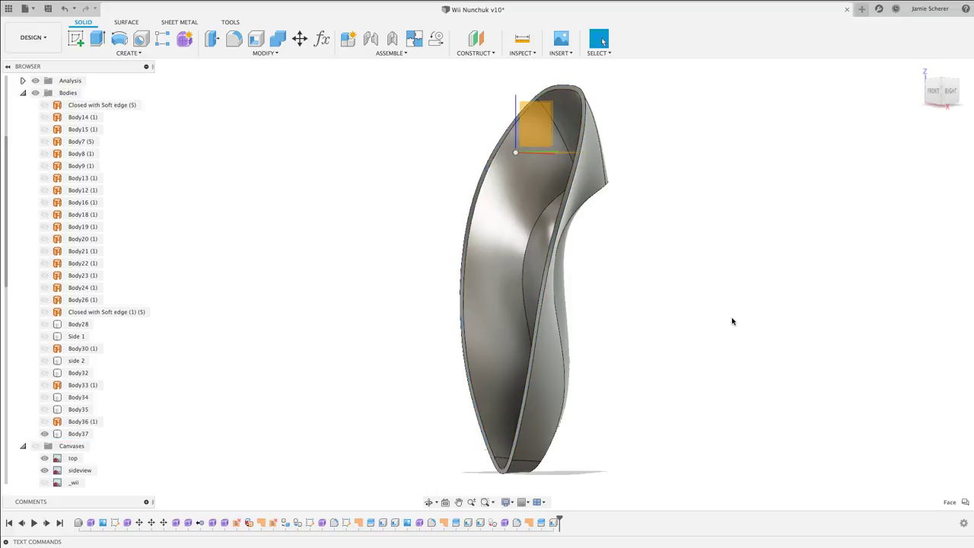
{"action": "mouse_move", "coordinate": [646, 319]}
{"action": "middle_mouse_down", "text": "shift"}
{"action": "mouse_move", "coordinate": [689, 320]}
{"action": "mouse_move", "coordinate": [658, 317]}
{"action": "middle_mouse_up", "text": "shift"}
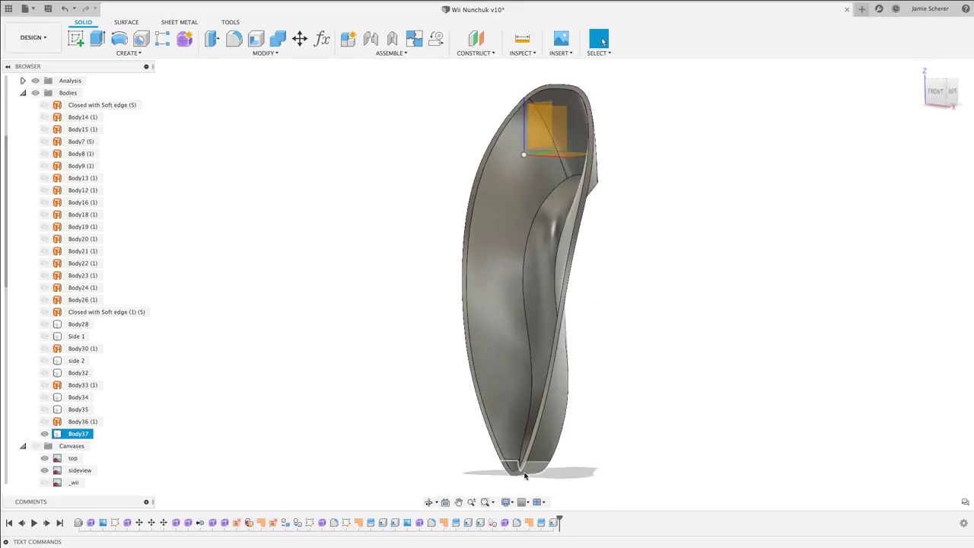
{"action": "scroll", "coordinate": [515, 487], "scroll_direction": "up", "scroll_amount": 5}
{"action": "mouse_move", "coordinate": [520, 484]}
{"action": "middle_mouse_down", "text": "shift"}
{"action": "mouse_move", "coordinate": [524, 474]}
{"action": "mouse_move", "coordinate": [576, 464]}
{"action": "mouse_move", "coordinate": [526, 488]}
{"action": "middle_mouse_up", "text": "shift"}
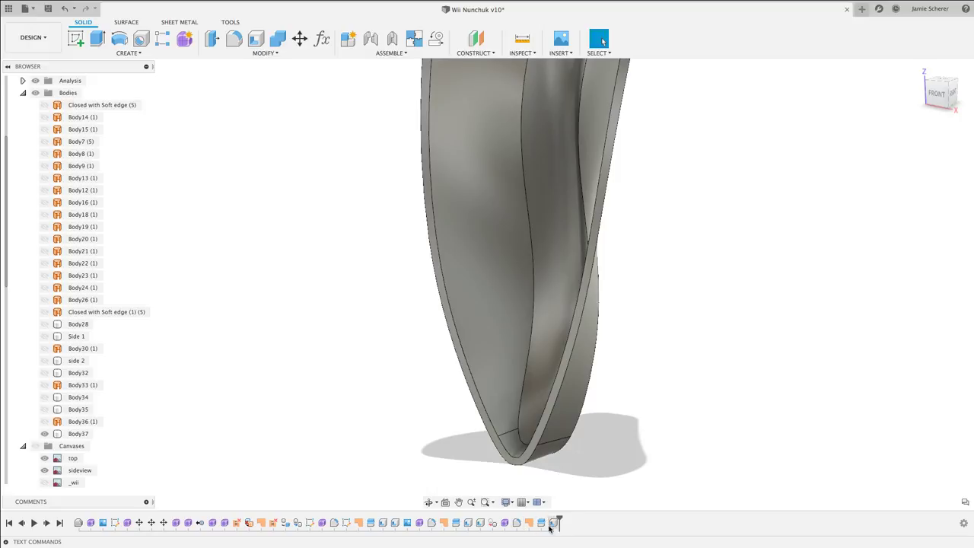
Edit Form10, moving the bottom tip faces inward about 0.10 in.
{"action": "left_click", "coordinate": [505, 523]}
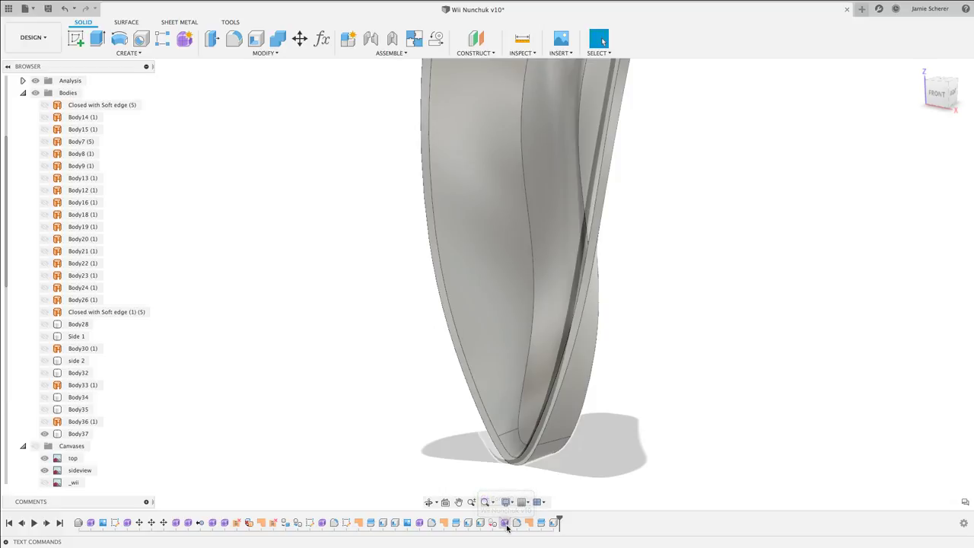
{"action": "double_click", "coordinate": [506, 523]}
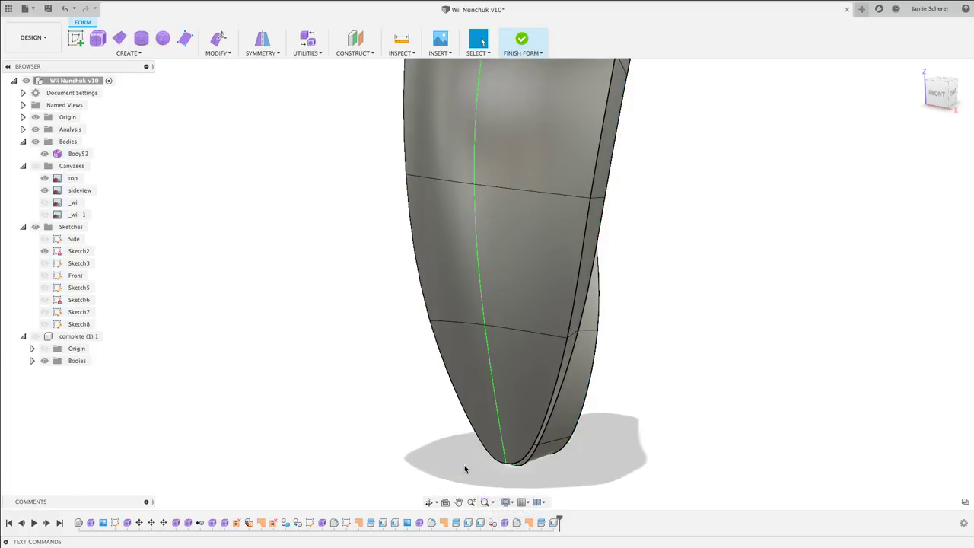
{"action": "middle_click_drag", "start_coordinate": [769, 258], "coordinate": [472, 432], "text": "shift"}
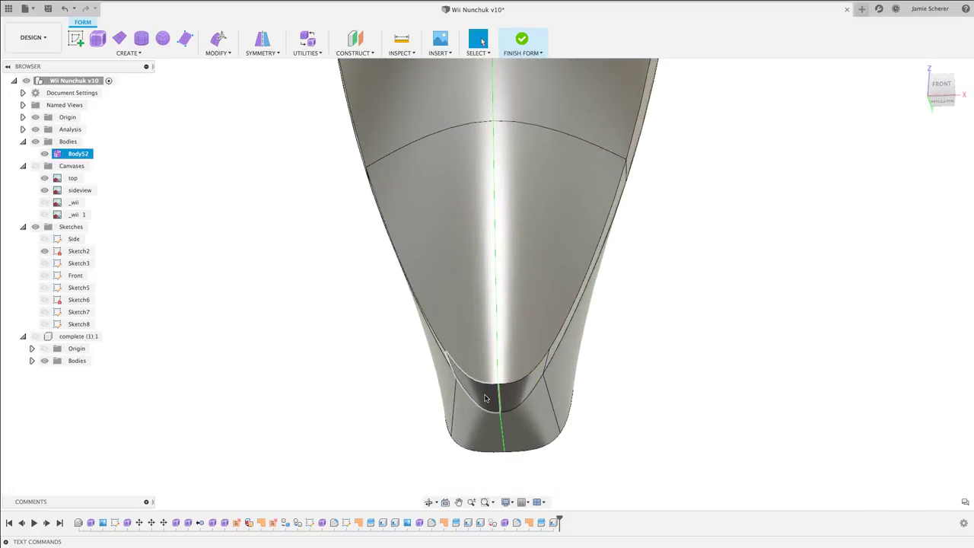
{"action": "left_click", "coordinate": [472, 407]}
{"action": "right_click", "coordinate": [635, 391]}
{"action": "left_click", "coordinate": [671, 378]}
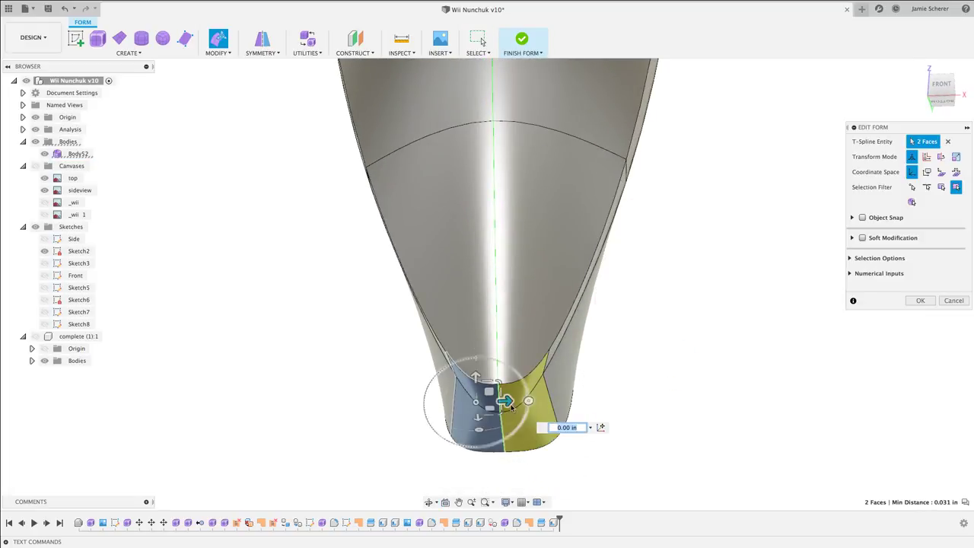
{"action": "left_click_drag", "start_coordinate": [503, 402], "coordinate": [491, 403]}
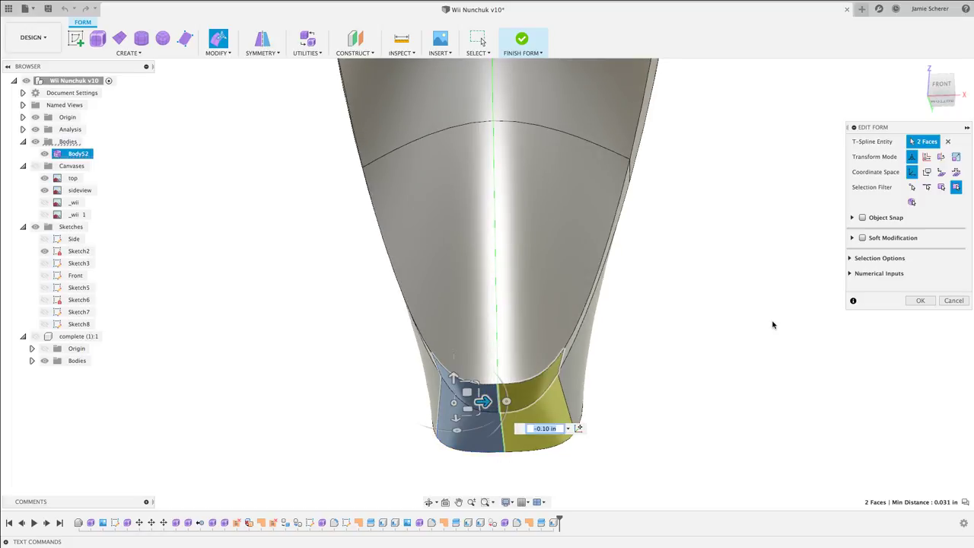
{"action": "left_click", "coordinate": [920, 299]}
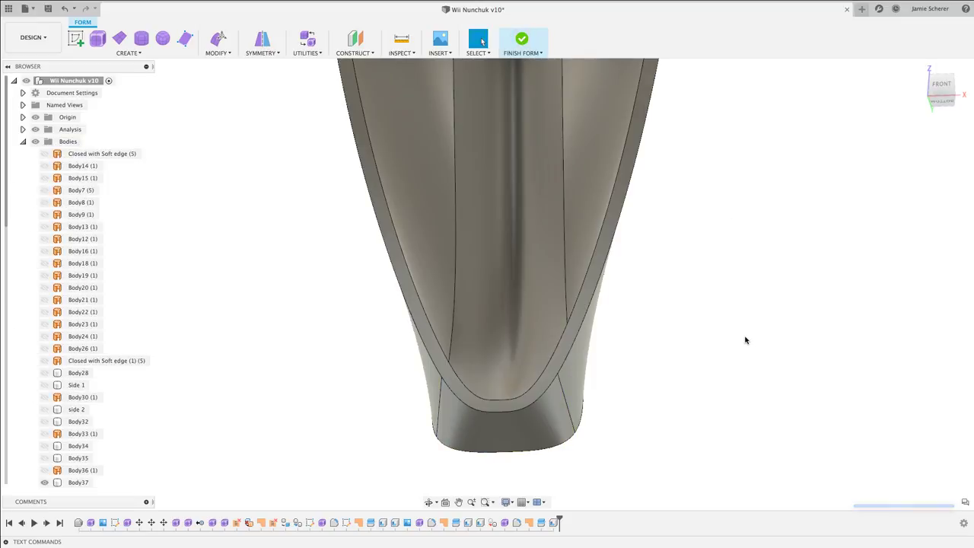
{"action": "middle_click_drag", "start_coordinate": [746, 340], "coordinate": [712, 389], "text": "shift"}
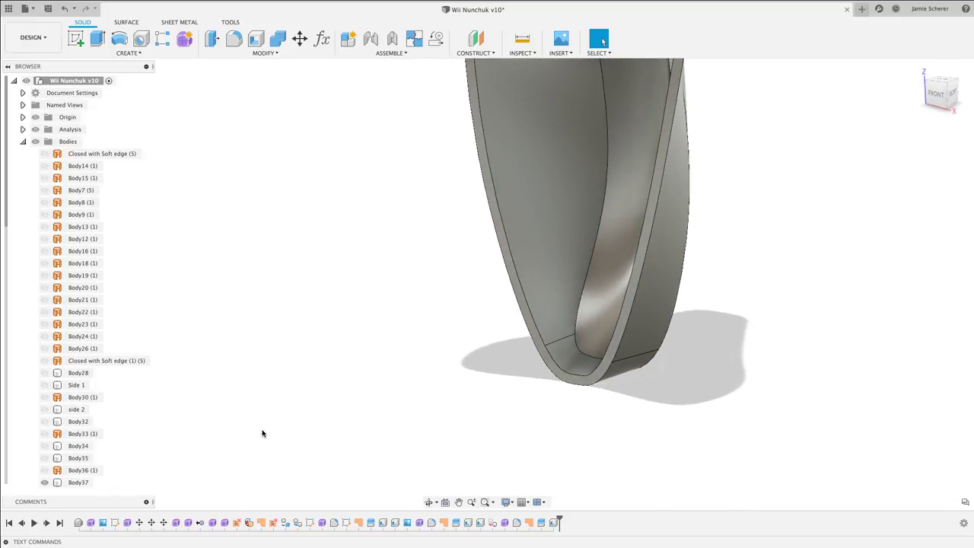
Shell Body35 to a 0.0625 in wall through its flat face, then show Body37 beside it.
{"action": "left_click", "coordinate": [45, 458]}
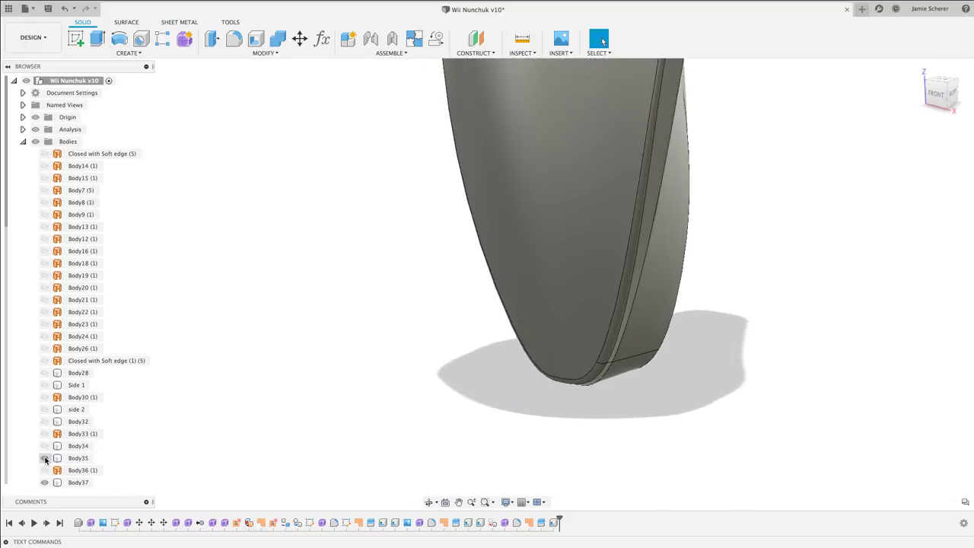
{"action": "middle_click_drag", "start_coordinate": [517, 372], "coordinate": [362, 383], "text": "shift"}
{"action": "type", "text": "sshell"}
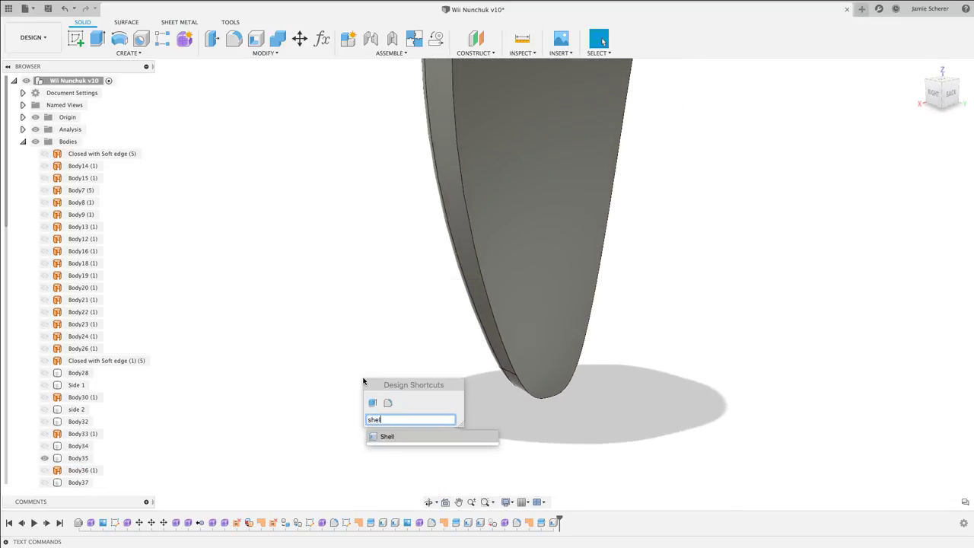
{"action": "key", "text": "Return"}
{"action": "left_click", "coordinate": [563, 247]}
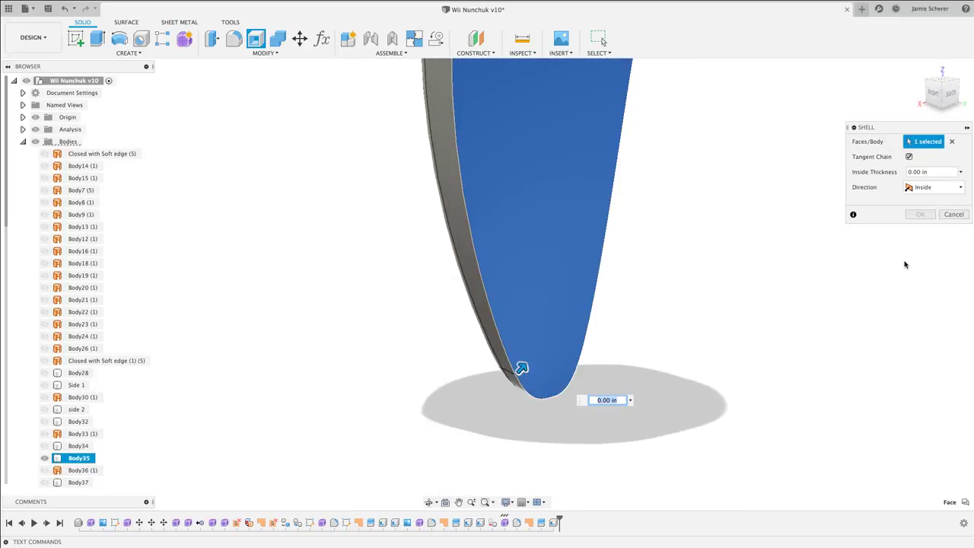
{"action": "type", "text": ".0625"}
{"action": "key", "text": "Return"}
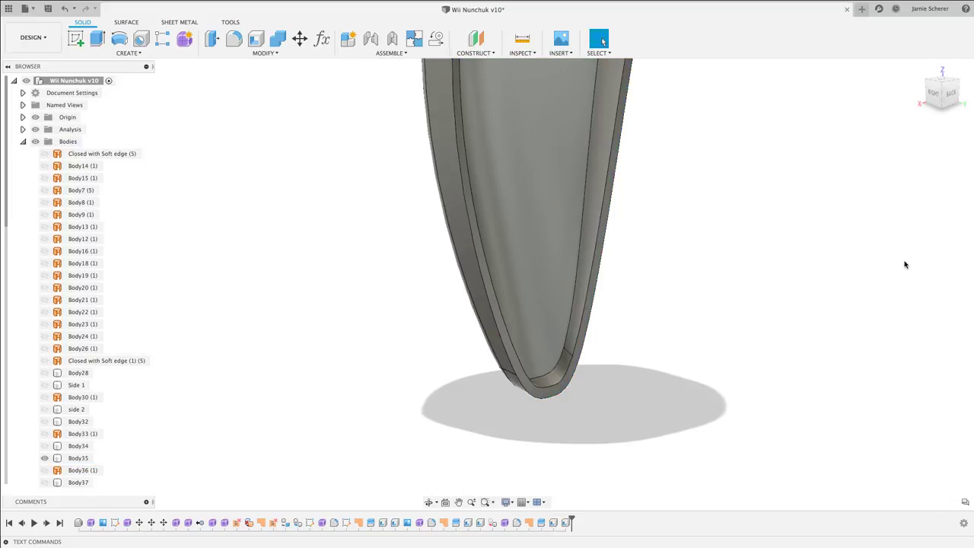
{"action": "left_click", "coordinate": [307, 361]}
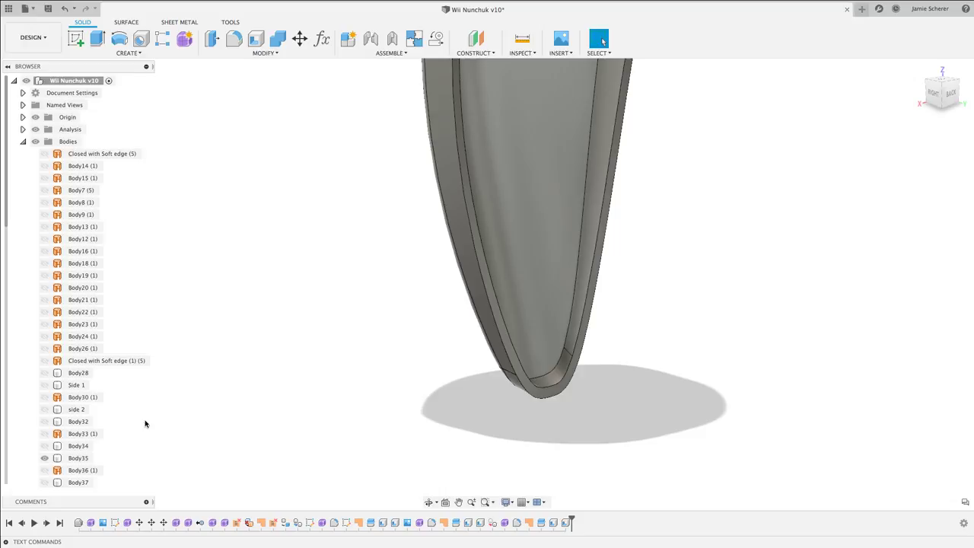
{"action": "left_click", "coordinate": [44, 482]}
{"action": "middle_click_drag", "start_coordinate": [308, 308], "coordinate": [390, 295], "text": "shift"}
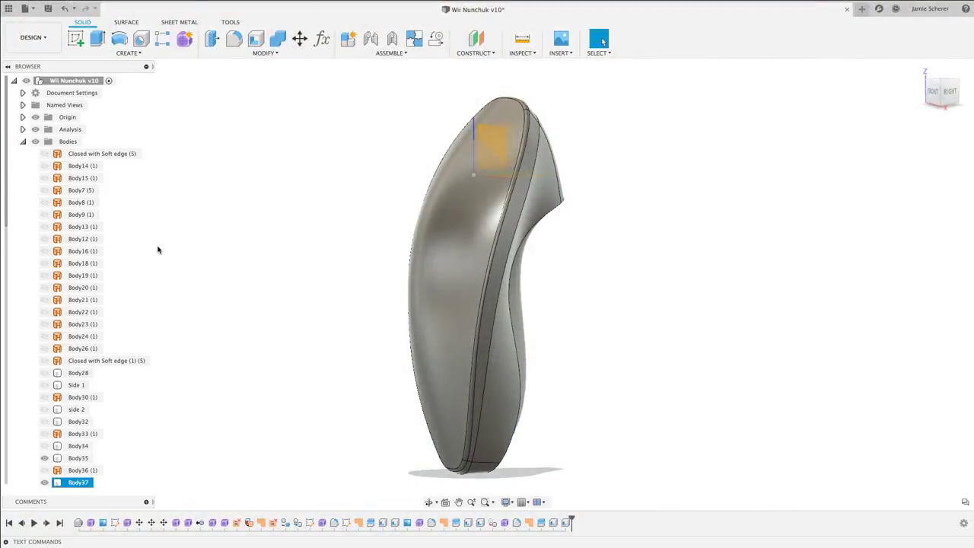
Hide both halves and show the 'complete (1:1)' reference component, fitting the view.
{"action": "left_click", "coordinate": [44, 457]}
{"action": "left_click", "coordinate": [45, 481]}
{"action": "scroll", "coordinate": [81, 276], "scroll_direction": "down", "scroll_amount": 4}
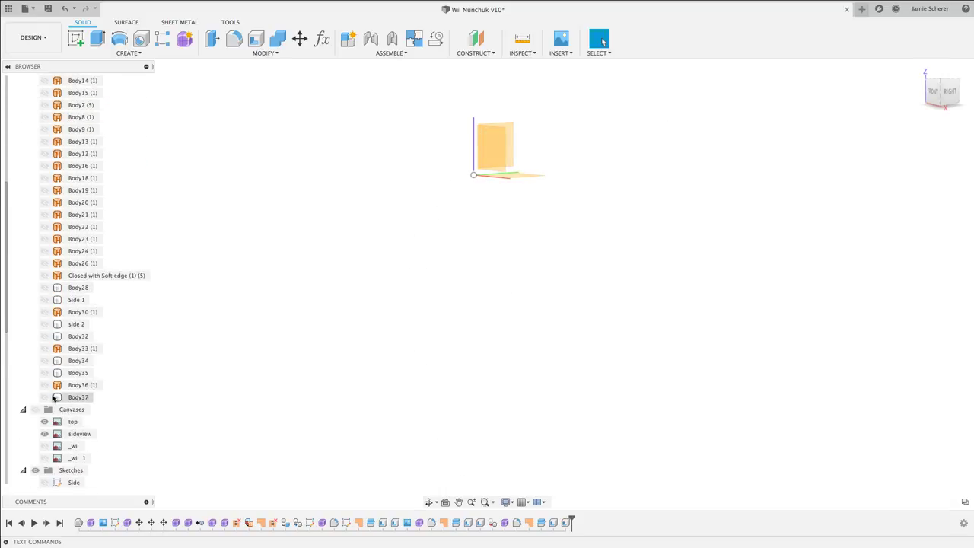
{"action": "scroll", "coordinate": [43, 410], "scroll_direction": "down", "scroll_amount": 2}
{"action": "scroll", "coordinate": [42, 426], "scroll_direction": "down", "scroll_amount": 4}
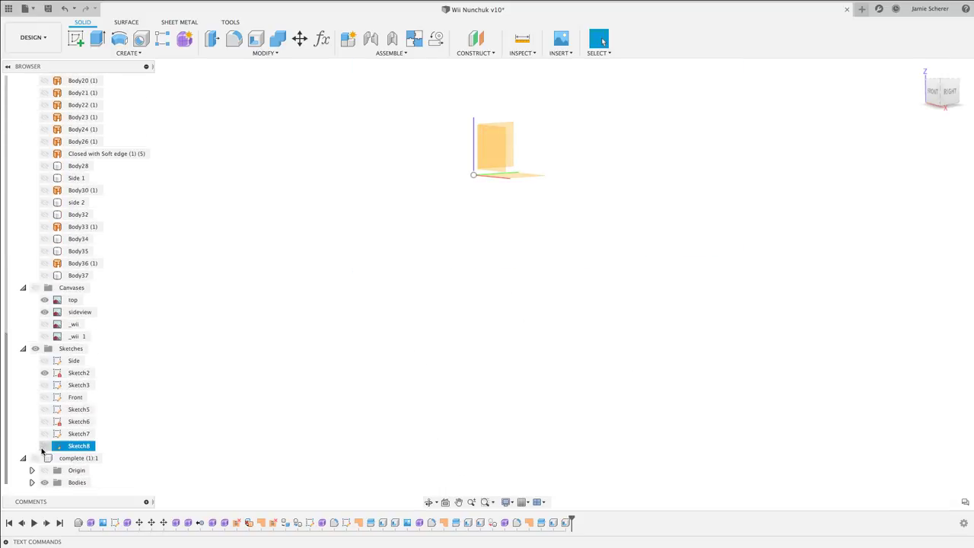
{"action": "left_click", "coordinate": [35, 457]}
{"action": "key", "text": "F6"}
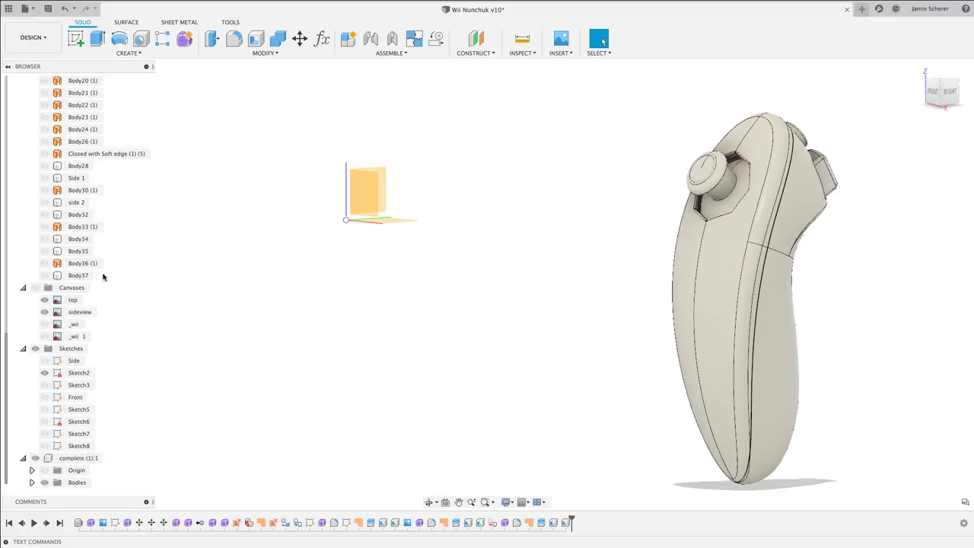
Show Body37 and Body35 again and orbit to compare them with the reference.
{"action": "left_click", "coordinate": [48, 277]}
{"action": "left_click", "coordinate": [44, 274]}
{"action": "left_click", "coordinate": [44, 251]}
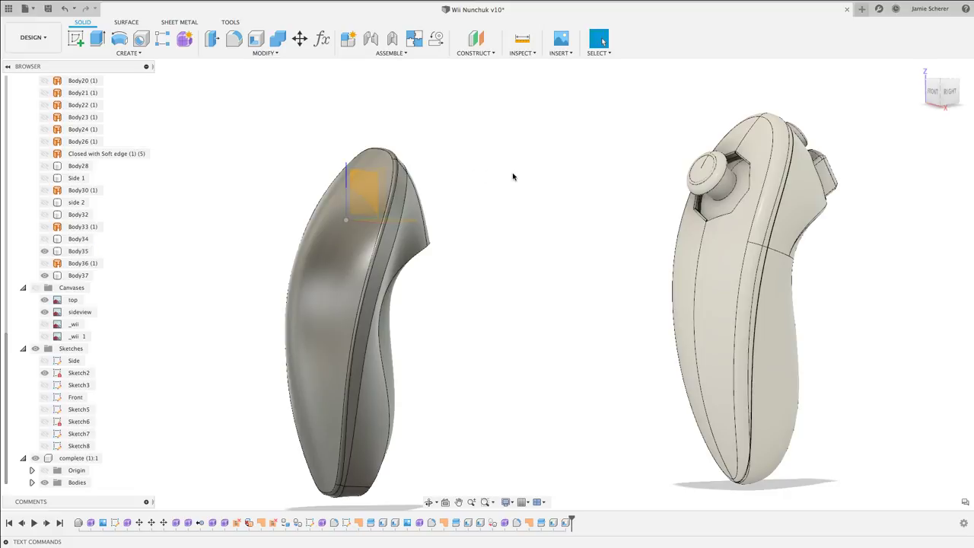
{"action": "mouse_move", "coordinate": [515, 174]}
{"action": "middle_mouse_down", "text": "shift"}
{"action": "mouse_move", "coordinate": [548, 171]}
{"action": "mouse_move", "coordinate": [517, 170]}
{"action": "mouse_move", "coordinate": [525, 176]}
{"action": "middle_mouse_up", "text": "shift"}
{"action": "scroll", "coordinate": [517, 220], "scroll_direction": "down", "scroll_amount": 5}
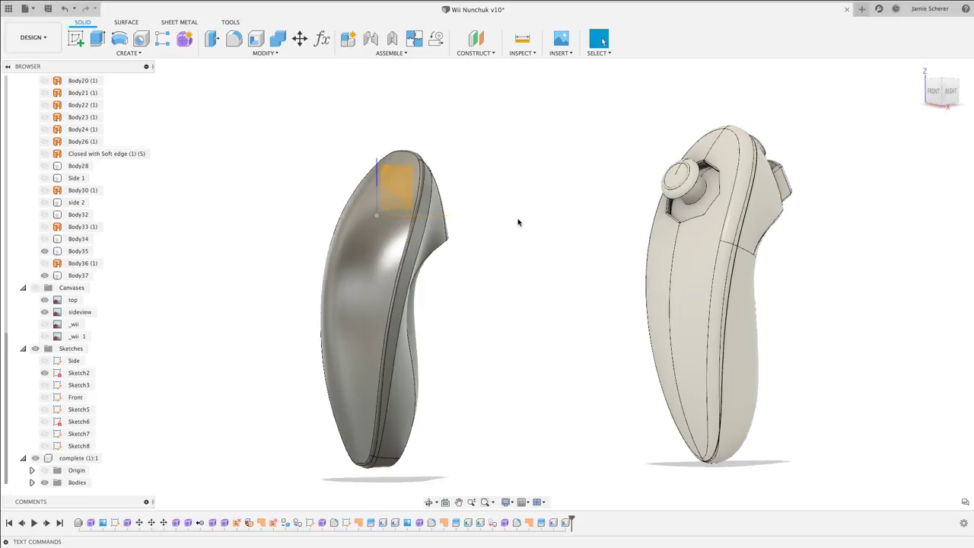
{"action": "mouse_move", "coordinate": [542, 238]}
{"action": "middle_mouse_down", "text": "shift"}
{"action": "mouse_move", "coordinate": [489, 236]}
{"action": "mouse_move", "coordinate": [544, 243]}
{"action": "middle_mouse_up", "text": "shift"}
{"action": "scroll", "coordinate": [544, 242], "scroll_direction": "up", "scroll_amount": 4}
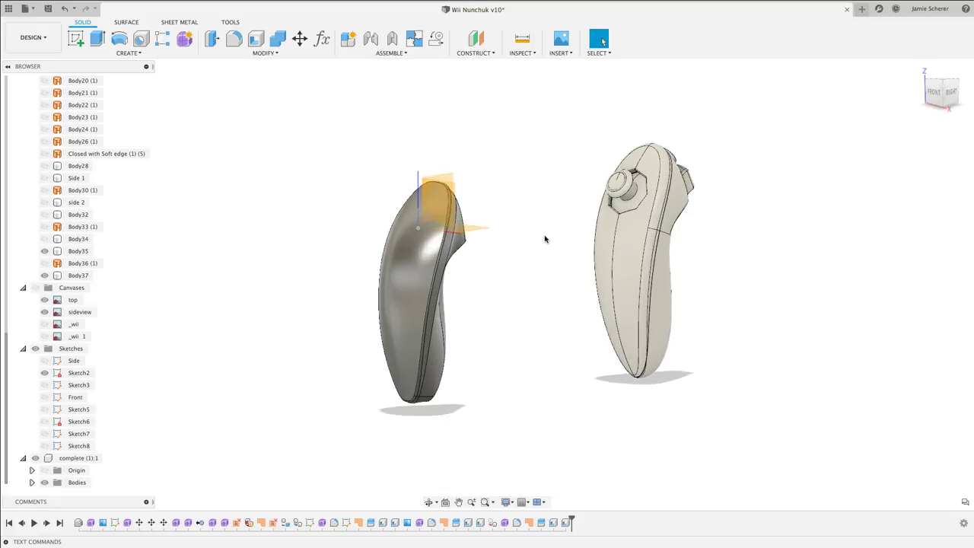